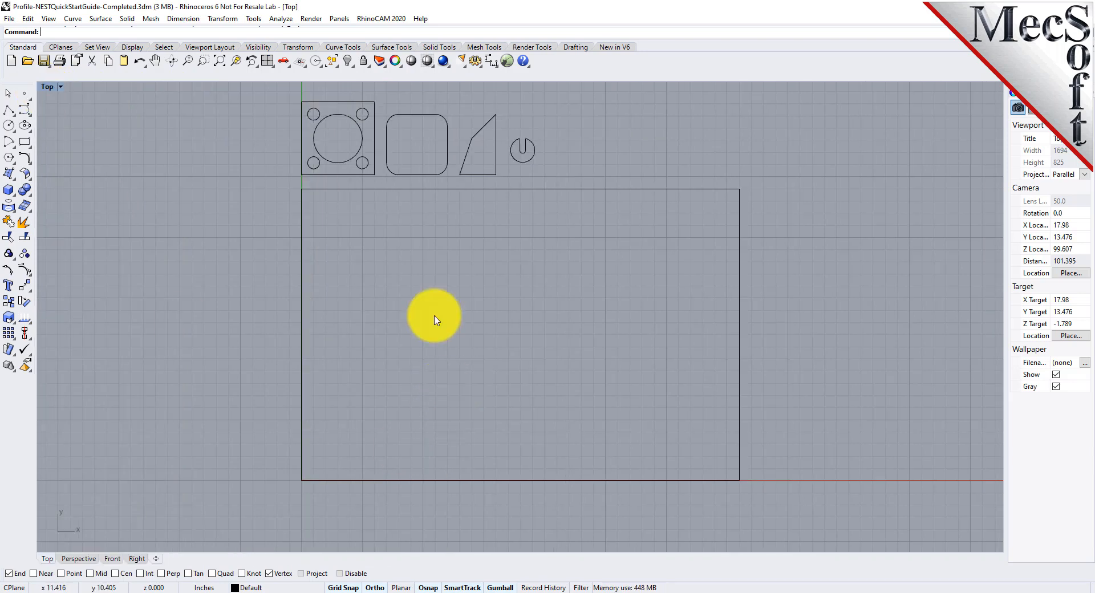
# - Load the Profile-NEST module and dock the Machining Objects browser beneath the Machining Browser
pyautogui.click(393, 19)
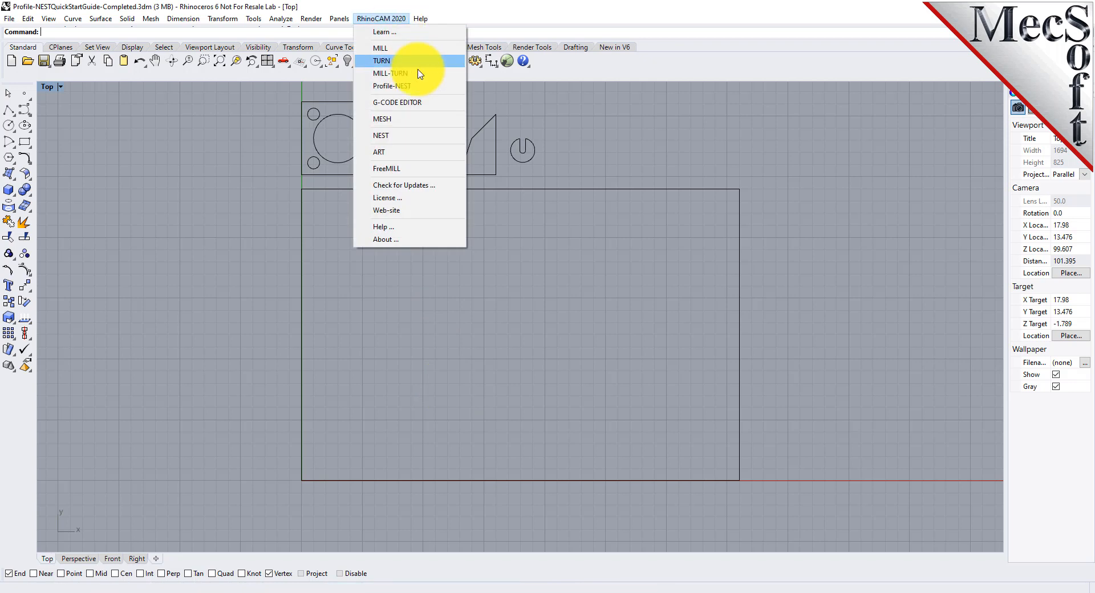
pyautogui.click(425, 86)
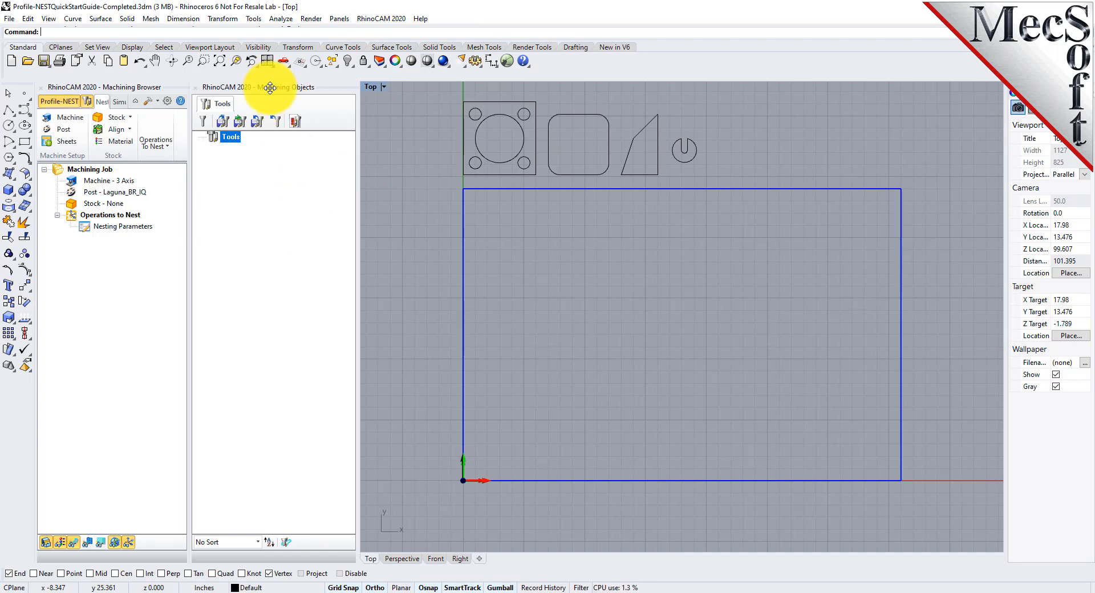
pyautogui.moveTo(270, 87); pyautogui.dragTo(104, 501)
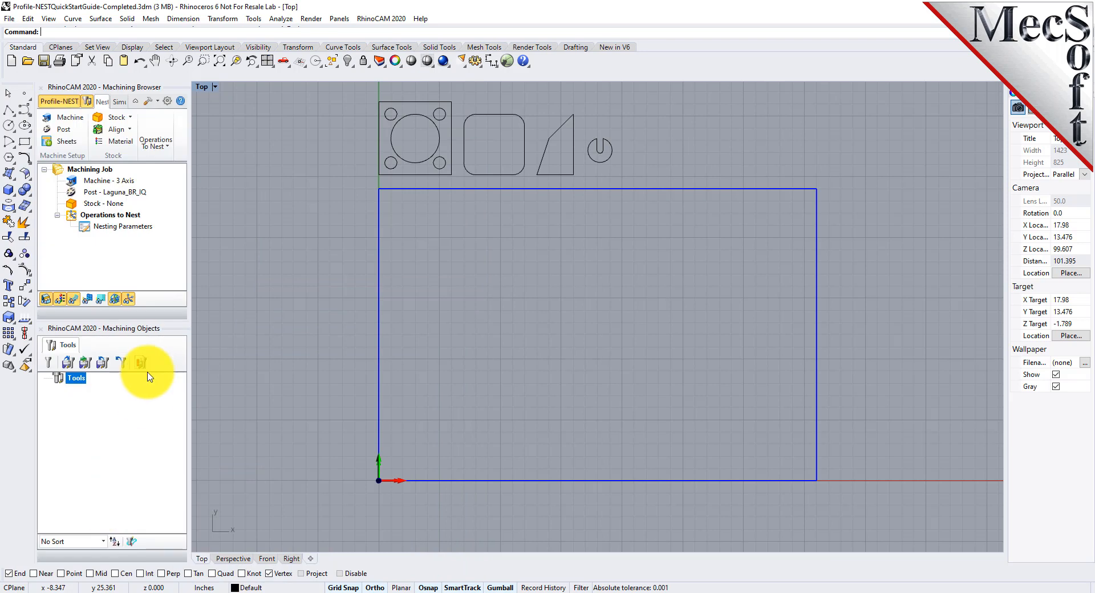
# - Widen the docked RhinoCAM browsers and give the Machining Browser more height
pyautogui.moveTo(190, 282); pyautogui.dragTo(241, 348)
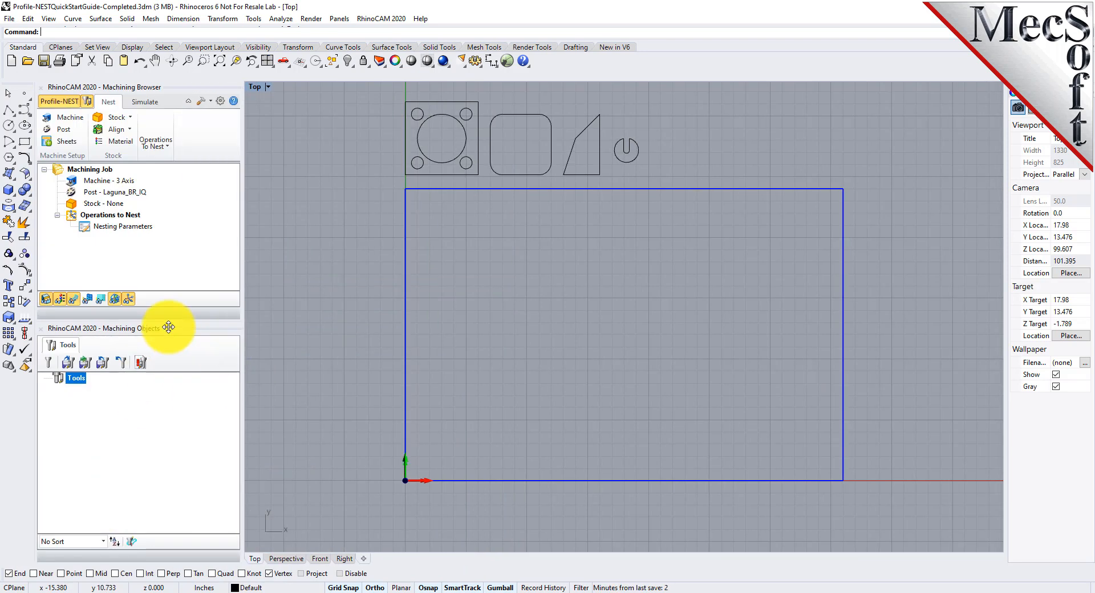
pyautogui.moveTo(166, 313); pyautogui.dragTo(165, 394)
pyautogui.moveTo(241, 328); pyautogui.dragTo(289, 333)
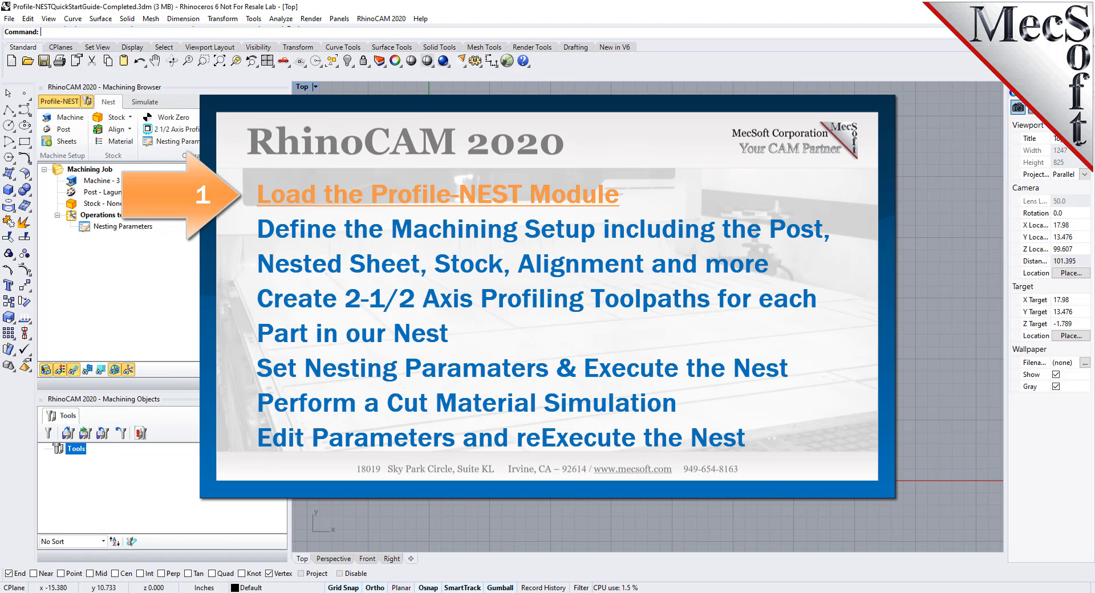
pyautogui.click(90, 170)
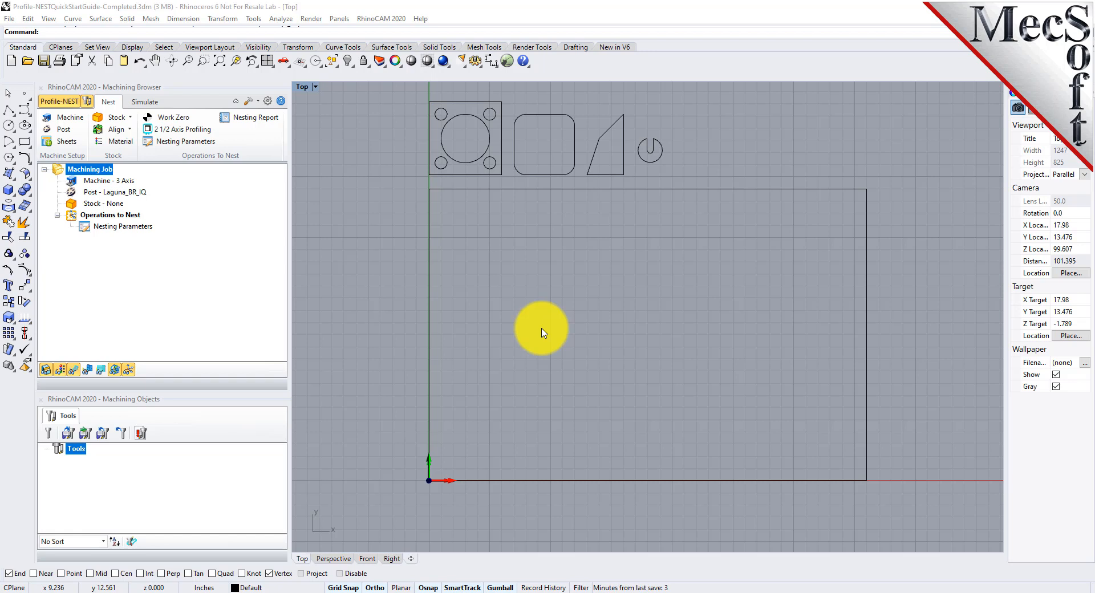
pyautogui.click(392, 18)
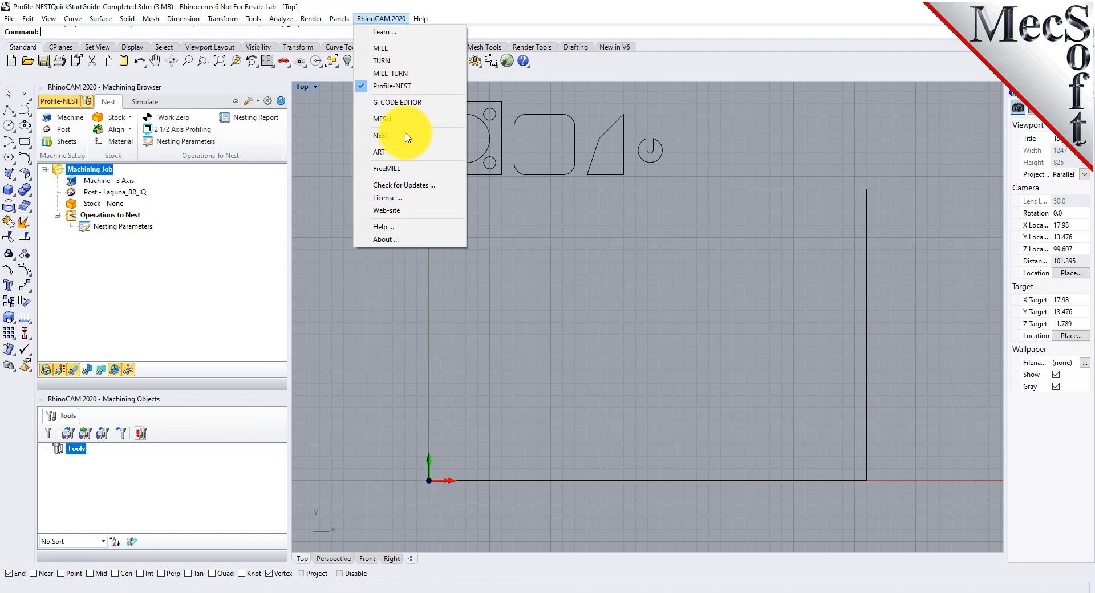
pyautogui.click(392, 308)
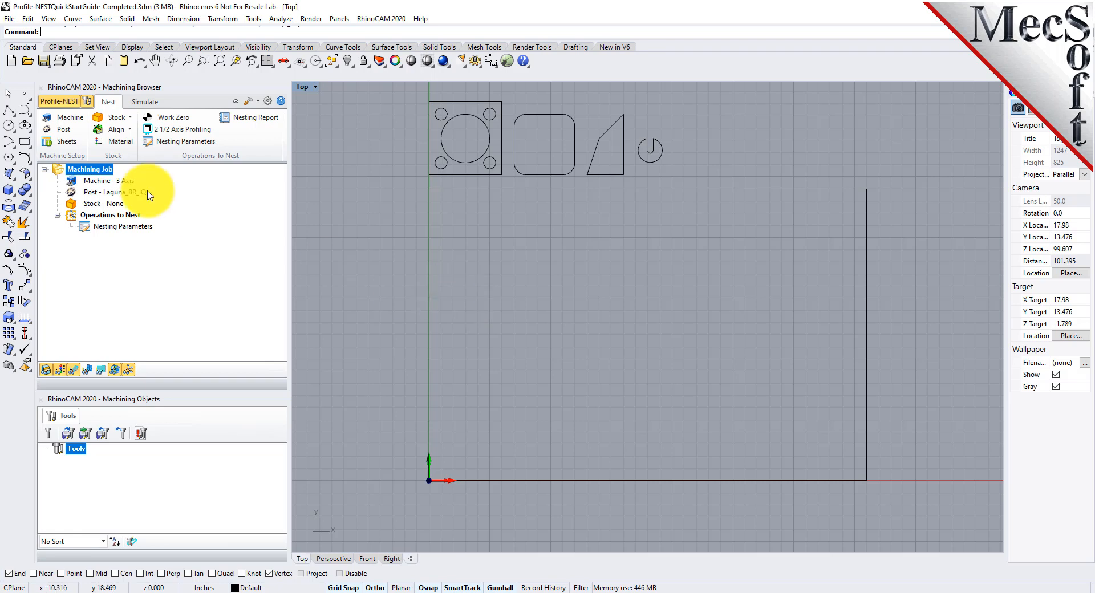
# - Cycle the Machining Browser through the other machining modules and return to Profile-NEST
pyautogui.click(64, 106)
pyautogui.click(50, 108)
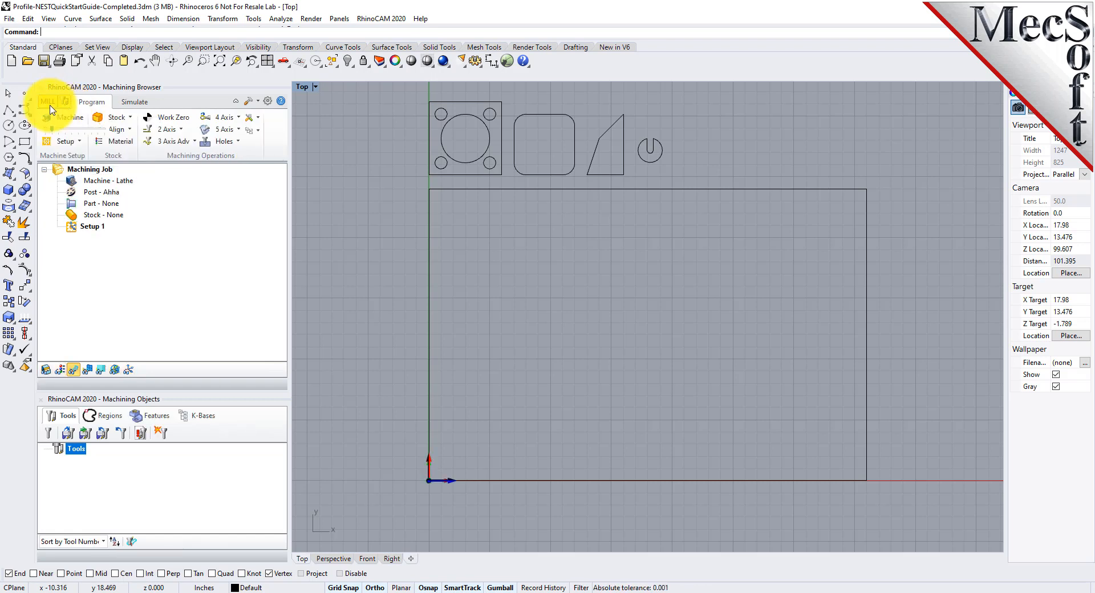
pyautogui.click(50, 108)
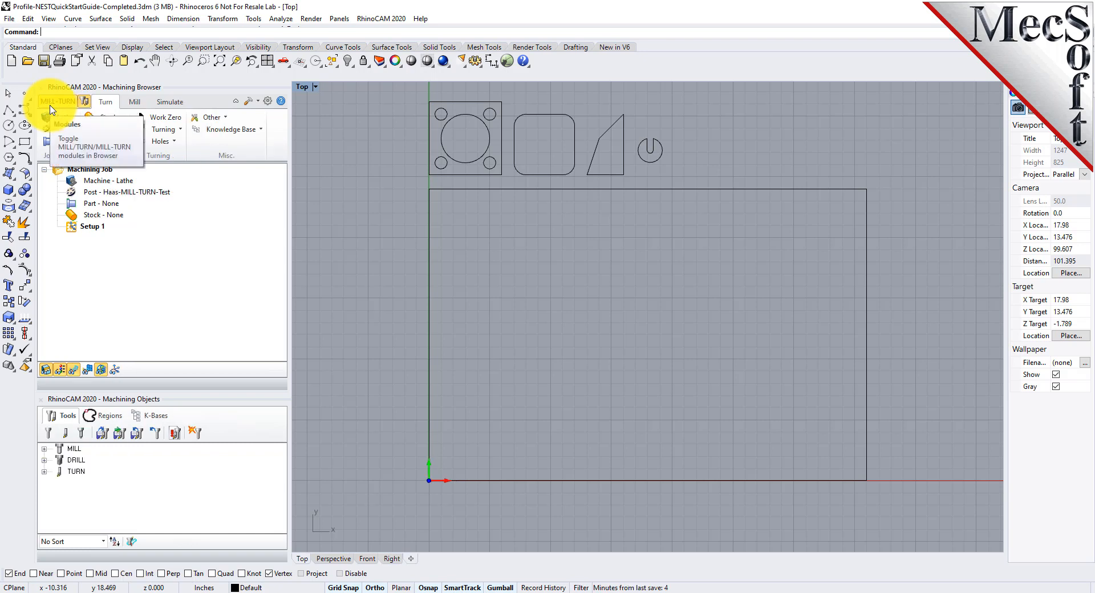
pyautogui.click(52, 108)
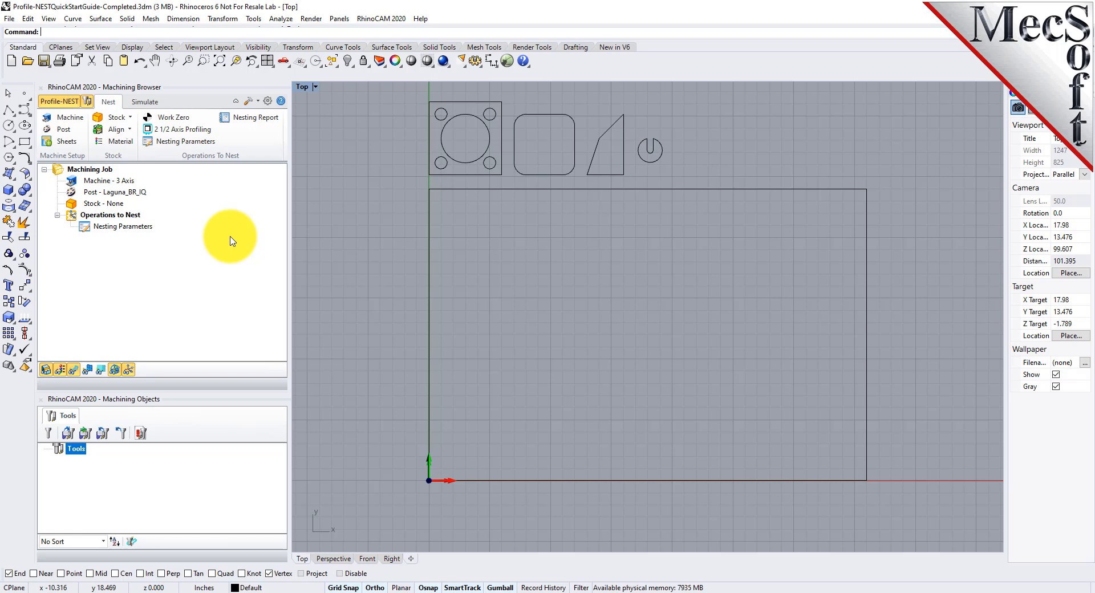
# - Examine the Profile-NEST simulation commands and return to the nesting commands
pyautogui.click(145, 105)
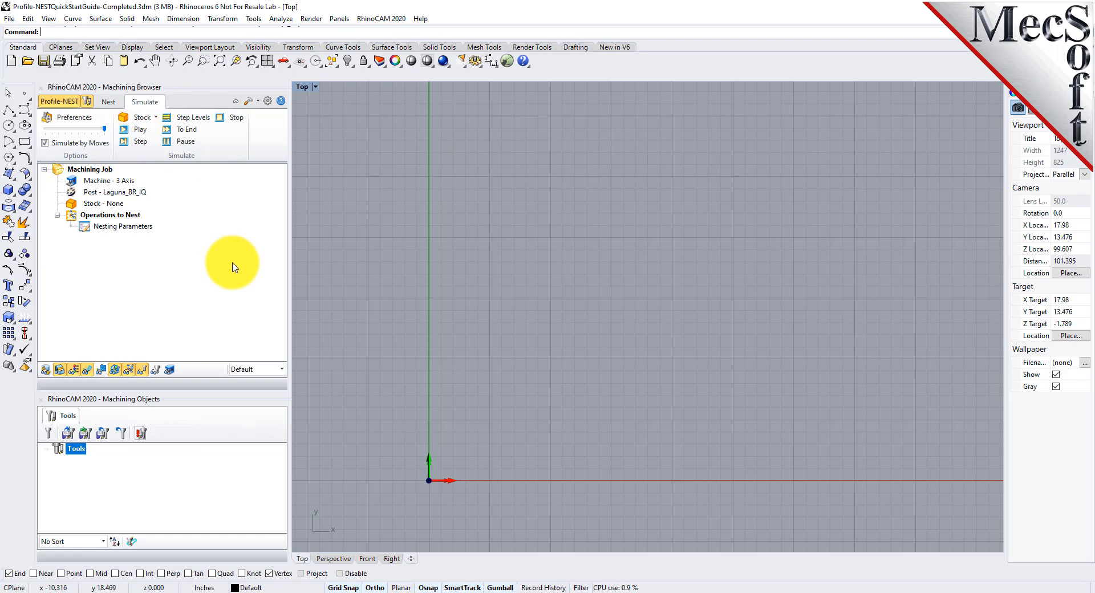
pyautogui.click(108, 102)
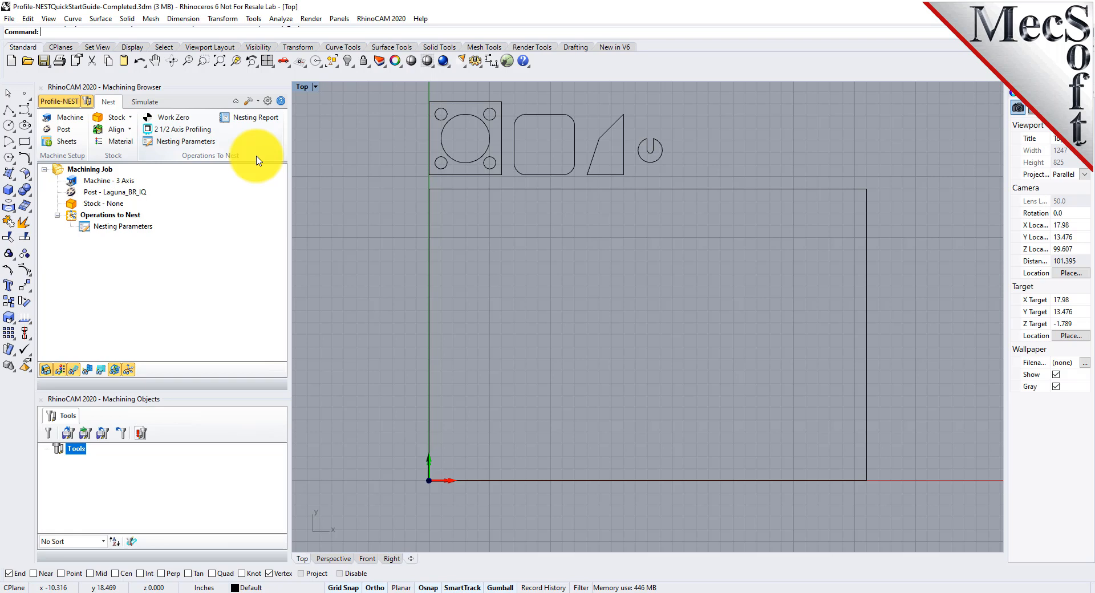
pyautogui.click(146, 102)
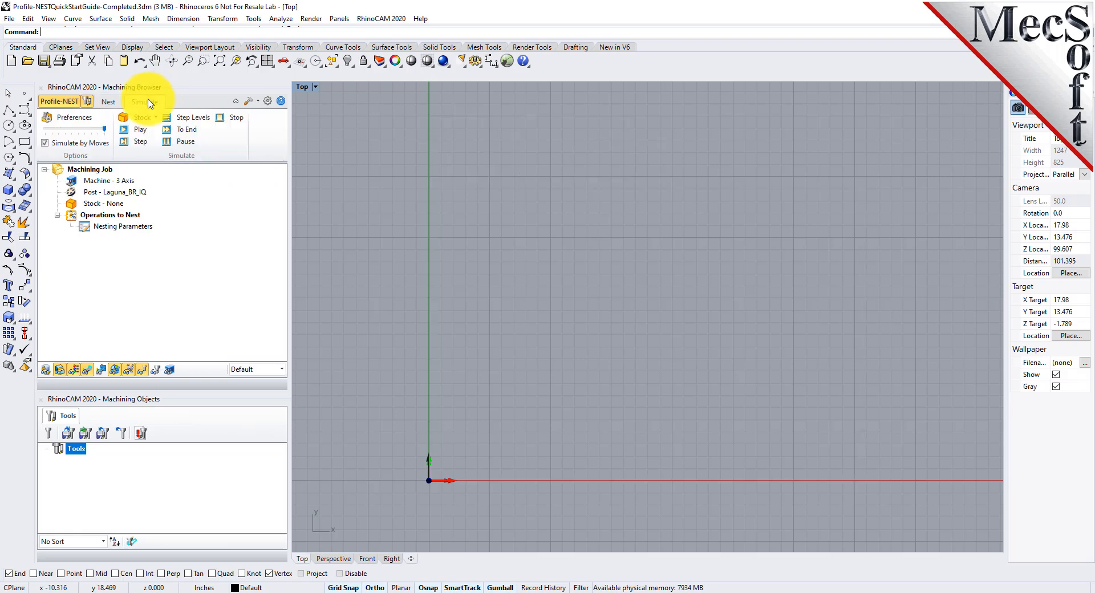
pyautogui.click(108, 103)
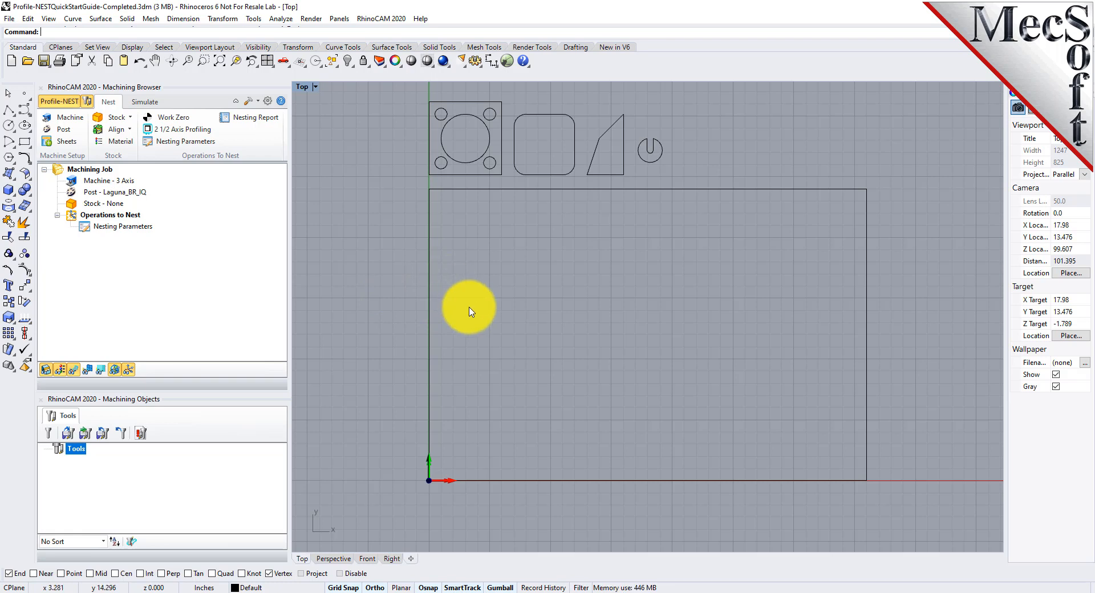
# - Save the changes to Profile-NESTQuickStartGuide-Completed.3dm and browse the QuickStart folder's models without opening any
pyautogui.click(29, 61)
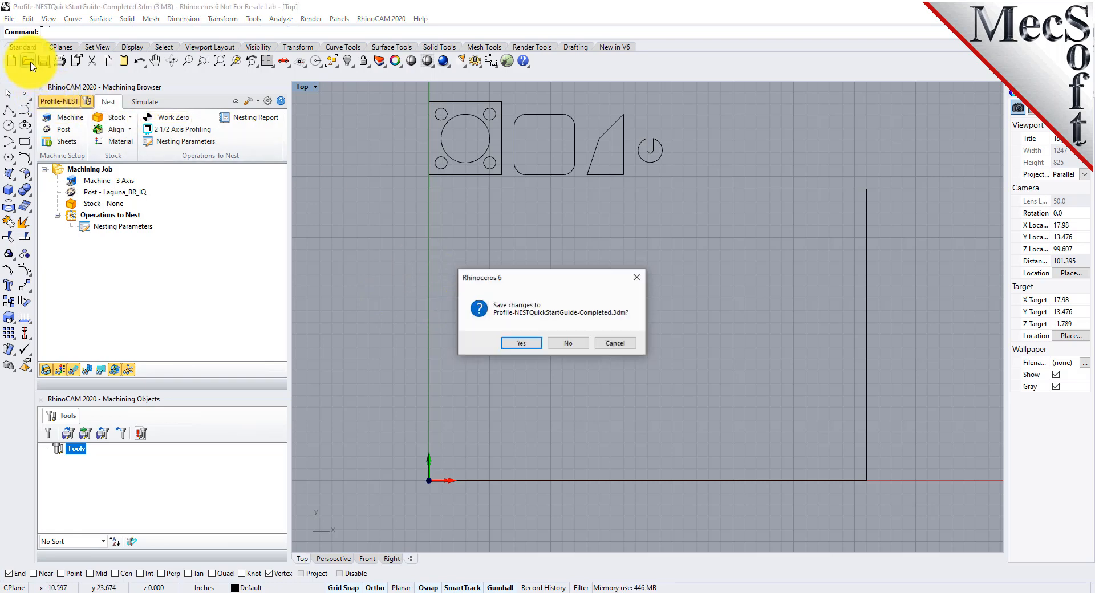
pyautogui.click(513, 345)
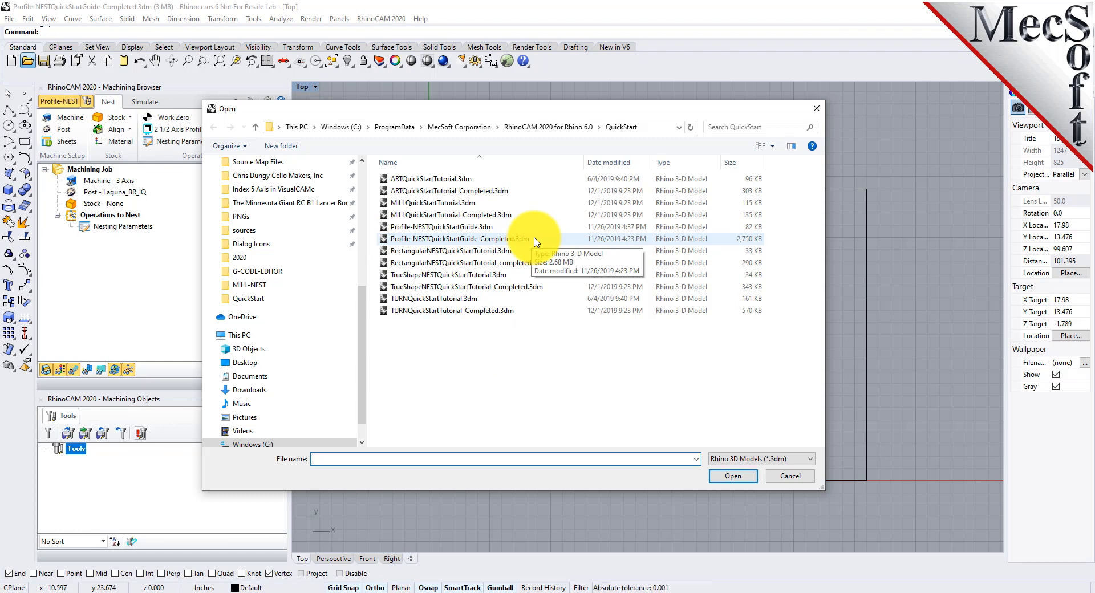
pyautogui.click(781, 475)
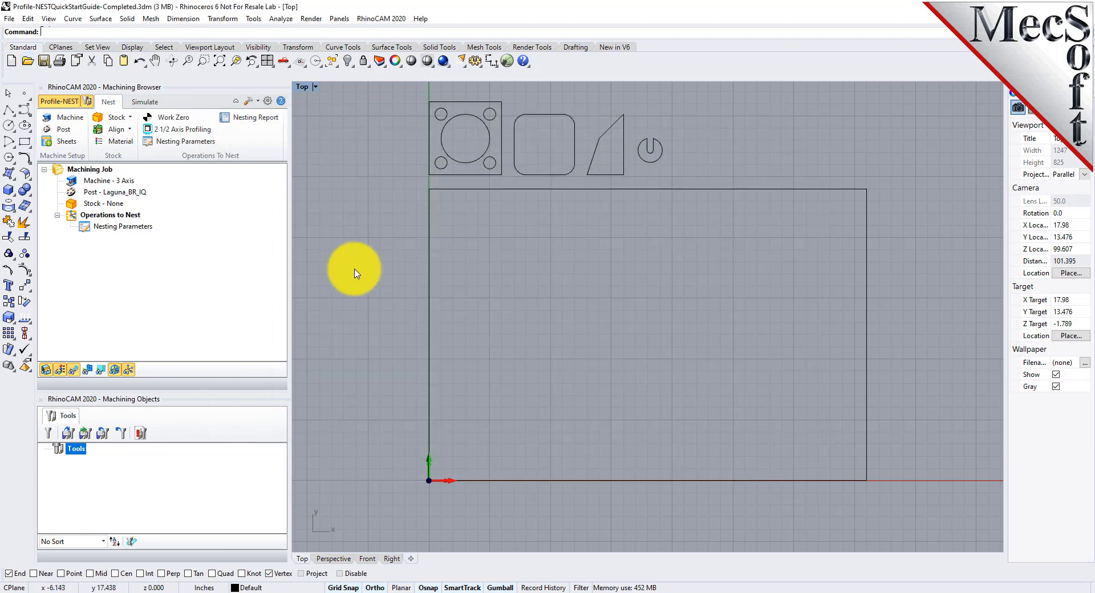
# - Examine the part profiles and the large rectangular sheet outline by selecting them, leaving nothing selected
pyautogui.moveTo(391, 178); pyautogui.dragTo(707, 99)
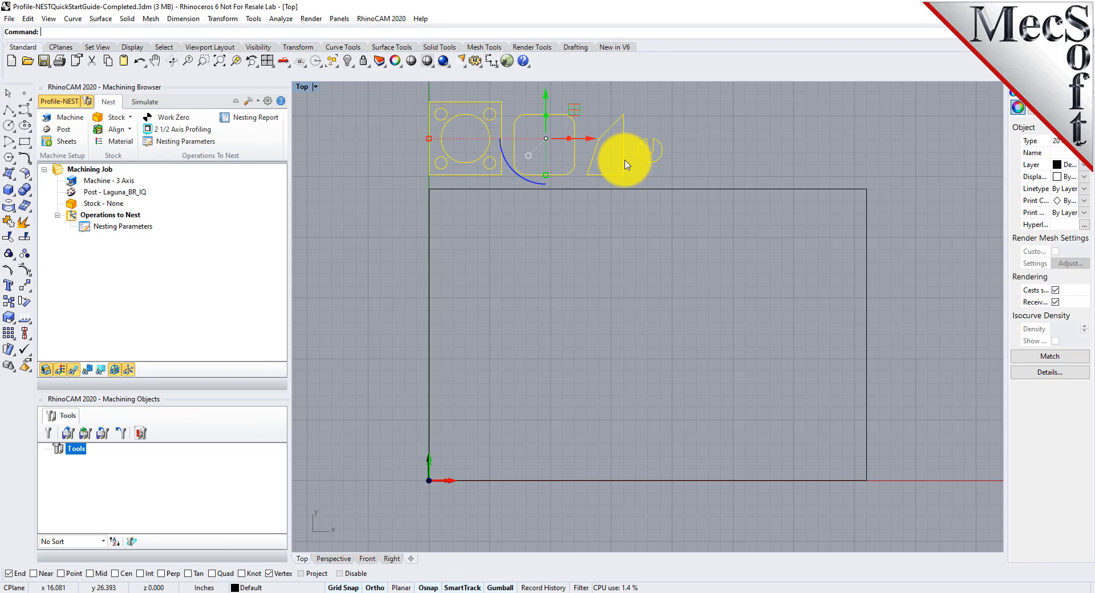
pyautogui.click(693, 111)
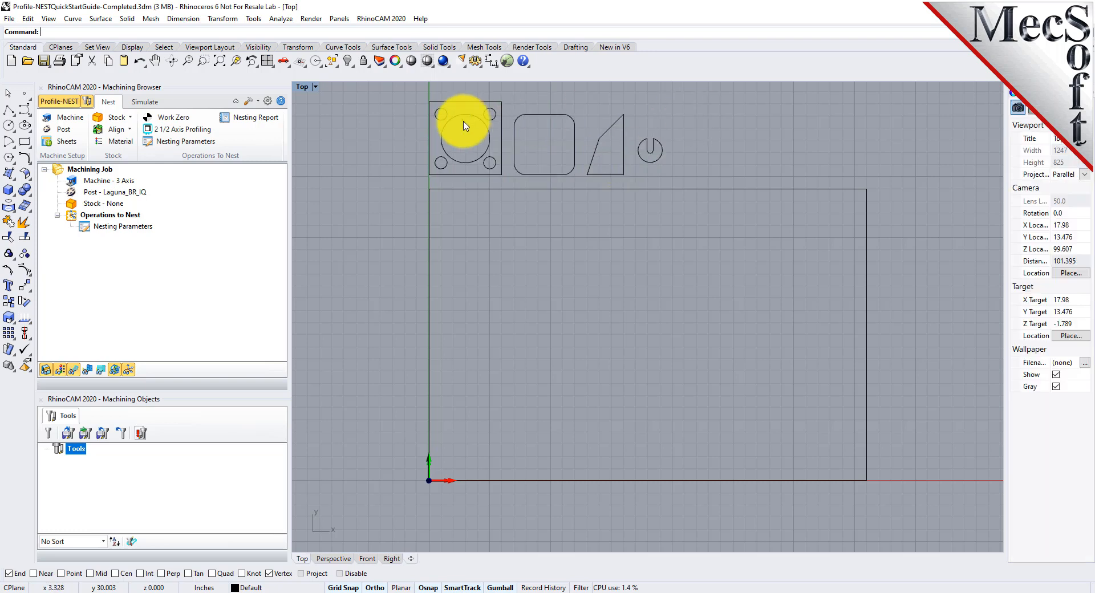
pyautogui.click(534, 115)
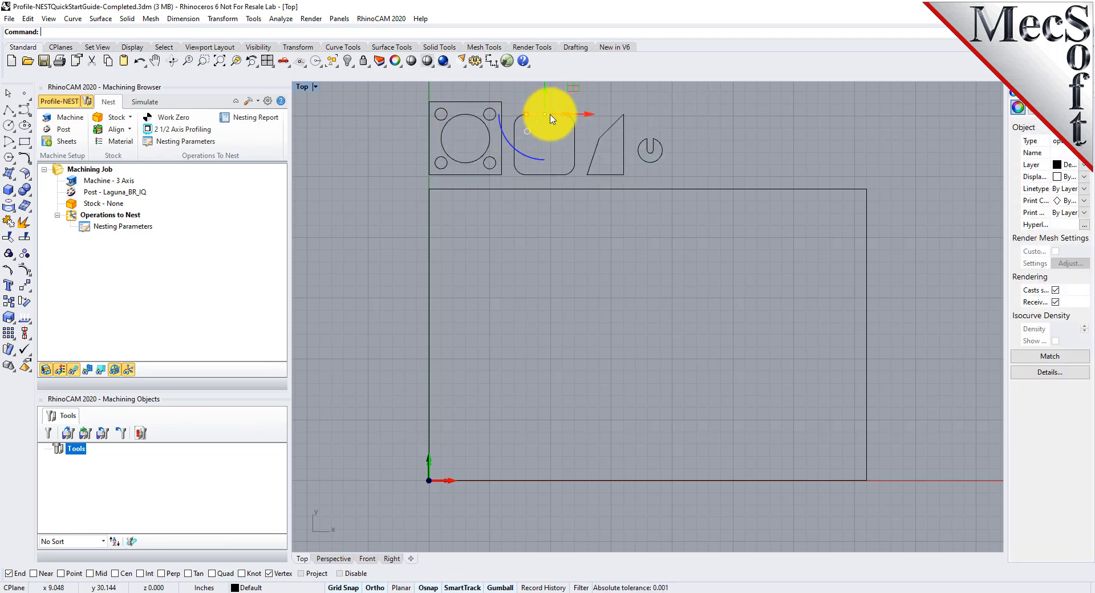
pyautogui.click(611, 140)
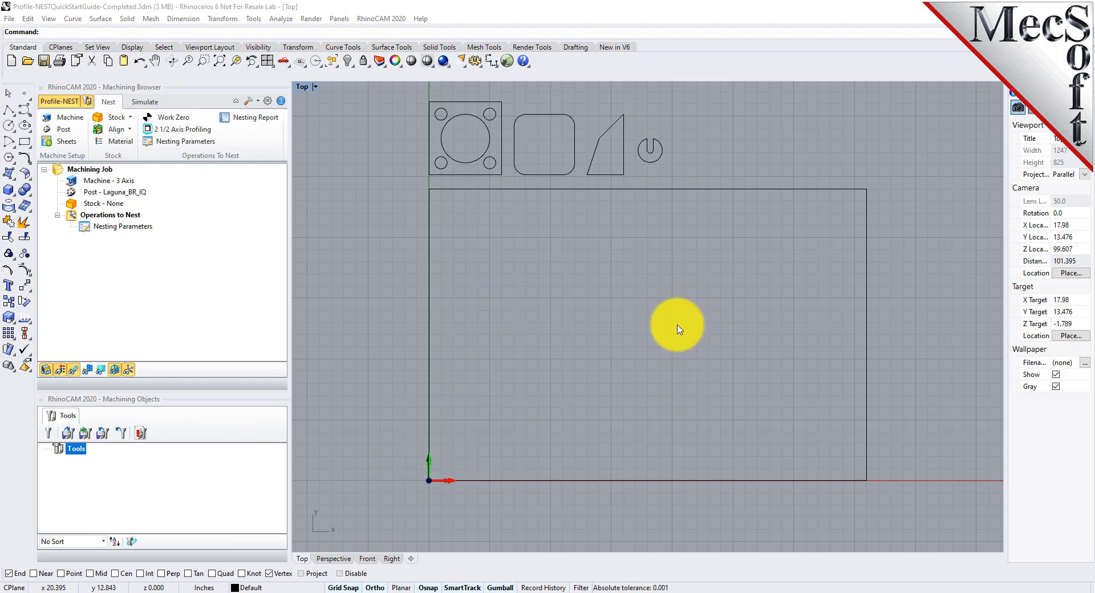
pyautogui.click(711, 190)
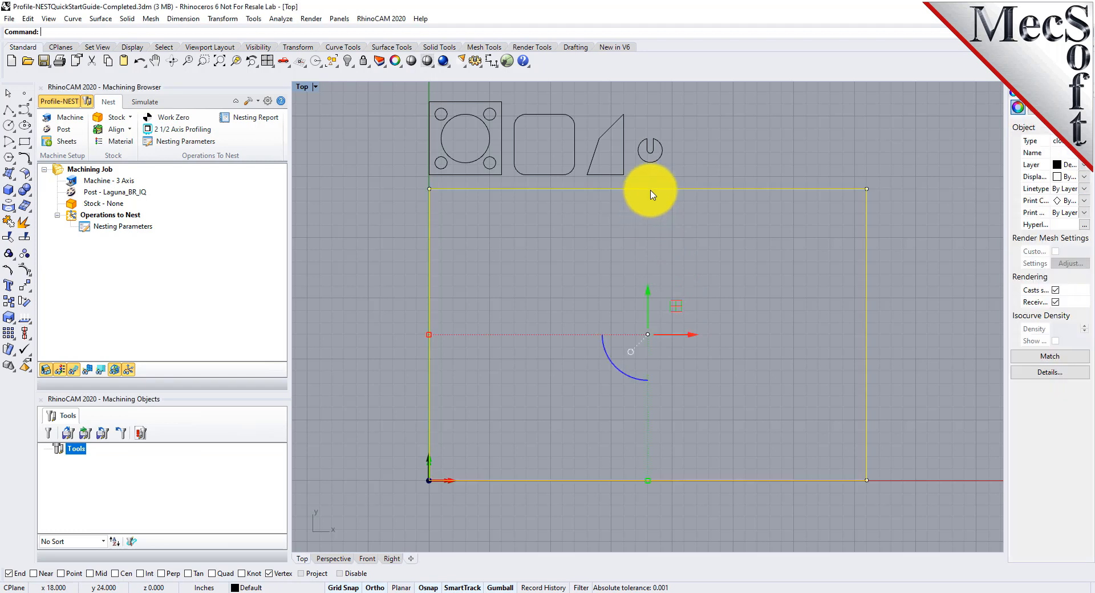
pyautogui.click(580, 271)
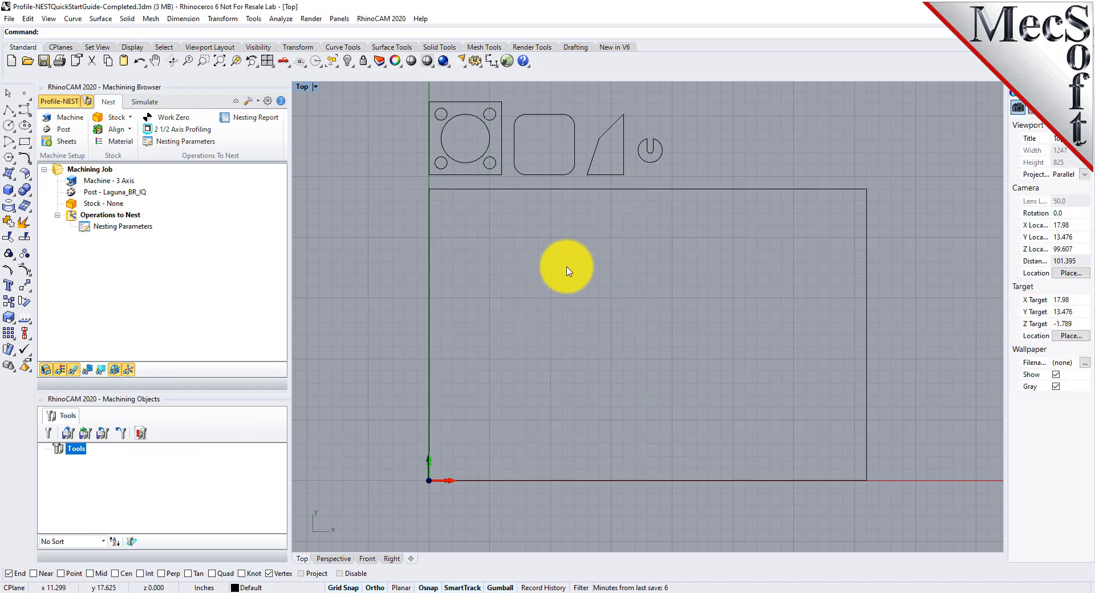
# - View the part geometry and sheet in perspective and return to the top view
pyautogui.click(283, 61)
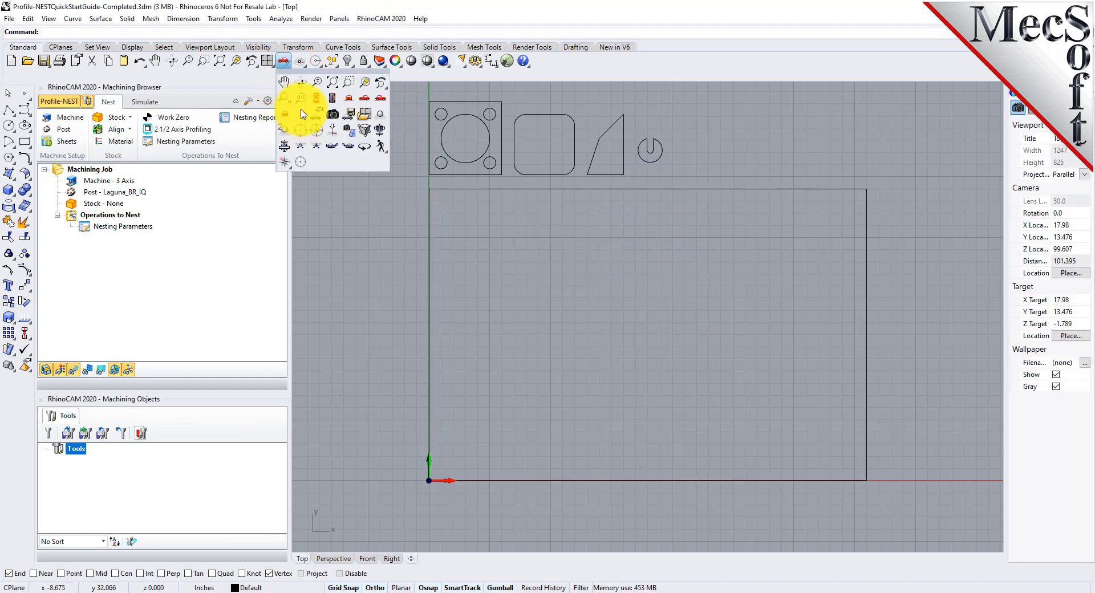
pyautogui.click(303, 114)
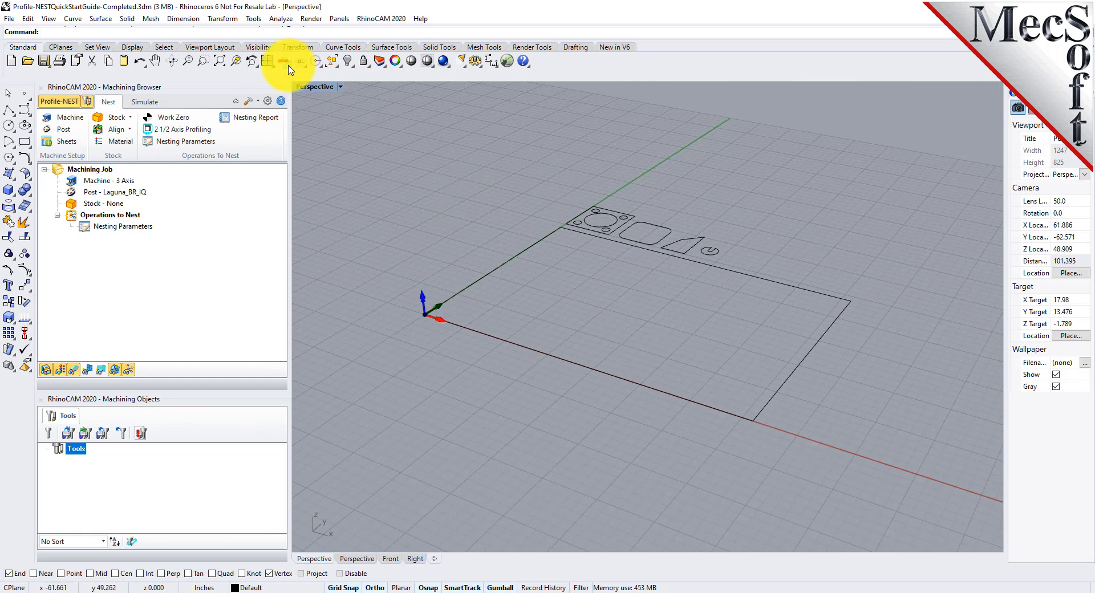
pyautogui.click(284, 61)
pyautogui.click(316, 98)
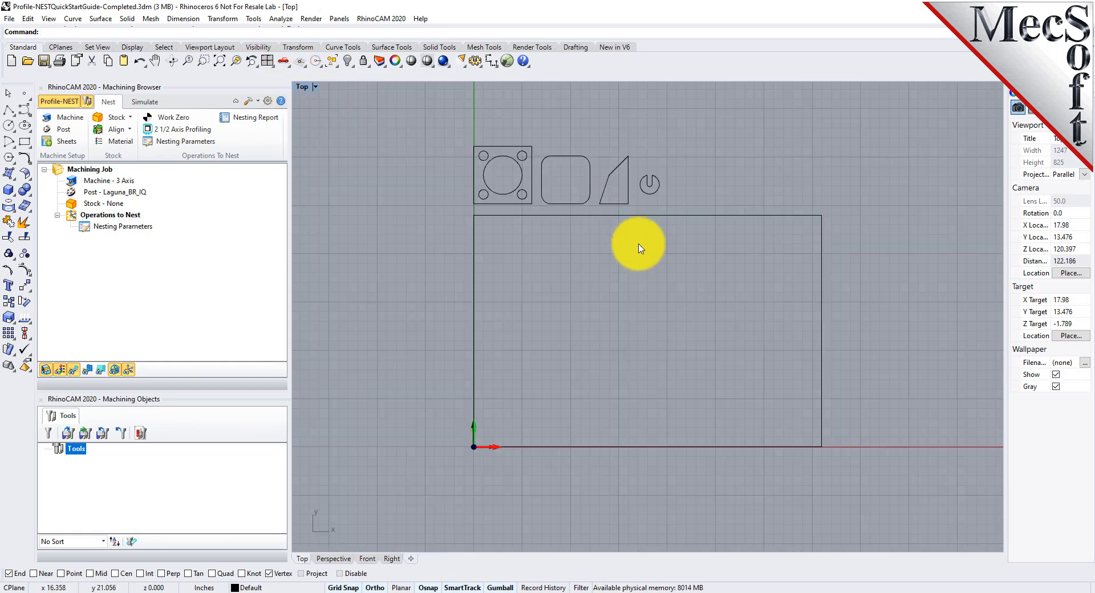
pyautogui.scroll(2, 700, 223)
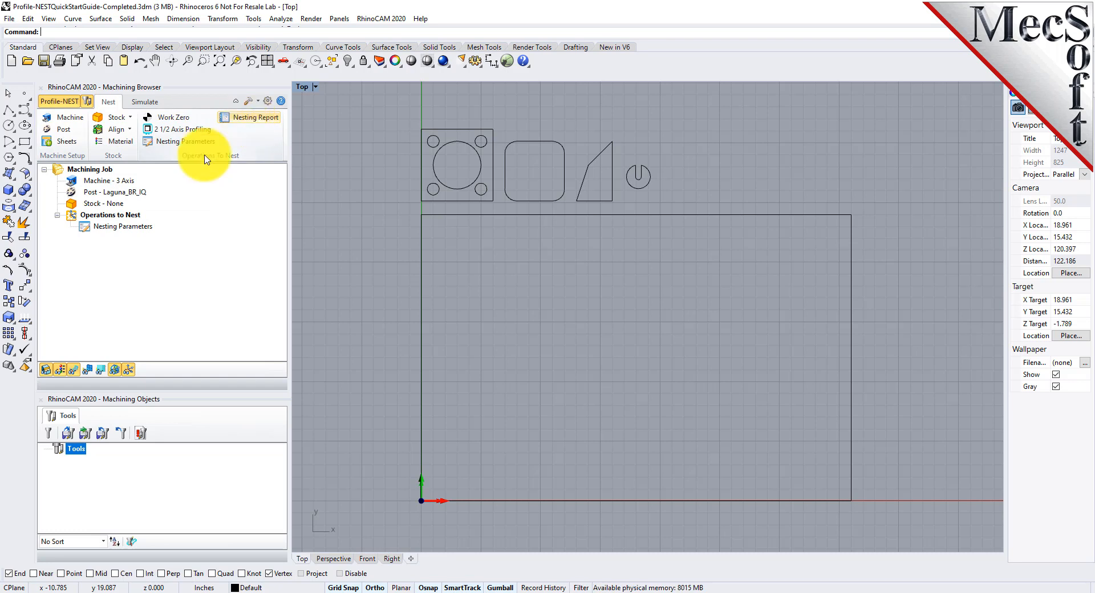
# - Define the machine tool manually as a 3 Axis machine
pyautogui.click(67, 122)
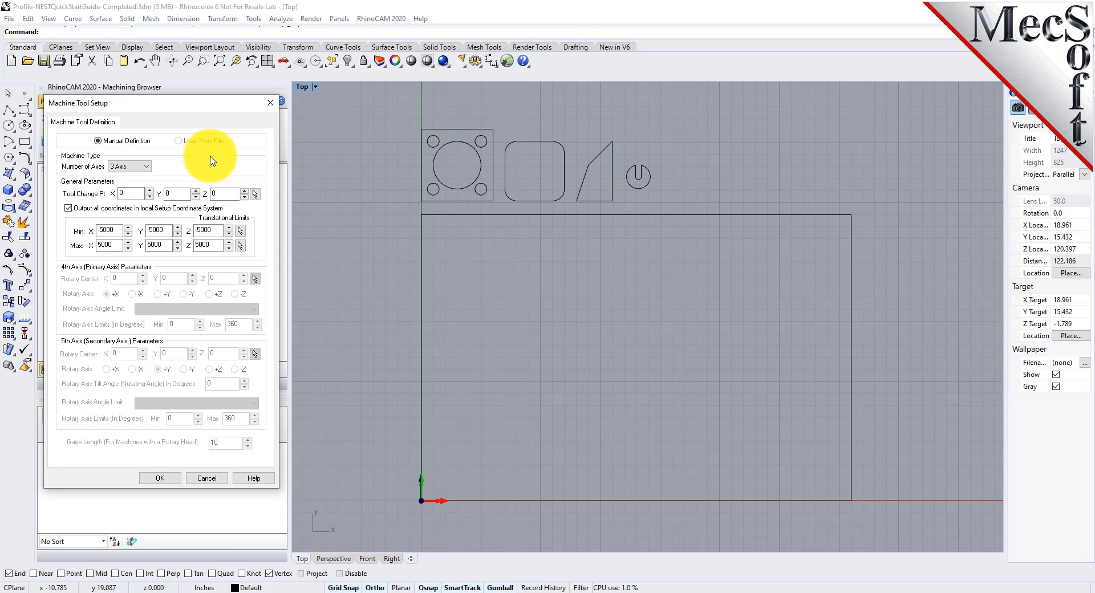
pyautogui.click(130, 166)
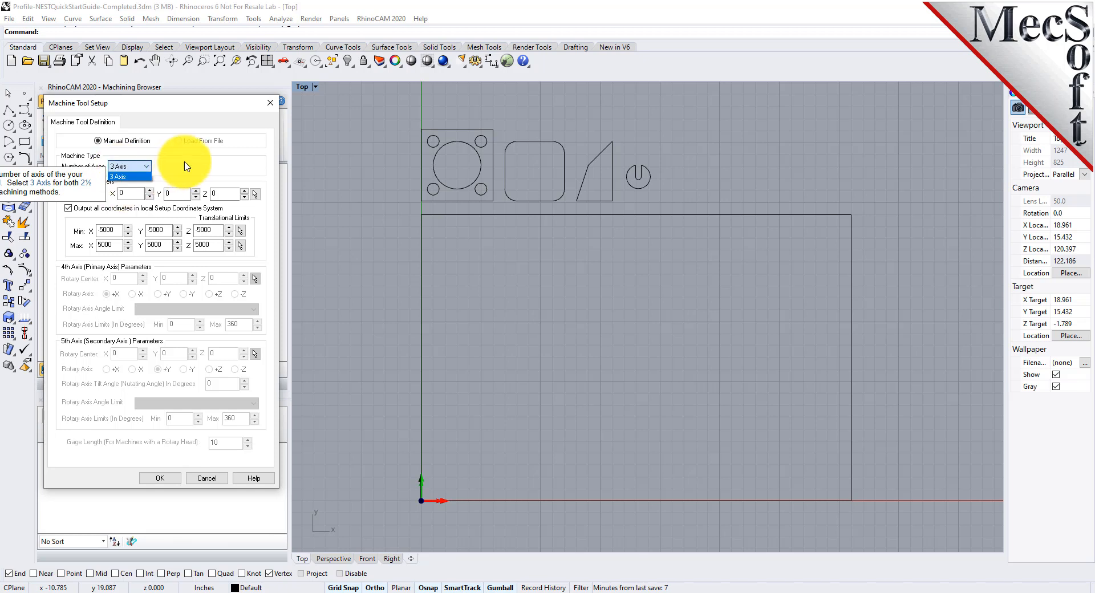
pyautogui.click(164, 482)
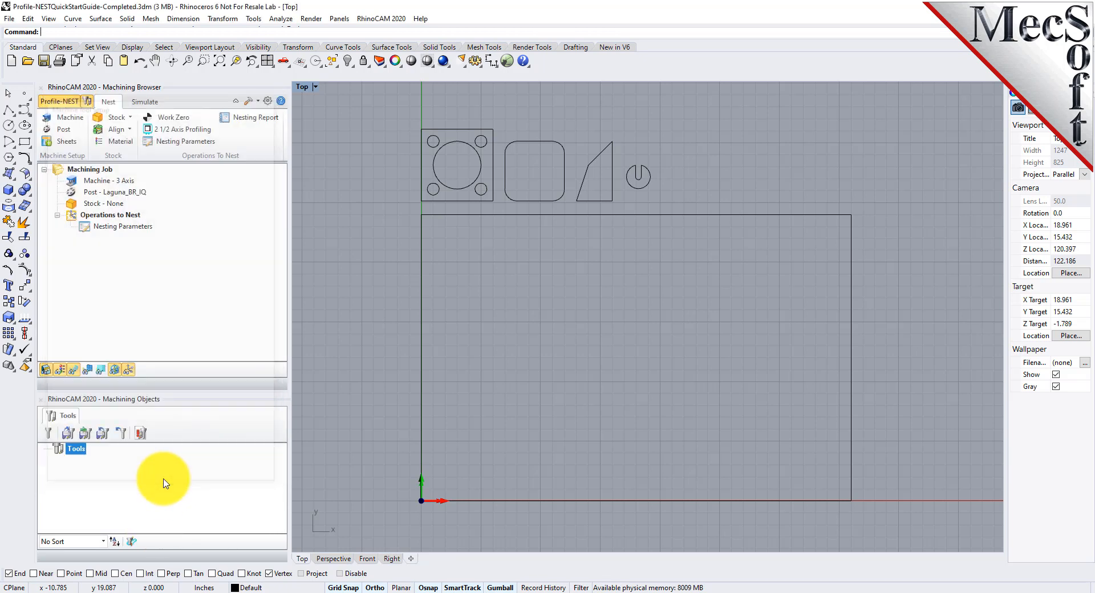
# - Set Laguna_BR_IQ as the current post-processor, with the .nc posted file extension
pyautogui.click(68, 135)
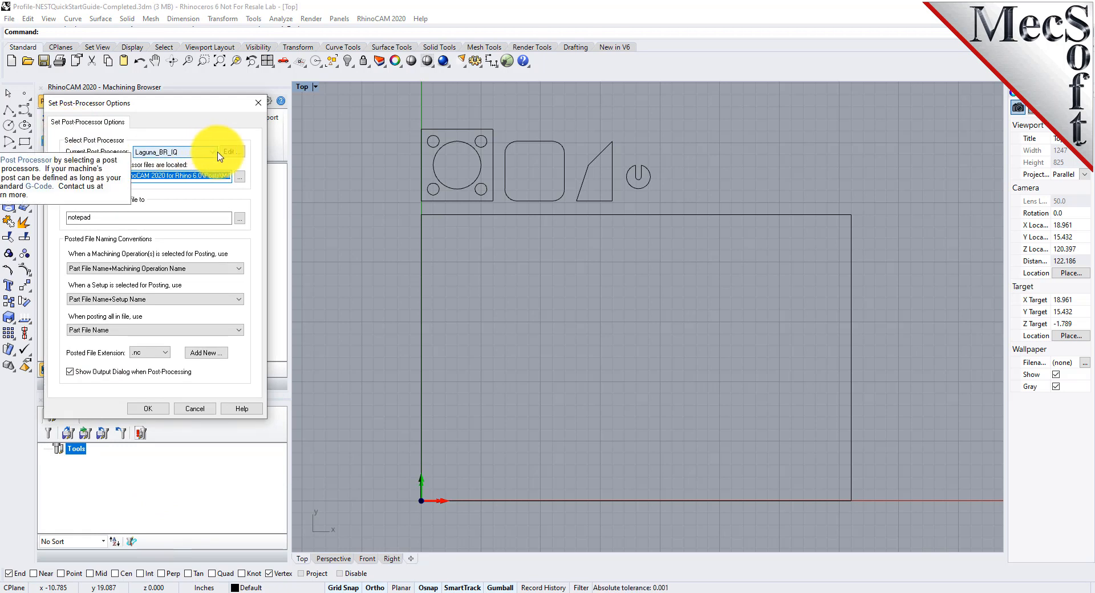
pyautogui.moveTo(171, 107); pyautogui.dragTo(313, 109)
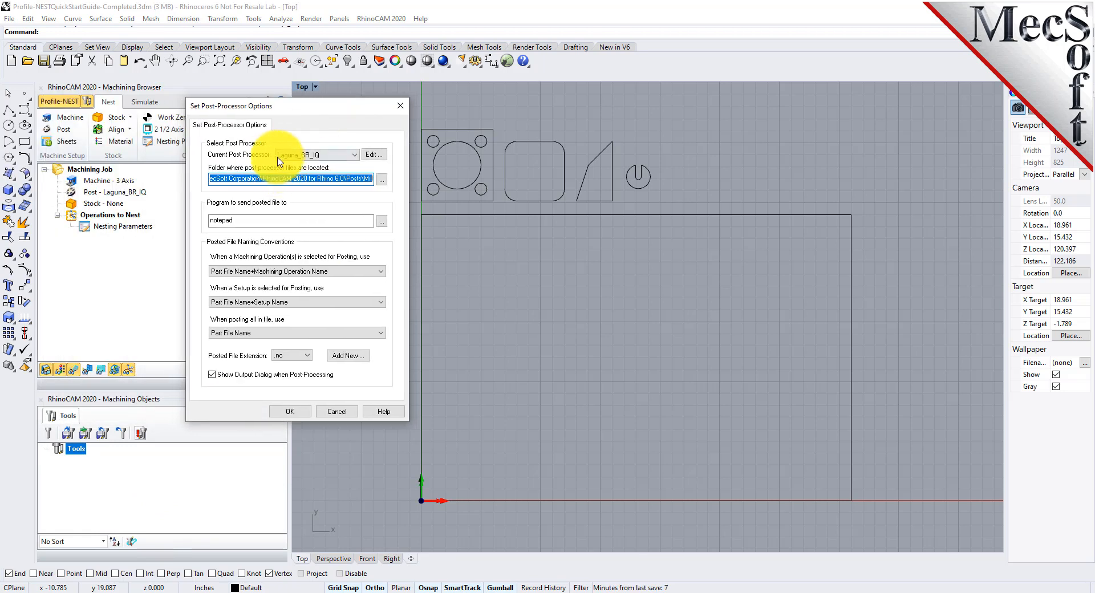
pyautogui.click(354, 155)
pyautogui.moveTo(354, 293); pyautogui.dragTo(362, 239)
pyautogui.click(379, 380)
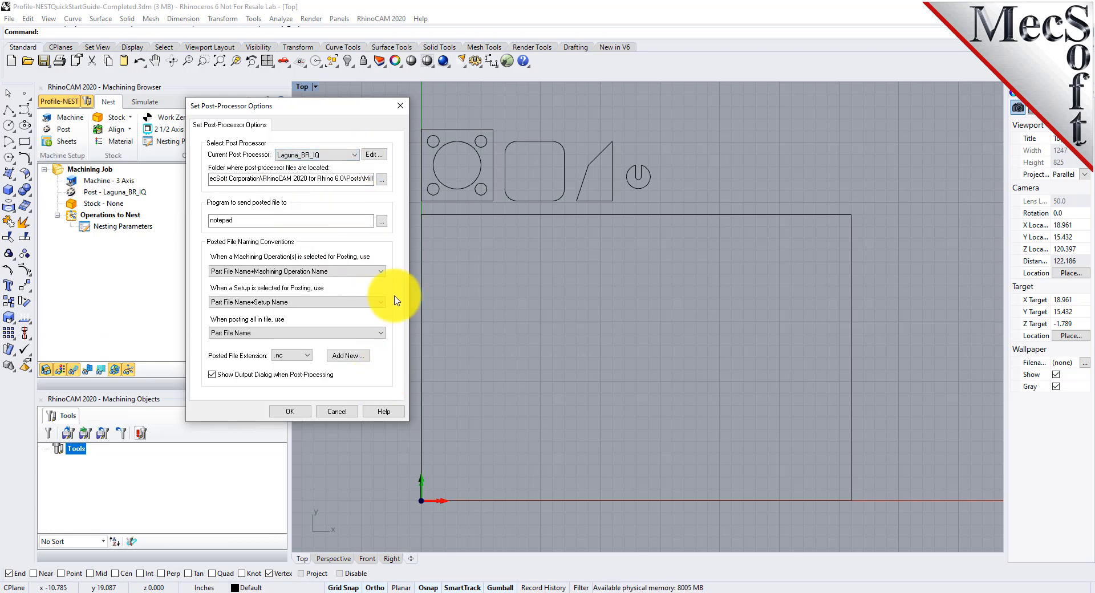
pyautogui.click(288, 410)
pyautogui.click(100, 180)
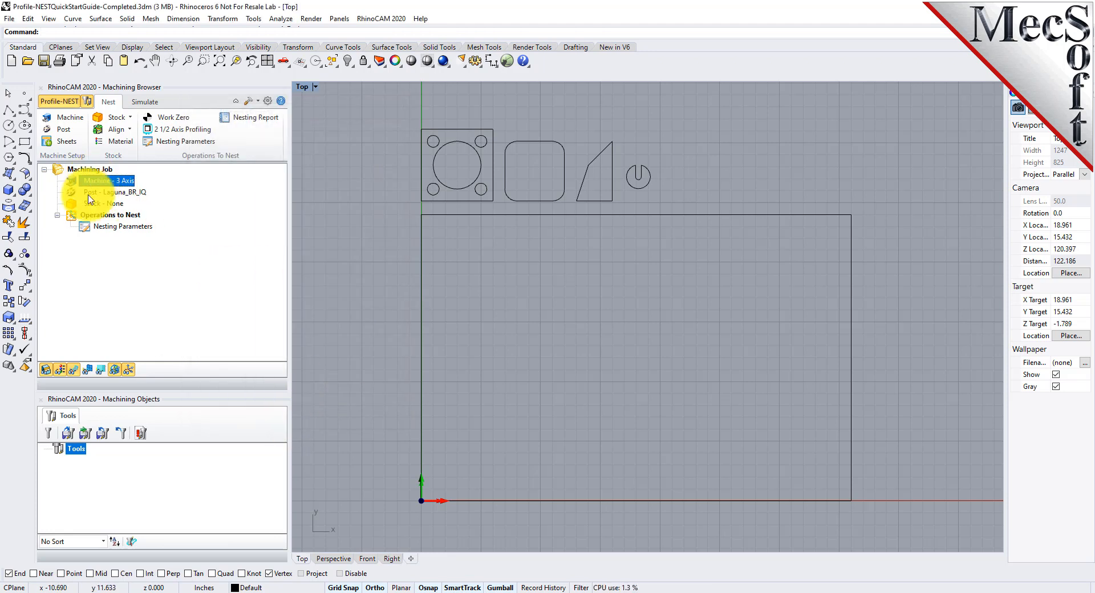
# - Define a box stock with length 36, width 24 and height 0.25 inches
pyautogui.click(88, 193)
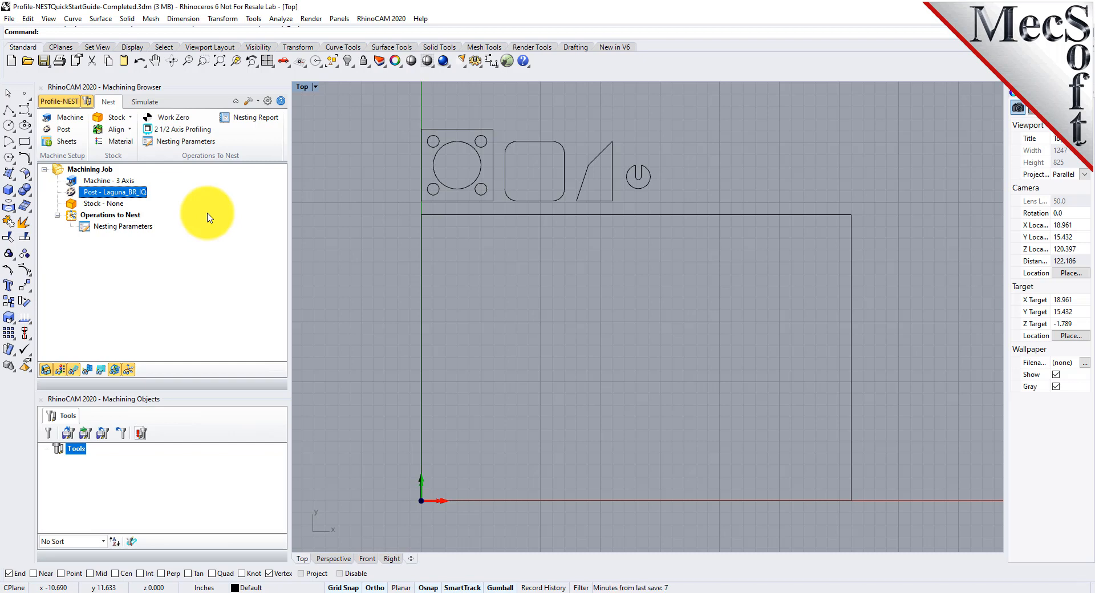
pyautogui.click(127, 118)
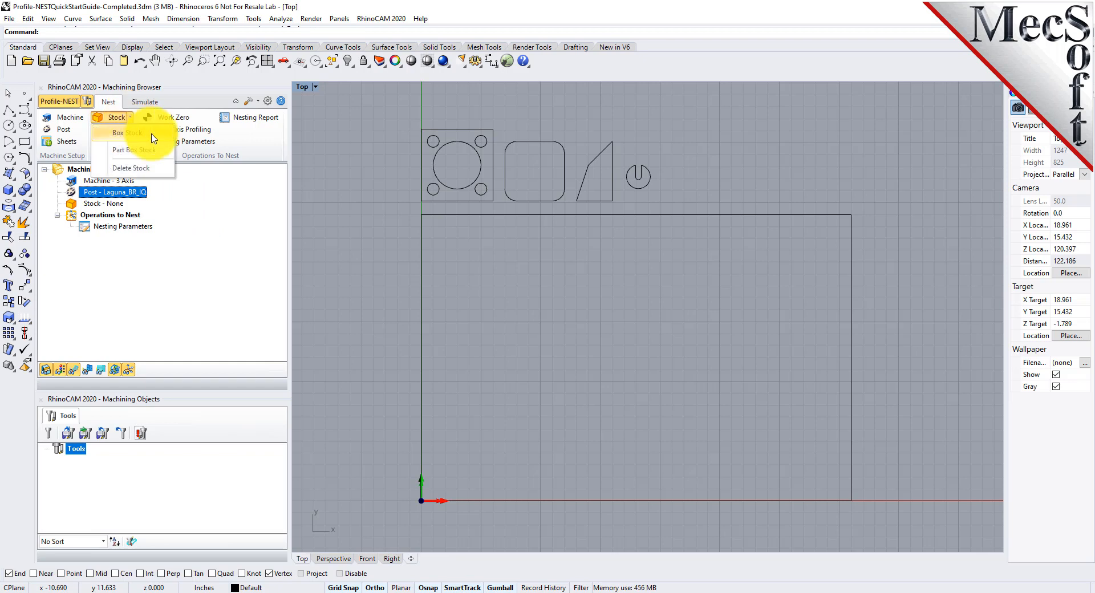
pyautogui.click(153, 137)
pyautogui.moveTo(152, 103); pyautogui.dragTo(301, 174)
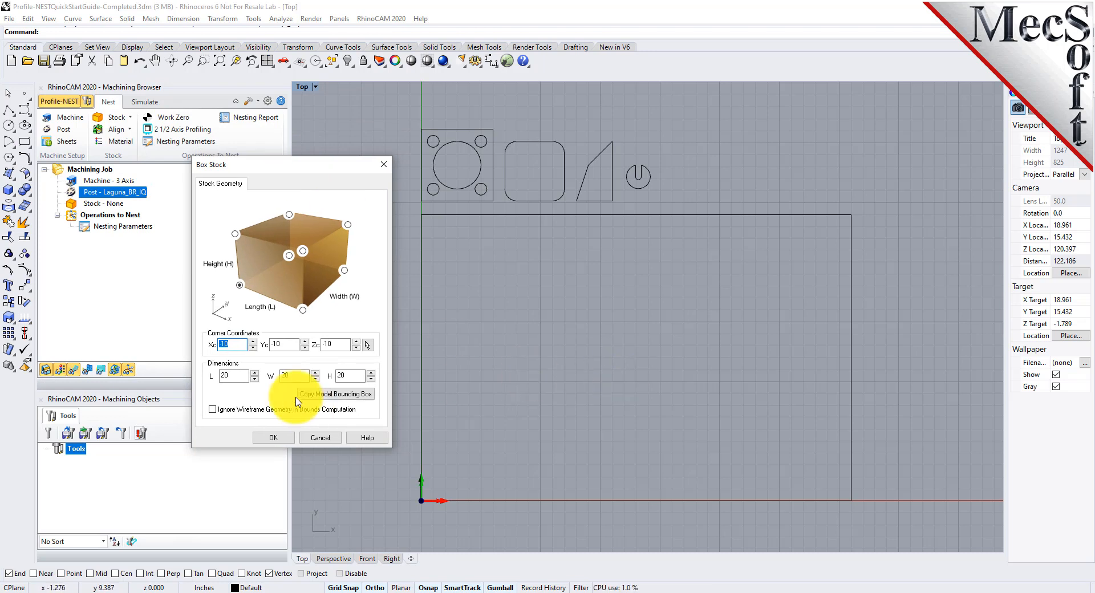
pyautogui.moveTo(233, 376); pyautogui.dragTo(207, 375)
pyautogui.write('36')
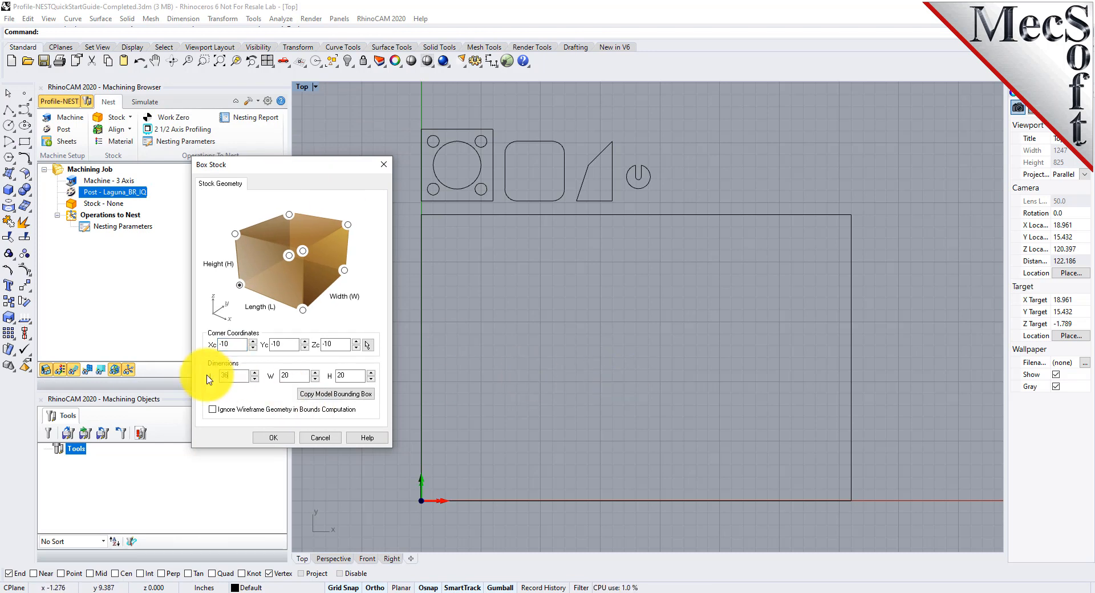
pyautogui.moveTo(301, 376); pyautogui.dragTo(252, 375)
pyautogui.write('2')
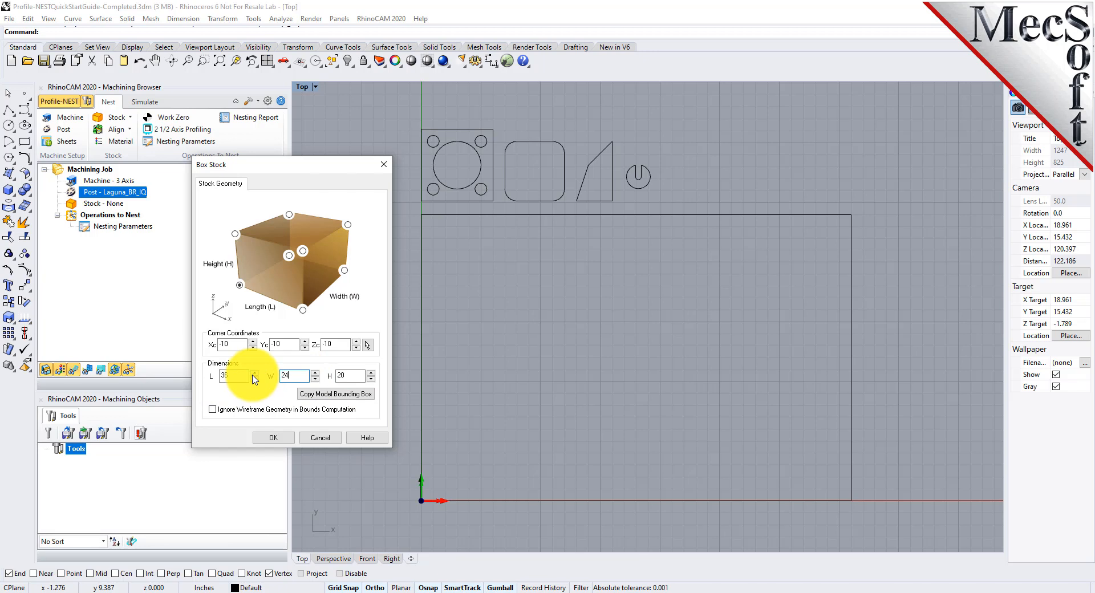
pyautogui.write('4')
pyautogui.moveTo(359, 375); pyautogui.dragTo(325, 378)
pyautogui.write('0.25')
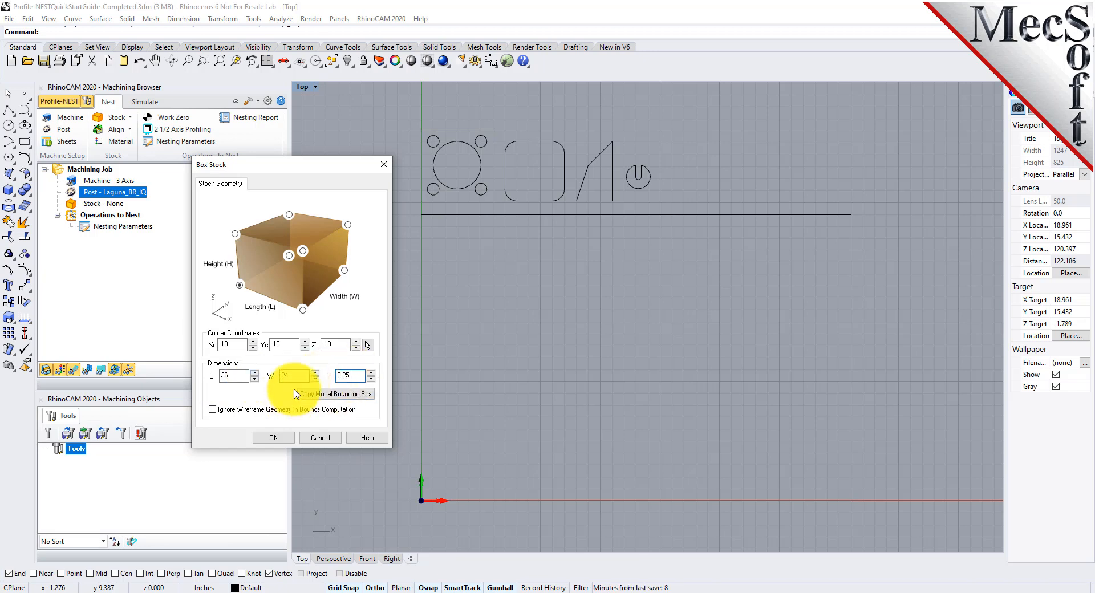
pyautogui.click(276, 440)
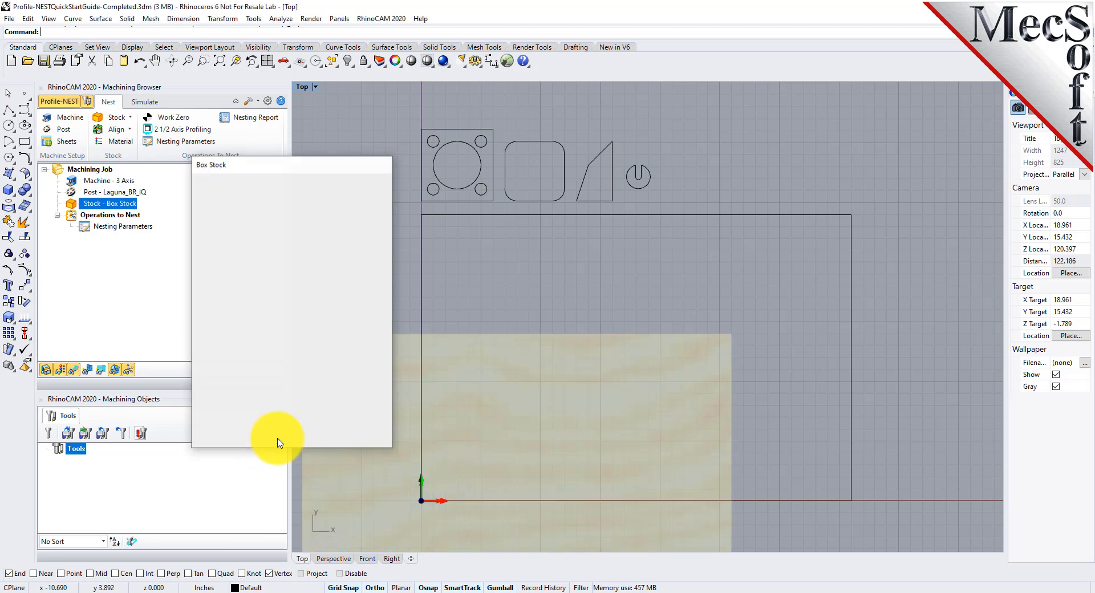
# - Toggle the stock's display off and on to check it against the sheet outline, leaving it shown
pyautogui.click(46, 370)
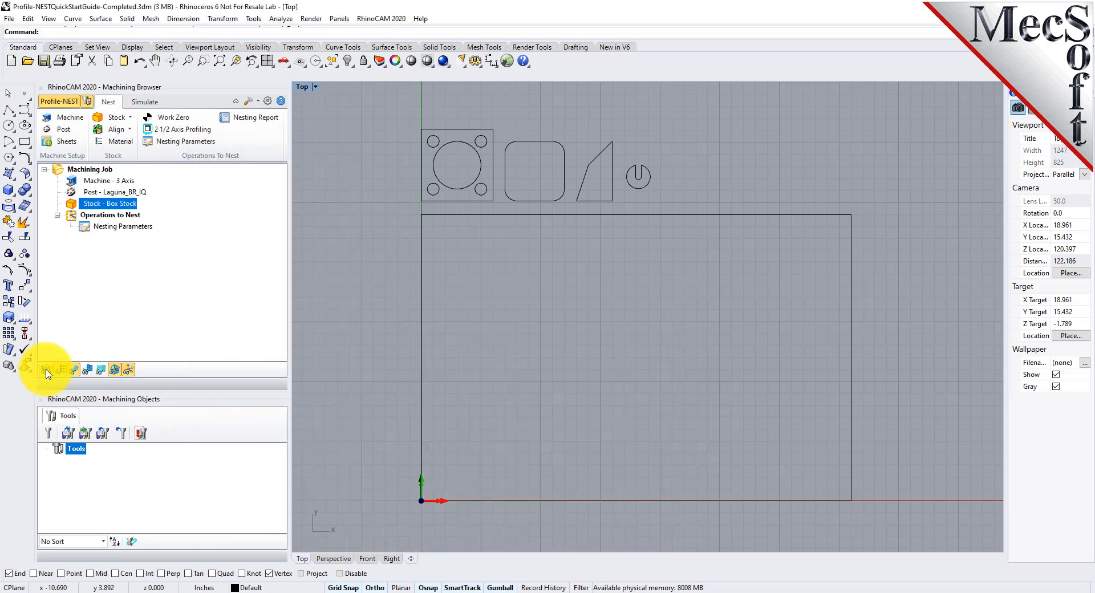
pyautogui.click(46, 371)
pyautogui.click(46, 371)
pyautogui.click(46, 371)
pyautogui.scroll(-3, 519, 229)
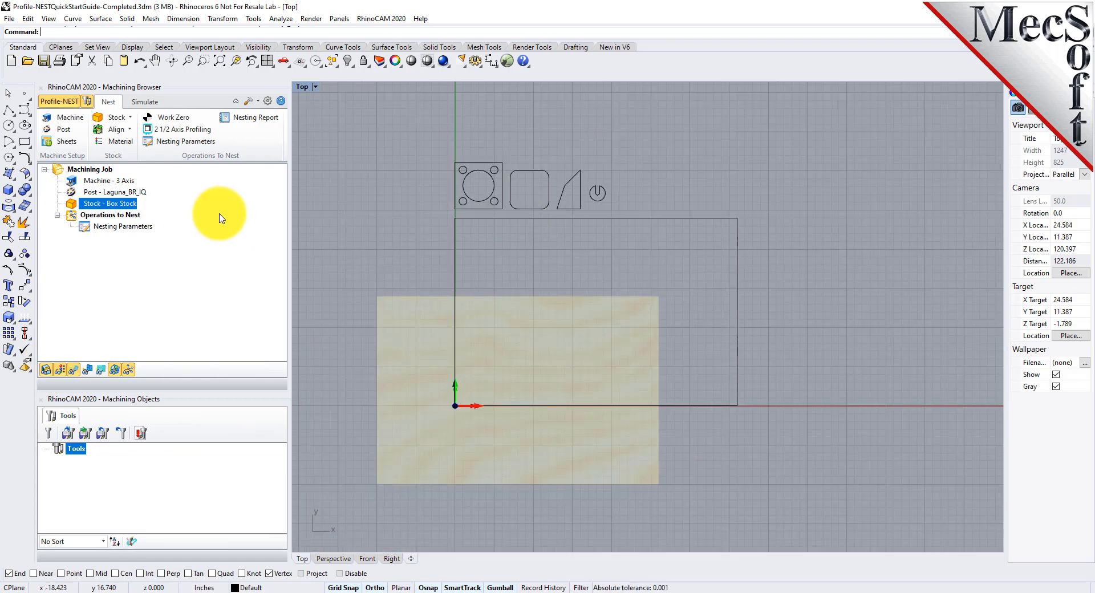
# - Add a nesting sheet by selecting the large rectangular outline curve as its geometry
pyautogui.click(64, 145)
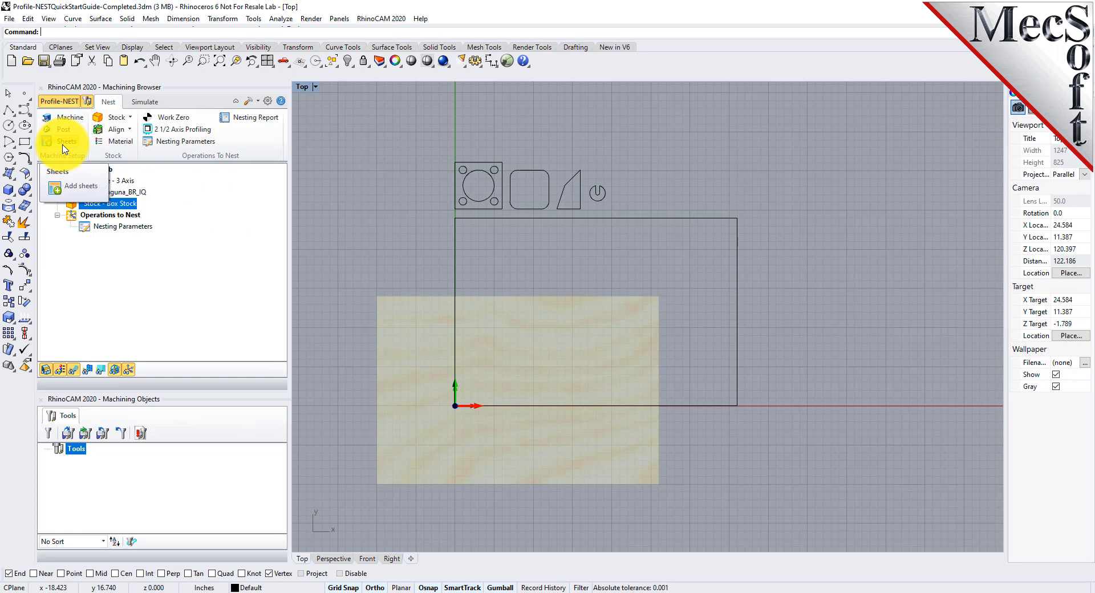
pyautogui.click(77, 186)
pyautogui.moveTo(116, 109); pyautogui.dragTo(211, 149)
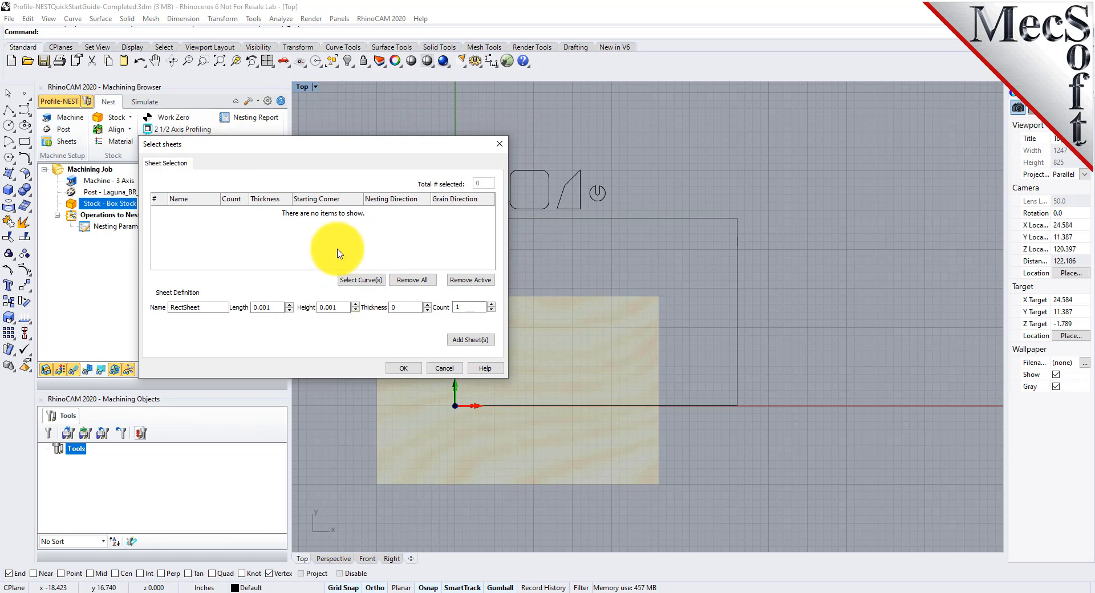
pyautogui.moveTo(339, 255)
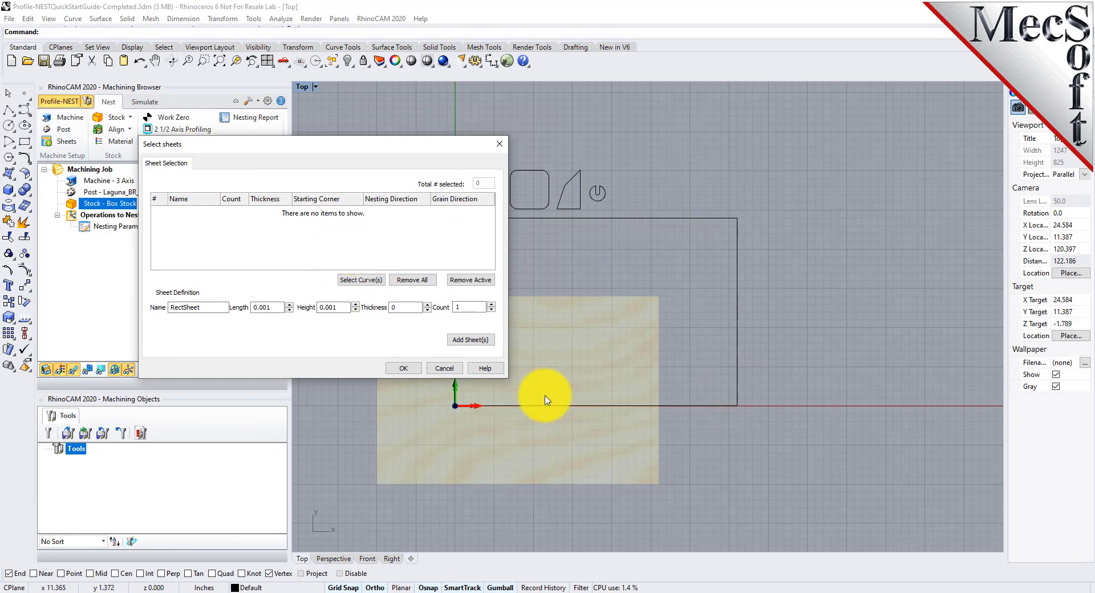
pyautogui.click(360, 280)
pyautogui.moveTo(358, 285)
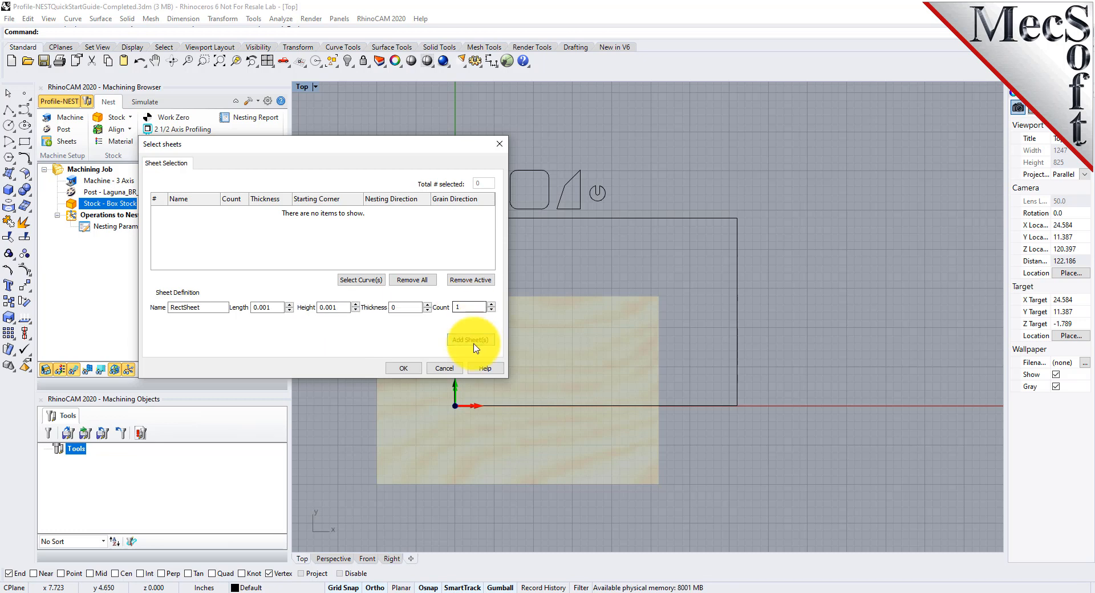
pyautogui.click(360, 280)
pyautogui.click(610, 219)
pyautogui.rightClick(605, 249)
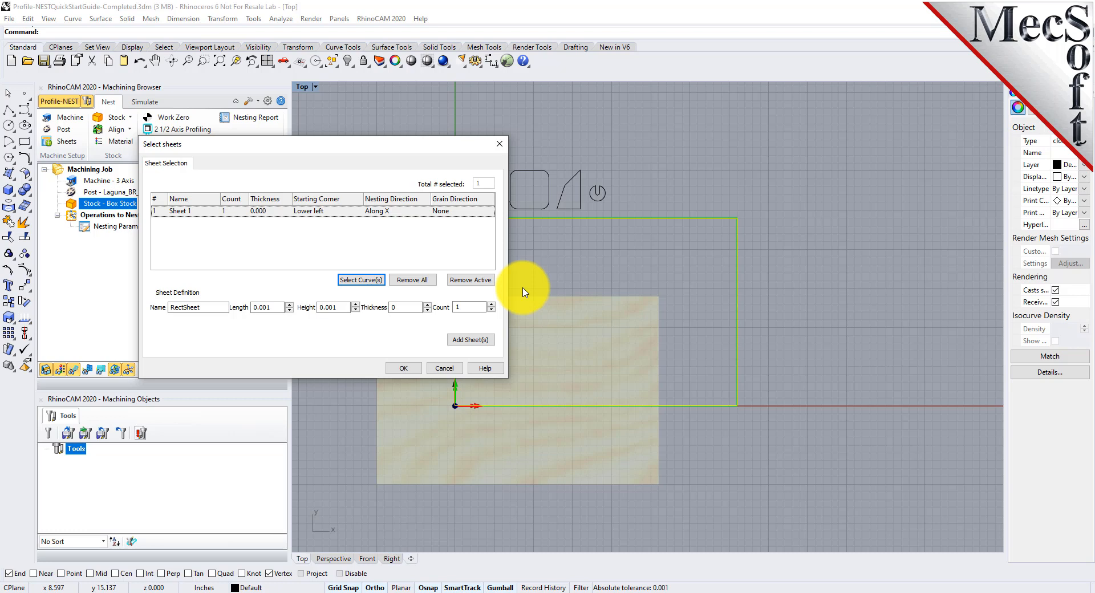
# - Set the sheet's thickness to 0.250 and its count to 3, accept the definition and clear the curve selection
pyautogui.click(160, 211)
pyautogui.click(465, 224)
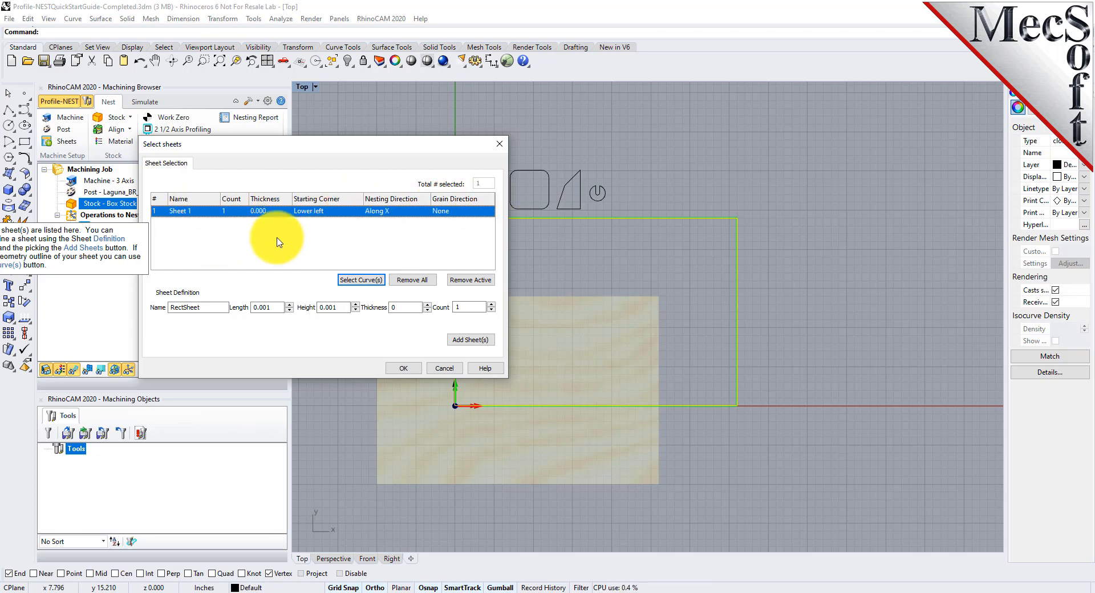
pyautogui.click(262, 212)
pyautogui.write('0.')
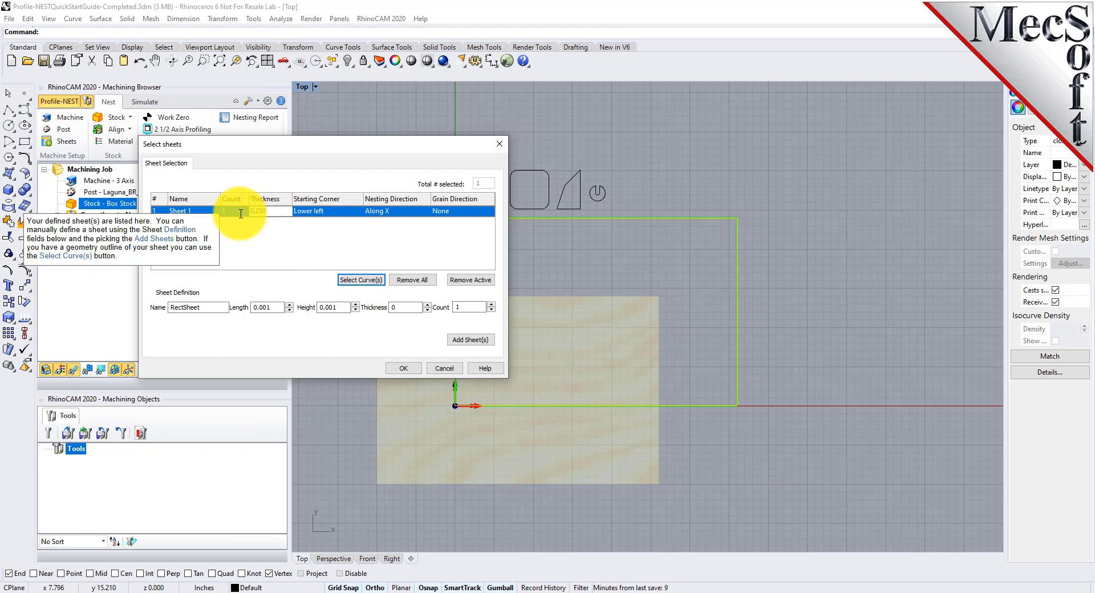
pyautogui.click(236, 211)
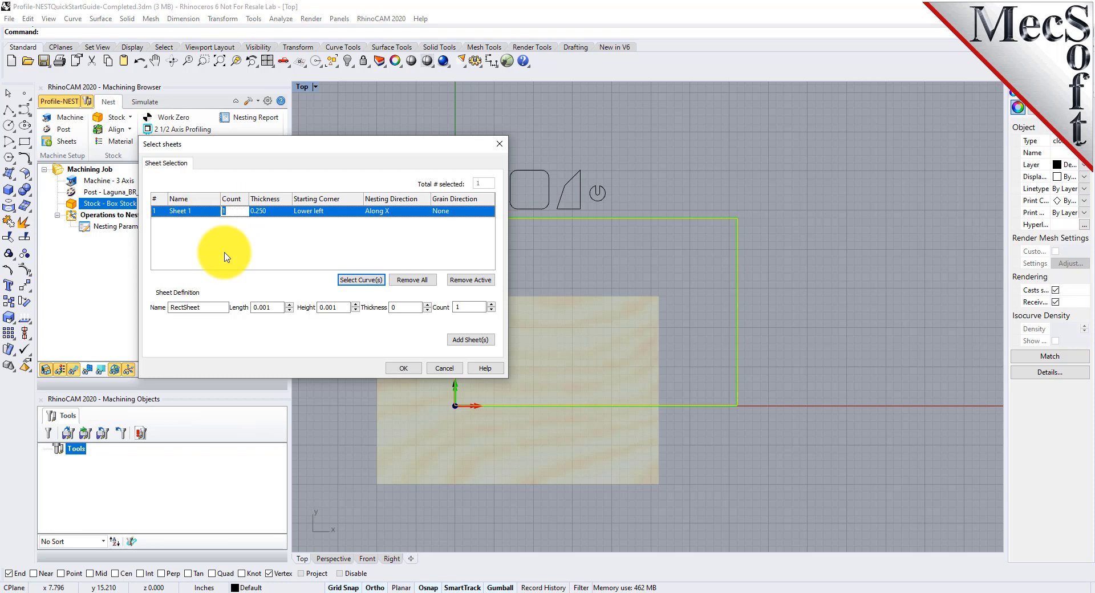
pyautogui.write('3')
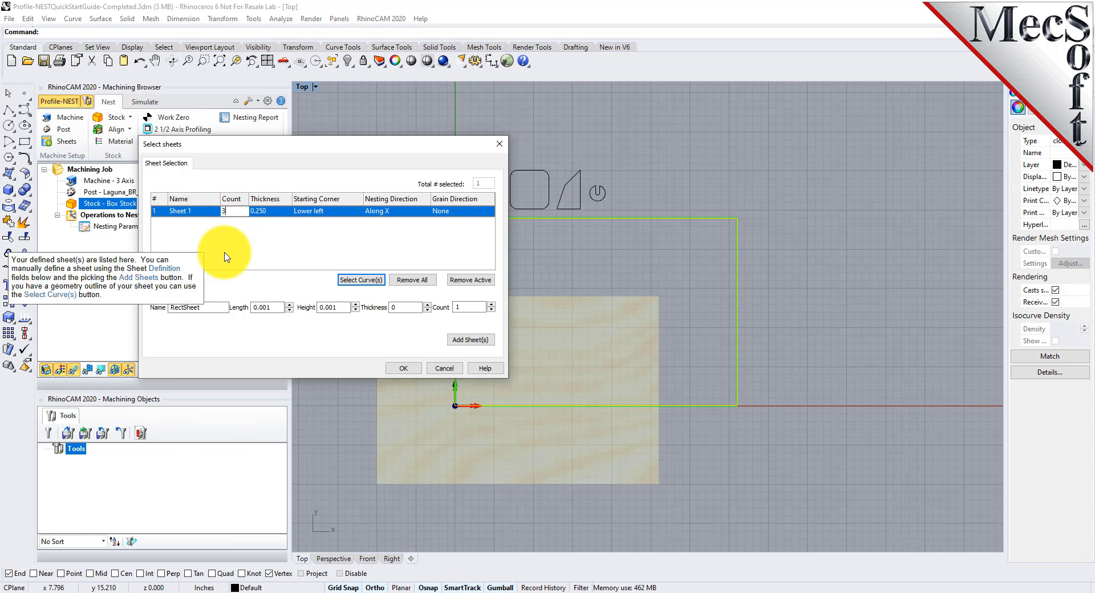
pyautogui.press('Return')
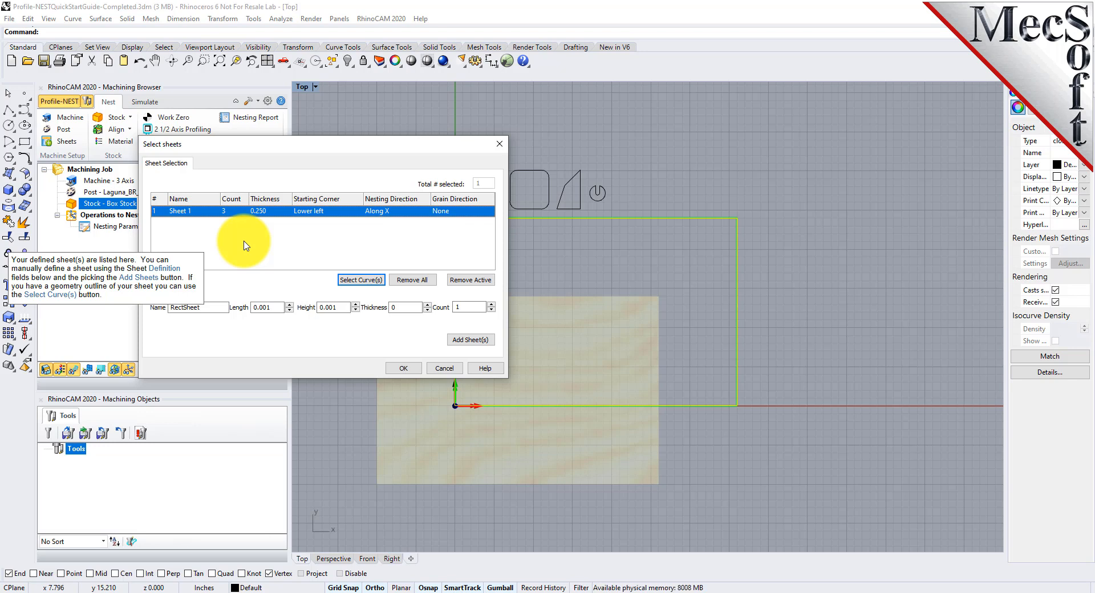
pyautogui.click(403, 367)
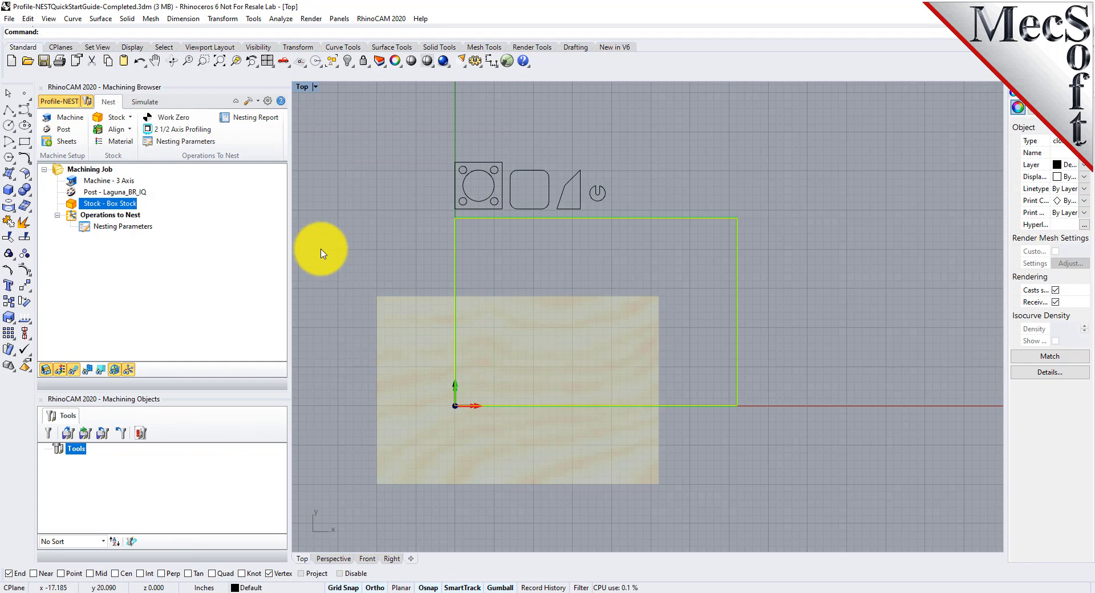
pyautogui.click(386, 237)
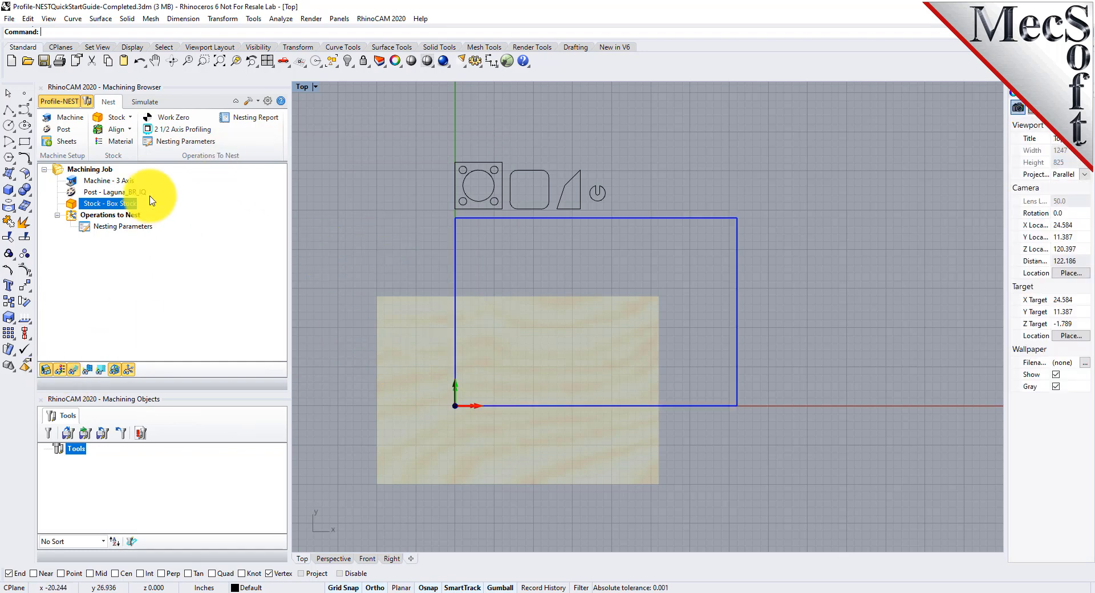
# - Start aligning the box stock about the part in a perspective view, with the Z alignment set to Bottom
pyautogui.click(117, 129)
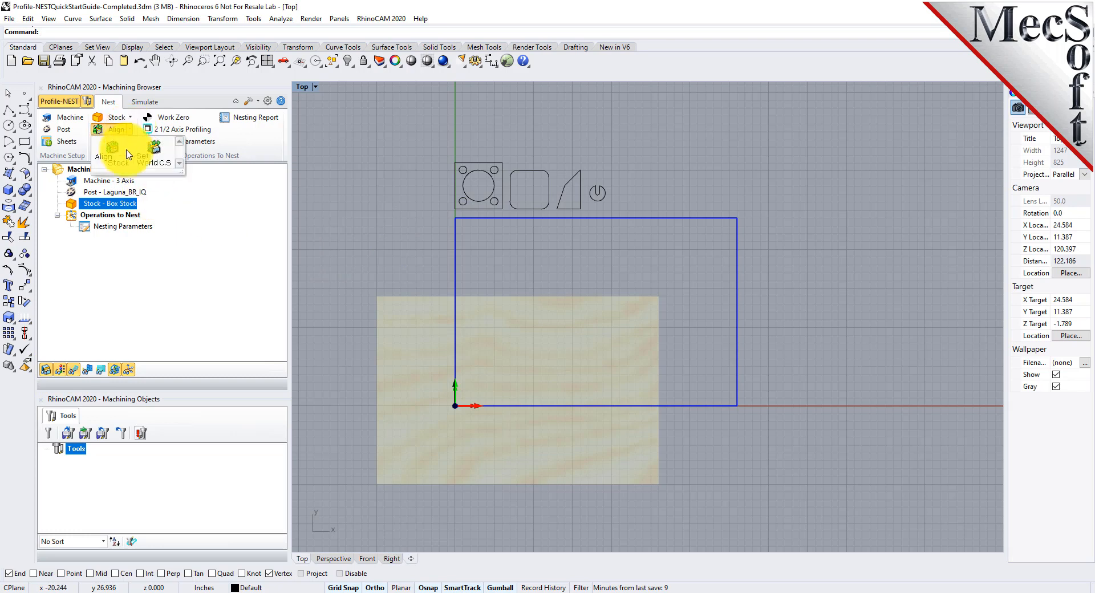
pyautogui.click(117, 157)
pyautogui.moveTo(154, 98); pyautogui.dragTo(298, 154)
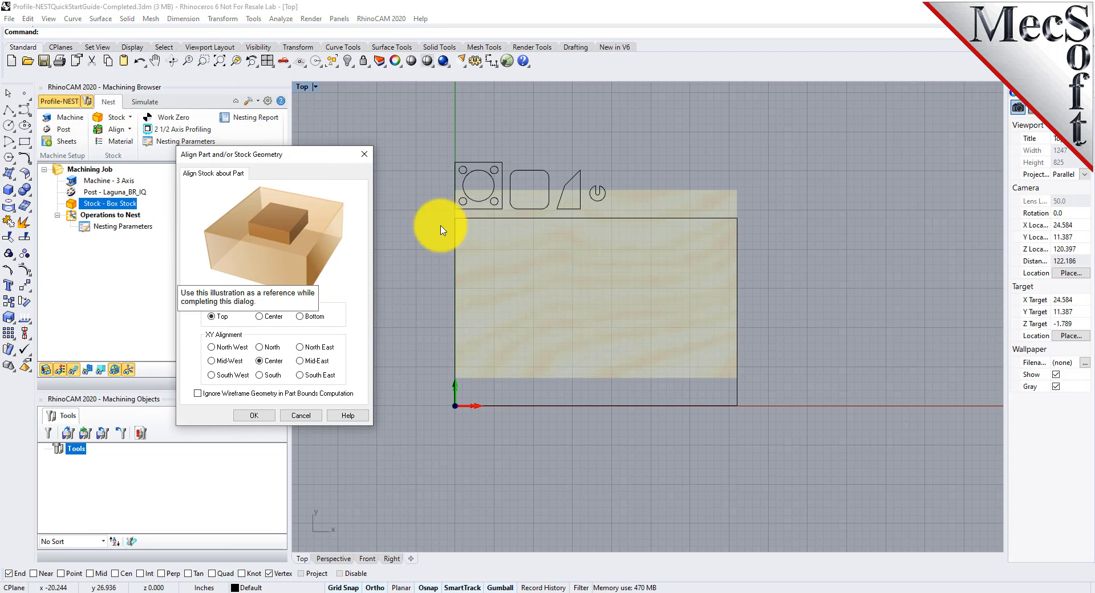
pyautogui.click(283, 61)
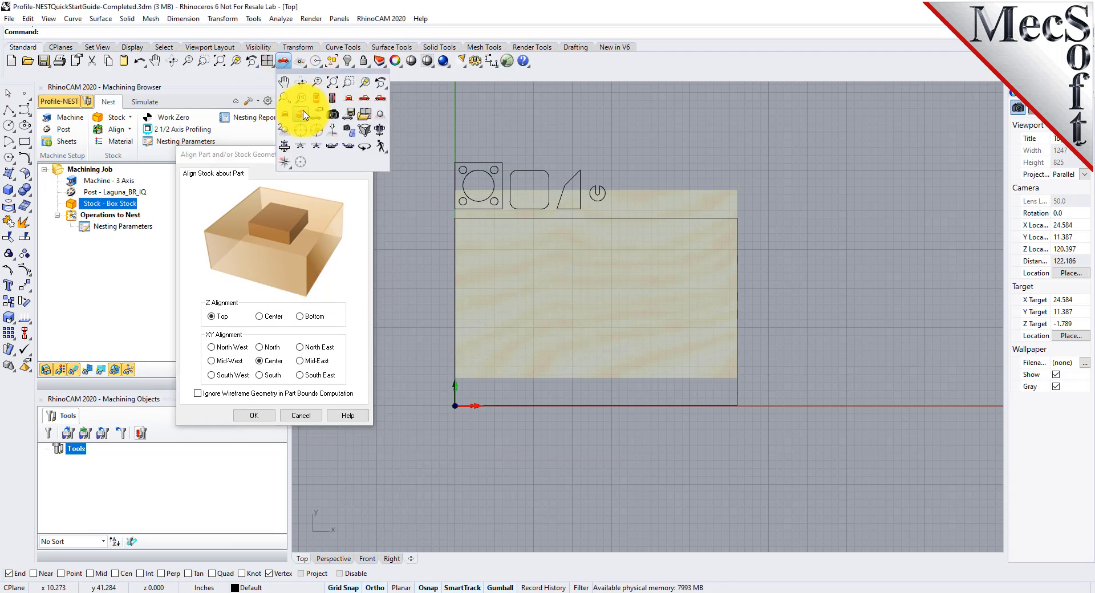
pyautogui.click(303, 114)
pyautogui.scroll(3, 518, 233)
pyautogui.scroll(2, 605, 239)
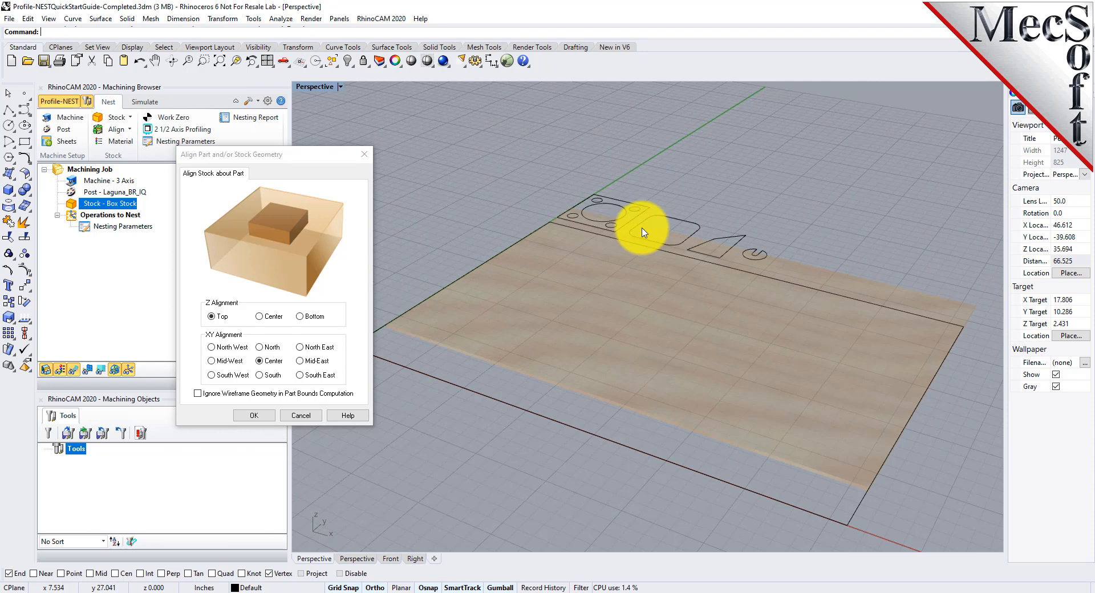
pyautogui.scroll(-2, 633, 228)
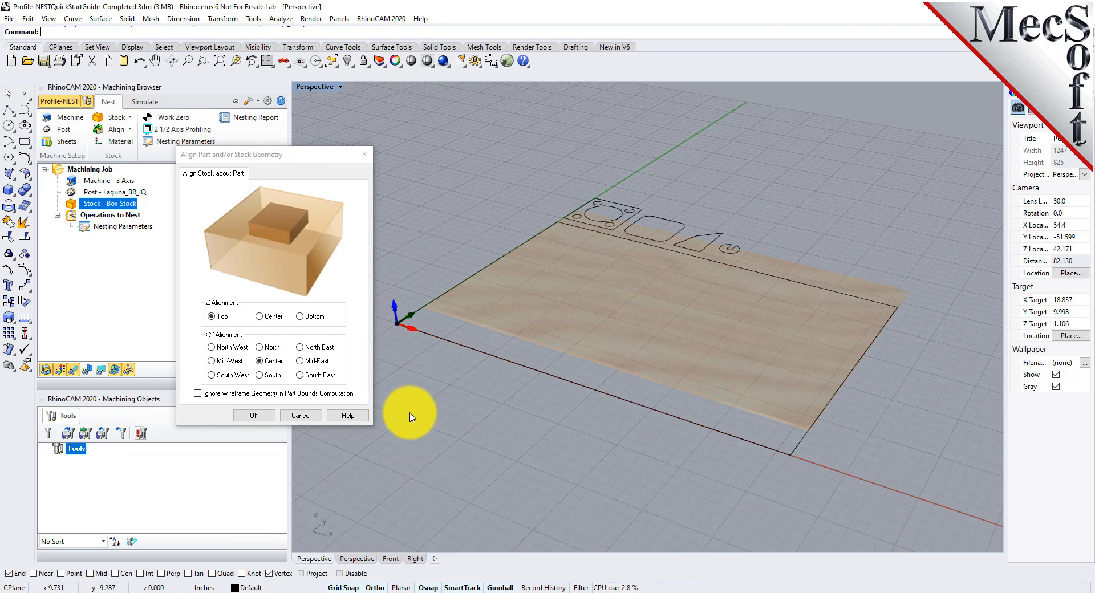
pyautogui.click(300, 317)
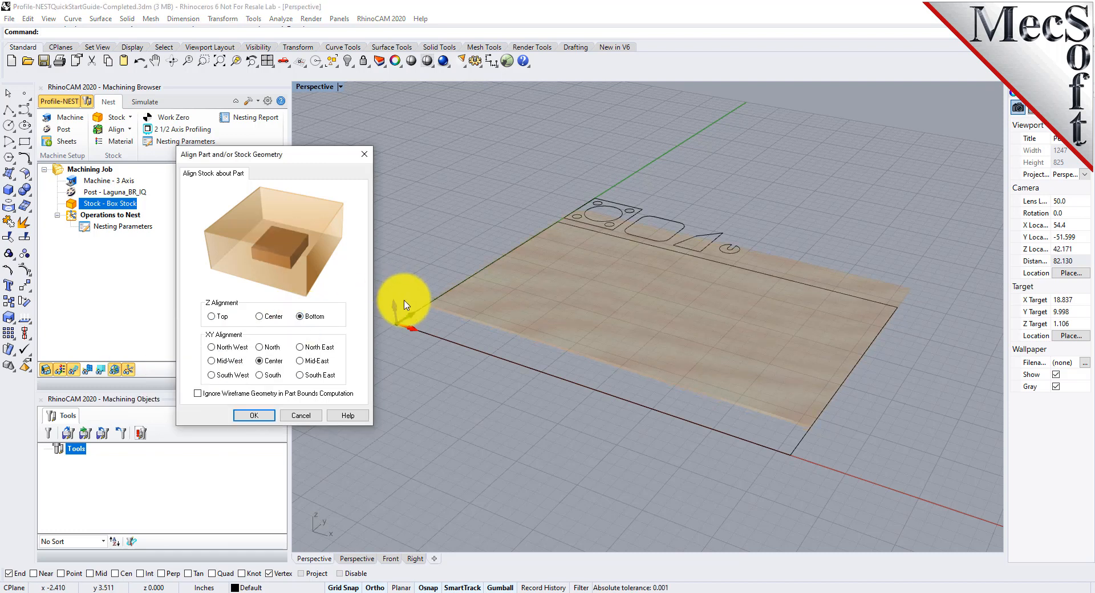
pyautogui.scroll(10, 435, 301)
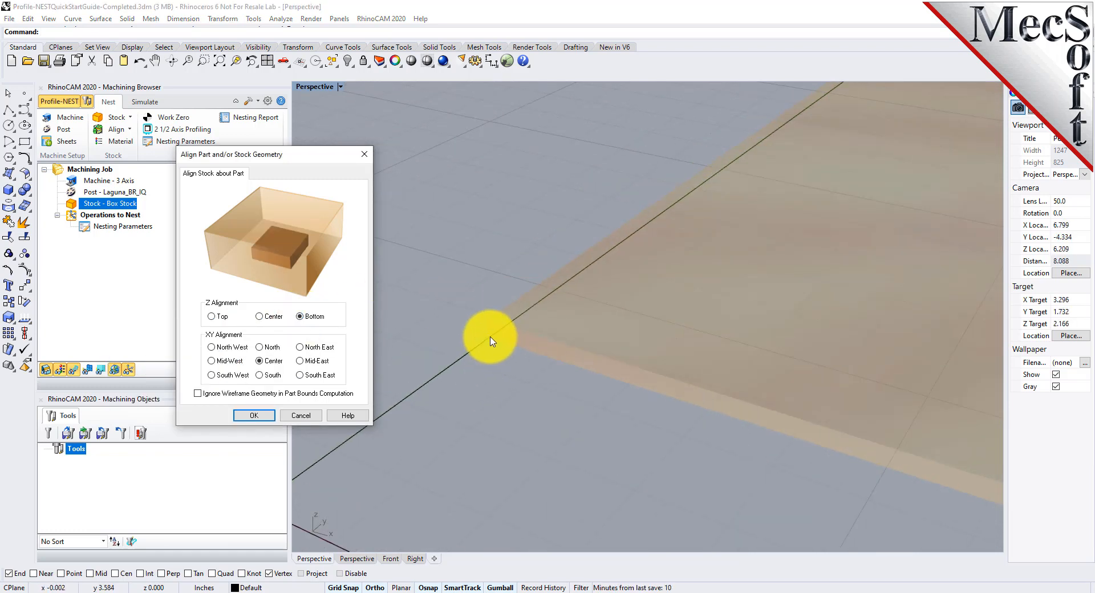
pyautogui.scroll(-10, 489, 342)
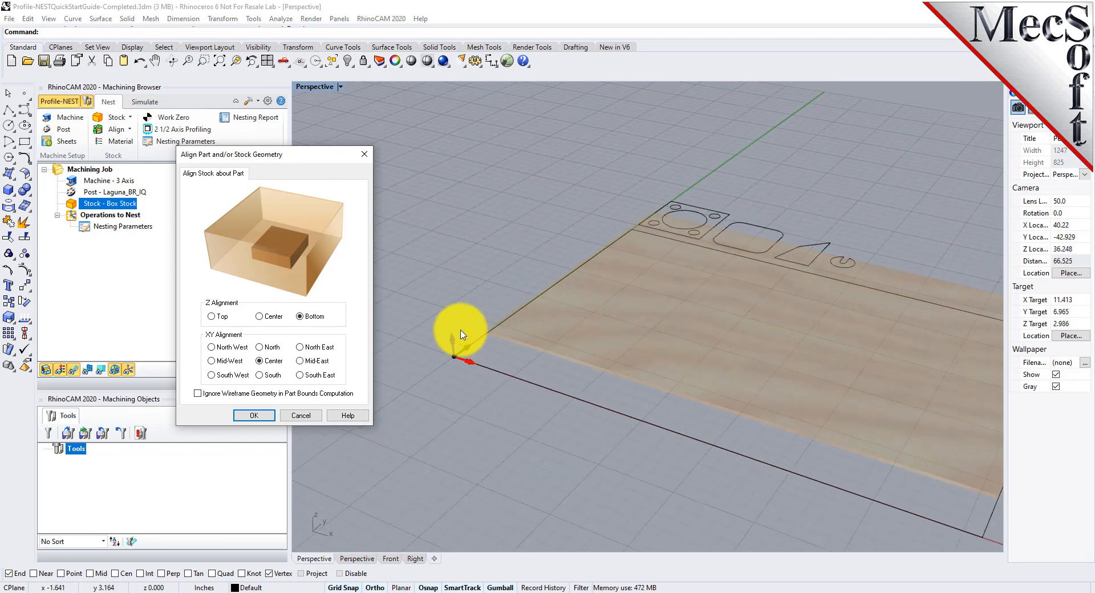
# - Set the stock's XY alignment to South West and accept the alignment
pyautogui.click(224, 375)
pyautogui.scroll(10, 422, 336)
pyautogui.scroll(4, 449, 318)
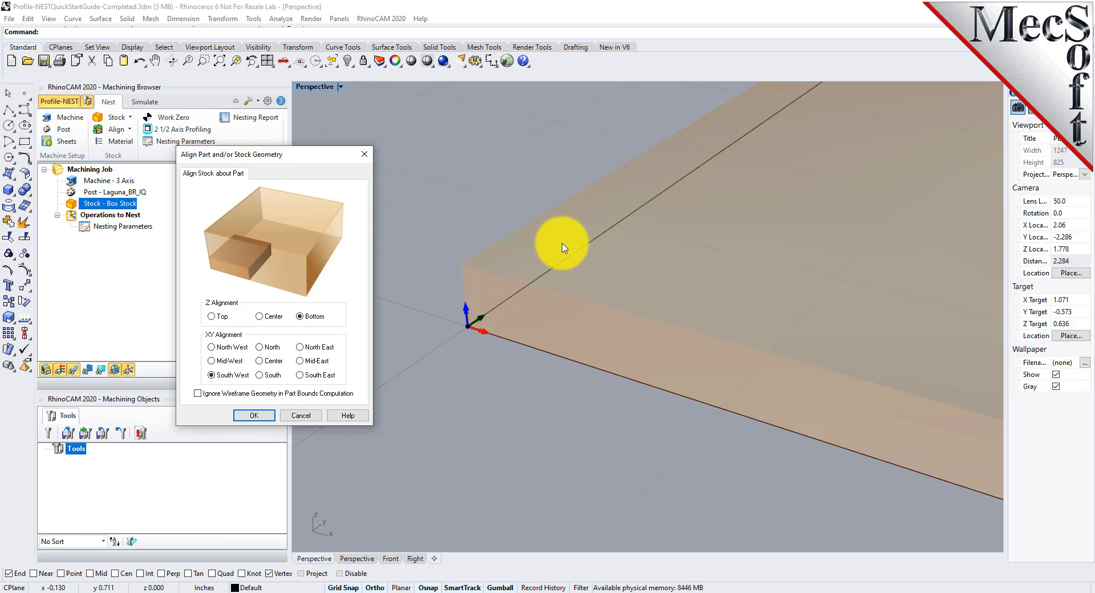
pyautogui.click(254, 415)
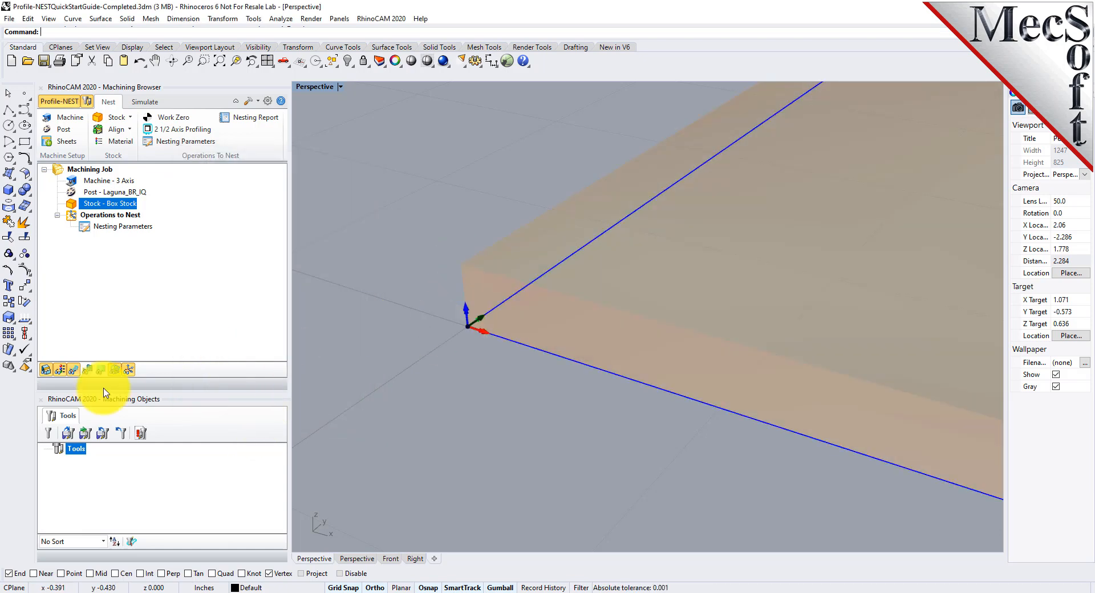
# - Return to the top view and inspect the aligned stock over the whole sheet outline
pyautogui.click(47, 369)
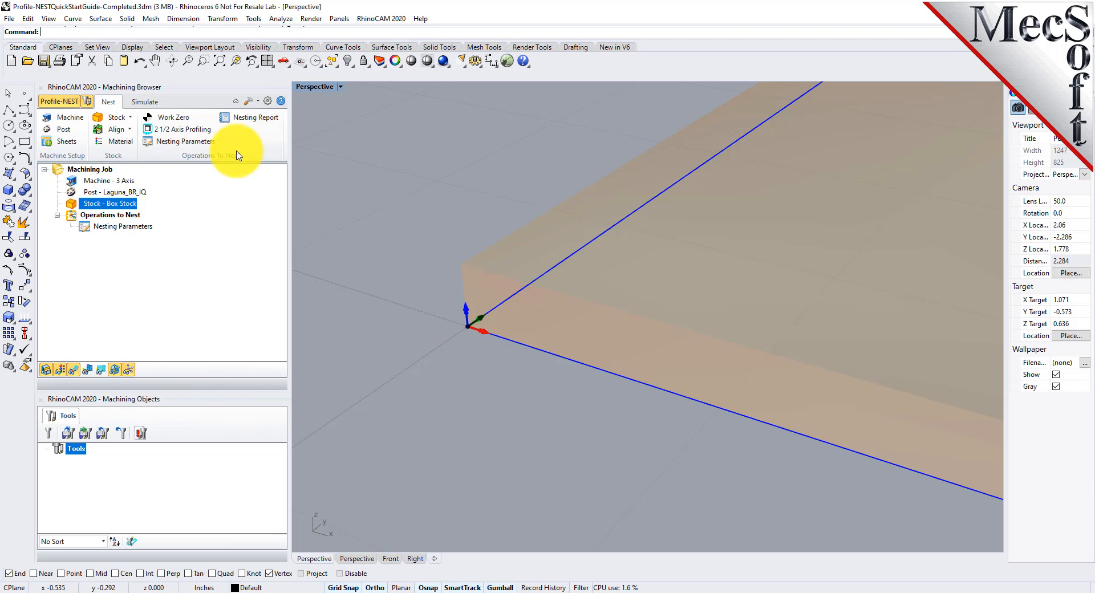
pyautogui.click(287, 66)
pyautogui.click(317, 91)
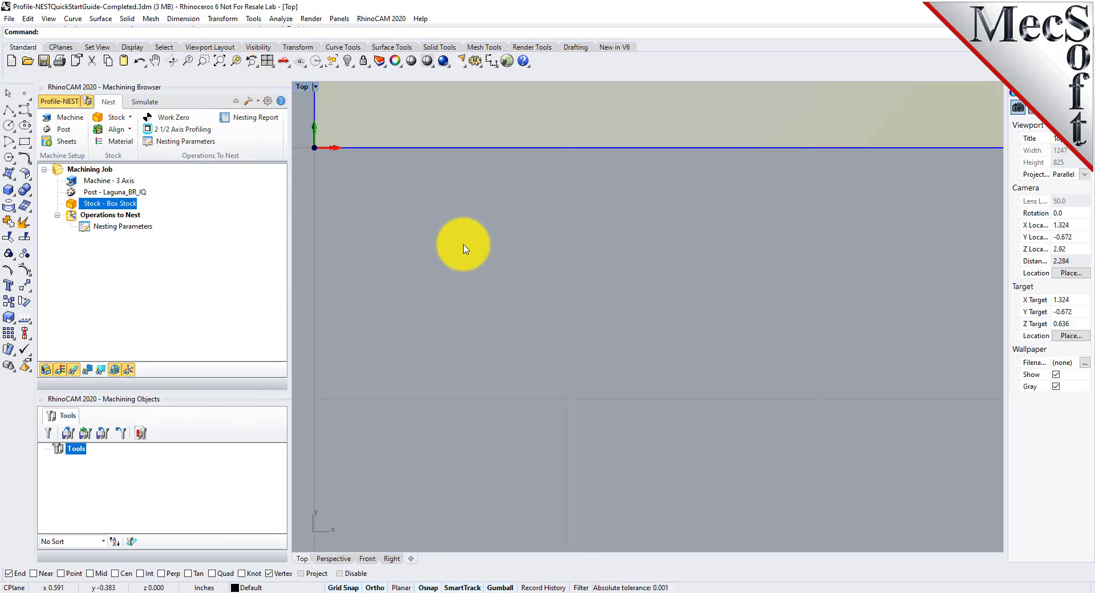
pyautogui.scroll(-20, 464, 245)
pyautogui.scroll(8, 401, 402)
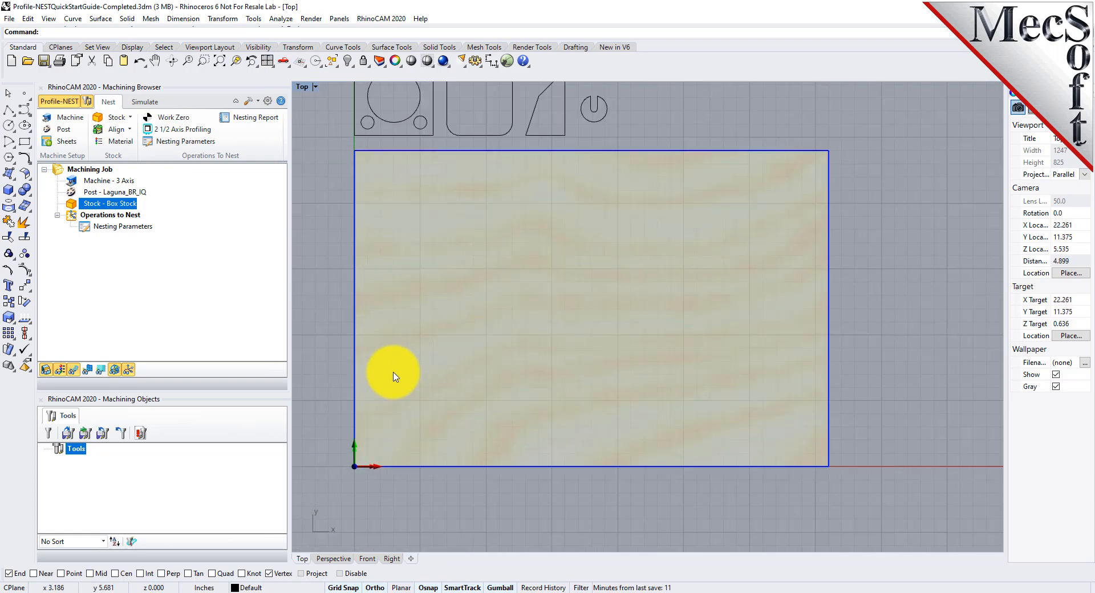
pyautogui.scroll(-2, 498, 121)
pyautogui.scroll(2, 483, 92)
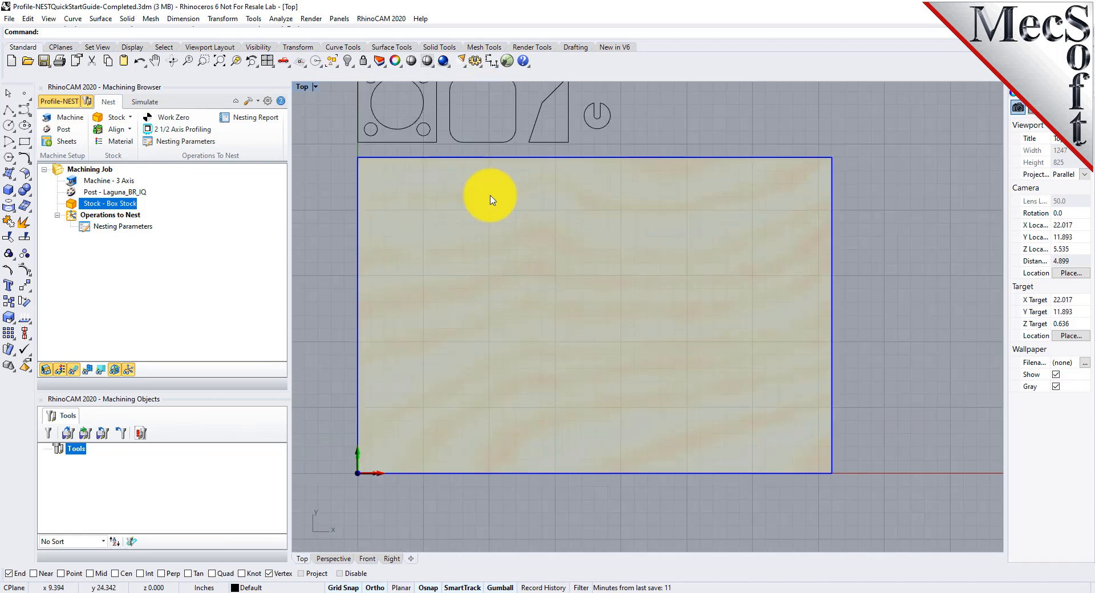
# - Assign WOOD from FeedsSpeedsDataINCH.xml as the stock material and turn off the material texture display on the stock
pyautogui.click(123, 142)
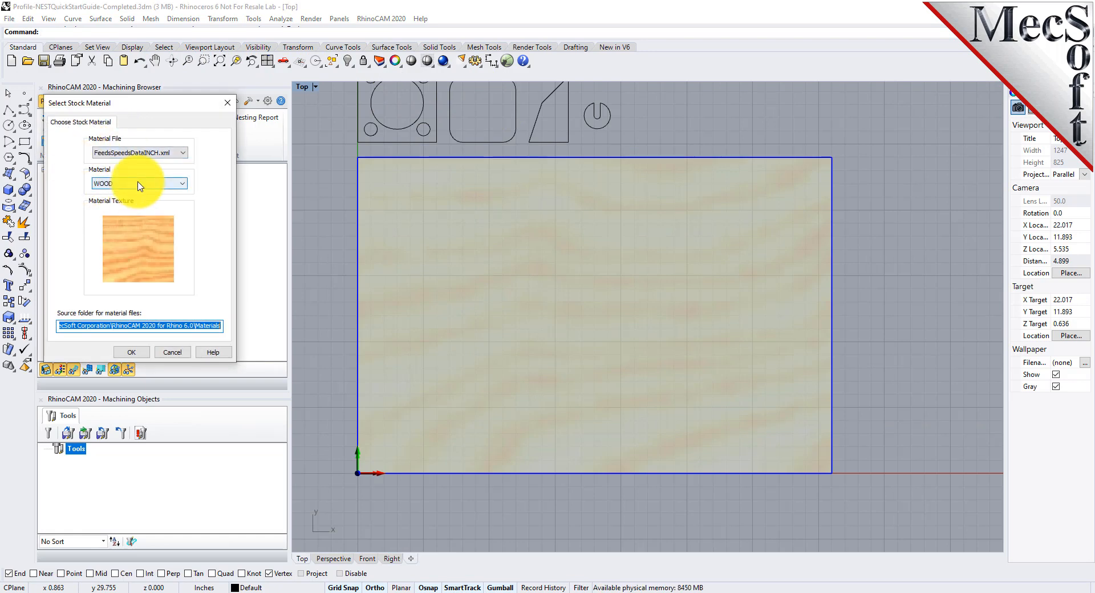
pyautogui.click(135, 353)
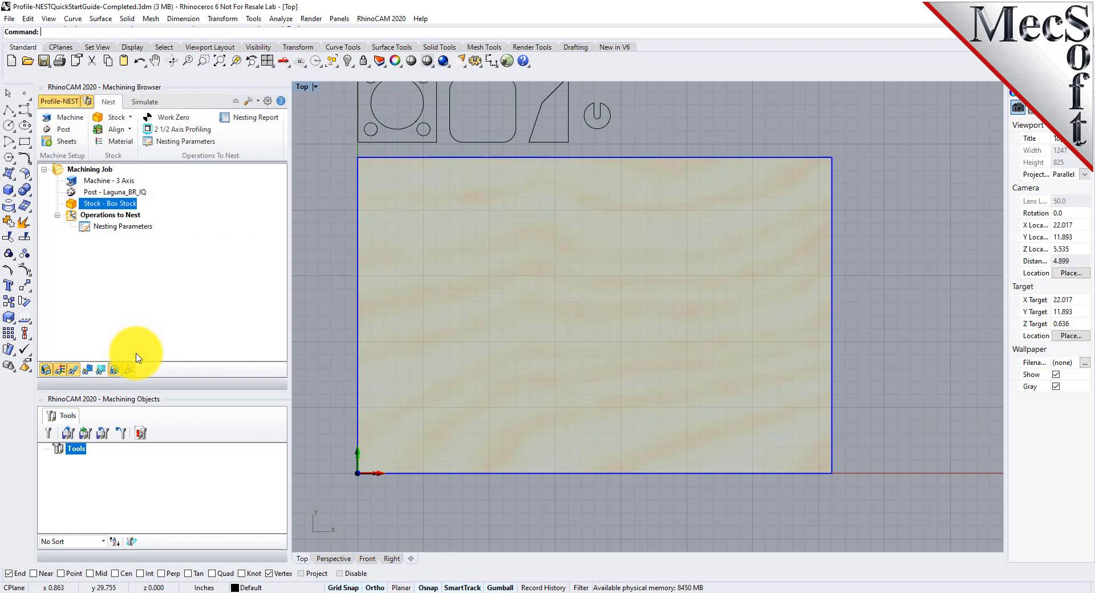
pyautogui.click(61, 371)
pyautogui.click(62, 371)
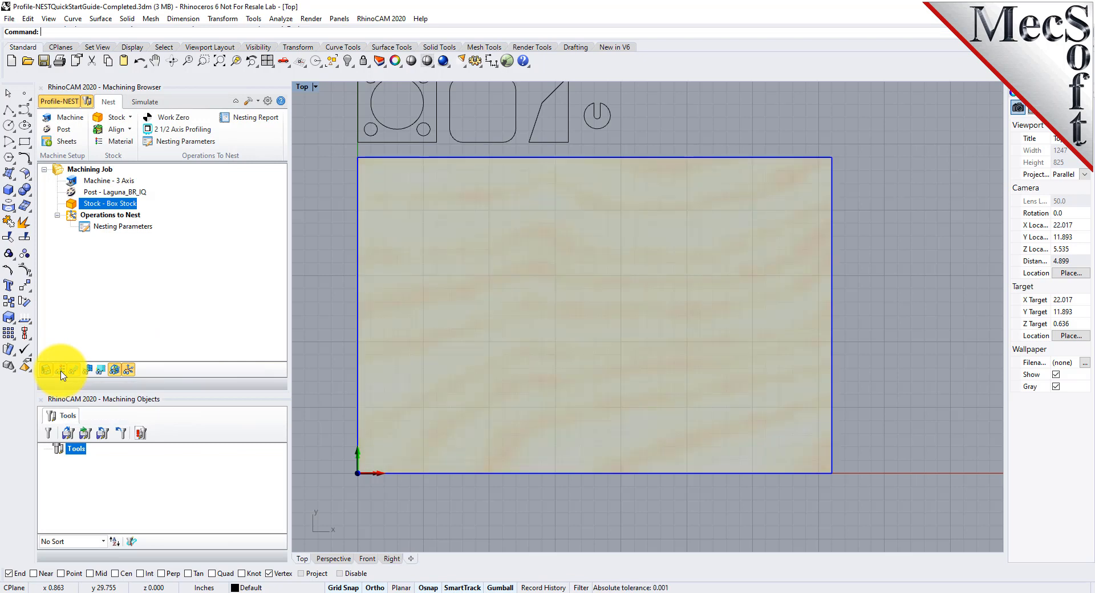
pyautogui.click(62, 372)
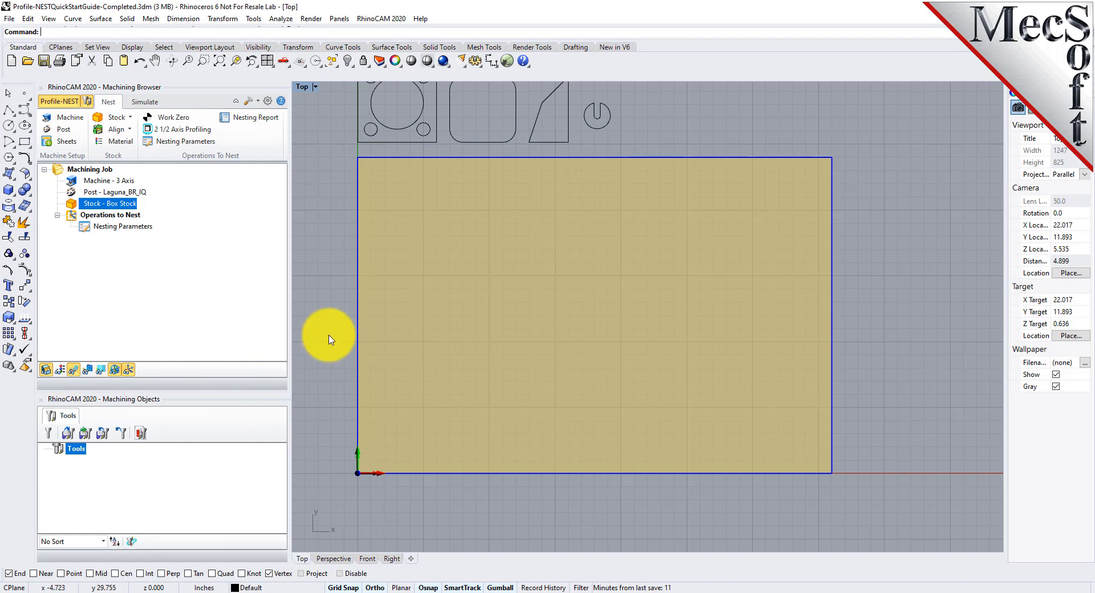
pyautogui.click(220, 61)
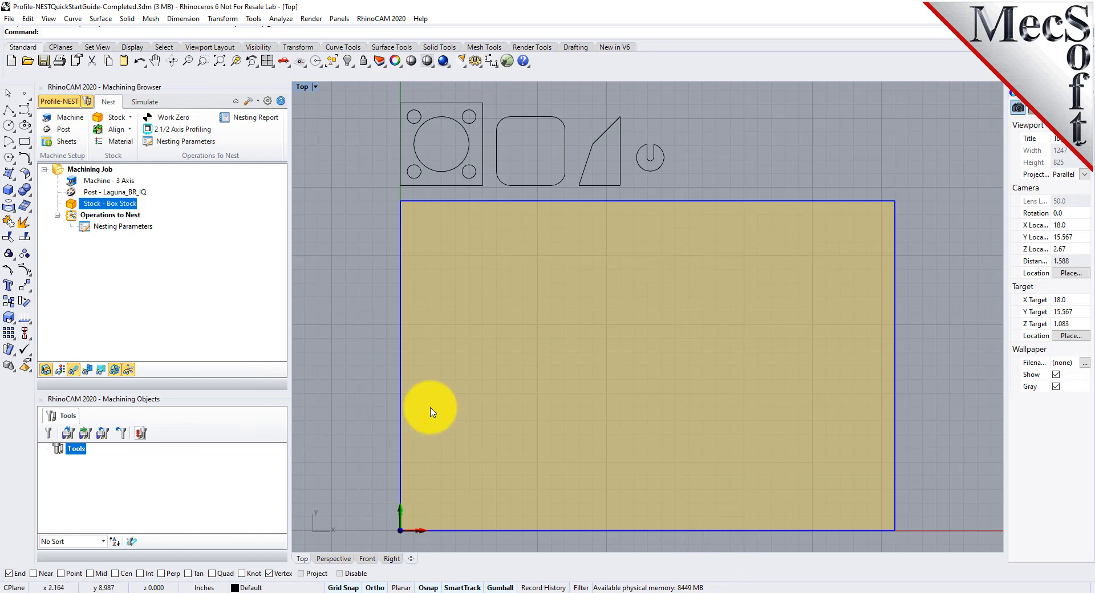
pyautogui.click(69, 120)
pyautogui.click(67, 144)
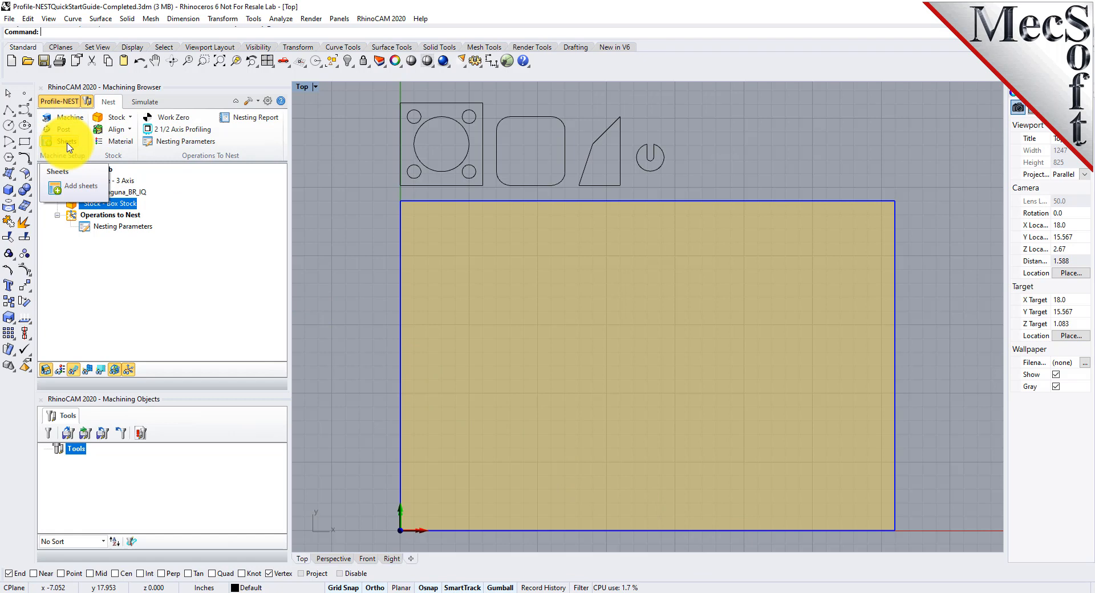
pyautogui.click(109, 118)
pyautogui.click(117, 130)
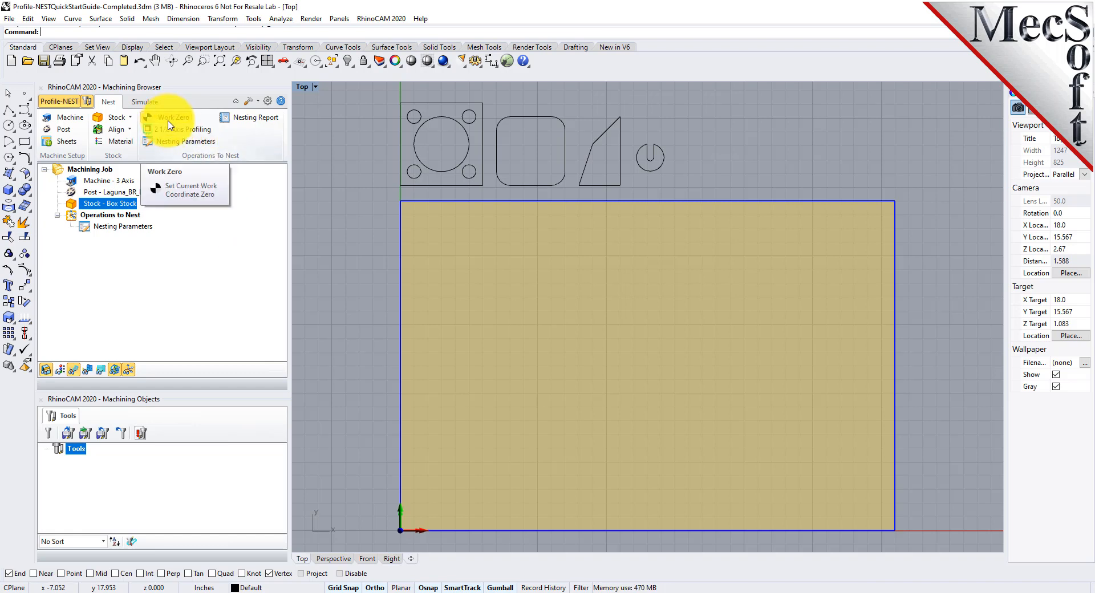
# - Inspect the work zero at the stock's south-west corner in a perspective view, toggling its display off and on, and return to the top view
pyautogui.click(289, 65)
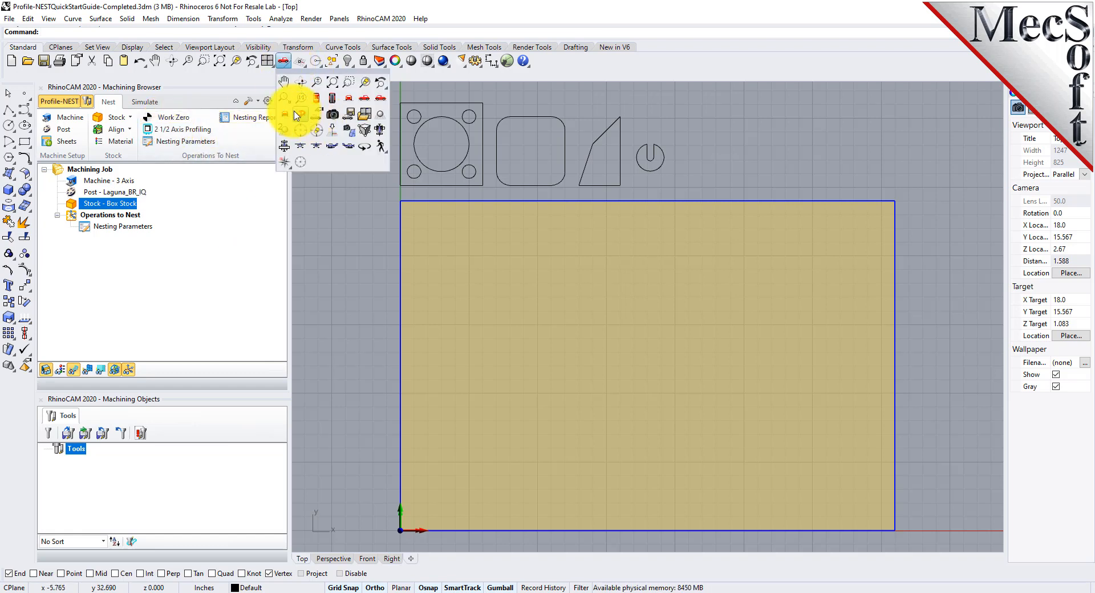
pyautogui.click(300, 116)
pyautogui.scroll(-8, 715, 300)
pyautogui.scroll(12, 603, 313)
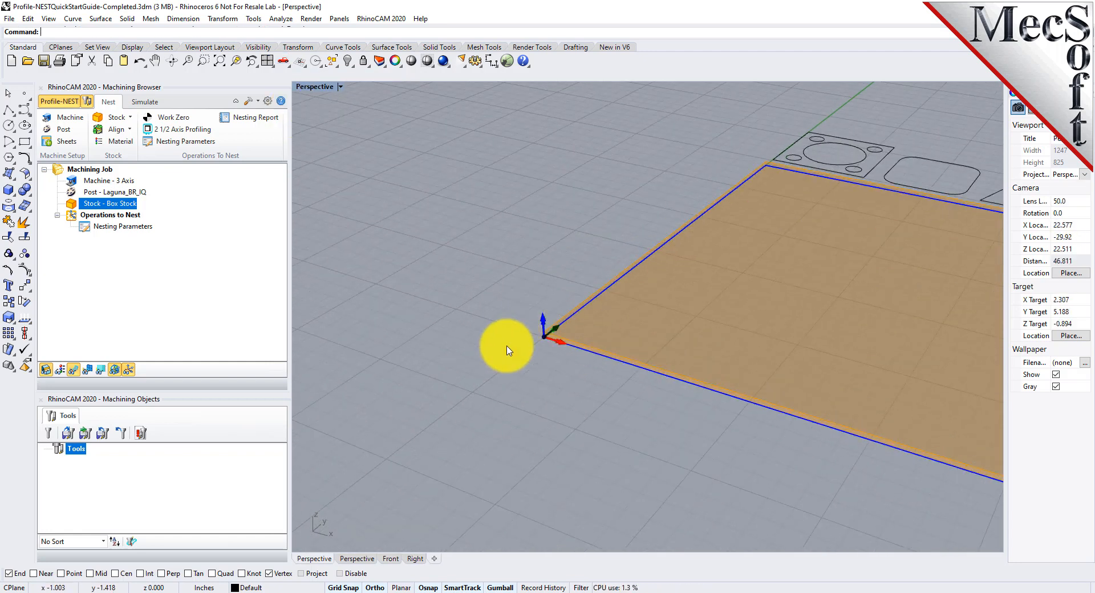
pyautogui.click(128, 372)
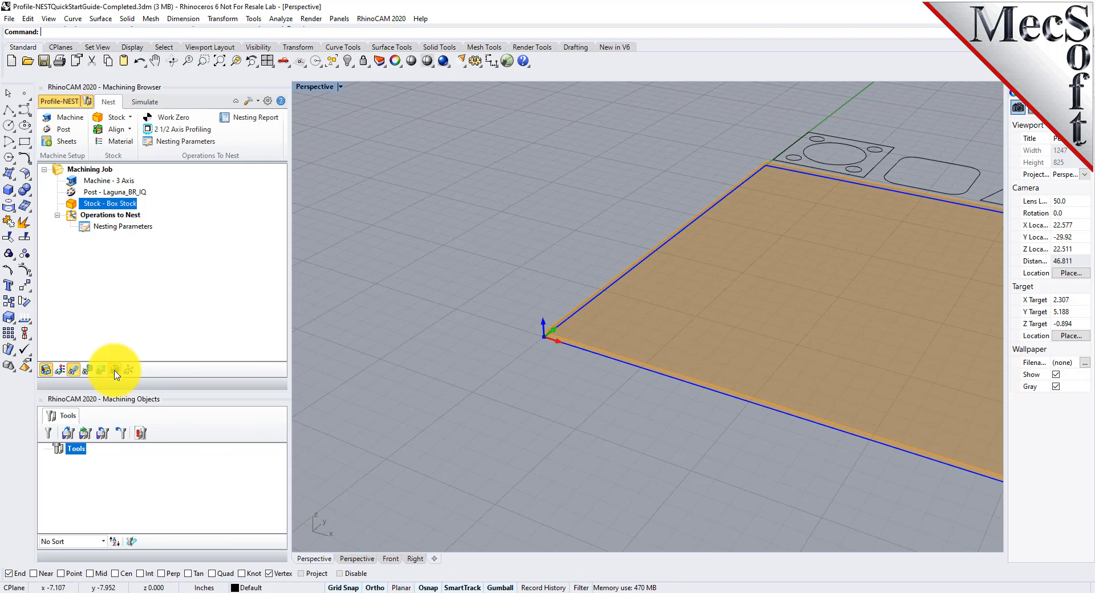
pyautogui.click(127, 372)
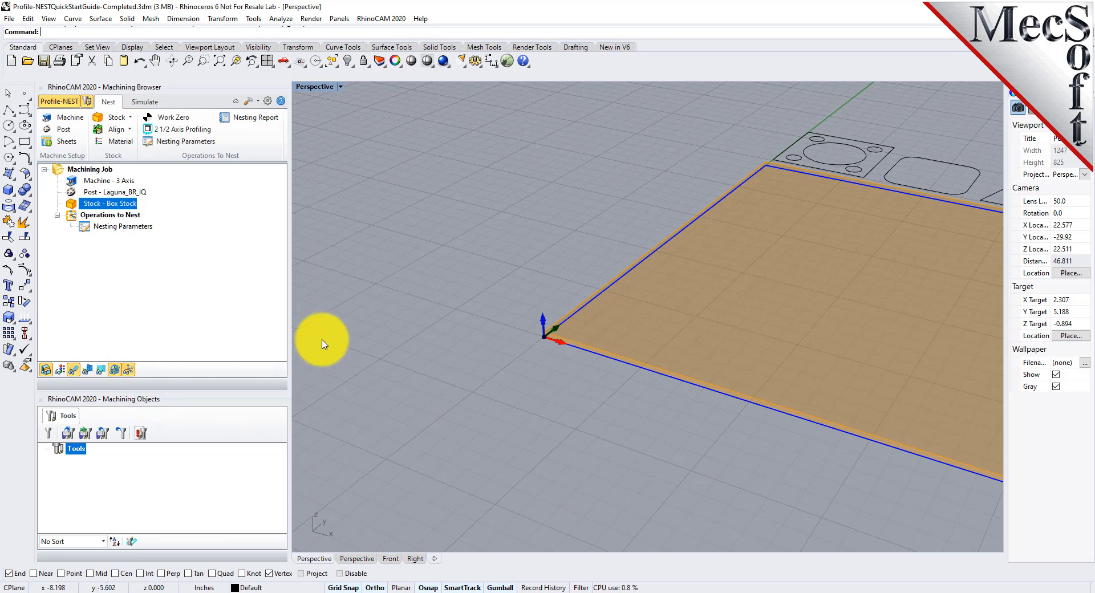
pyautogui.scroll(-5, 319, 351)
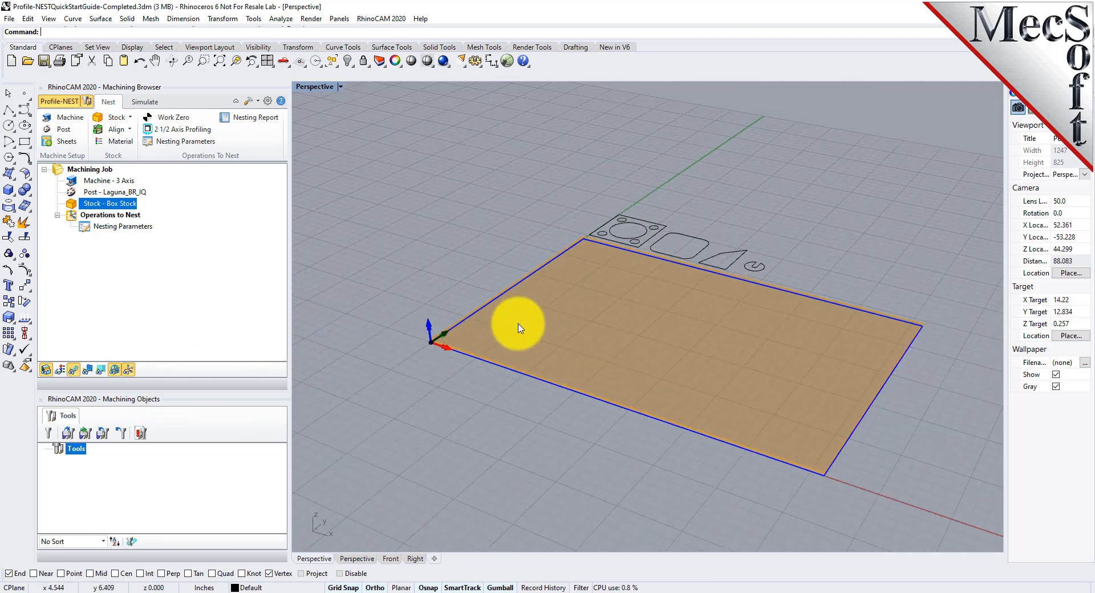
pyautogui.click(283, 61)
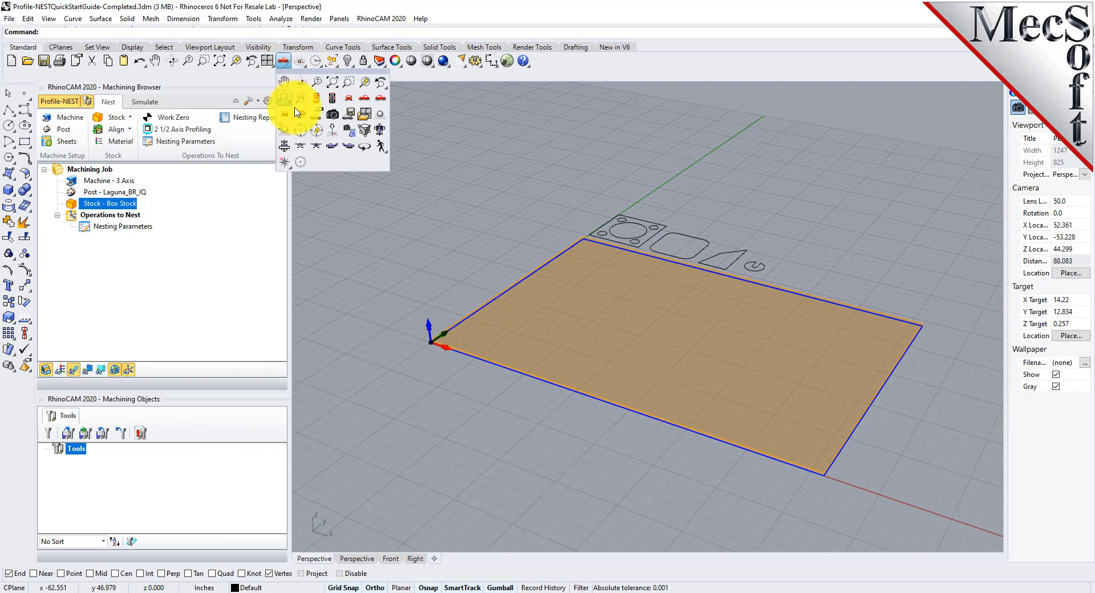
pyautogui.click(318, 100)
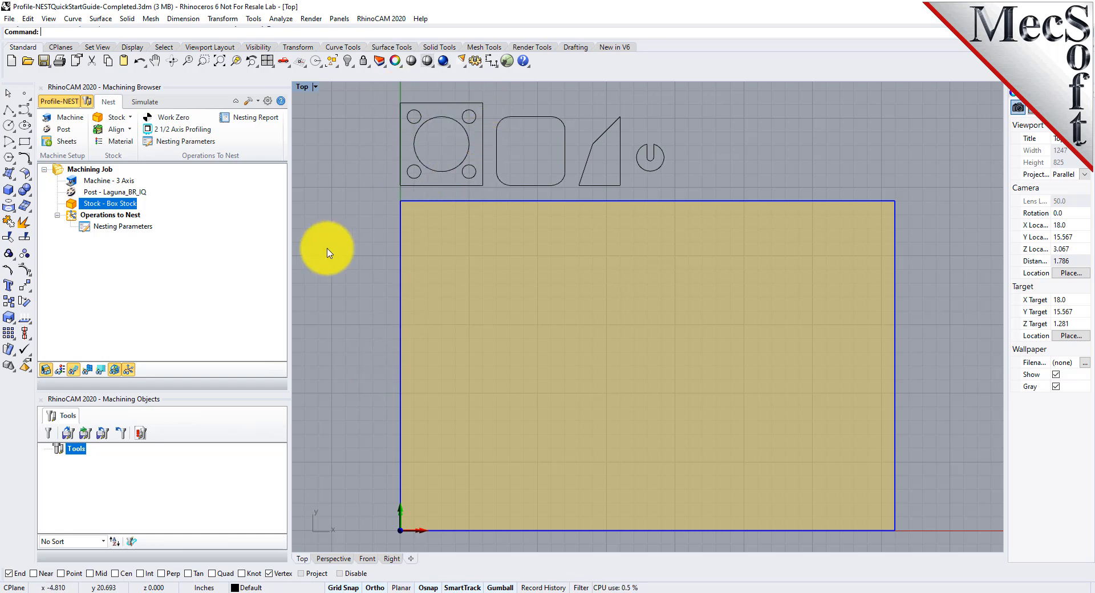
# - Start a 2 1/2 Axis Profiling operation and select all six curves of the square part with the holes as its part regions
pyautogui.click(187, 131)
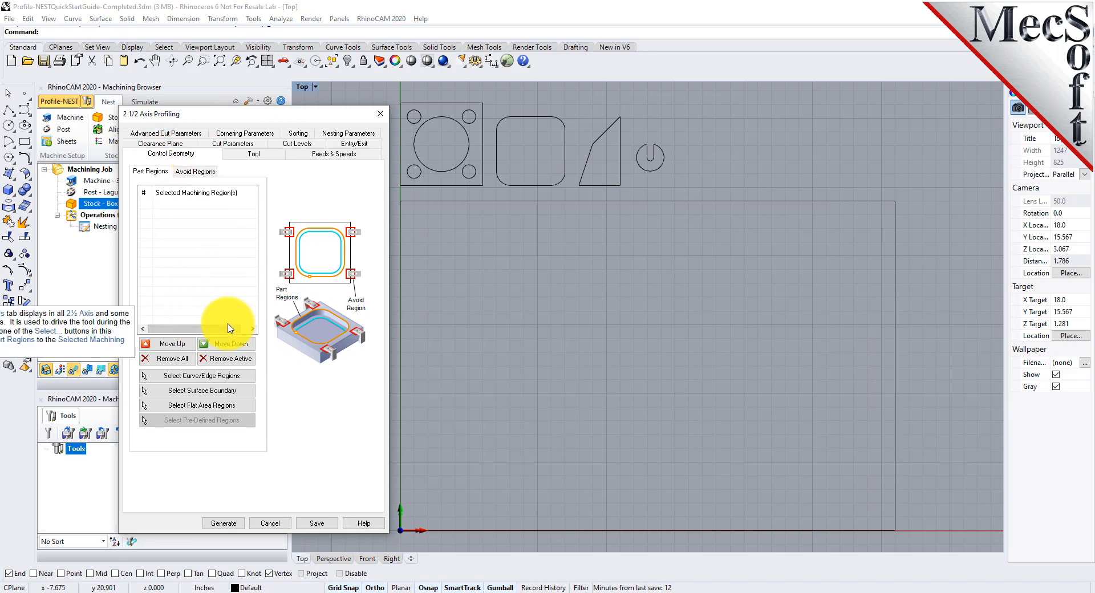
pyautogui.click(216, 377)
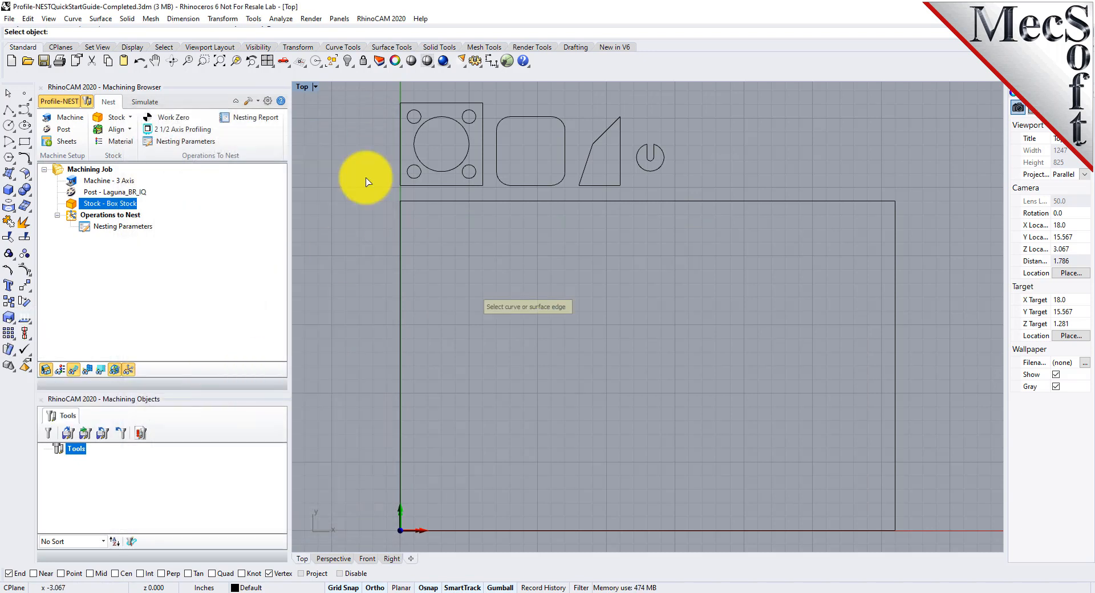
pyautogui.moveTo(446, 120); pyautogui.dragTo(487, 101)
pyautogui.press('Return')
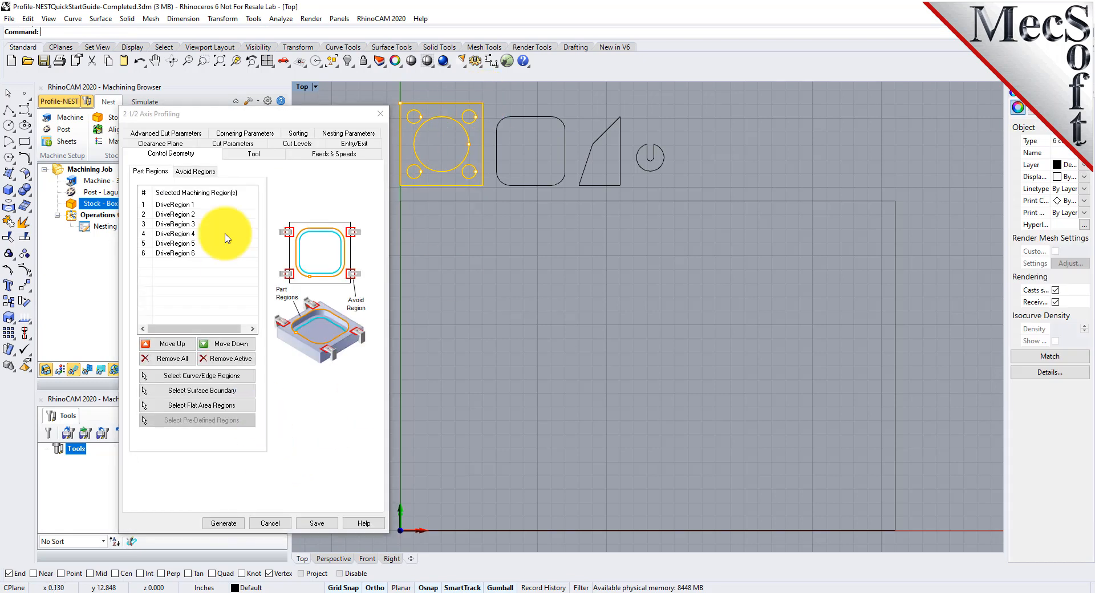
# - Highlight DriveRegion 1 through DriveRegion 6 one by one to check which curve of the square part each represents
pyautogui.click(181, 204)
pyautogui.click(186, 213)
pyautogui.click(188, 223)
pyautogui.click(188, 233)
pyautogui.click(190, 244)
pyautogui.click(188, 254)
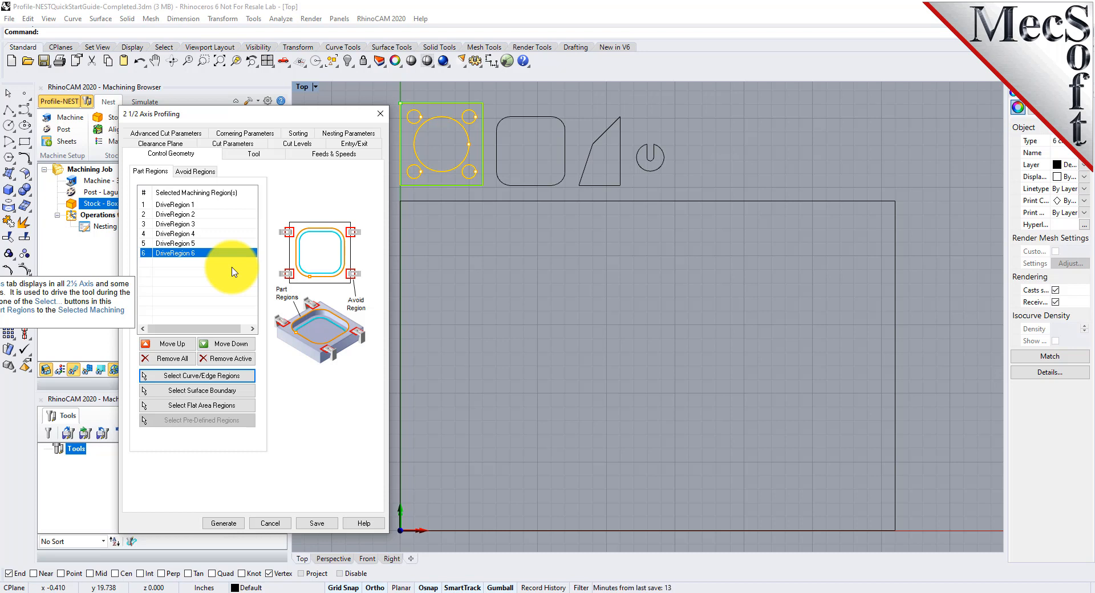
# - Define a flat mill for the profiling operation with tool and shank diameters of 0.25 and HSS as its material
pyautogui.click(262, 155)
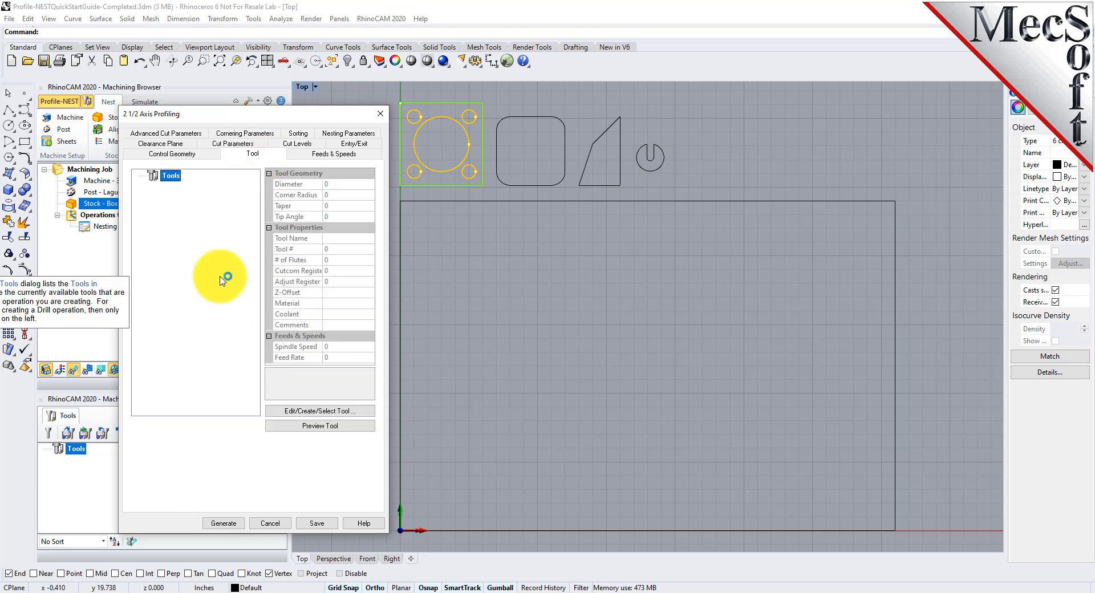
pyautogui.click(327, 415)
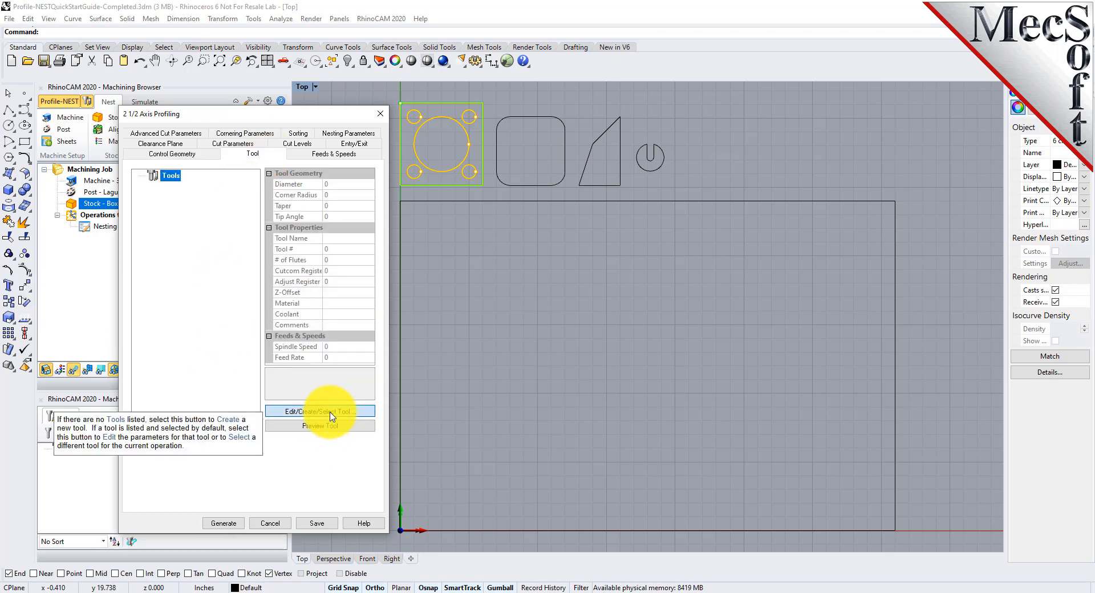
pyautogui.moveTo(284, 164); pyautogui.dragTo(577, 157)
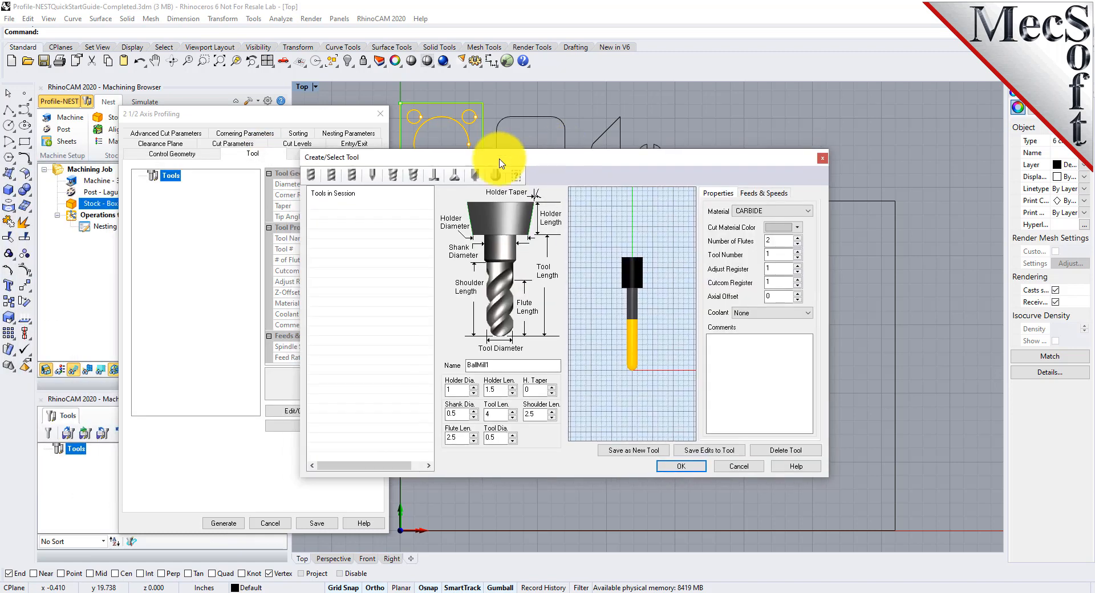
pyautogui.click(331, 180)
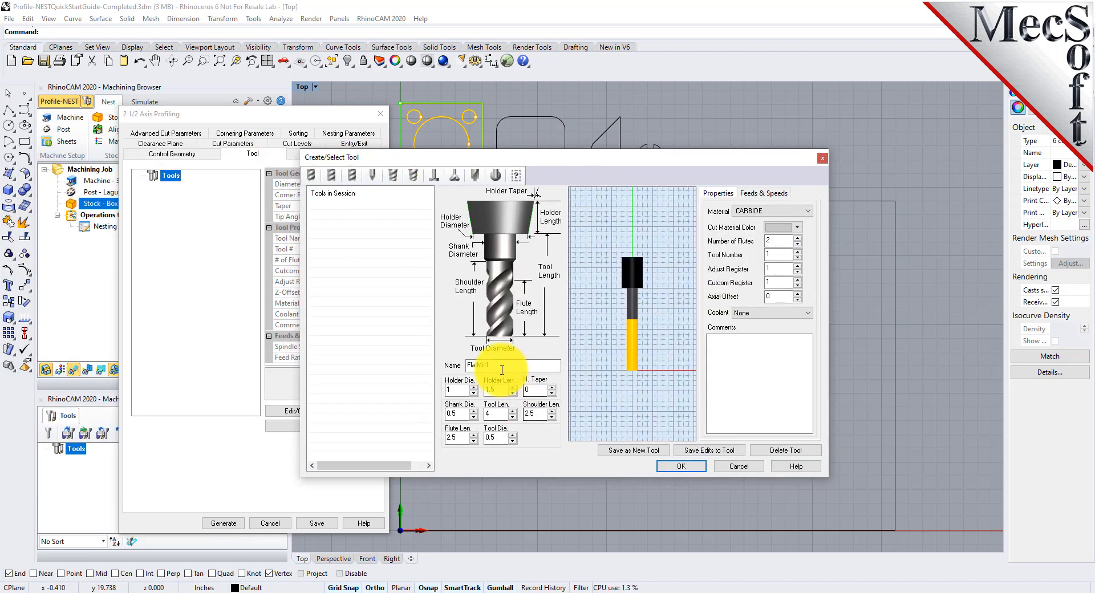
pyautogui.click(492, 437)
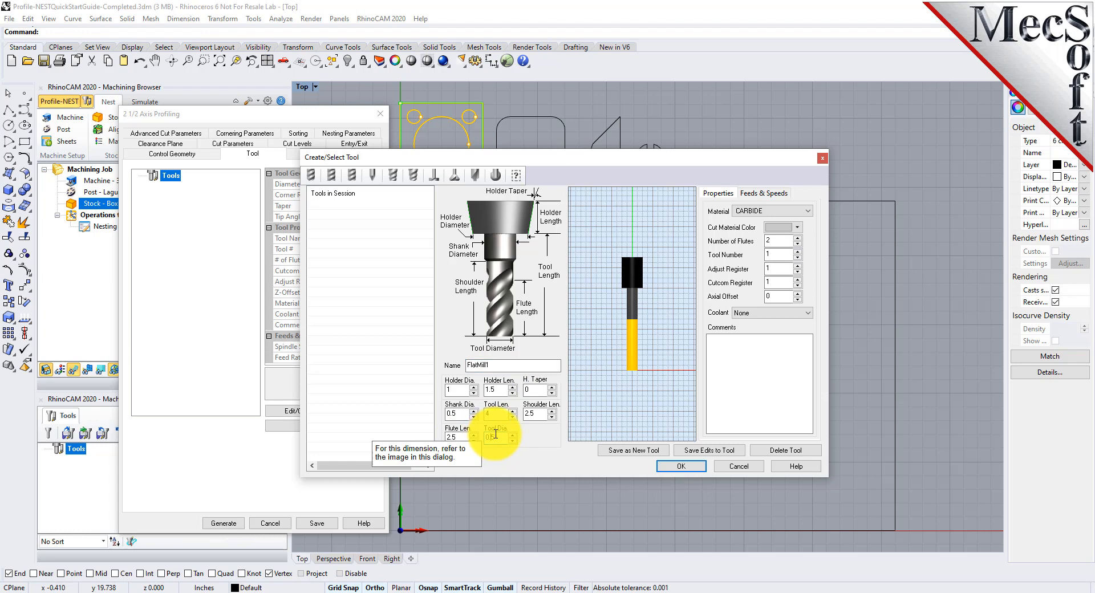
pyautogui.write('2')
pyautogui.click(455, 415)
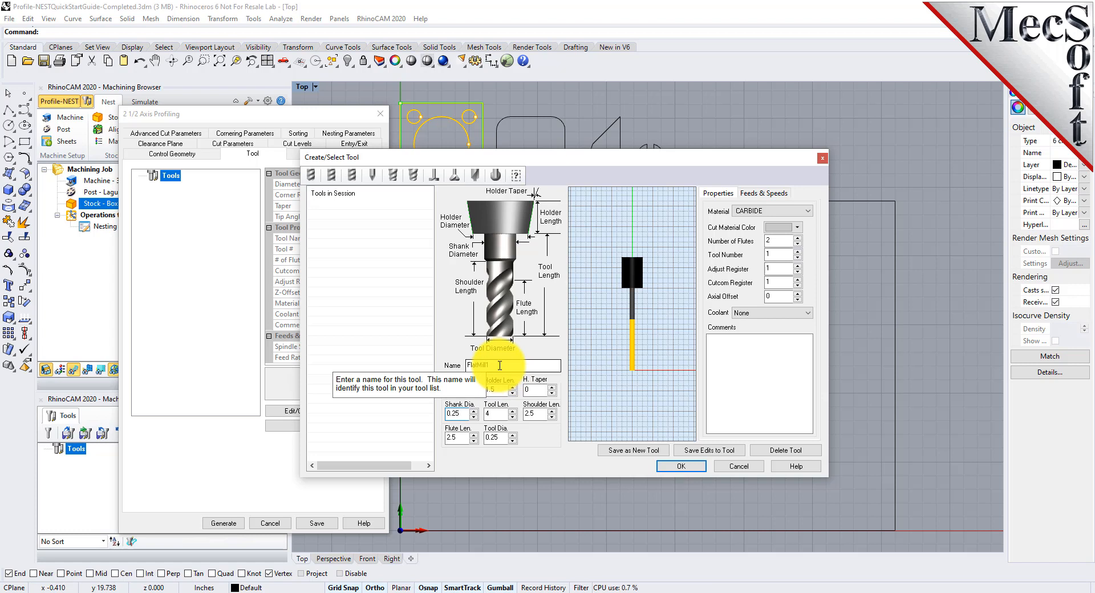
pyautogui.click(758, 210)
pyautogui.click(747, 231)
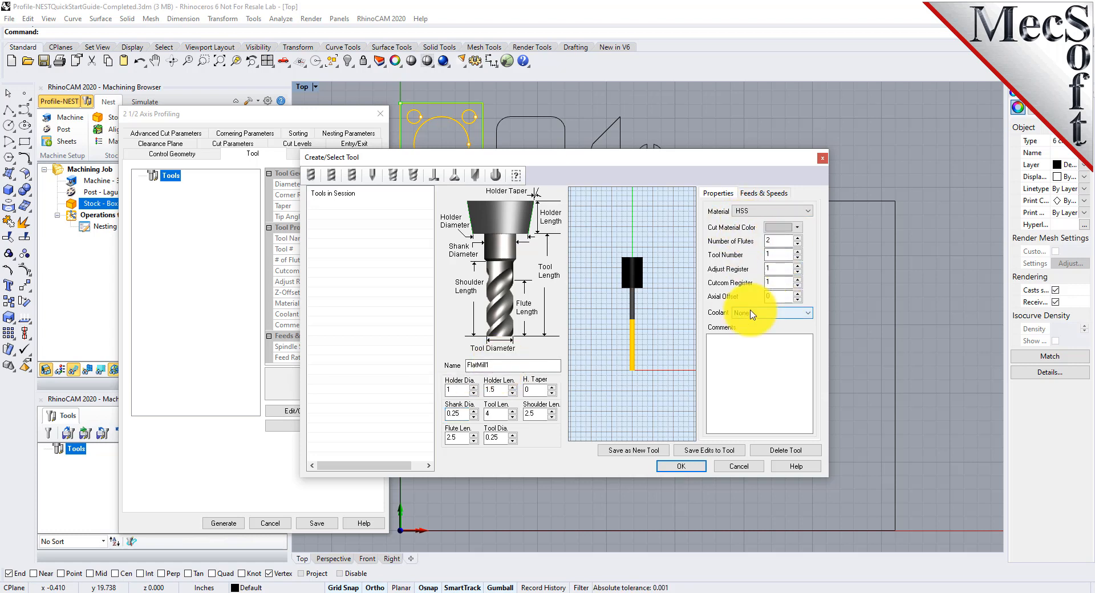
# - Review the flat mill's feeds and speeds, name it FlatMill-0.25 and save it as a new tool for the operation
pyautogui.click(764, 193)
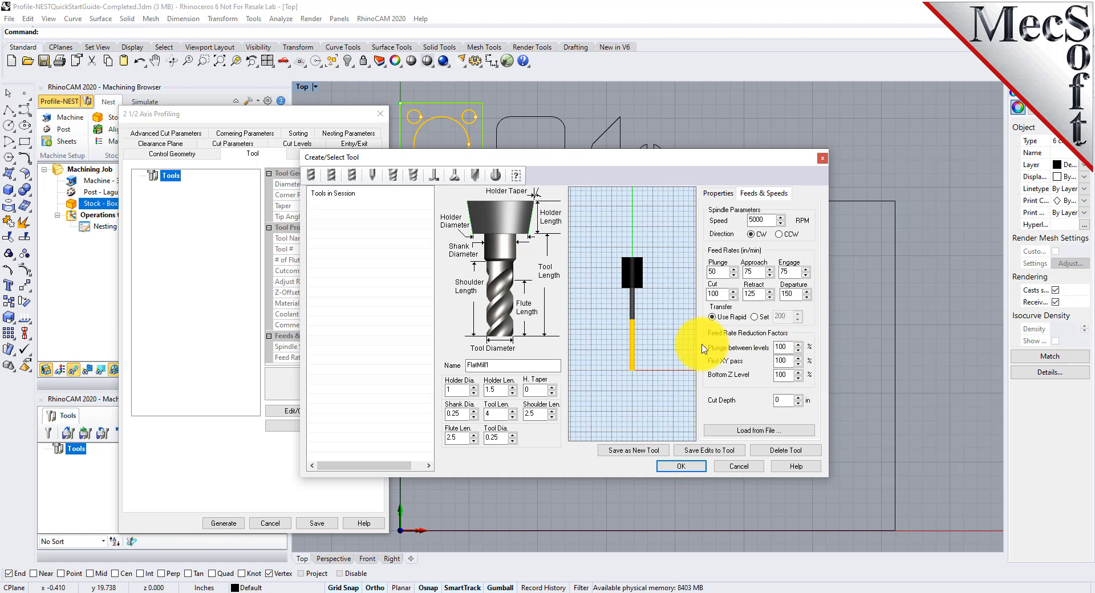
pyautogui.click(496, 364)
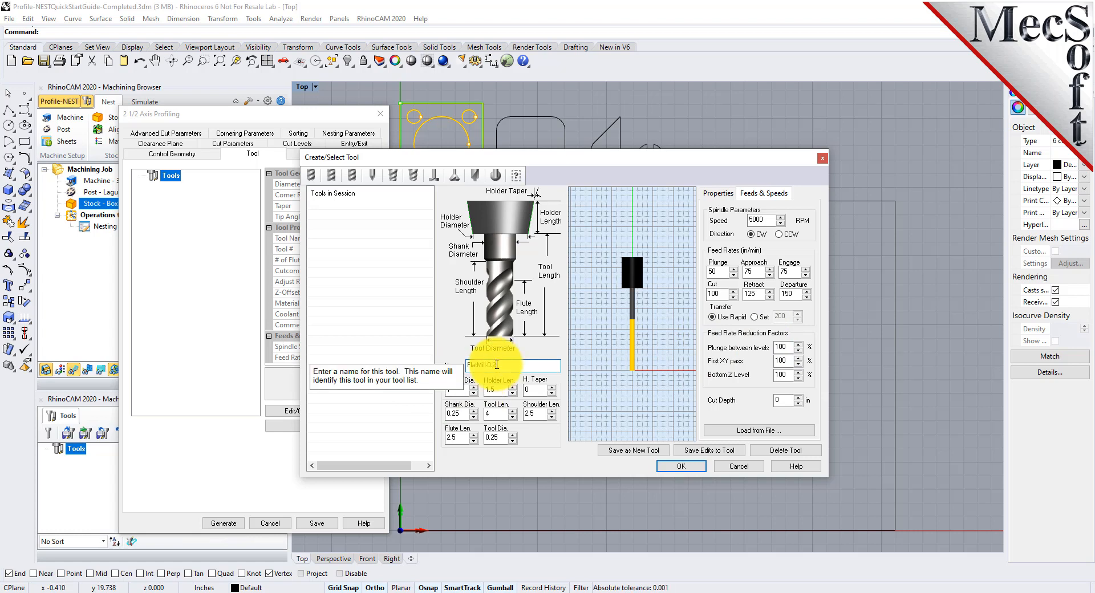
pyautogui.click(642, 452)
pyautogui.click(322, 205)
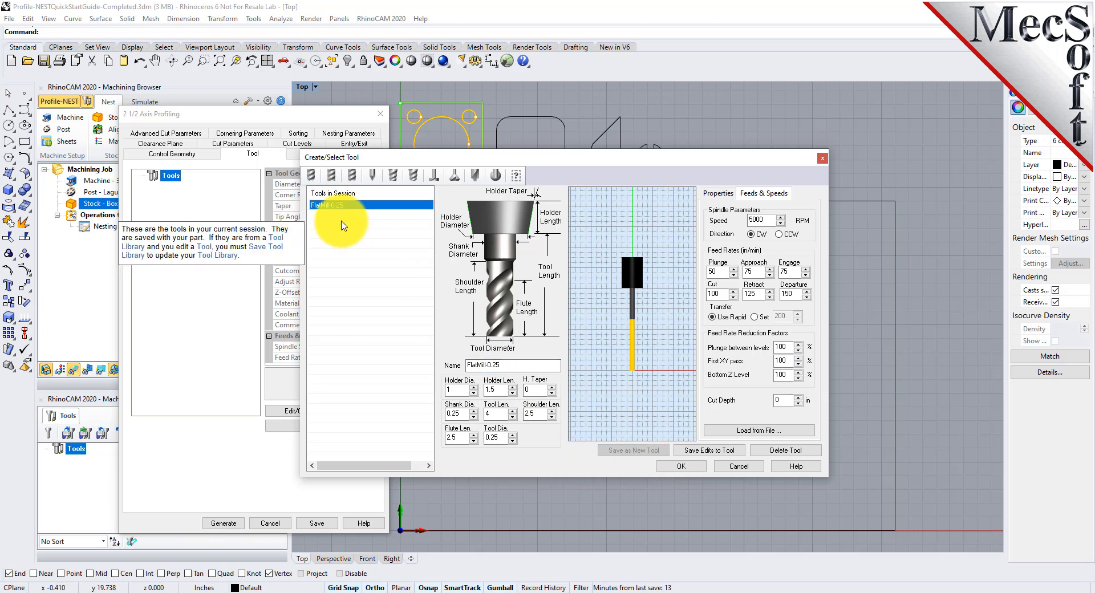
pyautogui.click(690, 466)
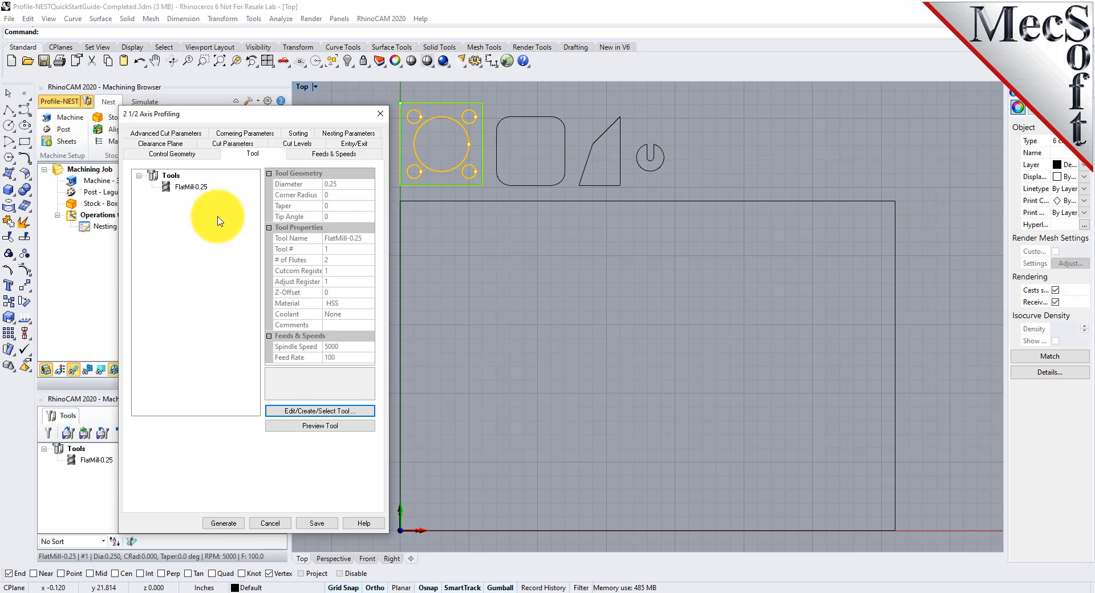
# - Review the profiling operation's feeds and speeds and its clearance plane settings
pyautogui.moveTo(188, 191)
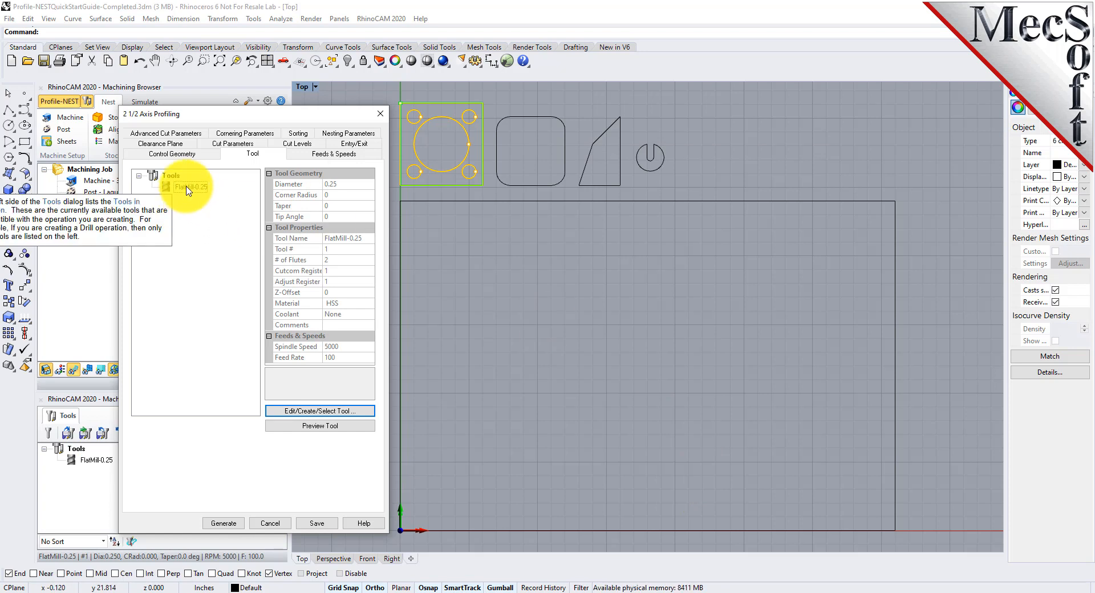
pyautogui.click(333, 153)
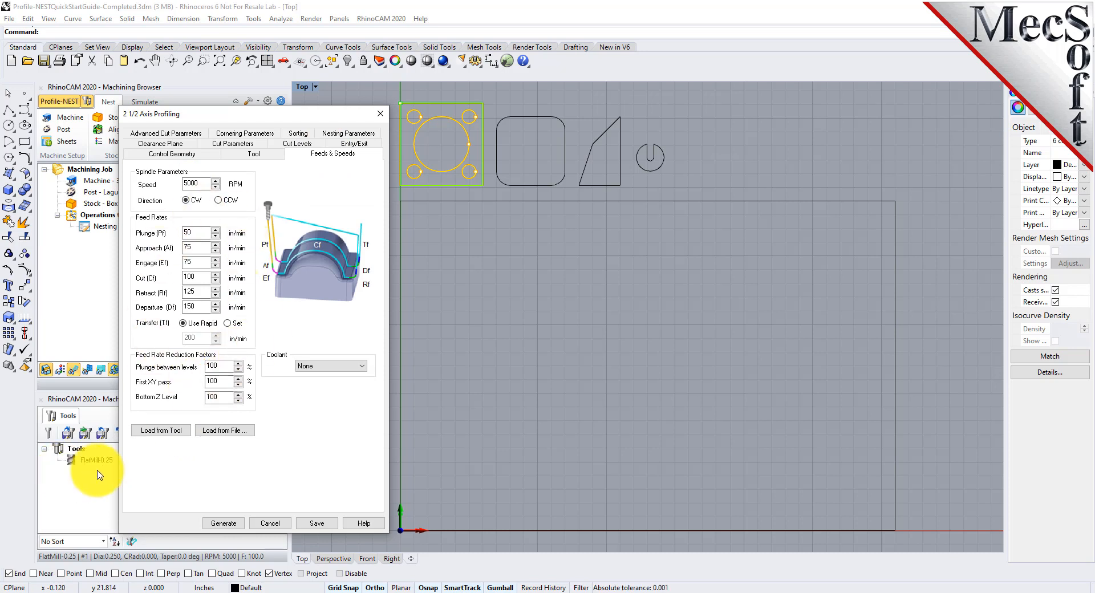
pyautogui.moveTo(229, 117); pyautogui.dragTo(234, 108)
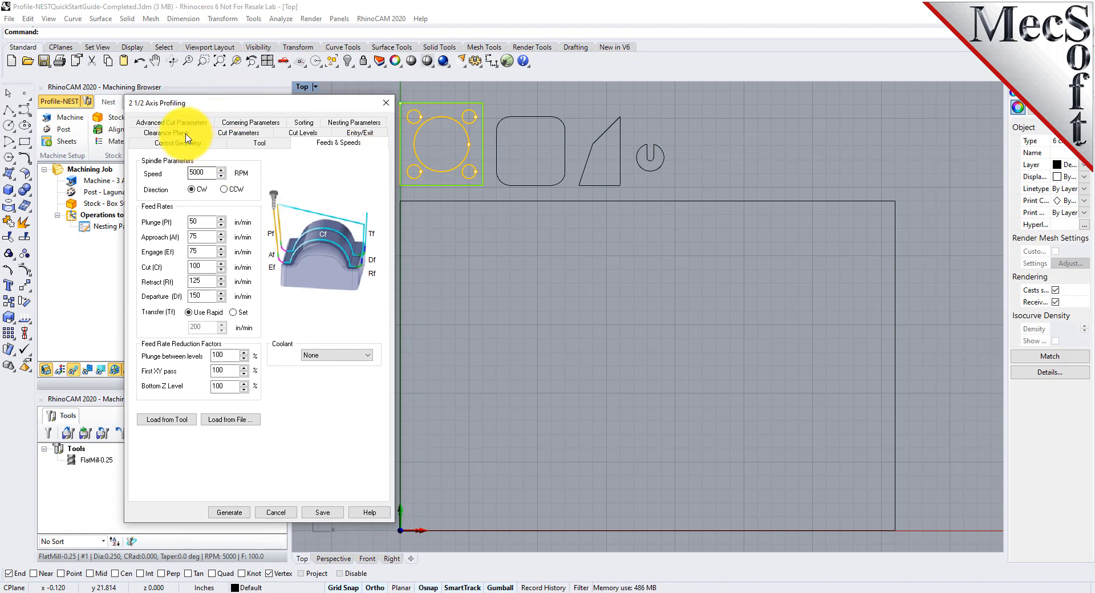
pyautogui.click(166, 132)
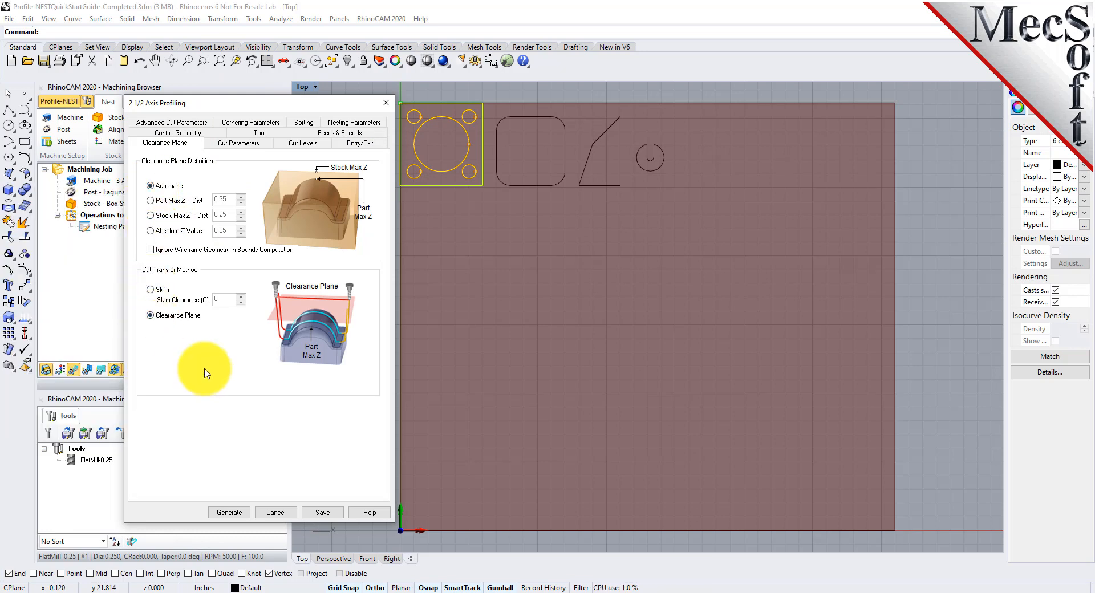
# - Set the profiling cut side to Outside for closed curves and alternate the cutting side using nesting
pyautogui.click(237, 143)
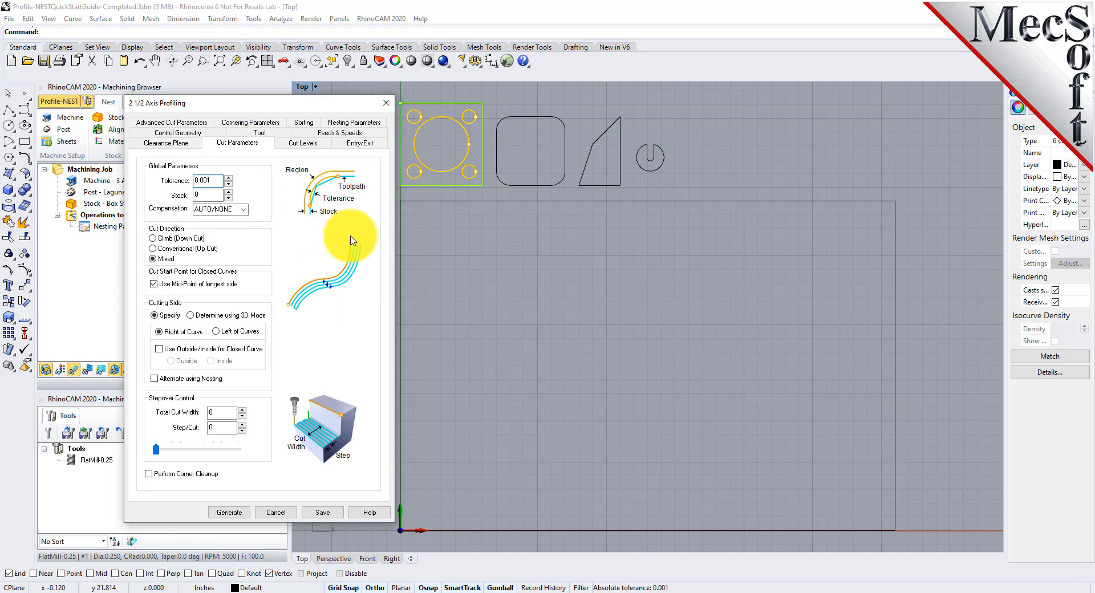
pyautogui.doubleClick(205, 180)
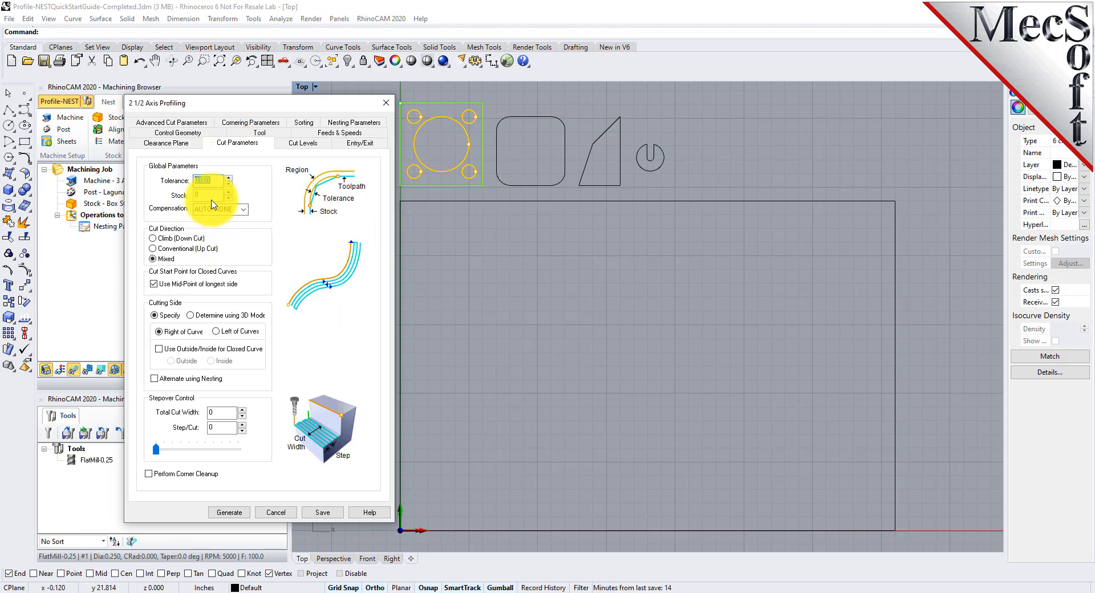
pyautogui.press('Tab')
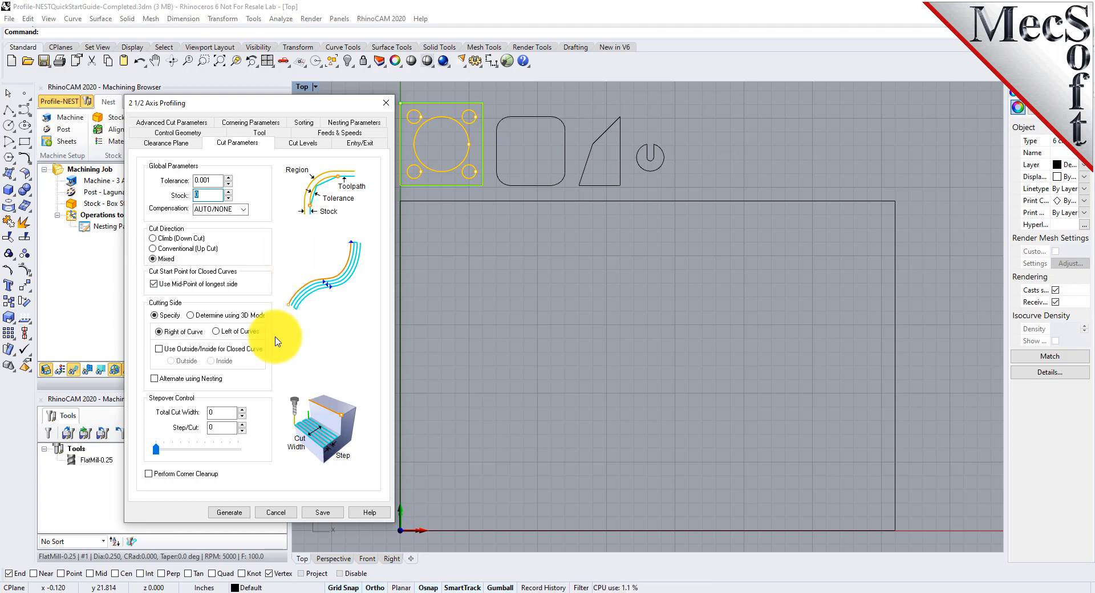
pyautogui.click(159, 349)
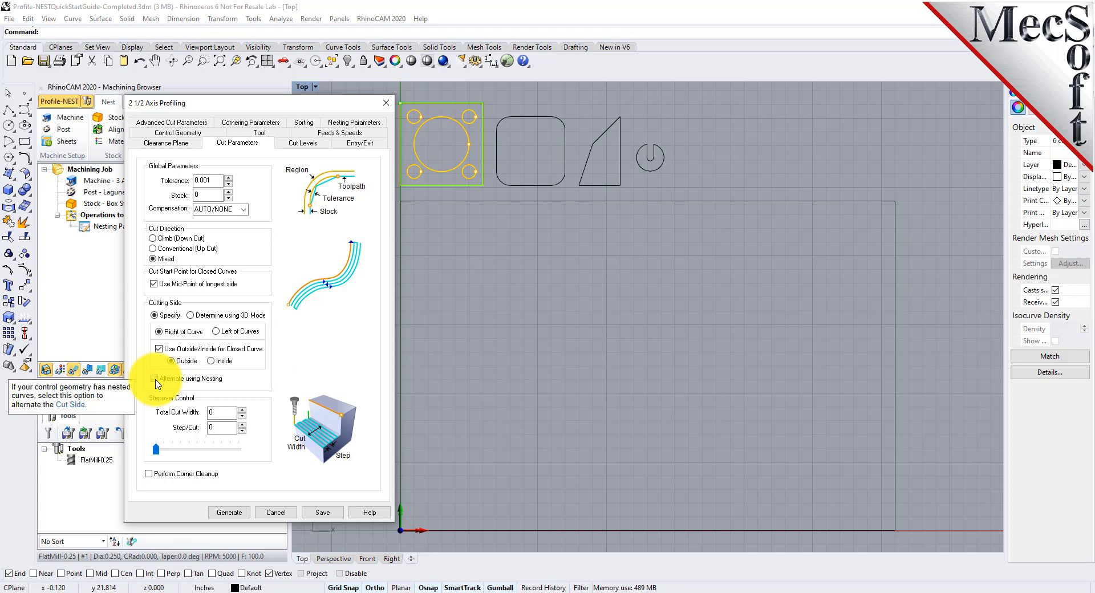
pyautogui.click(155, 379)
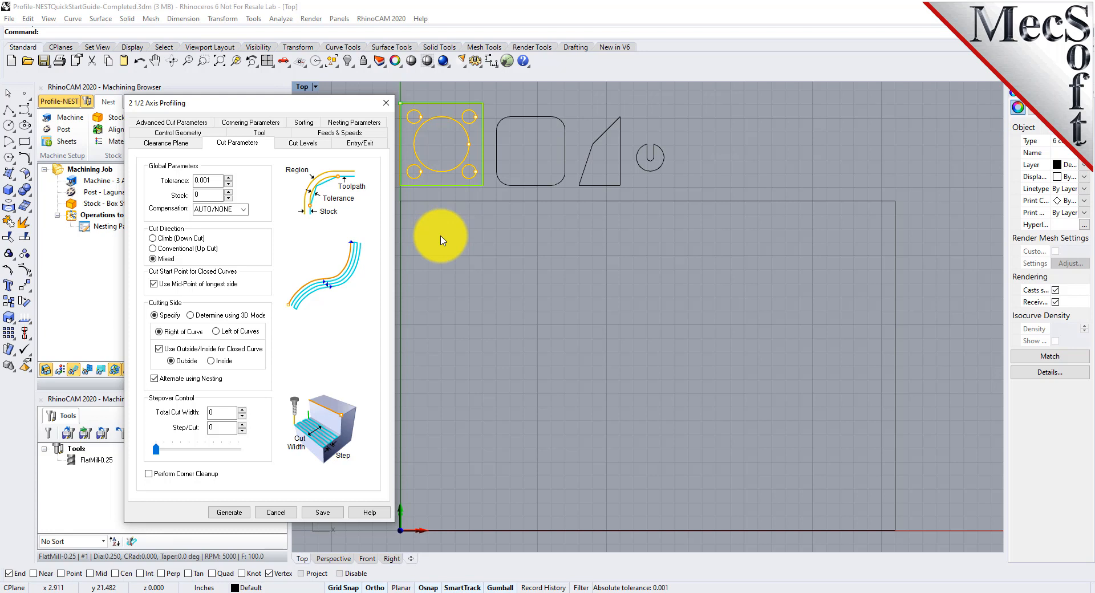
# - Locate the cut geometry at the bottom and set both the total cut depth and the rough depth per cut to 0.25
pyautogui.click(297, 143)
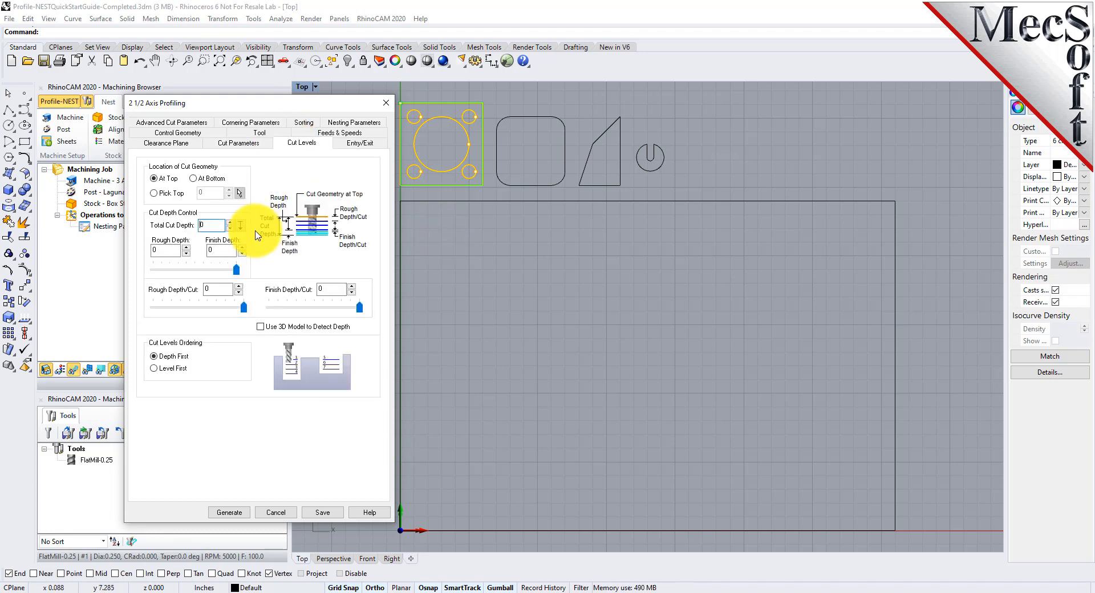
pyautogui.click(202, 179)
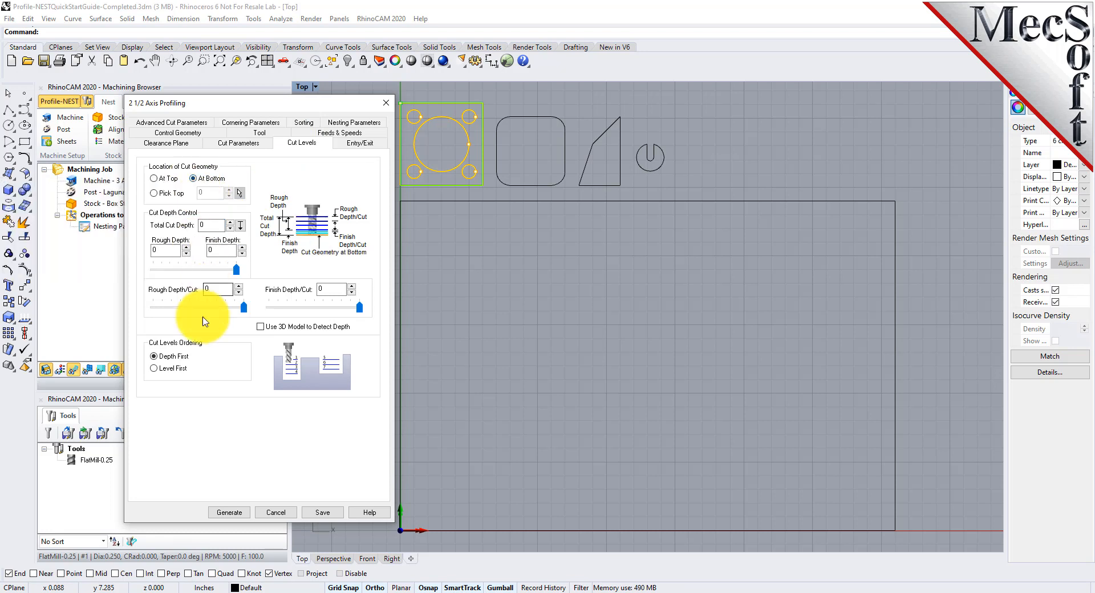
pyautogui.click(207, 225)
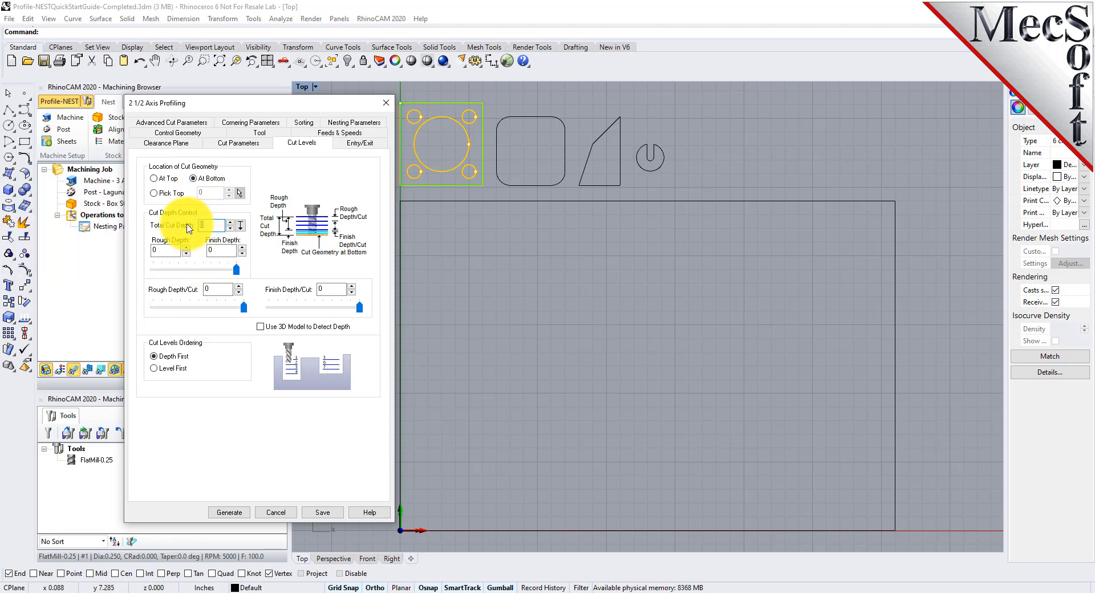
pyautogui.write('.2')
pyautogui.click(216, 289)
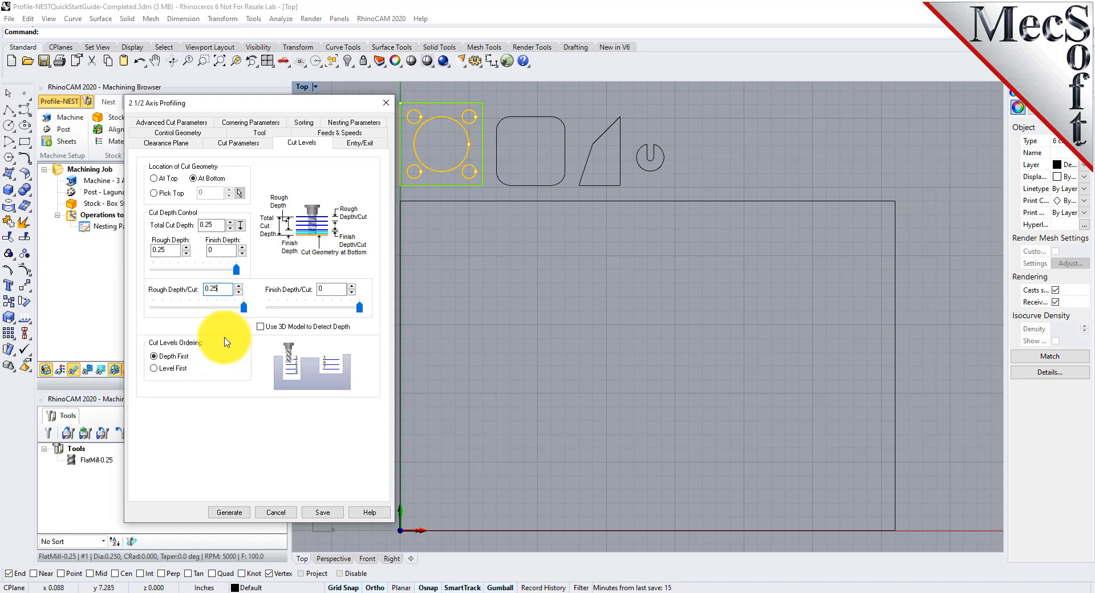
# - Set the entry motion to Along Path with an angle of 5 and a height of 0.3, and the exit motion to None
pyautogui.click(359, 142)
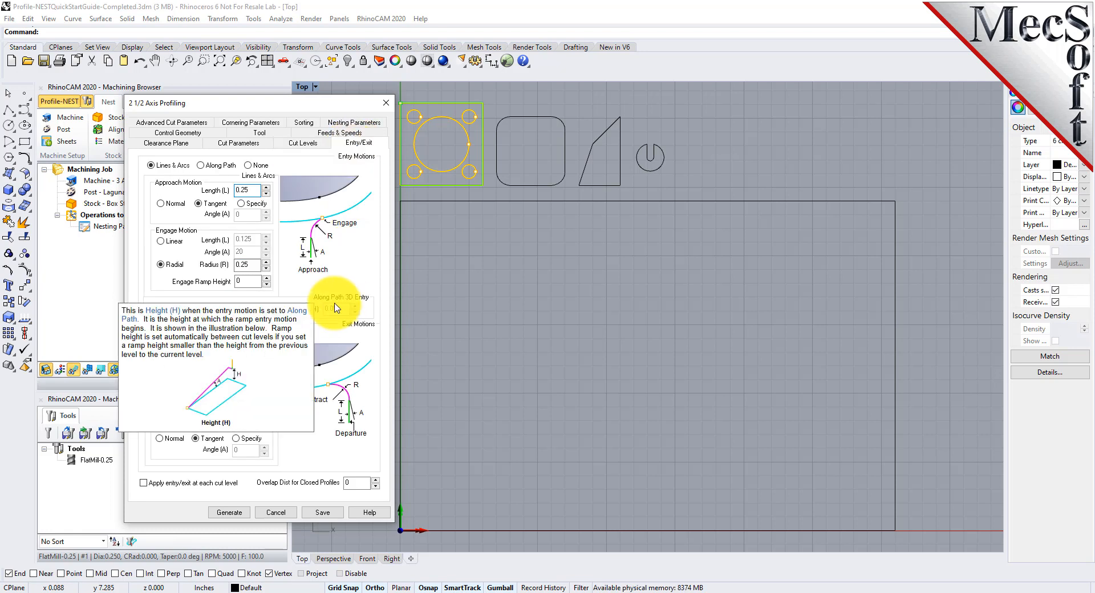
pyautogui.moveTo(200, 170)
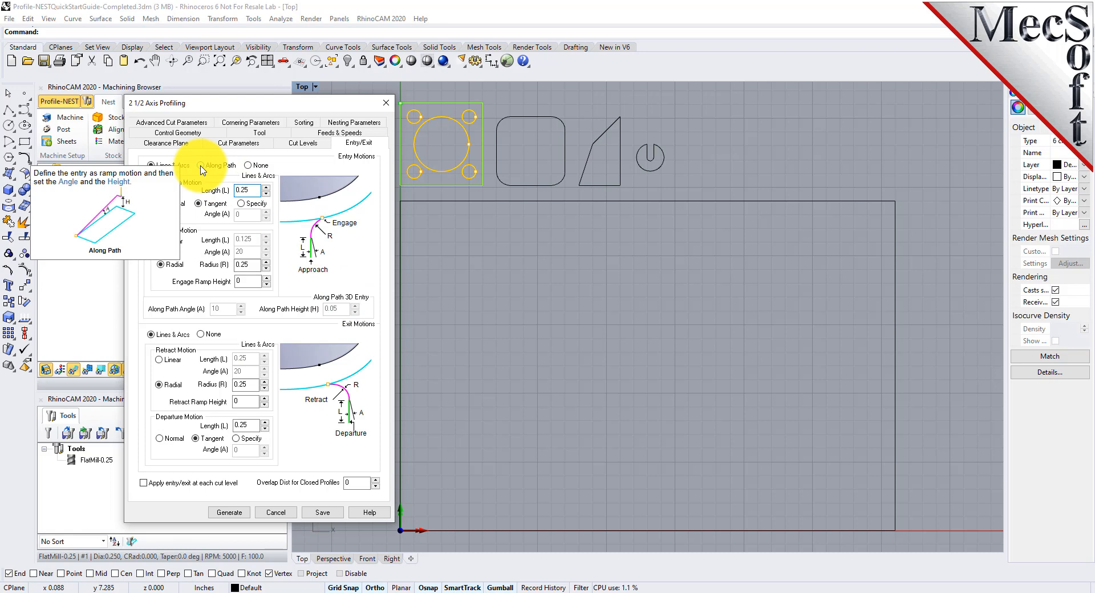
pyautogui.click(201, 166)
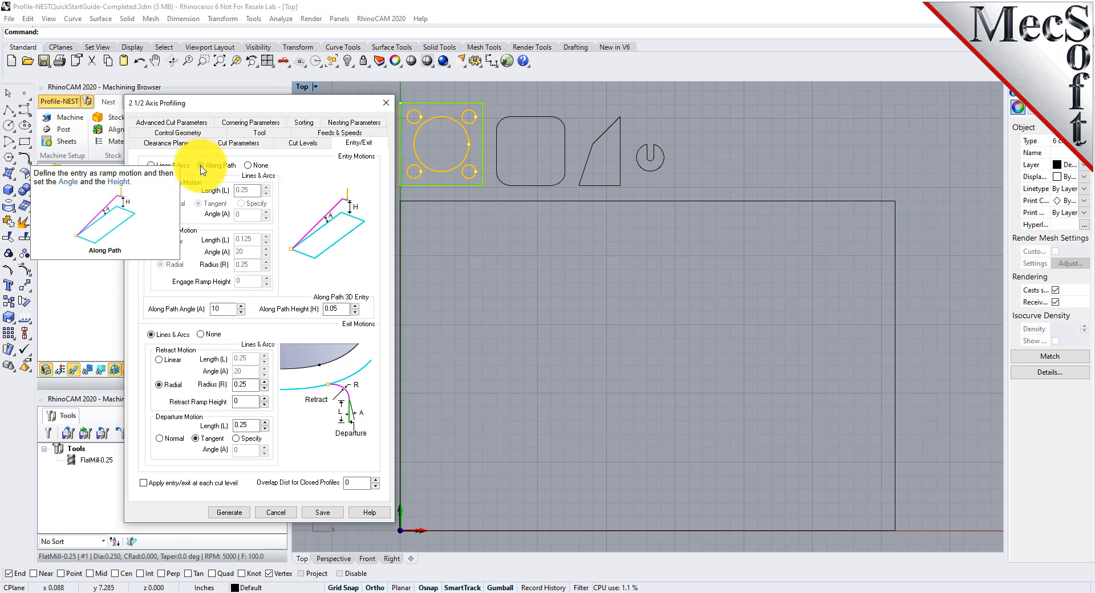
pyautogui.click(152, 166)
pyautogui.moveTo(323, 216)
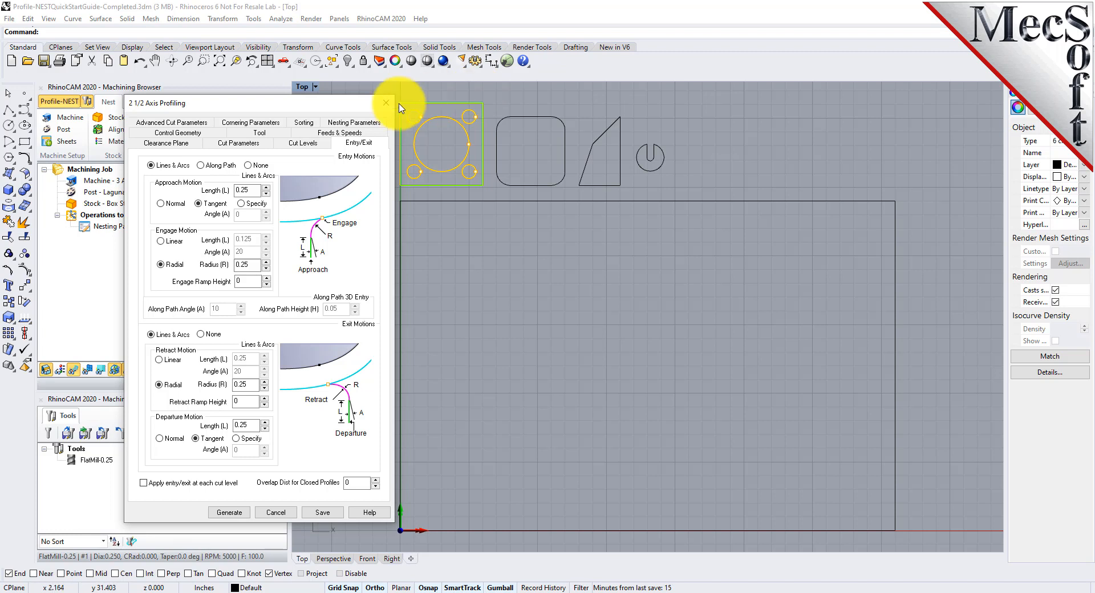
pyautogui.click(203, 166)
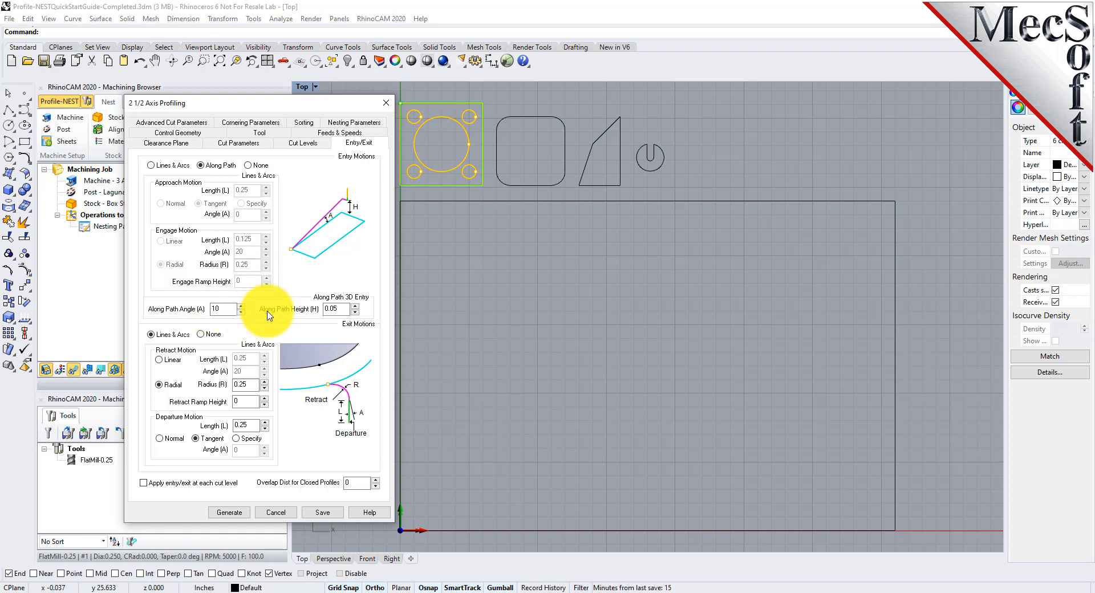
pyautogui.moveTo(227, 309); pyautogui.dragTo(184, 310)
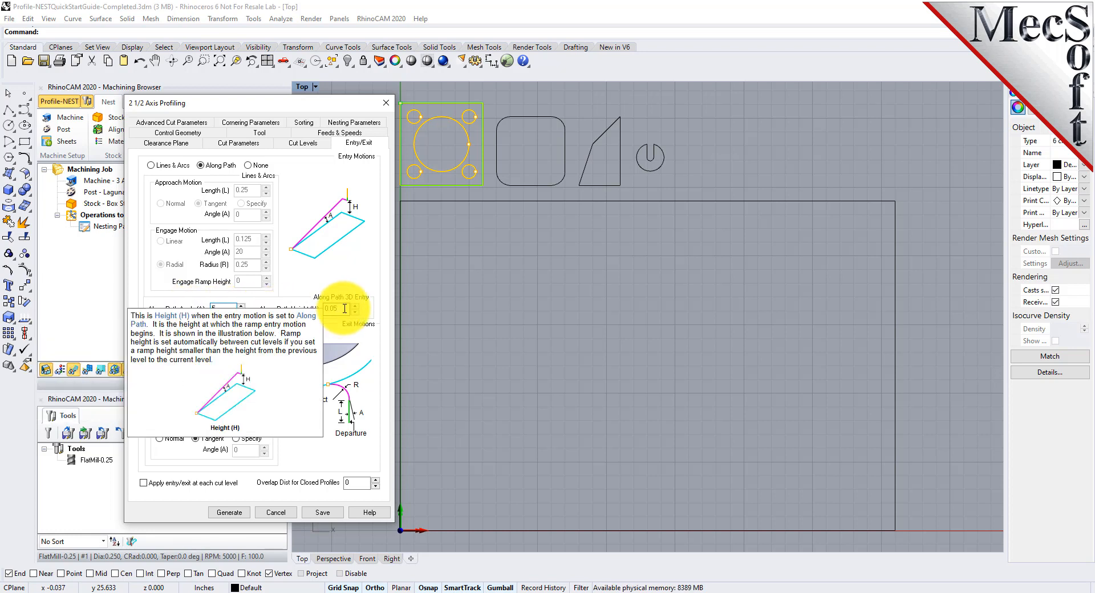
pyautogui.moveTo(342, 308); pyautogui.dragTo(305, 332)
pyautogui.write('0')
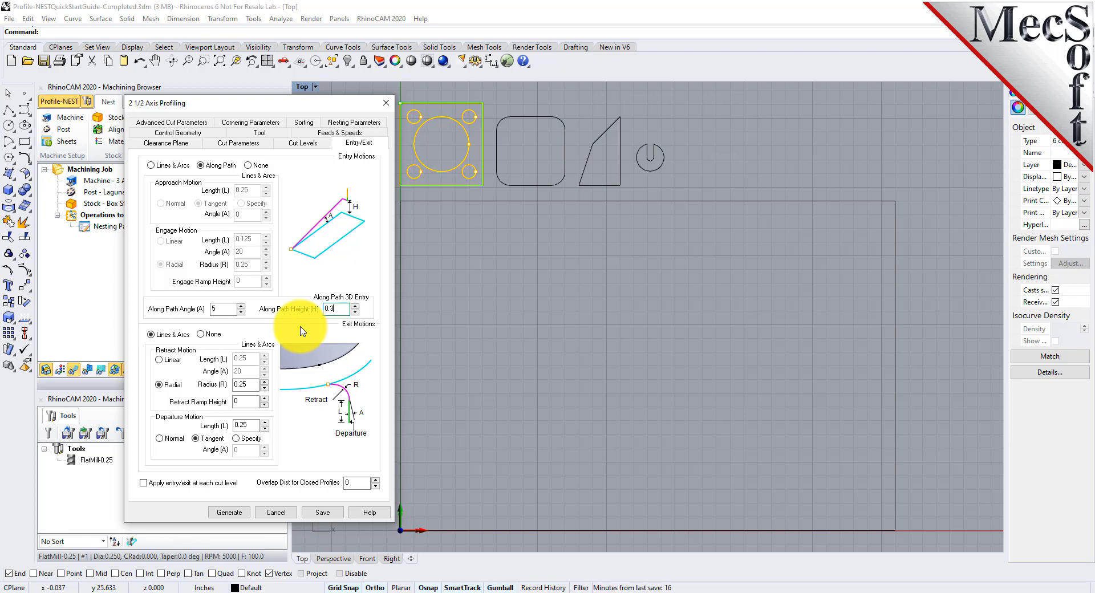
pyautogui.click(200, 334)
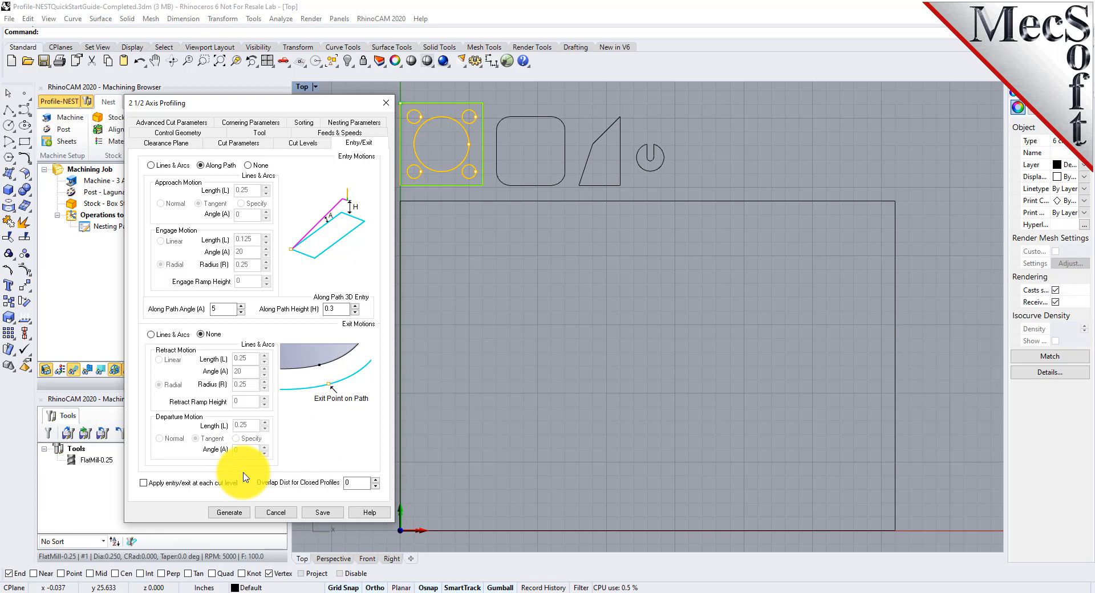
# - Set the arc fitting tolerance to 0.002 with arc fitting enabled, and check it against the operation's global cut tolerance
pyautogui.click(160, 122)
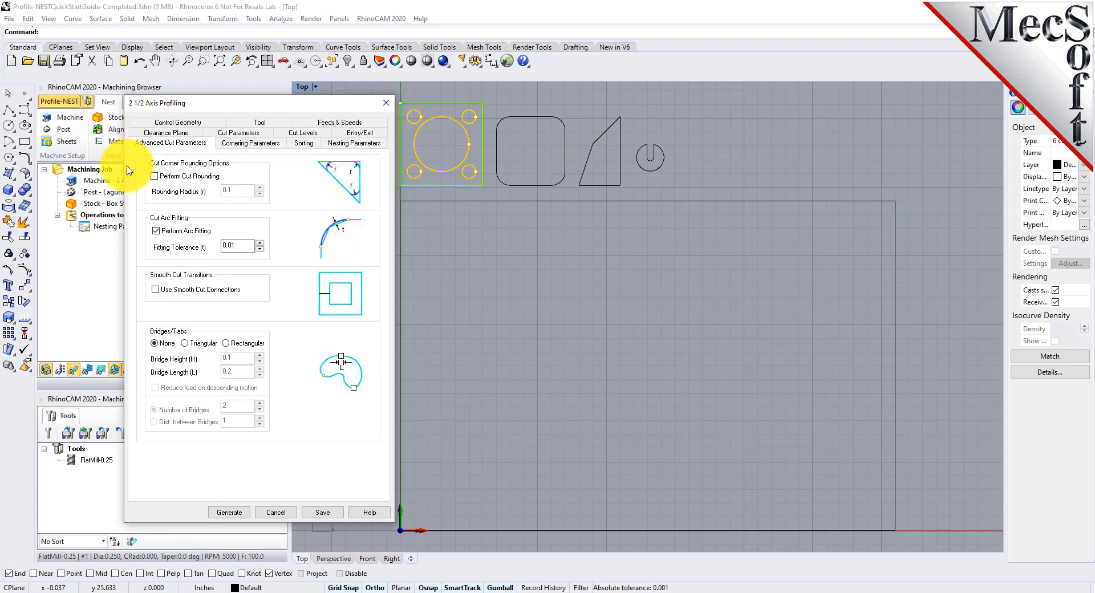
pyautogui.click(156, 231)
pyautogui.click(156, 231)
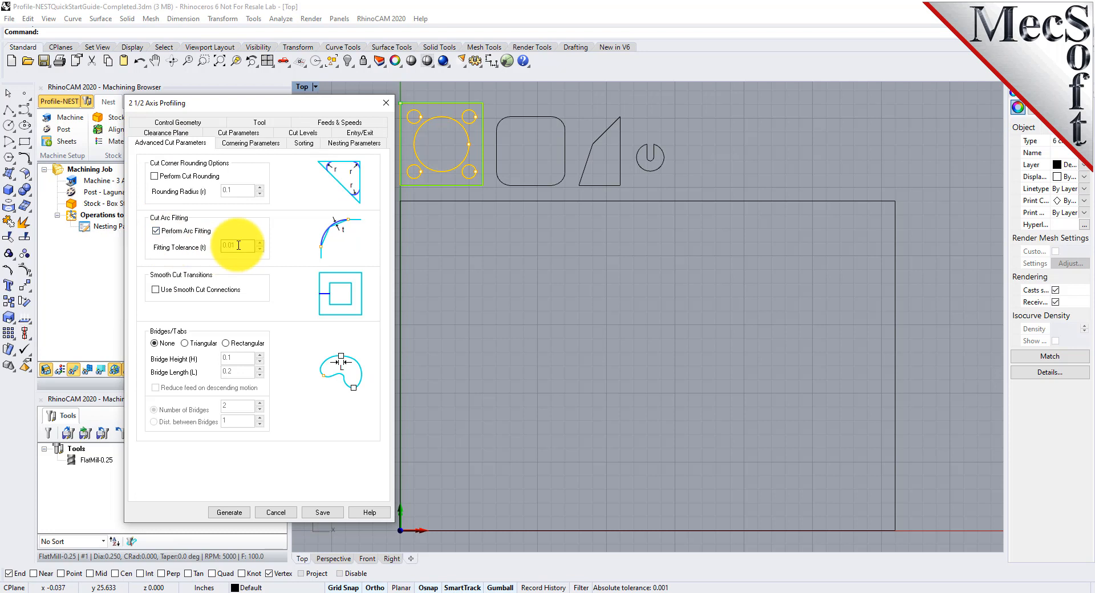
pyautogui.doubleClick(224, 244)
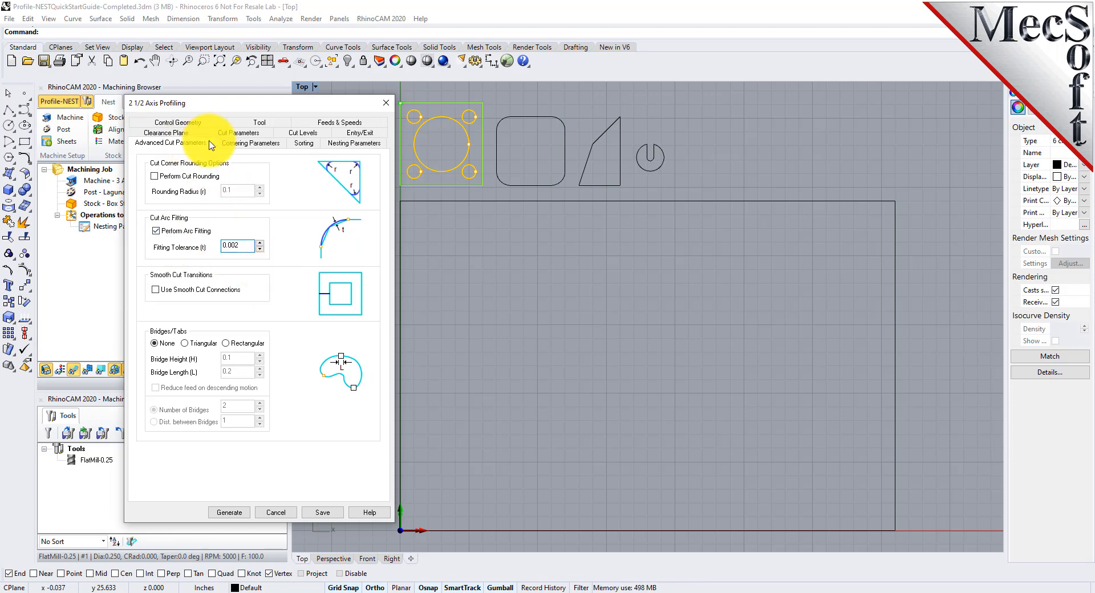
pyautogui.click(242, 135)
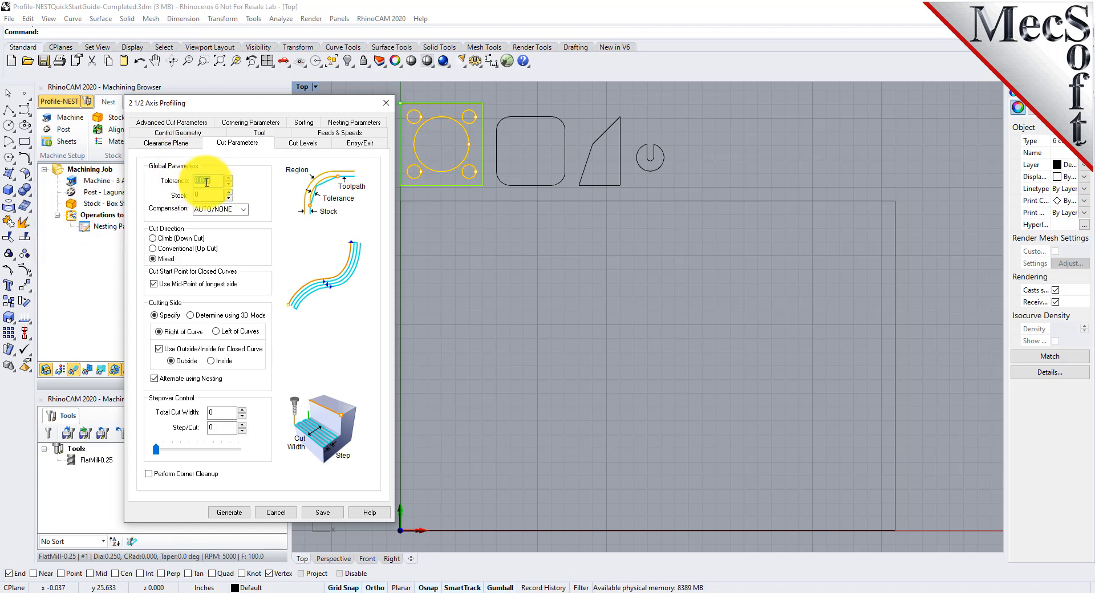
pyautogui.moveTo(207, 181)
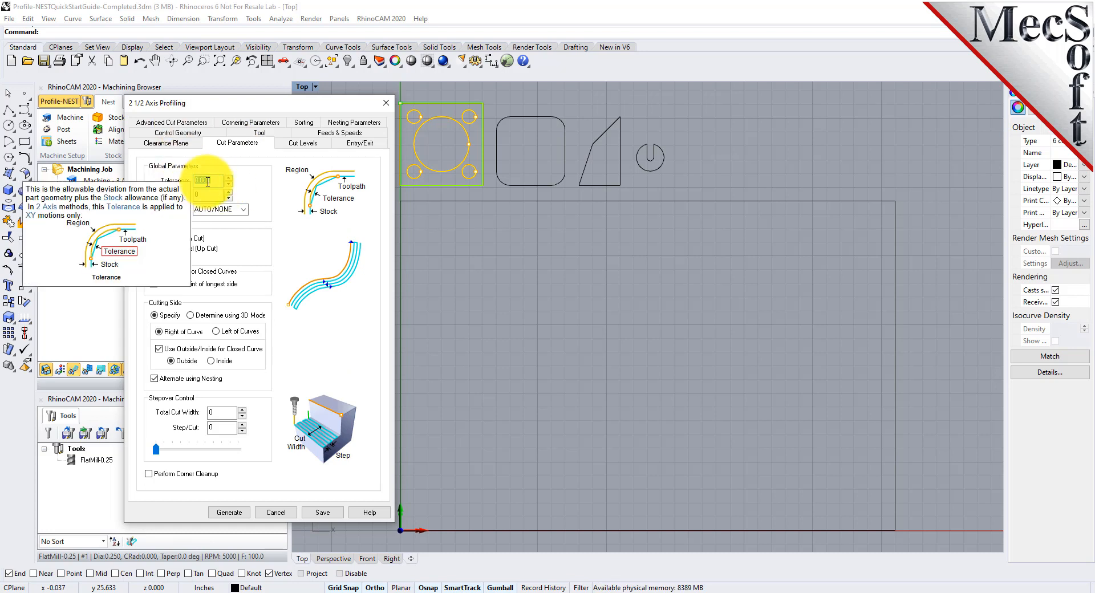
# - Add two rectangular bridges with a height of 0.1 and a length of 0.2 to the profile cut
pyautogui.click(170, 124)
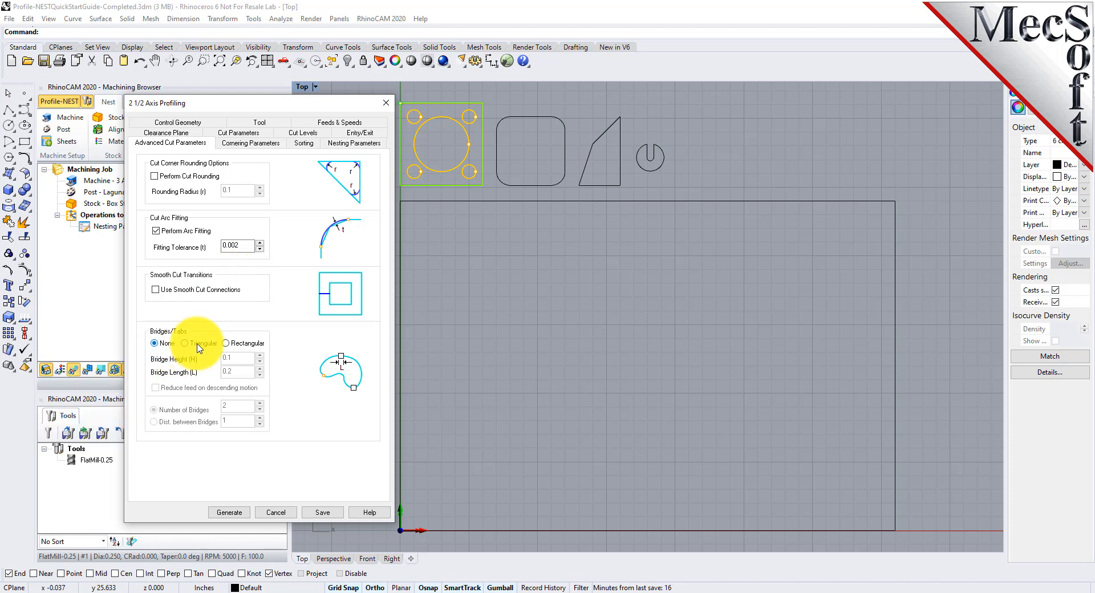
pyautogui.moveTo(198, 349)
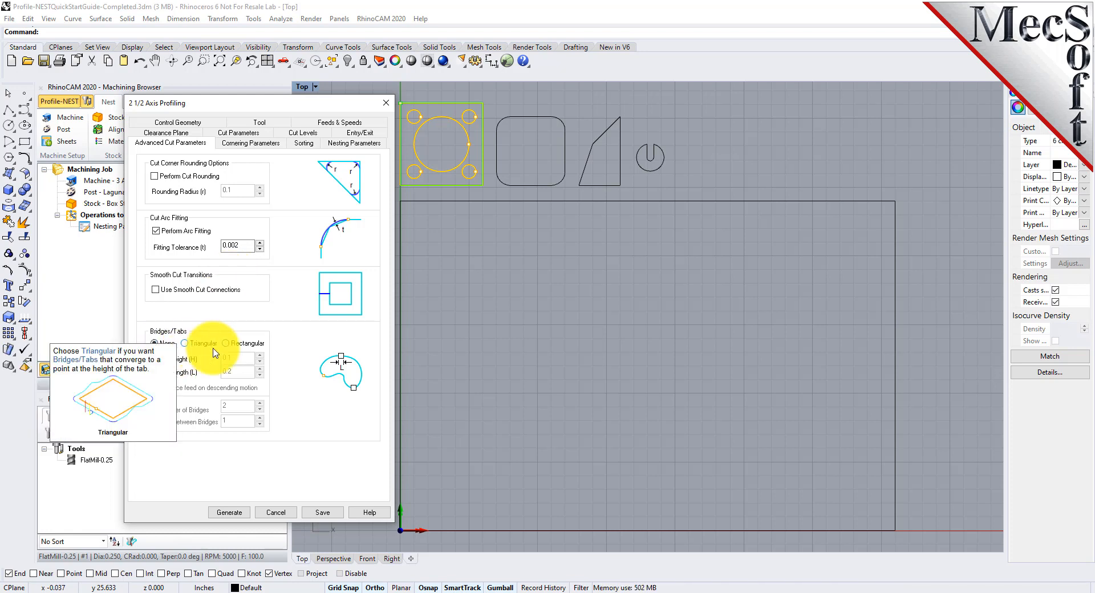
pyautogui.moveTo(246, 362)
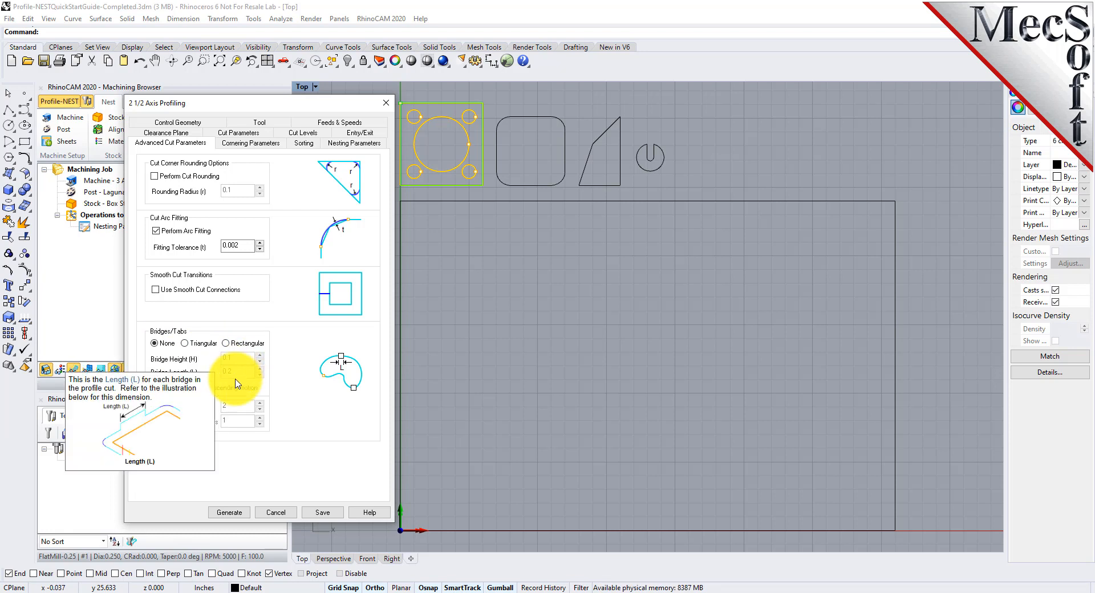
pyautogui.moveTo(232, 415)
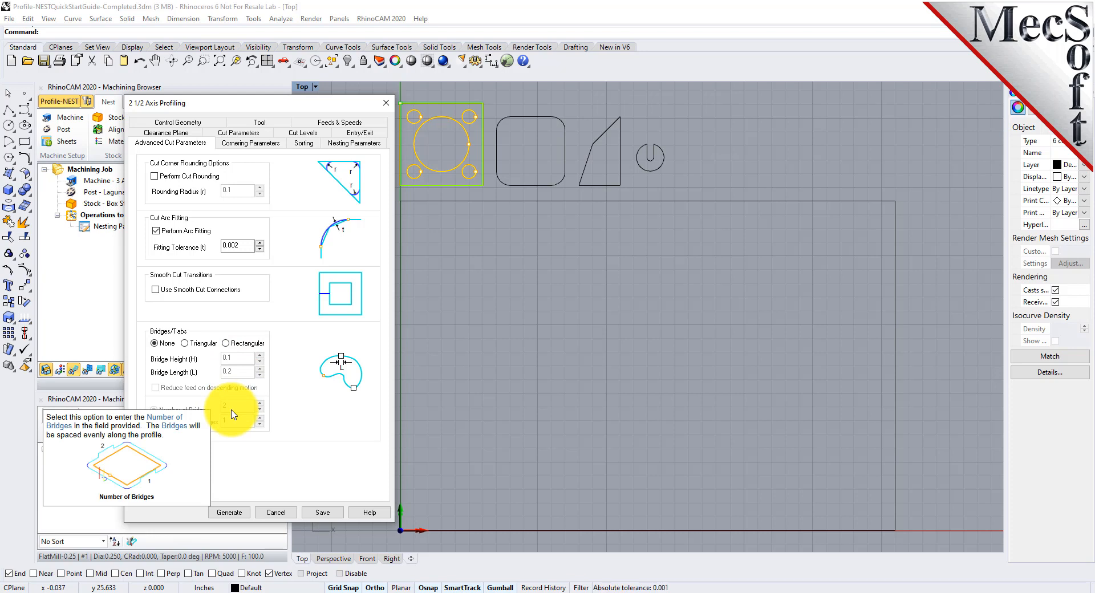
pyautogui.click(226, 343)
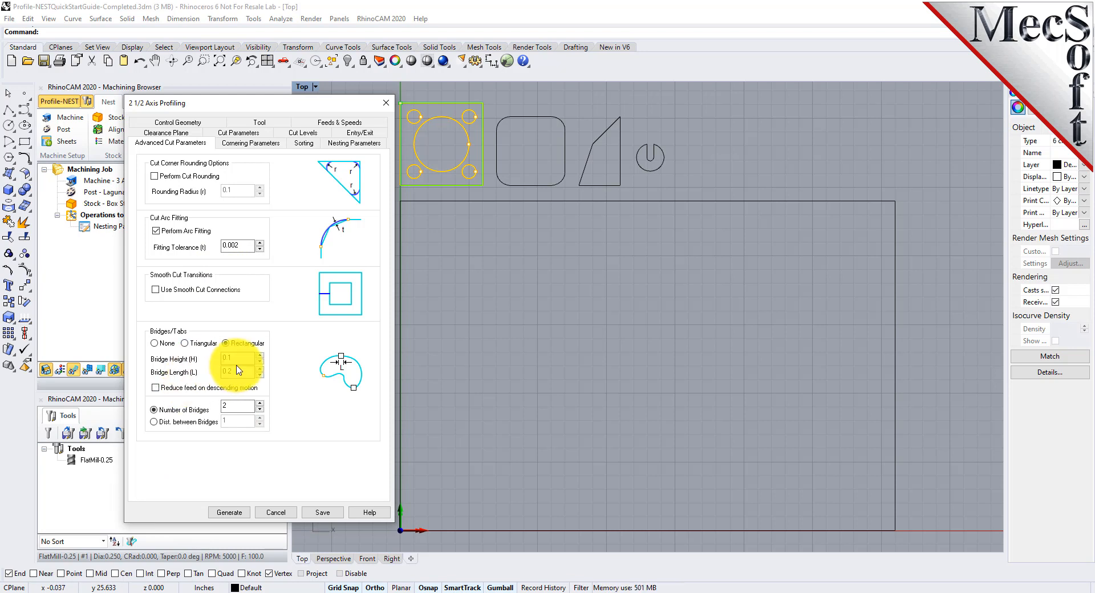
pyautogui.moveTo(237, 358); pyautogui.dragTo(205, 361)
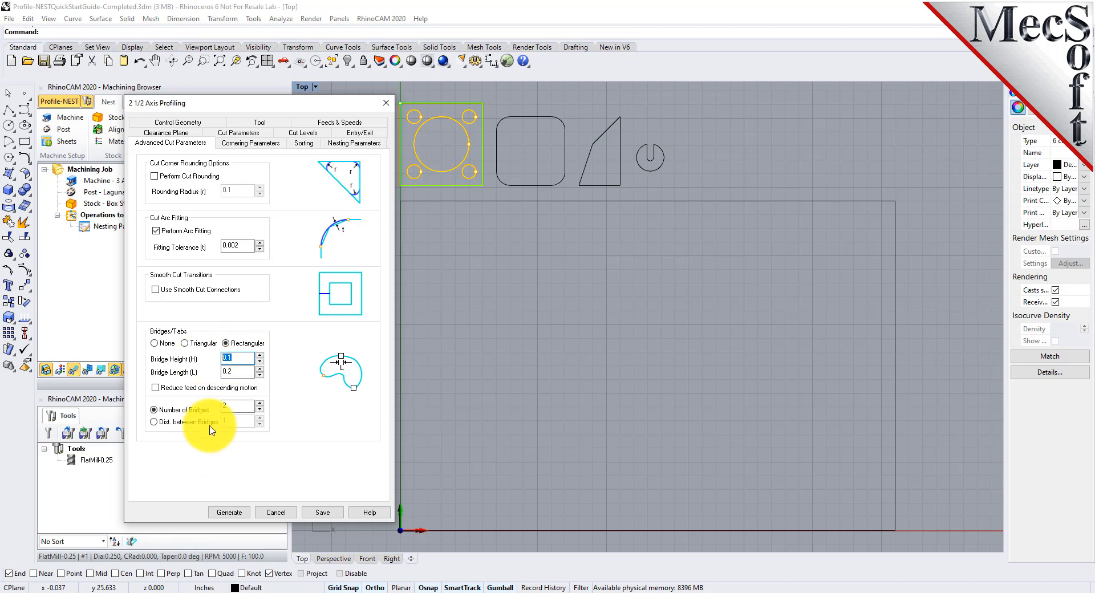
pyautogui.doubleClick(240, 371)
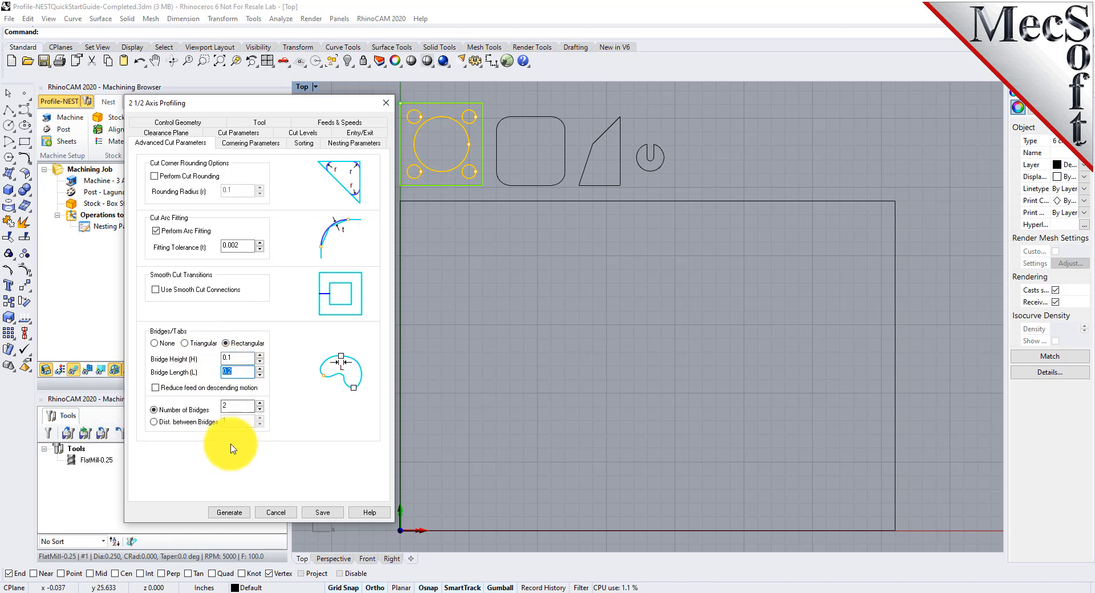
pyautogui.doubleClick(236, 406)
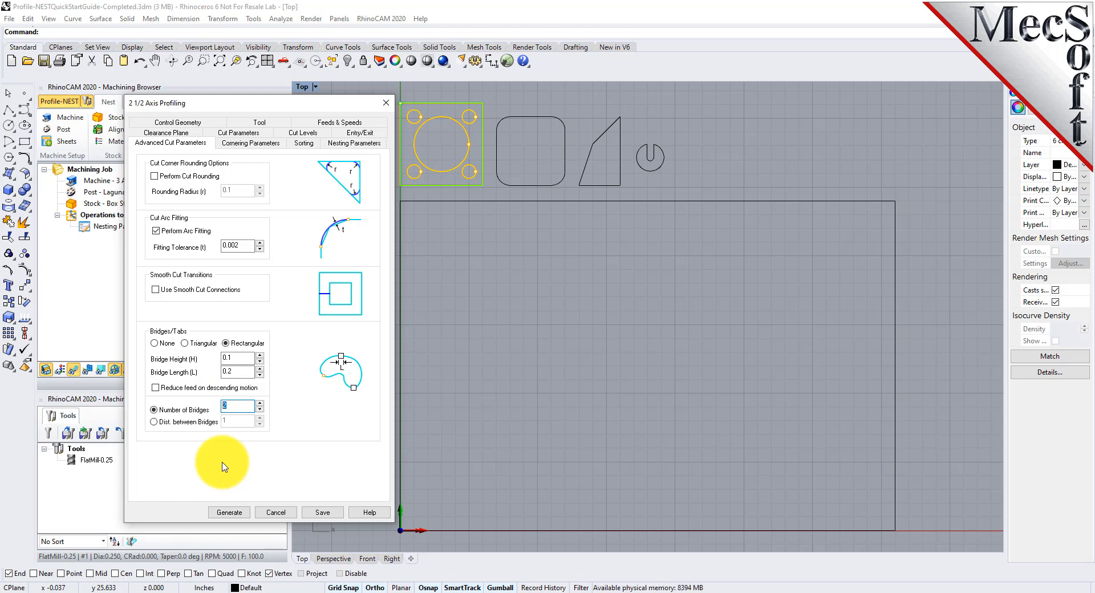
# - Set the external corner type to Sharp and review the sorting options of the profiling operation
pyautogui.click(251, 141)
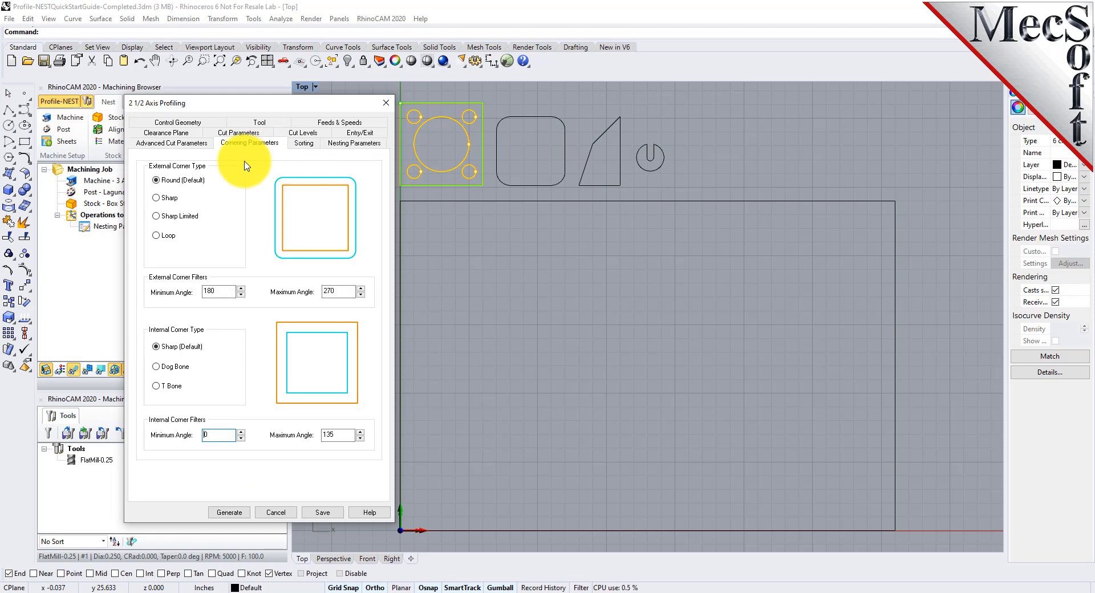
pyautogui.click(157, 198)
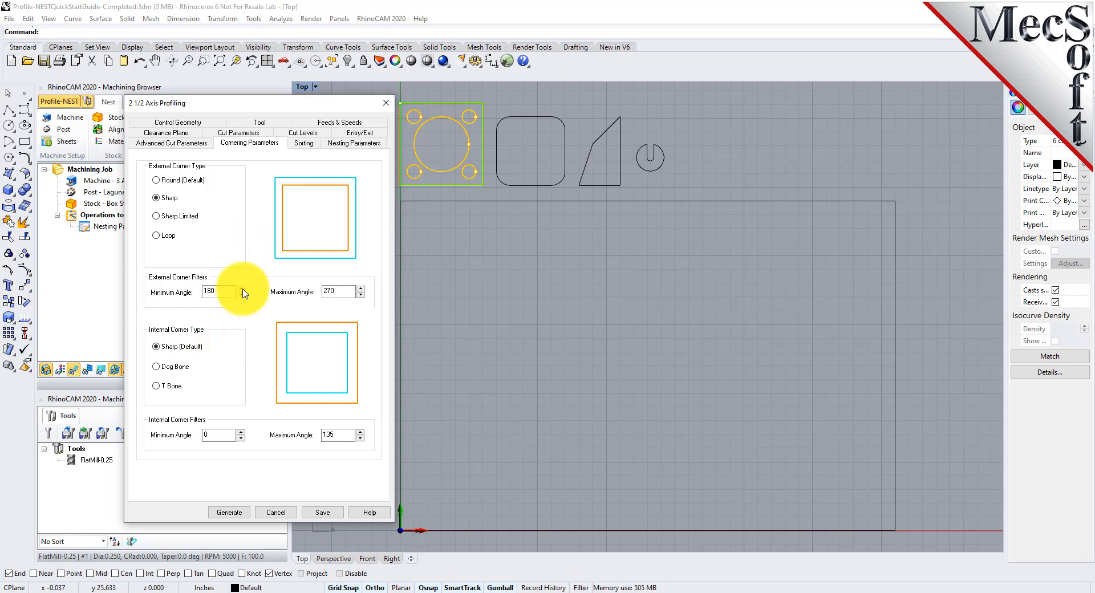
pyautogui.click(303, 144)
pyautogui.moveTo(241, 329)
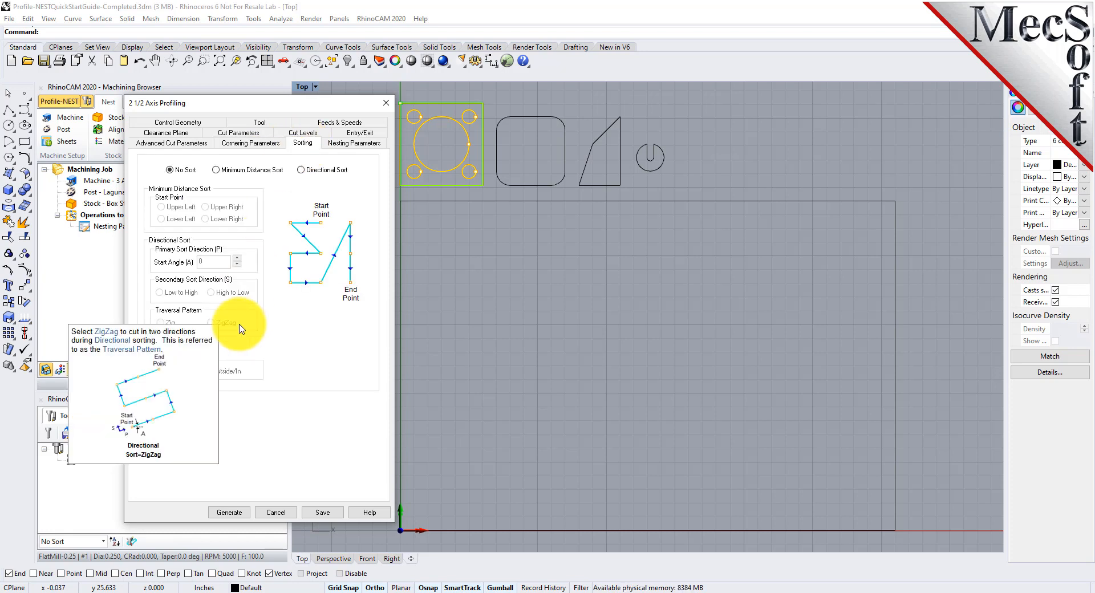
# - Set the nesting count for the square part to 25
pyautogui.click(362, 144)
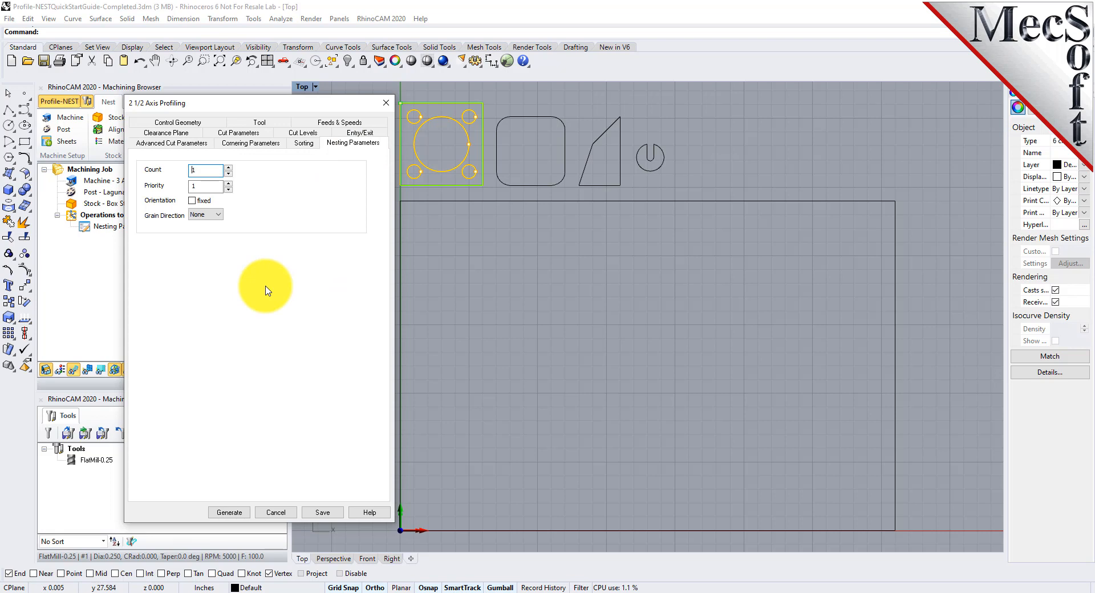
pyautogui.moveTo(210, 170); pyautogui.dragTo(179, 170)
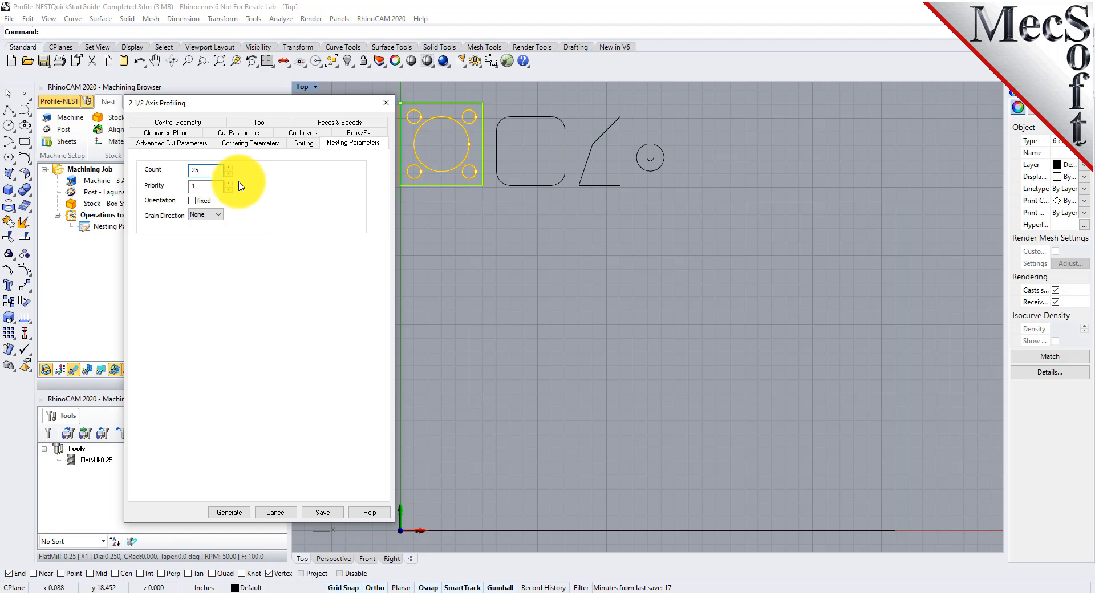
# - Generate the 2 1/2 Axis Profiling toolpath for the square part with five holes
pyautogui.click(230, 512)
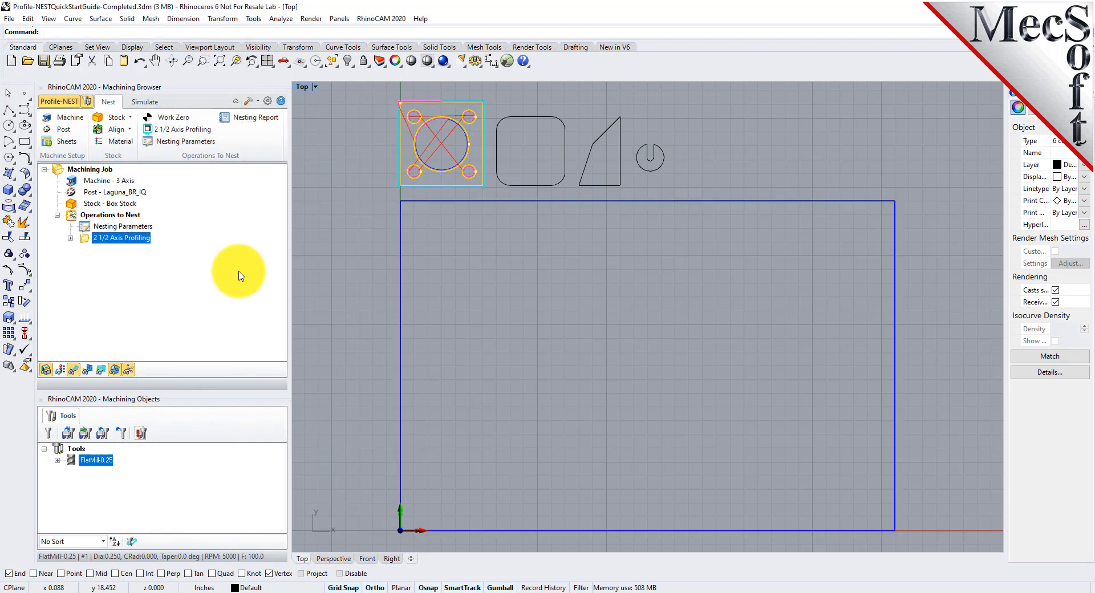
pyautogui.scroll(3, 489, 98)
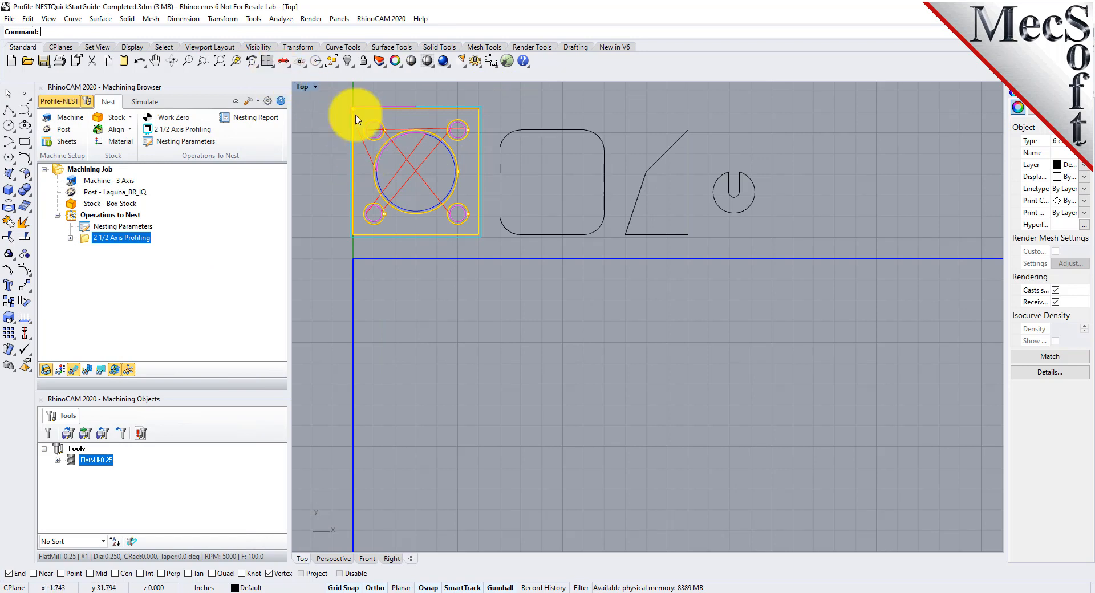
pyautogui.scroll(4, 362, 127)
pyautogui.scroll(-2, 371, 380)
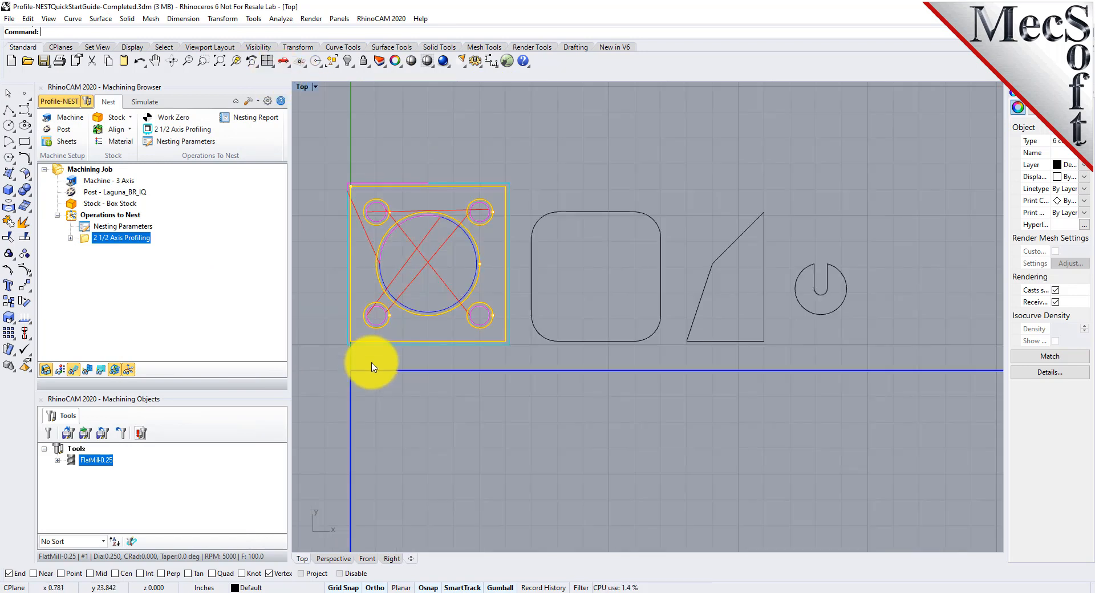
pyautogui.scroll(3, 337, 234)
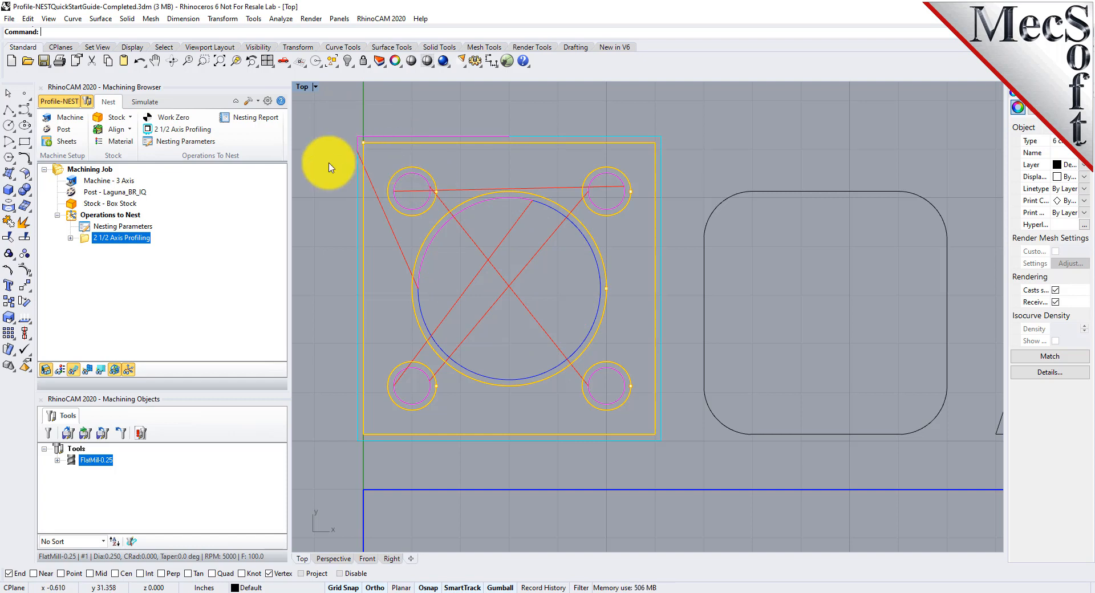
# - Examine the square part's profiling toolpath in the perspective, right and top views, ending with nothing selected
pyautogui.click(288, 66)
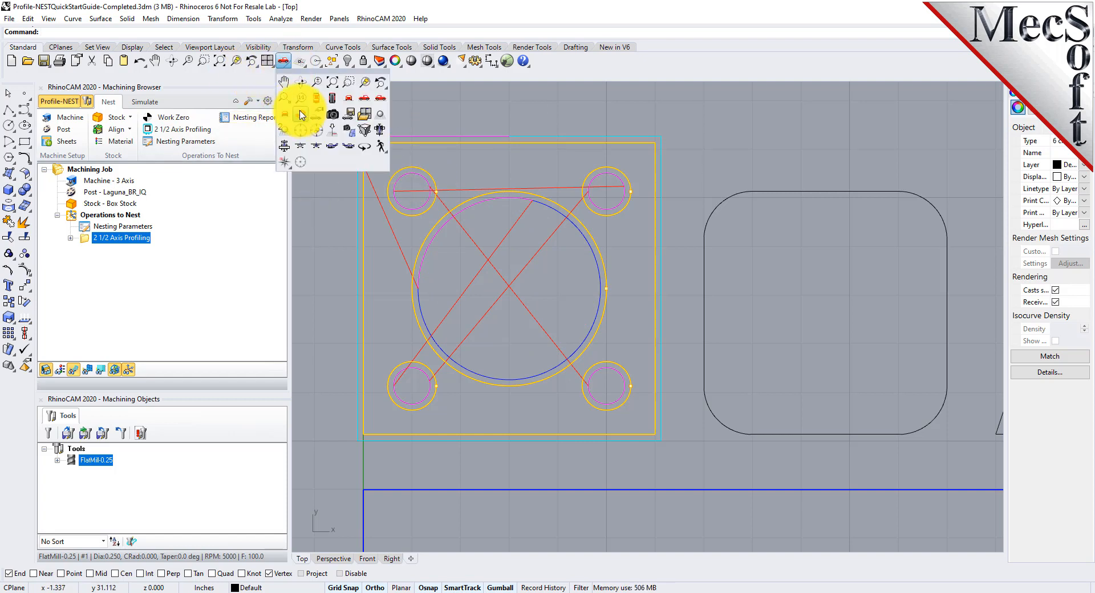
pyautogui.click(302, 115)
pyautogui.moveTo(487, 276); pyautogui.dragTo(440, 196, button='right')
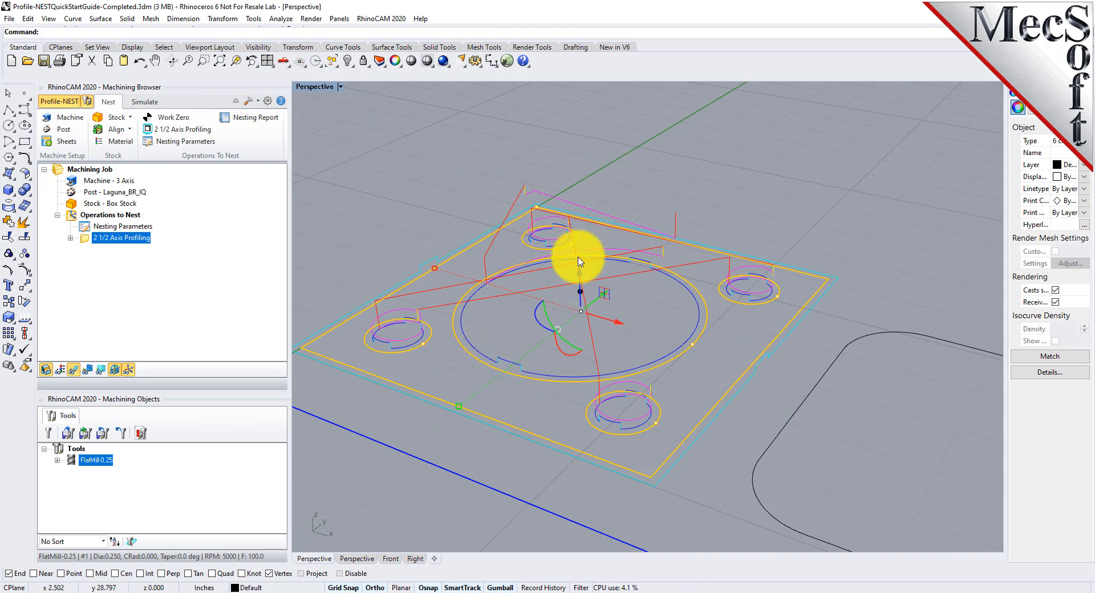
pyautogui.click(284, 64)
pyautogui.click(288, 67)
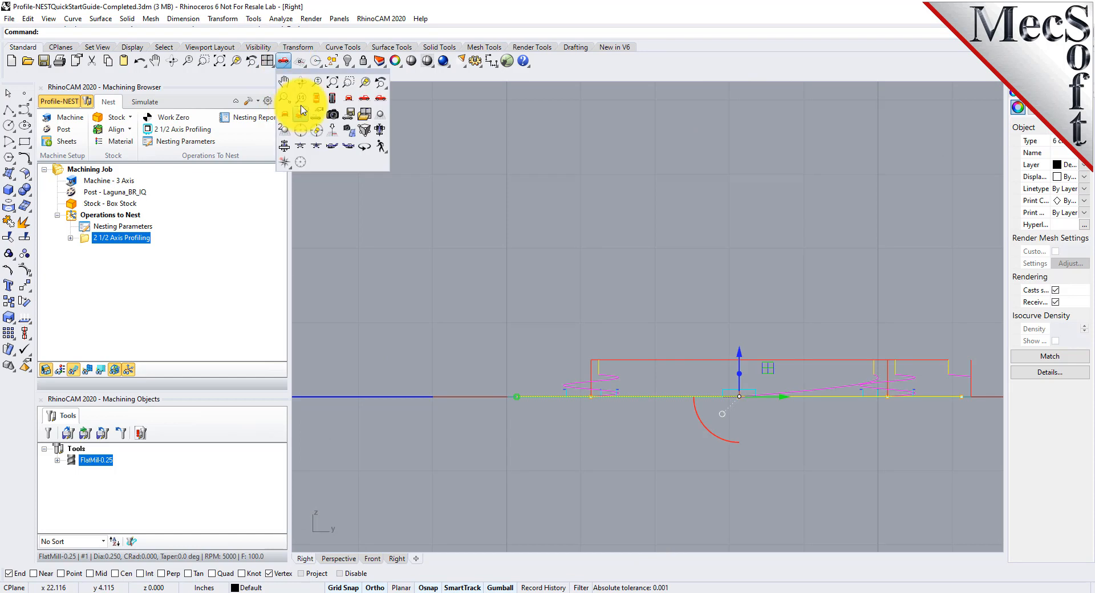
pyautogui.click(317, 98)
pyautogui.scroll(-3, 472, 263)
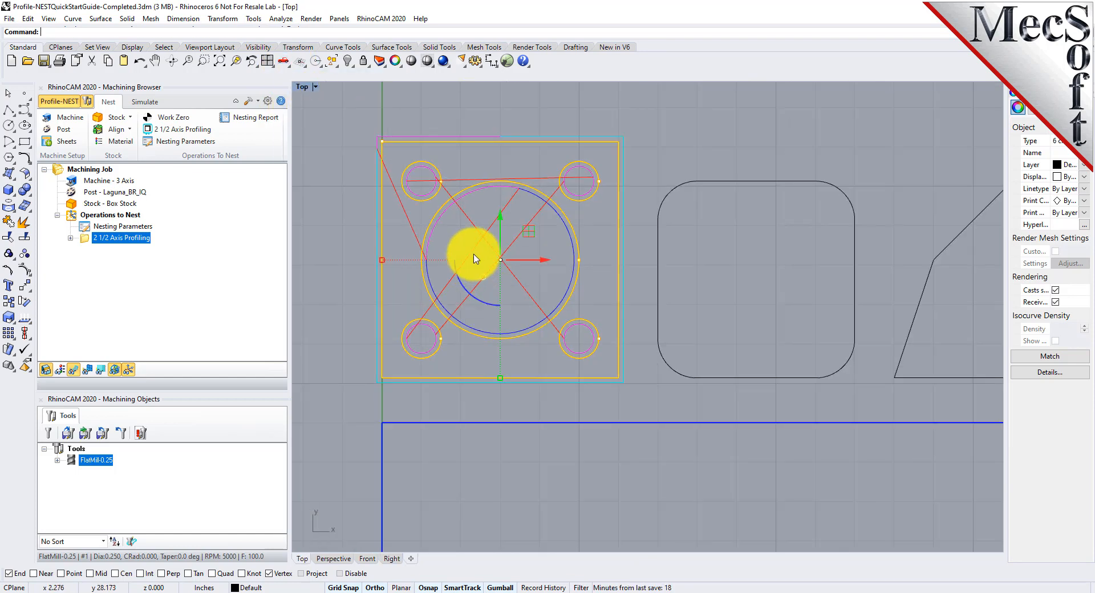
pyautogui.scroll(-3, 377, 105)
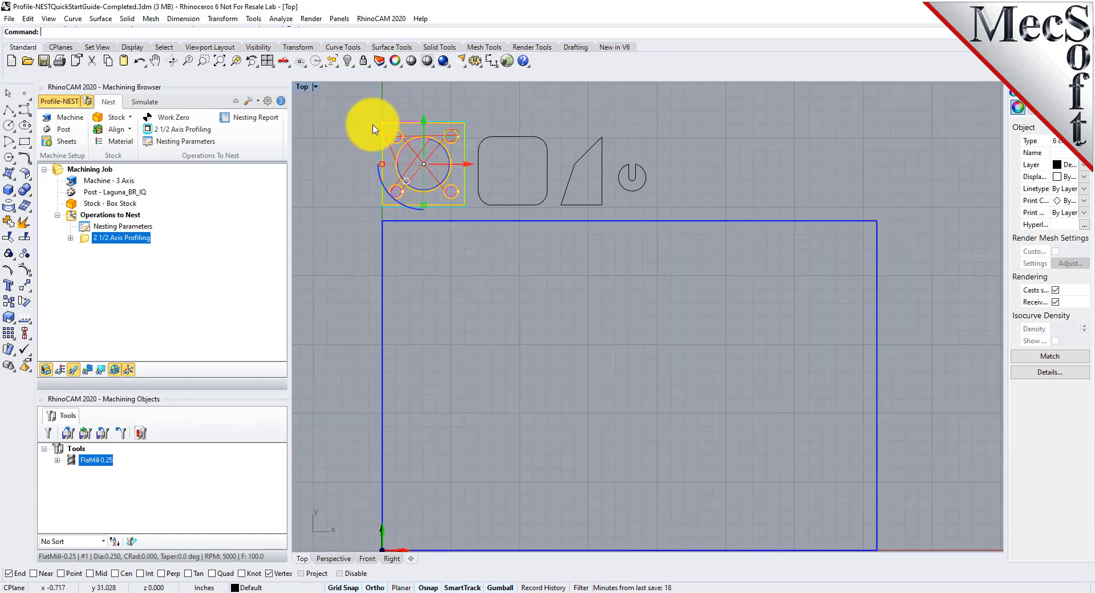
pyautogui.scroll(-2, 373, 129)
pyautogui.click(334, 180)
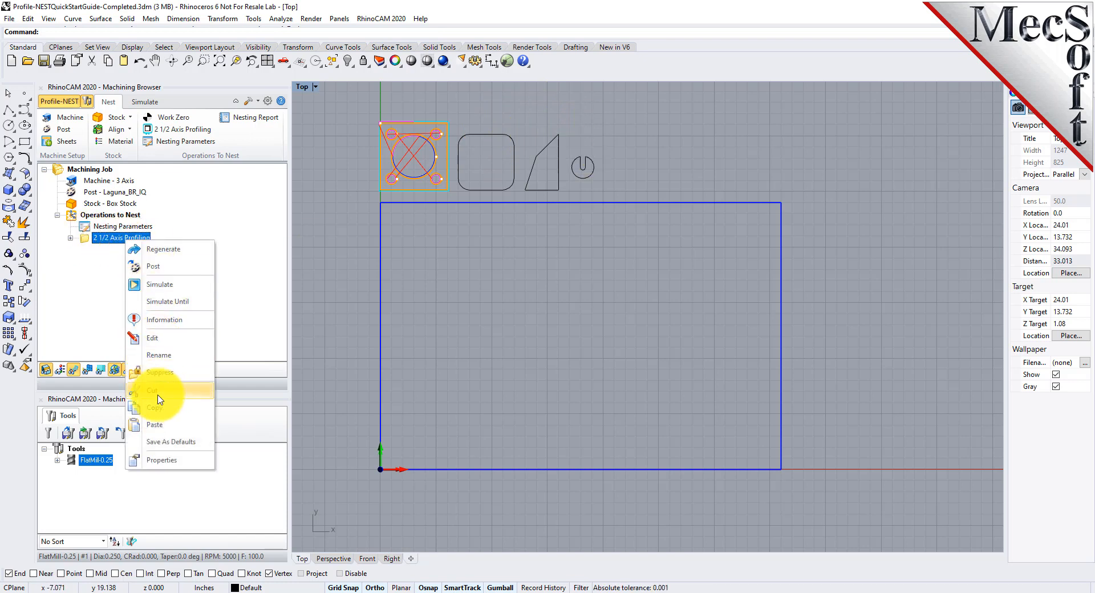
# - Copy the 2 1/2 Axis Profiling operation and paste it three times under Operations to Nest
pyautogui.click(161, 405)
pyautogui.rightClick(141, 244)
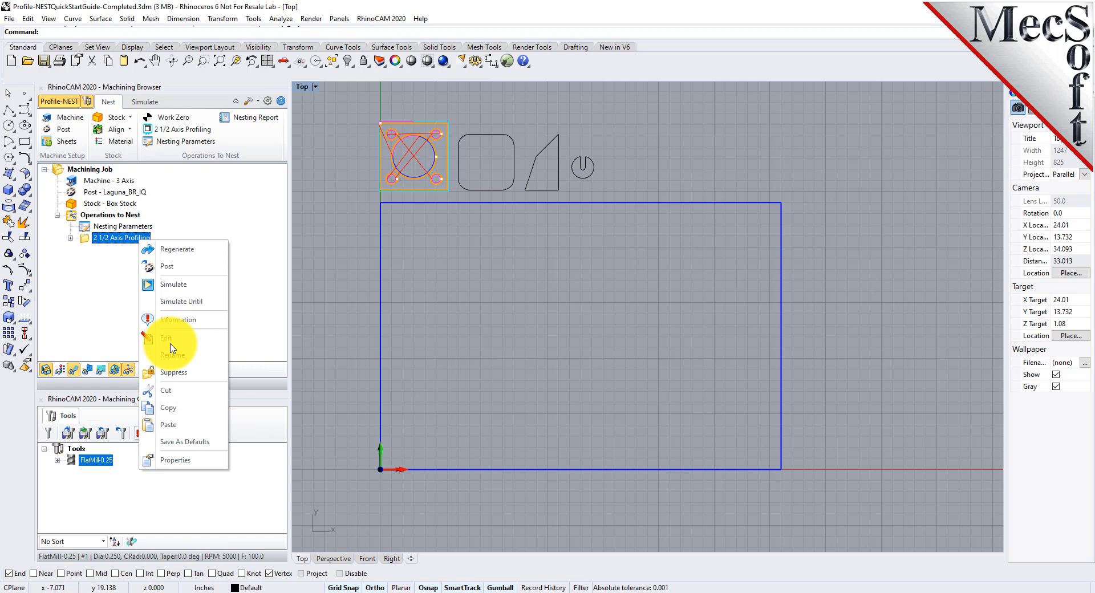
pyautogui.click(167, 423)
pyautogui.rightClick(140, 250)
pyautogui.click(167, 432)
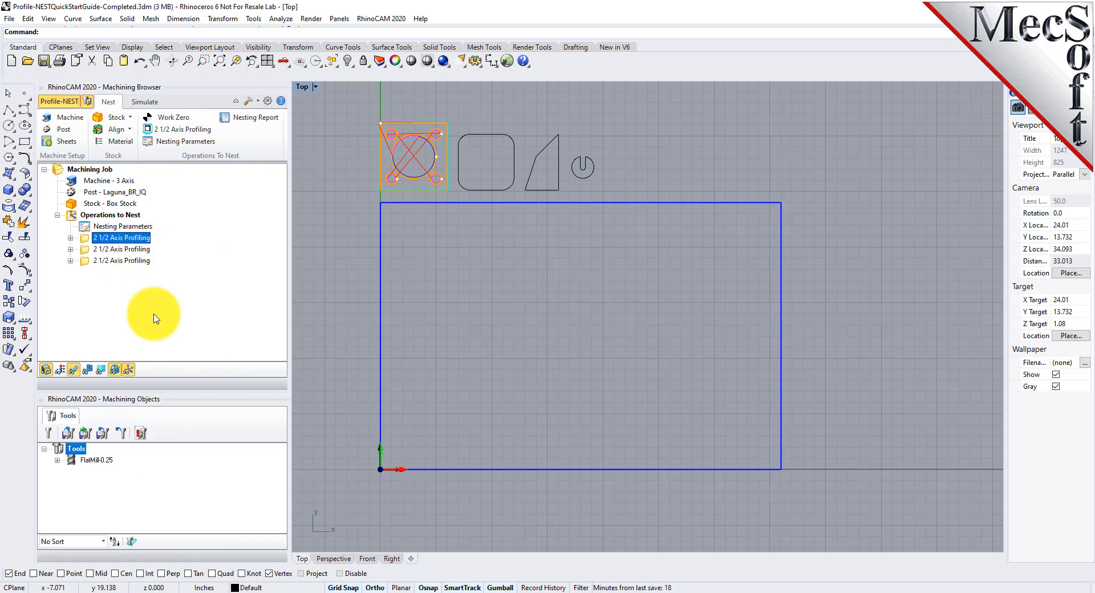
pyautogui.rightClick(141, 262)
pyautogui.click(165, 447)
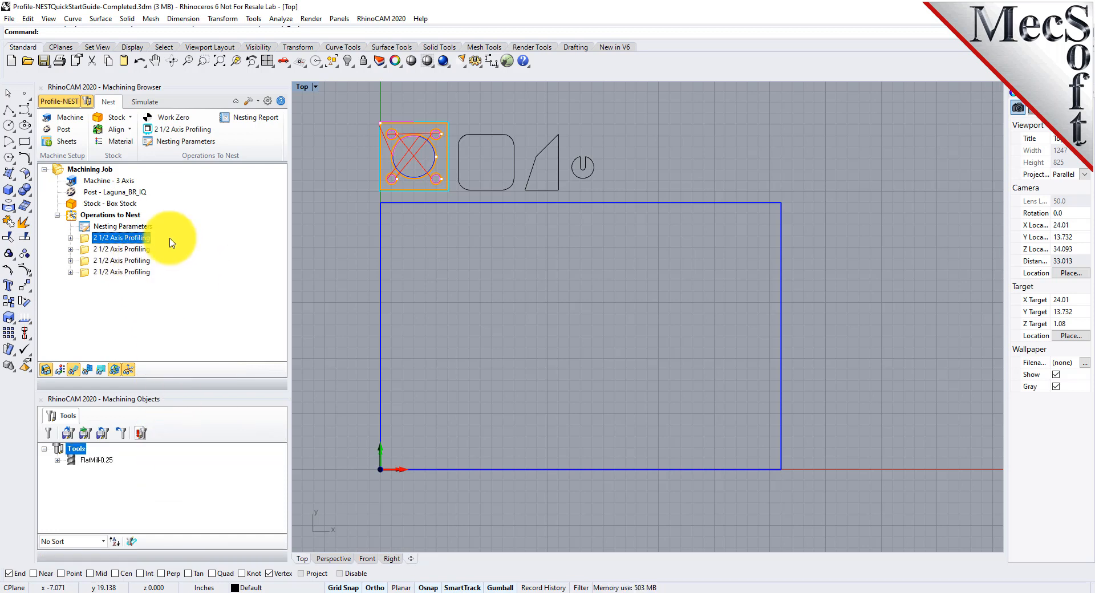
# - Rename the first two profiling operations as 2 1/2 Axis Profiling (Part 1) and 2 1/2 Axis Profiling (Part 2)
pyautogui.click(137, 261)
pyautogui.click(140, 271)
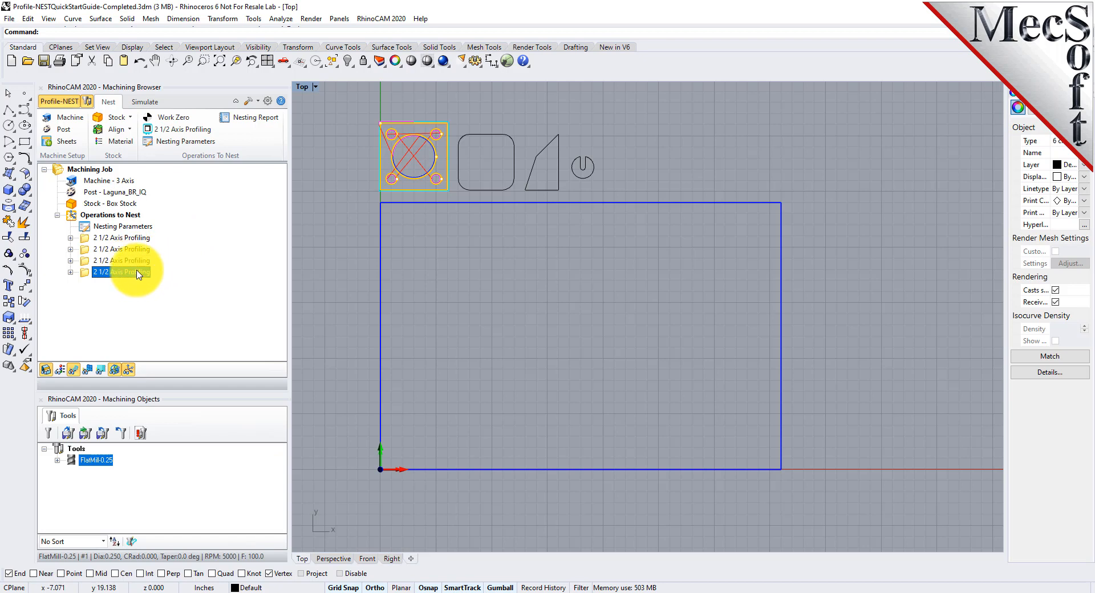
pyautogui.click(138, 238)
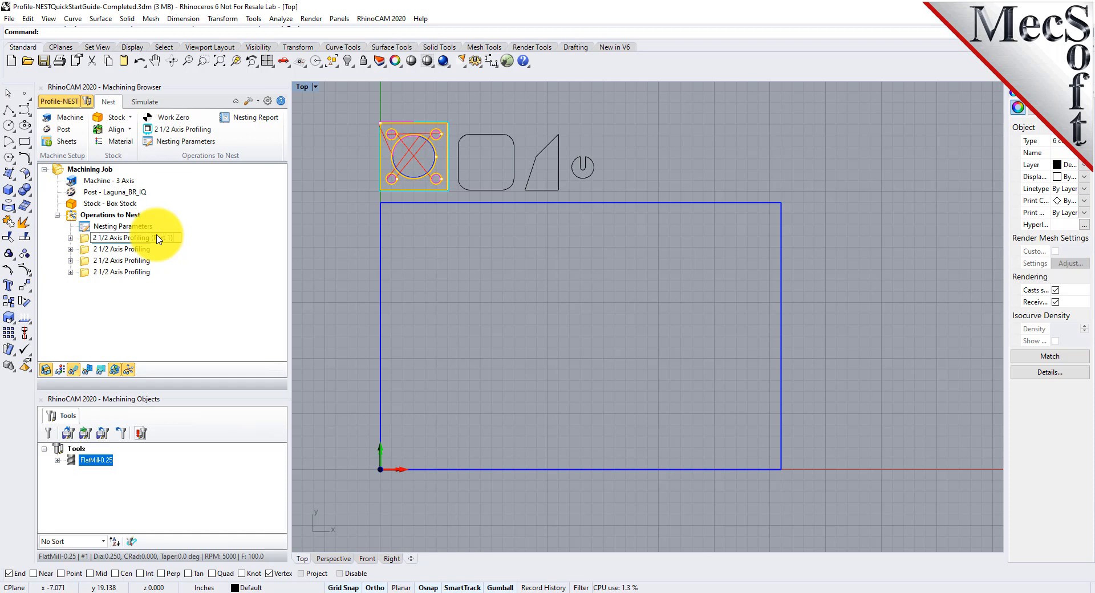
pyautogui.click(153, 251)
pyautogui.click(147, 251)
pyautogui.click(150, 250)
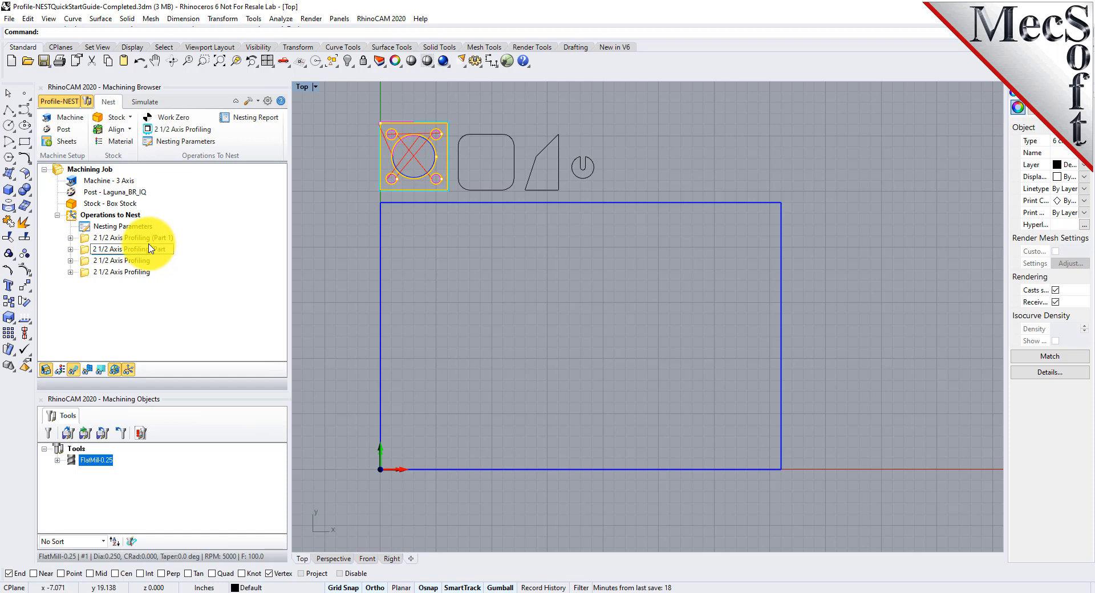
pyautogui.write('(Part 2)')
pyautogui.press('Return')
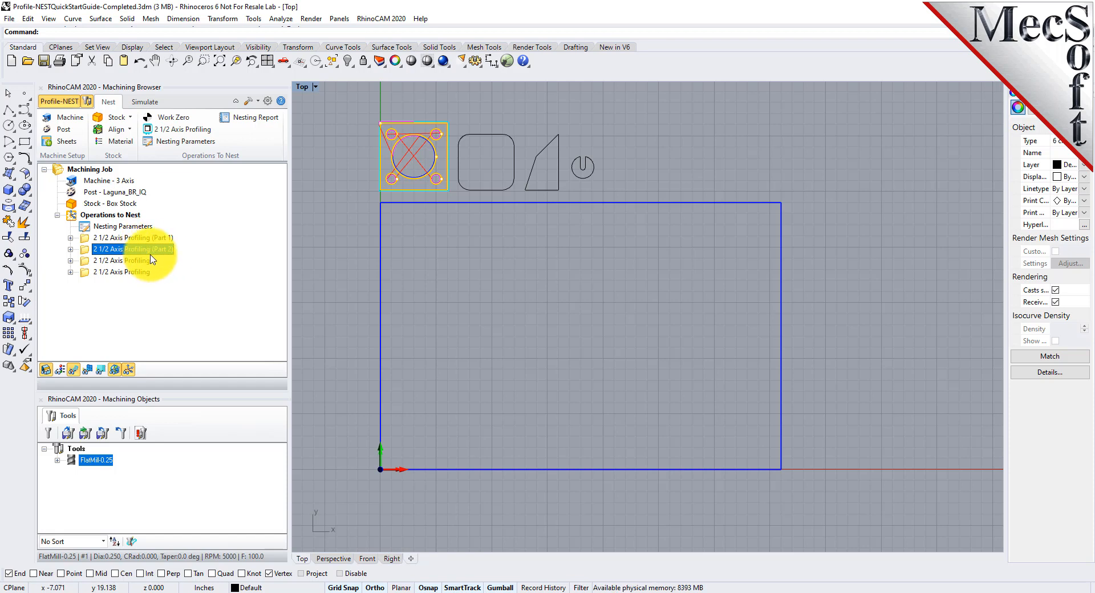
# - Rename the third and fourth profiling operations as 2 1/2 Axis Profiling (Part 3) and 2 1/2 Axis Profiling (Part 4)
pyautogui.click(144, 262)
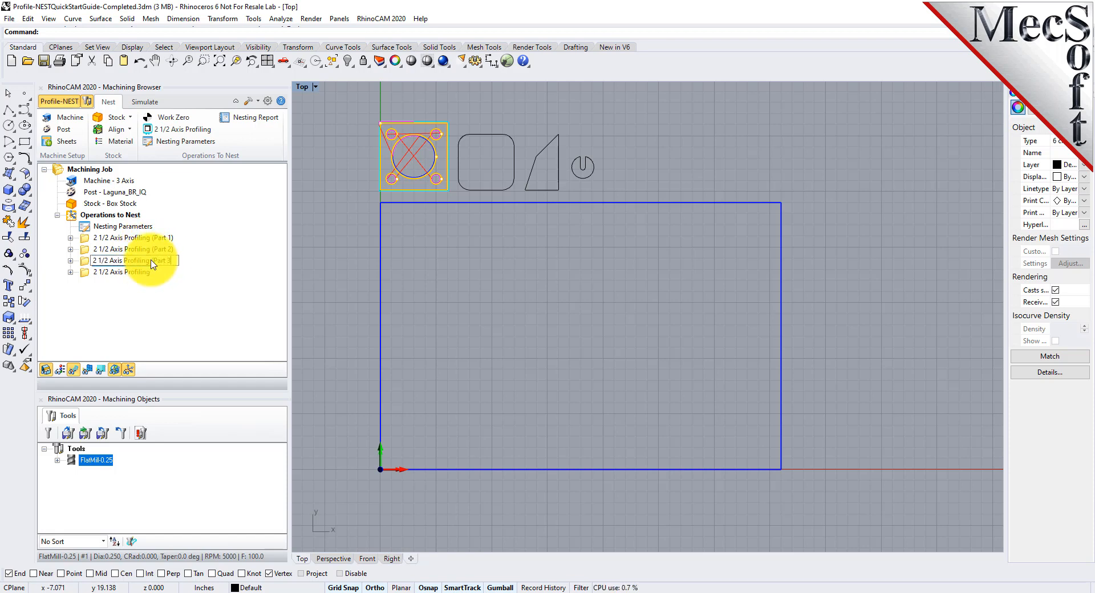
pyautogui.click(151, 272)
pyautogui.rightClick(149, 272)
pyautogui.click(173, 387)
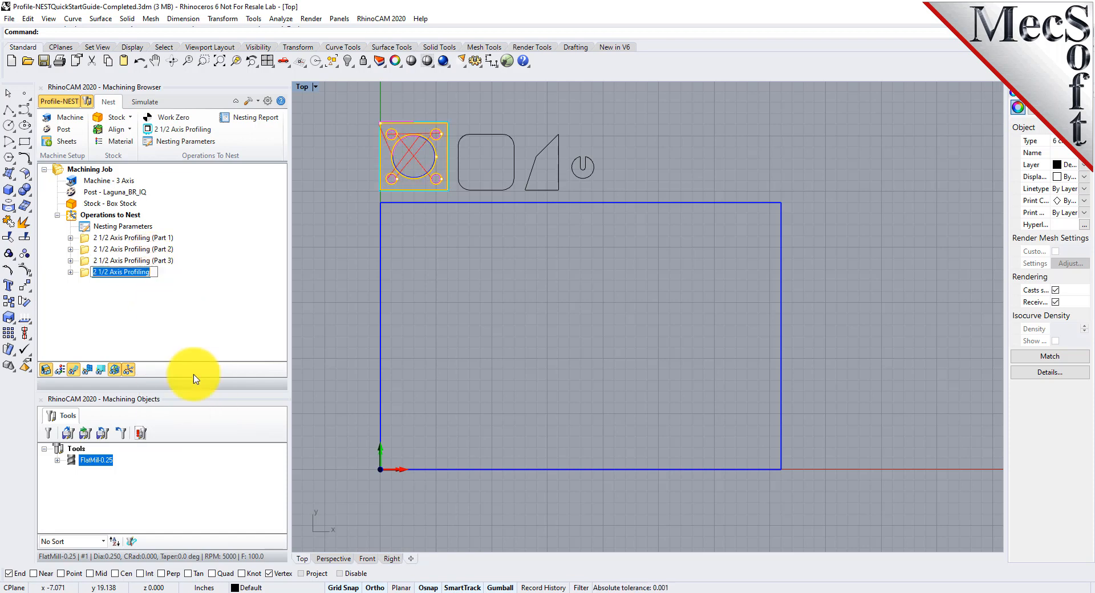
pyautogui.press('End')
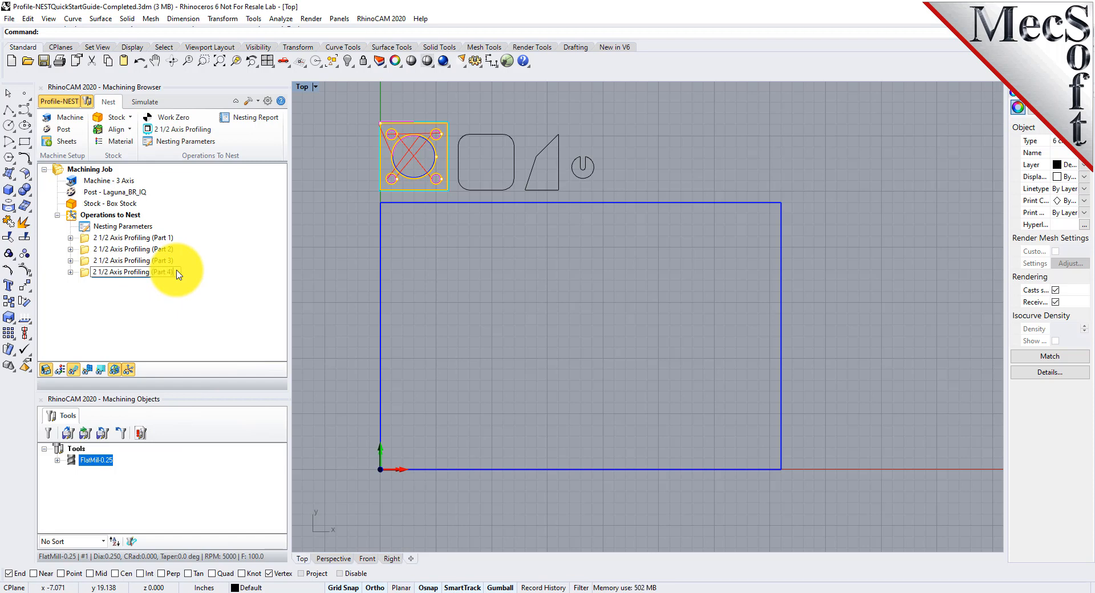
pyautogui.press('Return')
pyautogui.click(142, 249)
pyautogui.click(150, 273)
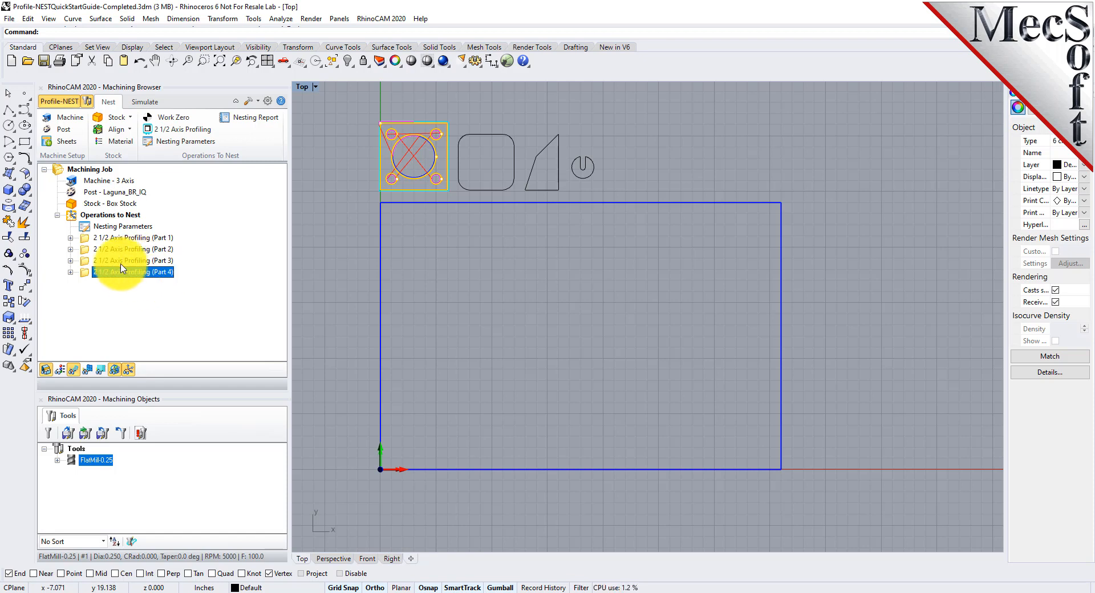
# - Replace all part regions of the Part 2 profiling operation with the rounded square curve and generate its toolpath
pyautogui.doubleClick(87, 253)
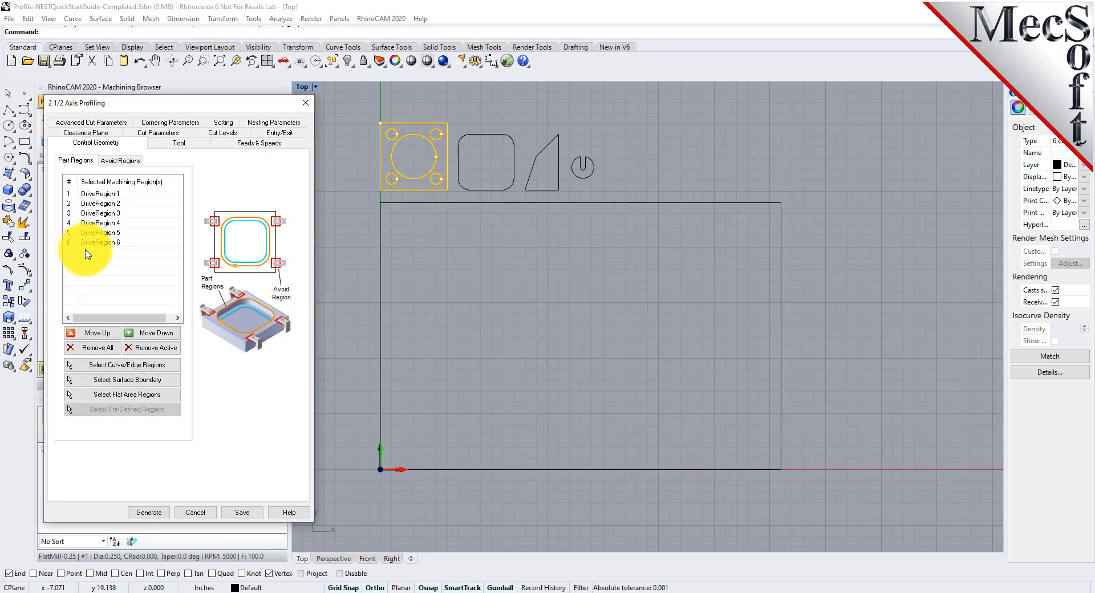
pyautogui.click(104, 351)
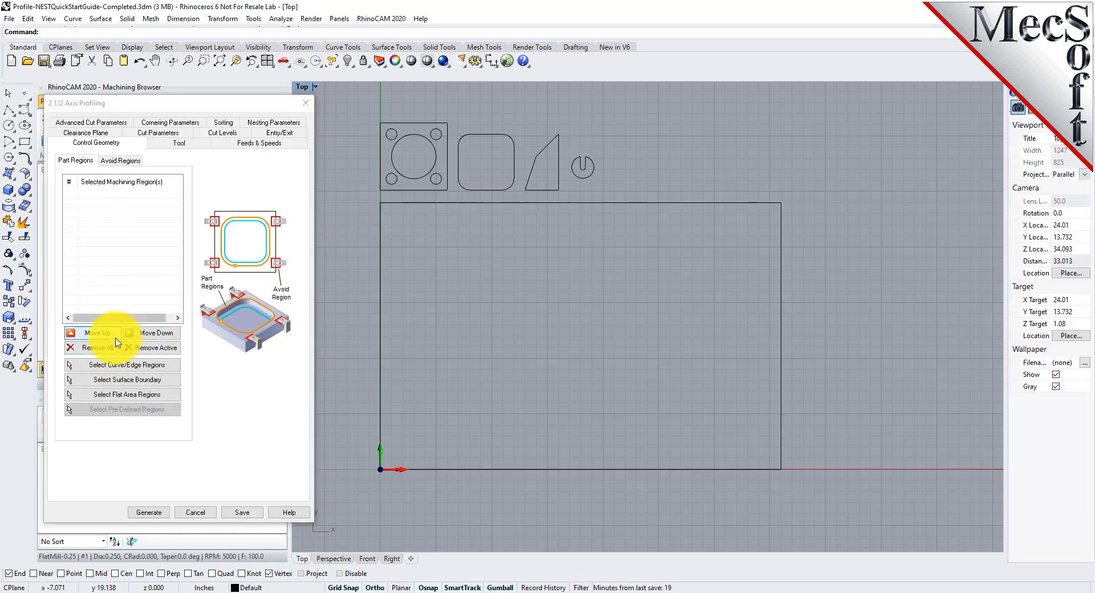
pyautogui.click(117, 364)
pyautogui.click(468, 189)
pyautogui.press('Return')
pyautogui.click(150, 512)
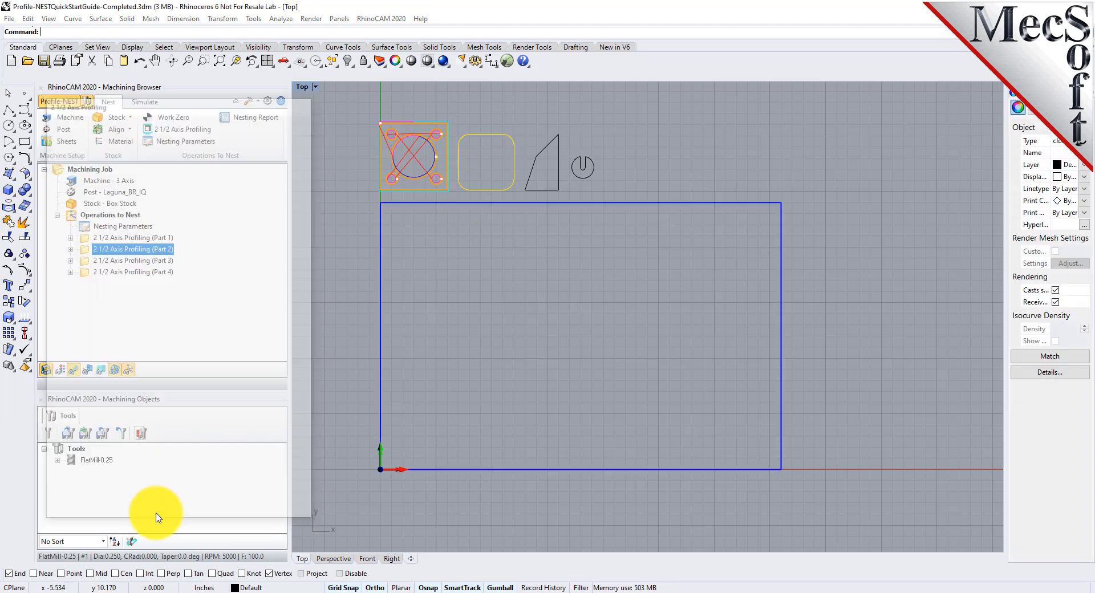
# - Replace all part regions of the Part 3 profiling operation with the four-sided wedge curve and generate its toolpath
pyautogui.doubleClick(120, 238)
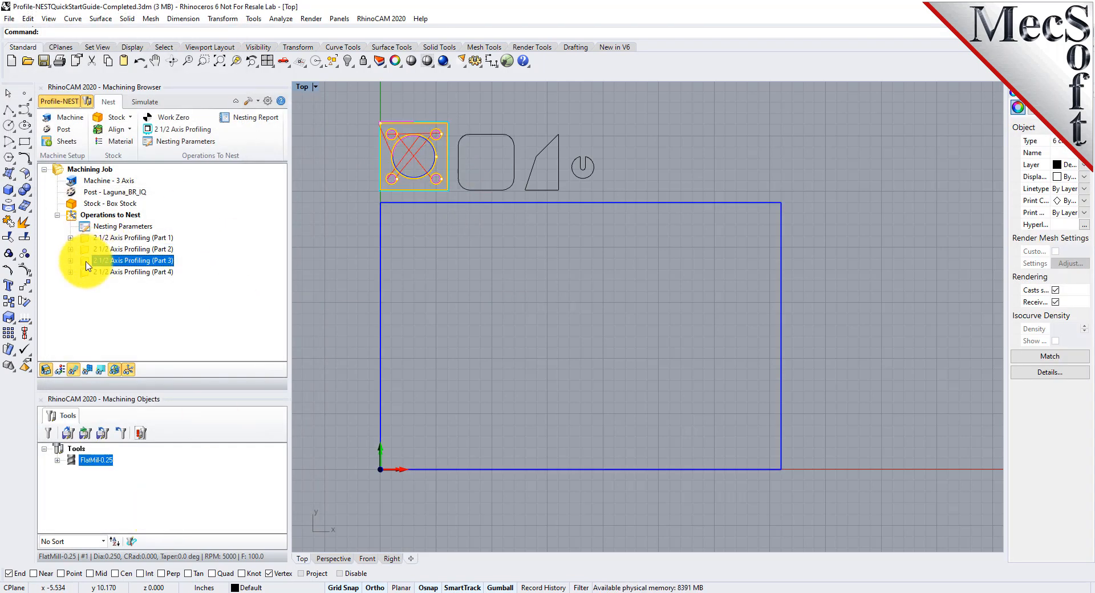
pyautogui.click(102, 346)
pyautogui.click(117, 364)
pyautogui.click(545, 150)
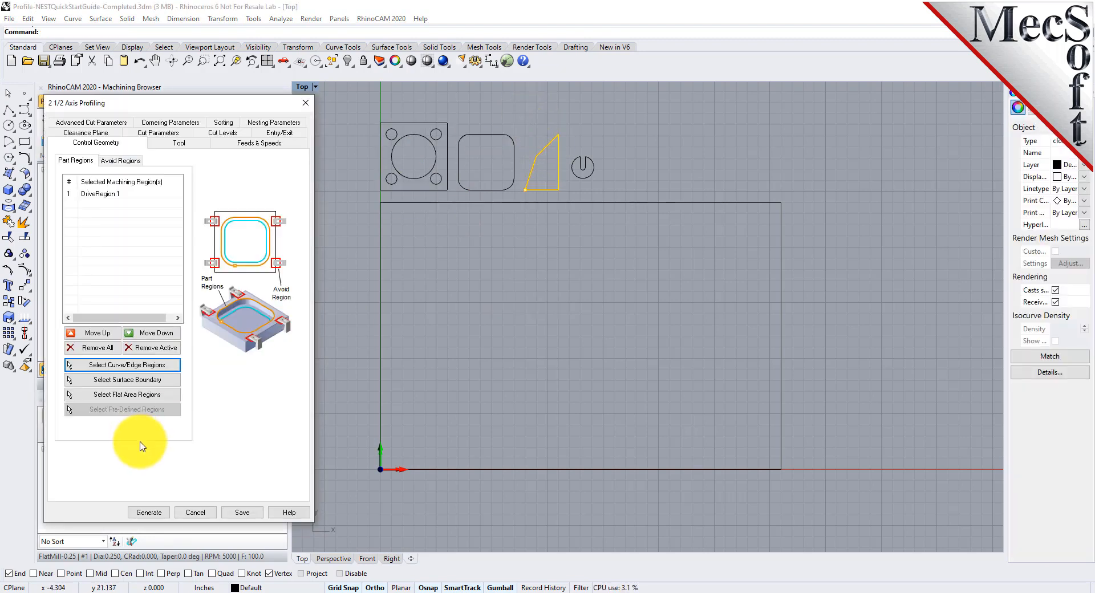
pyautogui.click(150, 511)
# - Replace all part regions of the Part 4 profiling operation with the slotted circle curve and generate its toolpath
pyautogui.doubleClick(95, 272)
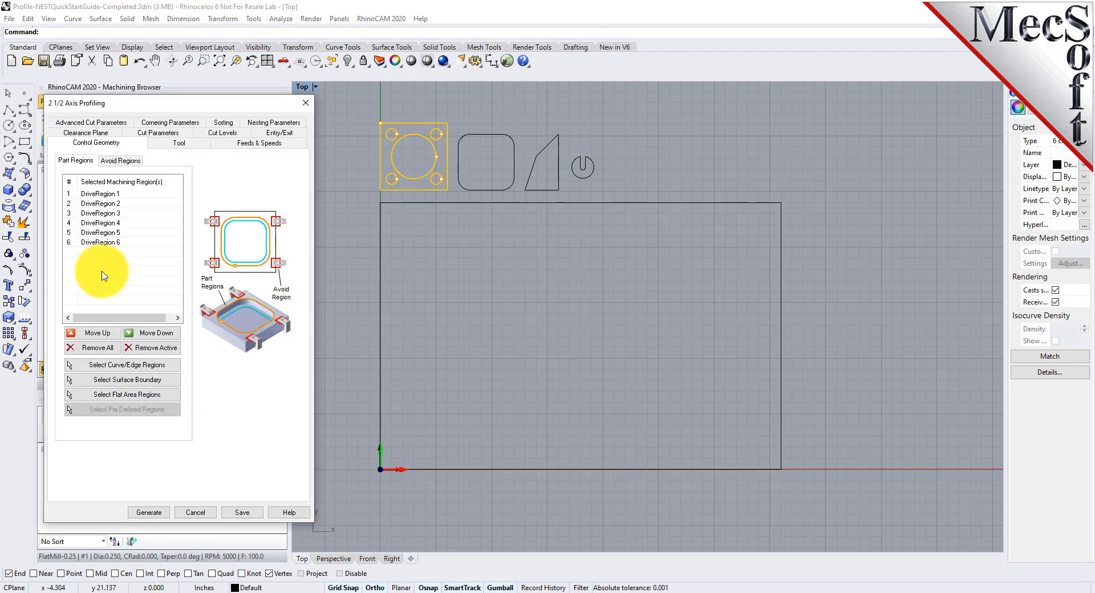
pyautogui.click(98, 347)
pyautogui.click(111, 364)
pyautogui.click(580, 175)
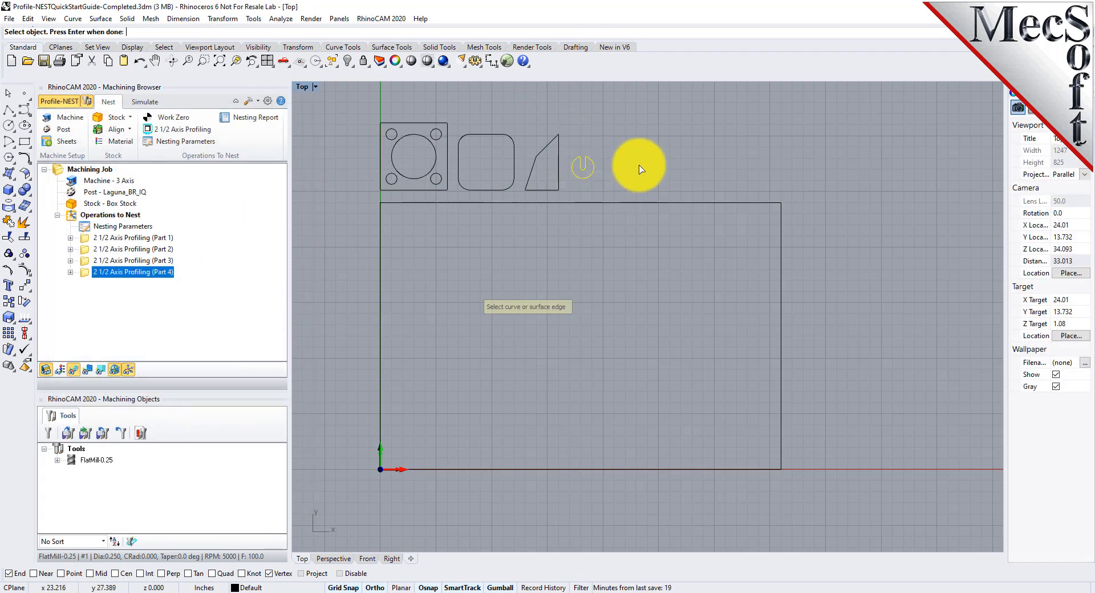
pyautogui.click(147, 513)
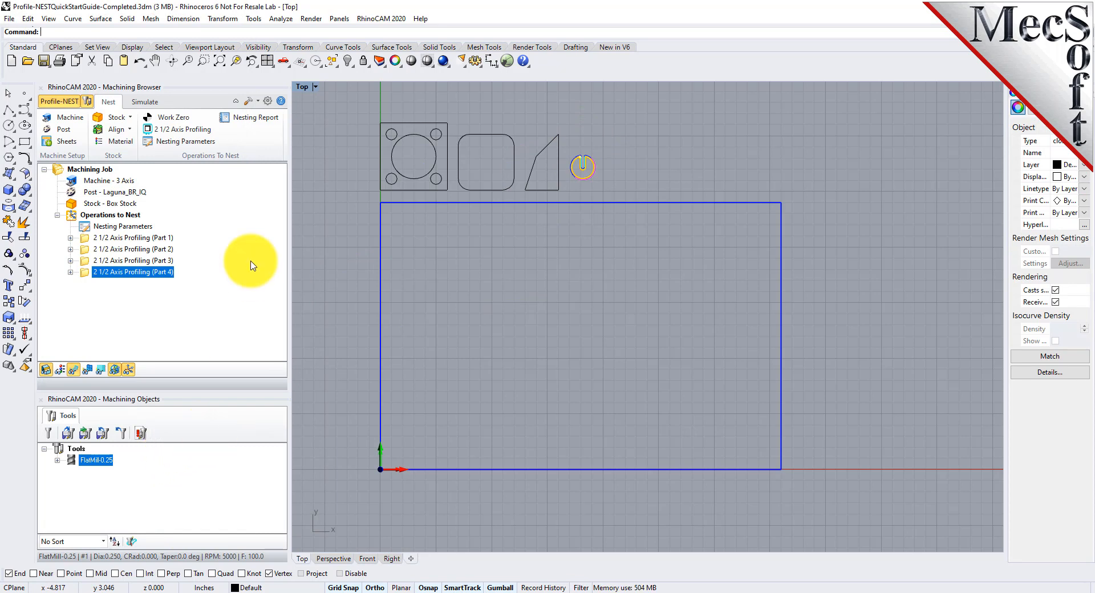
pyautogui.click(338, 224)
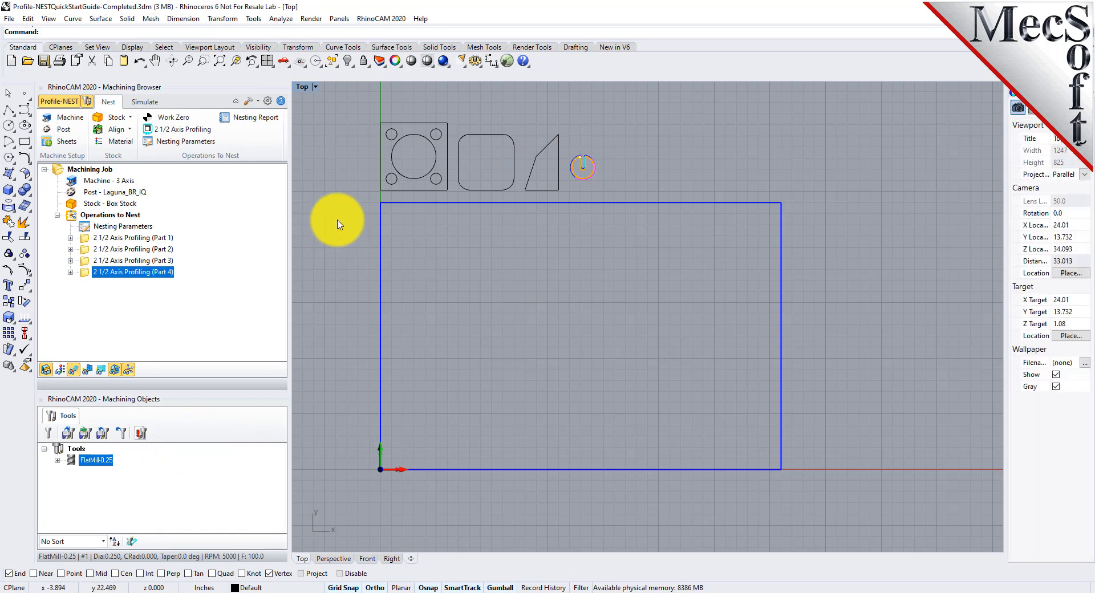
# - Review the toolpaths of the four profiling operations from the top, and examine the Part 2 toolpath in perspective
pyautogui.click(126, 237)
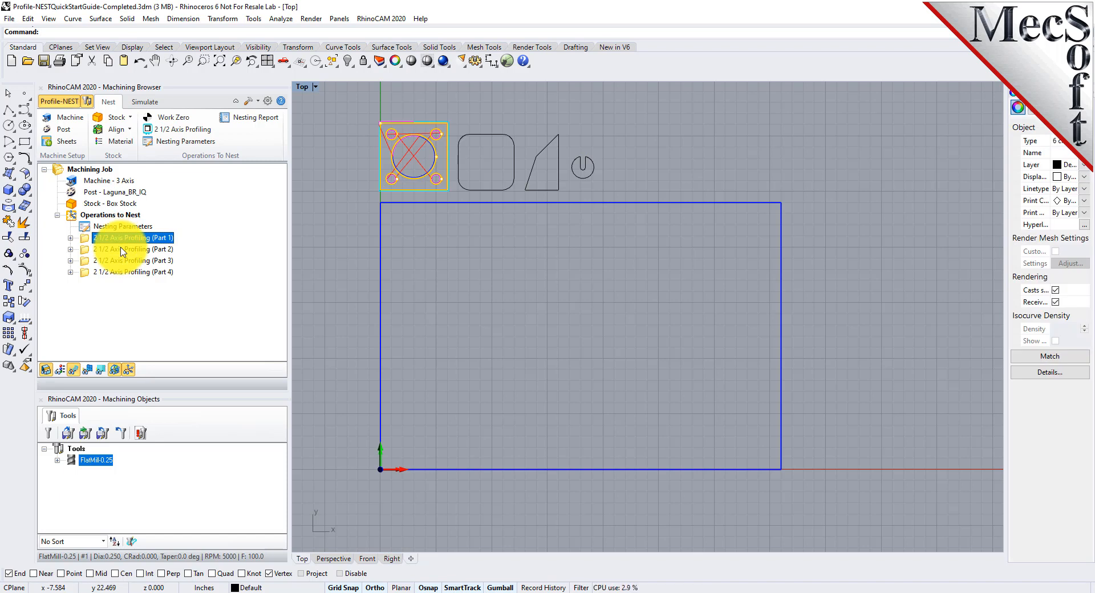
pyautogui.click(121, 249)
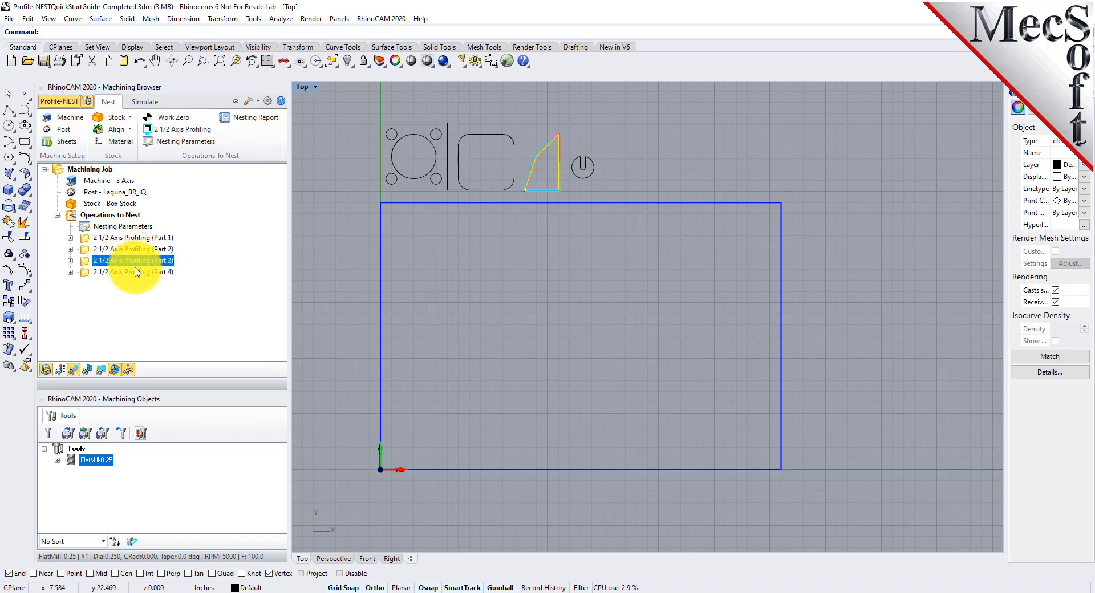
pyautogui.click(140, 272)
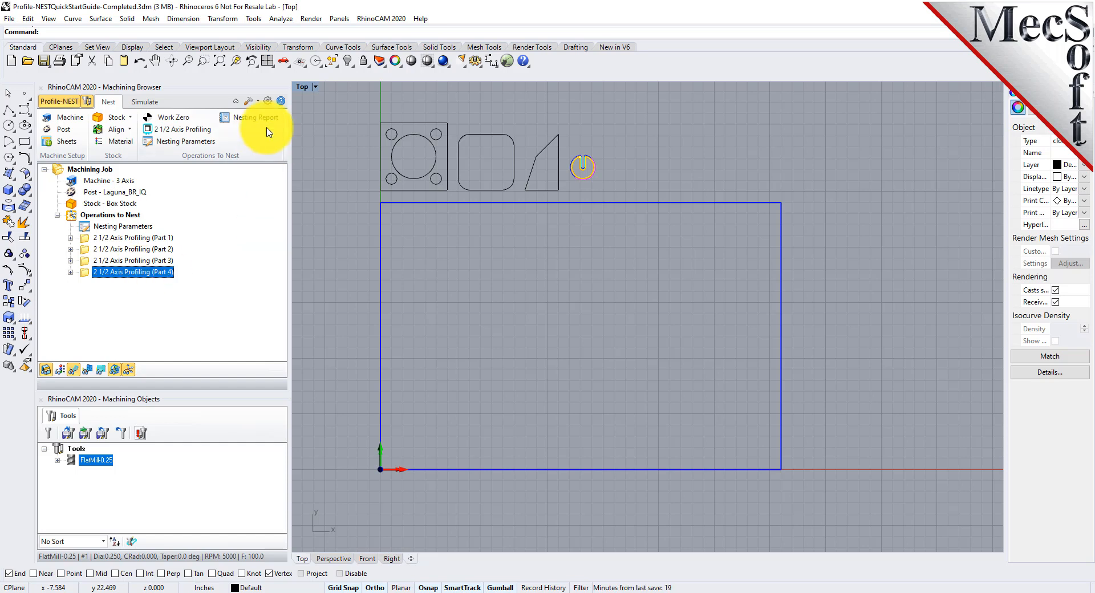
pyautogui.click(288, 65)
pyautogui.click(301, 117)
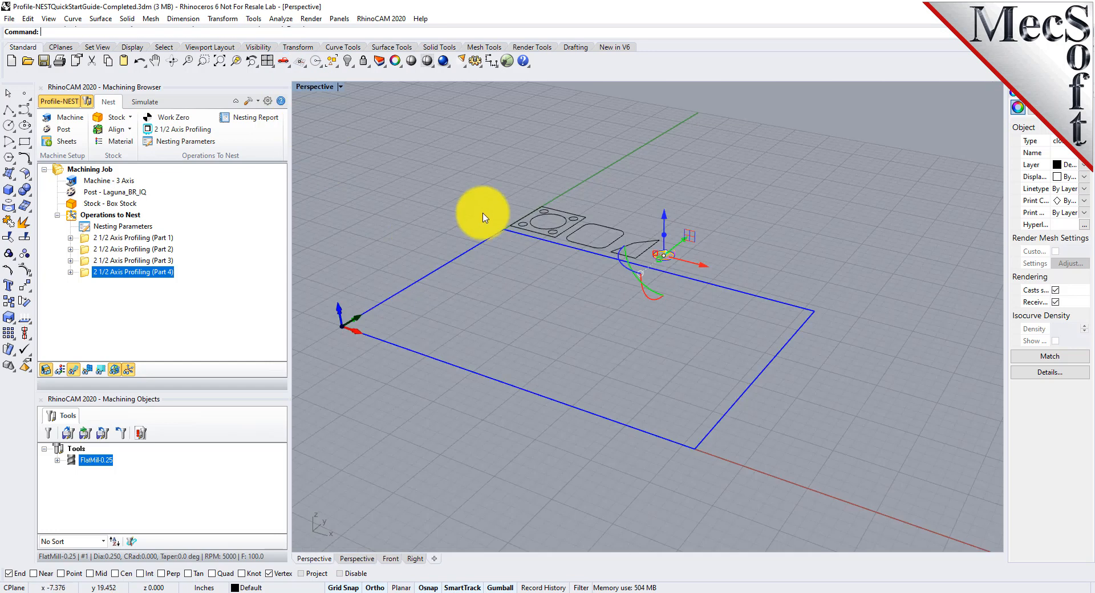
pyautogui.click(141, 249)
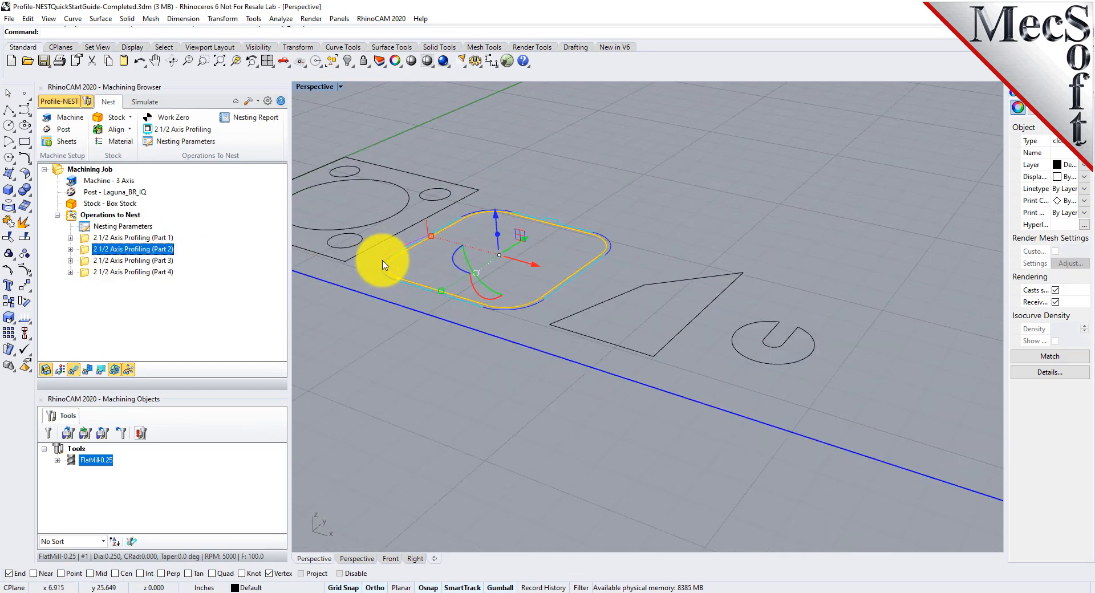
# - From the top view, set the nesting orientation step angle to 45 and allow parts inside other parts
pyautogui.click(283, 60)
pyautogui.click(318, 101)
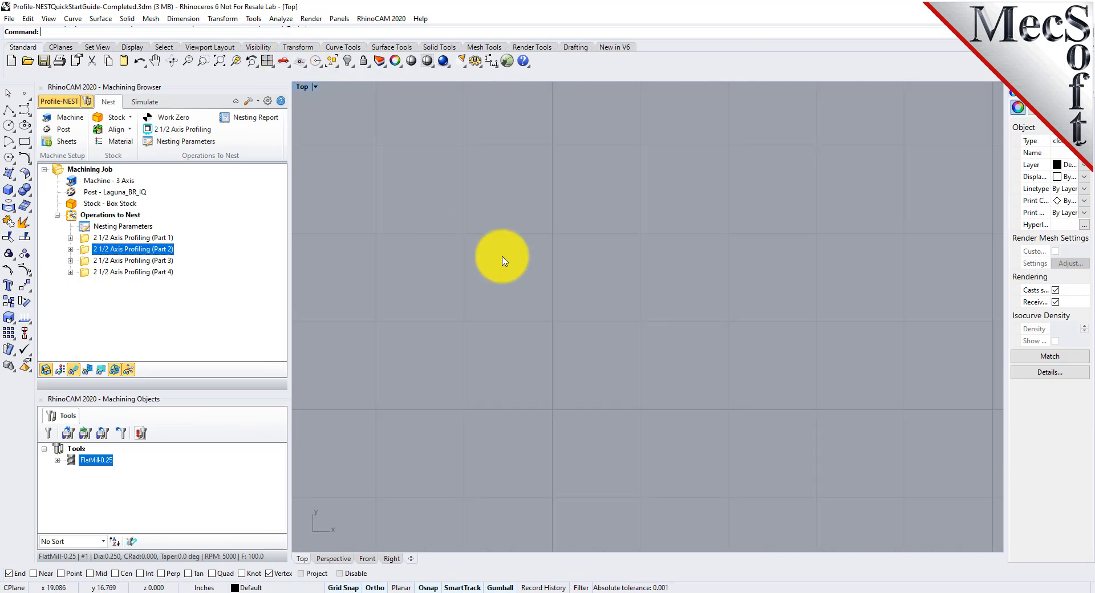
pyautogui.click(221, 61)
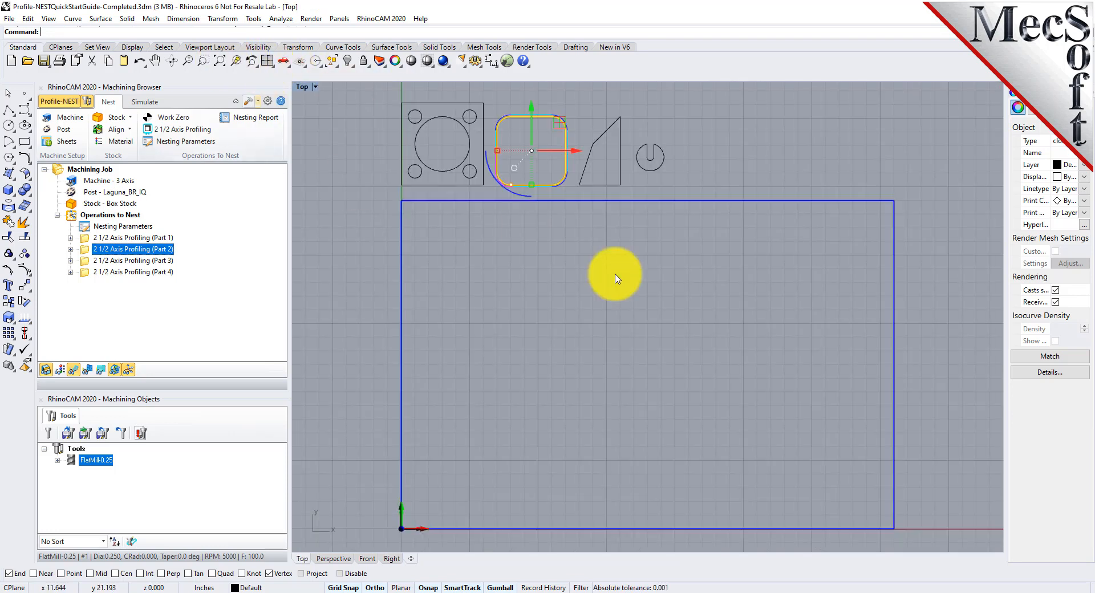
pyautogui.click(506, 288)
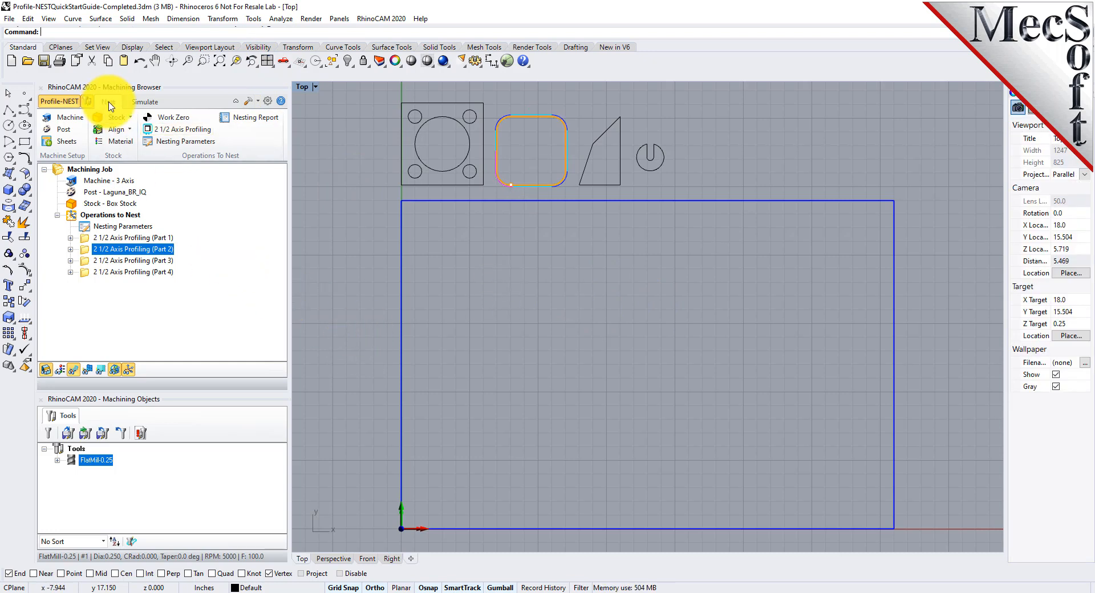
pyautogui.click(191, 141)
pyautogui.moveTo(149, 107); pyautogui.dragTo(251, 153)
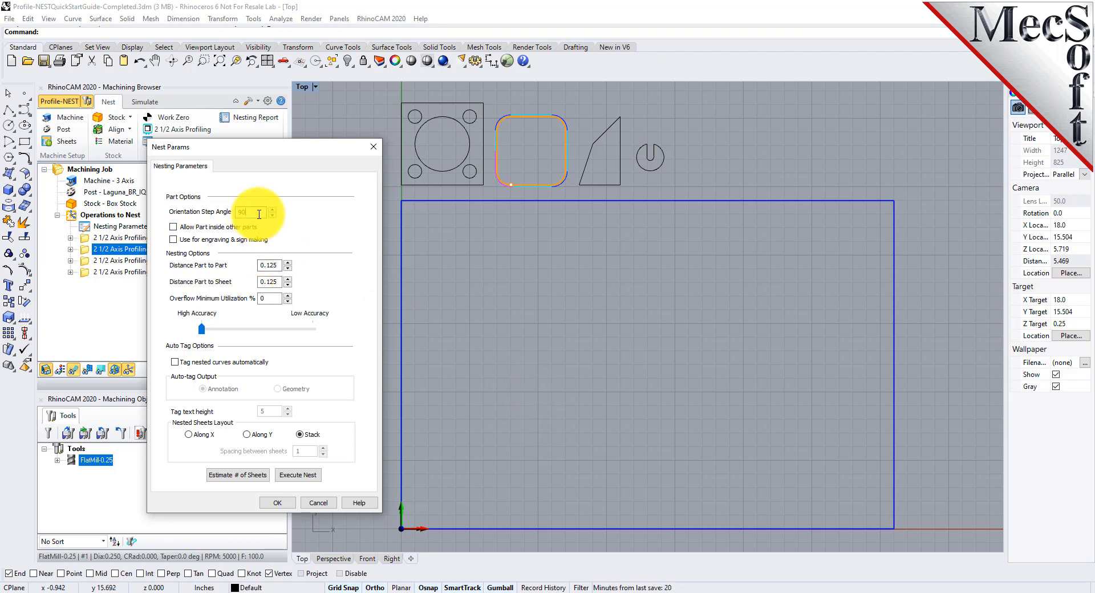
pyautogui.moveTo(234, 212)
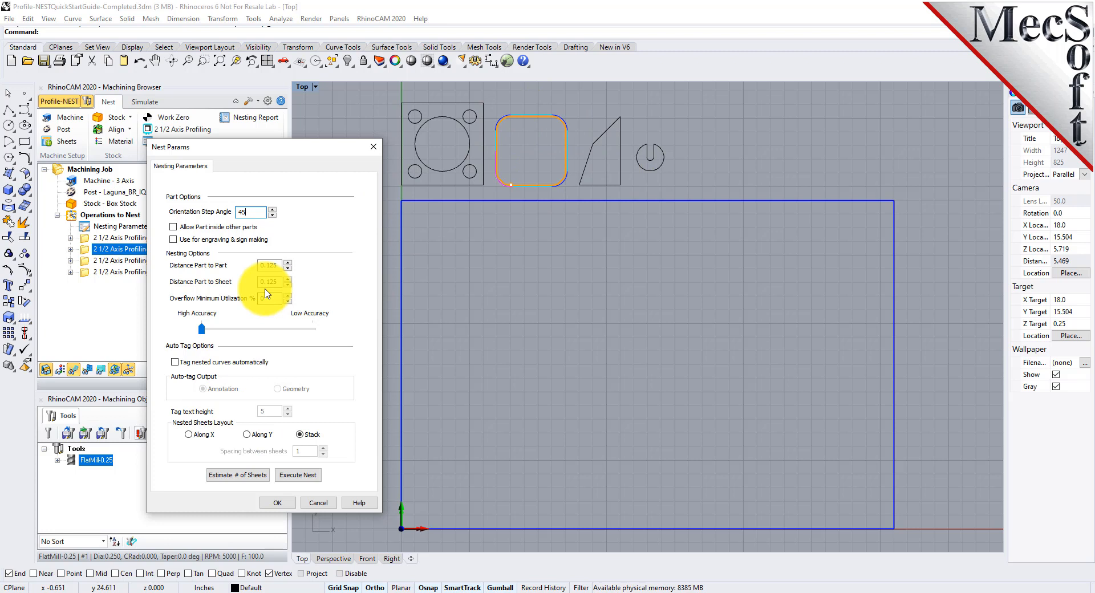
pyautogui.click(174, 228)
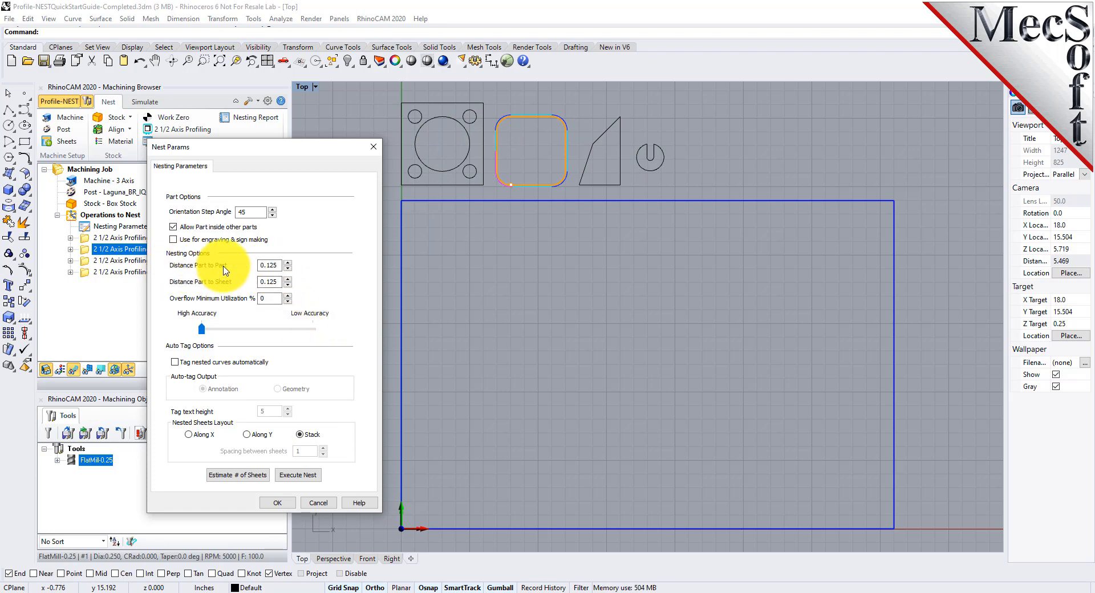
pyautogui.moveTo(279, 265); pyautogui.dragTo(243, 266)
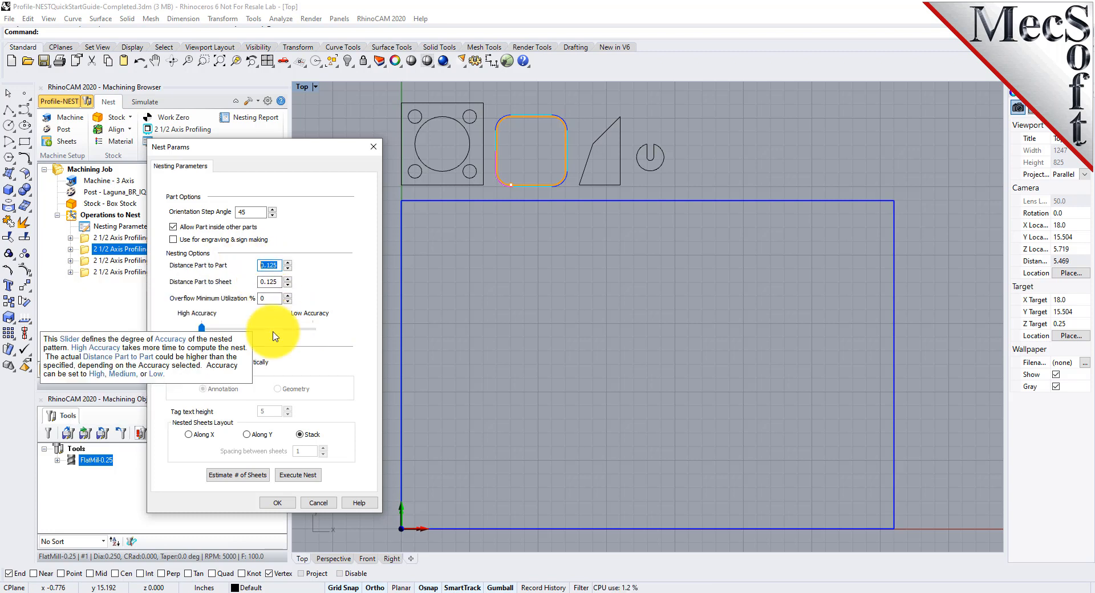
pyautogui.moveTo(279, 282); pyautogui.dragTo(251, 282)
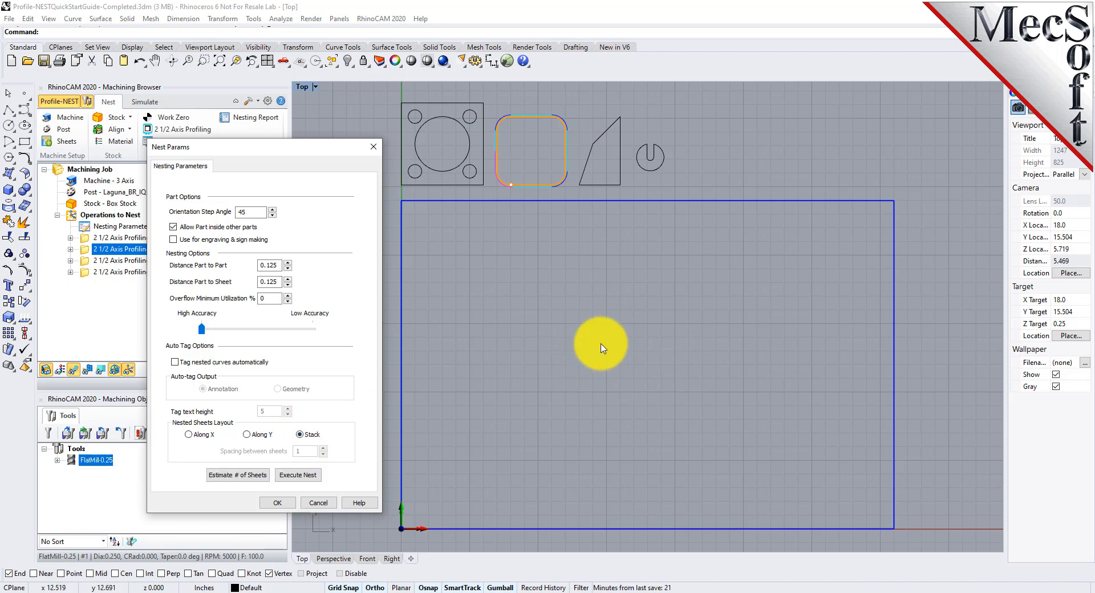
# - Try the Along X and Along Y nested sheets layouts and return to Stack
pyautogui.click(194, 436)
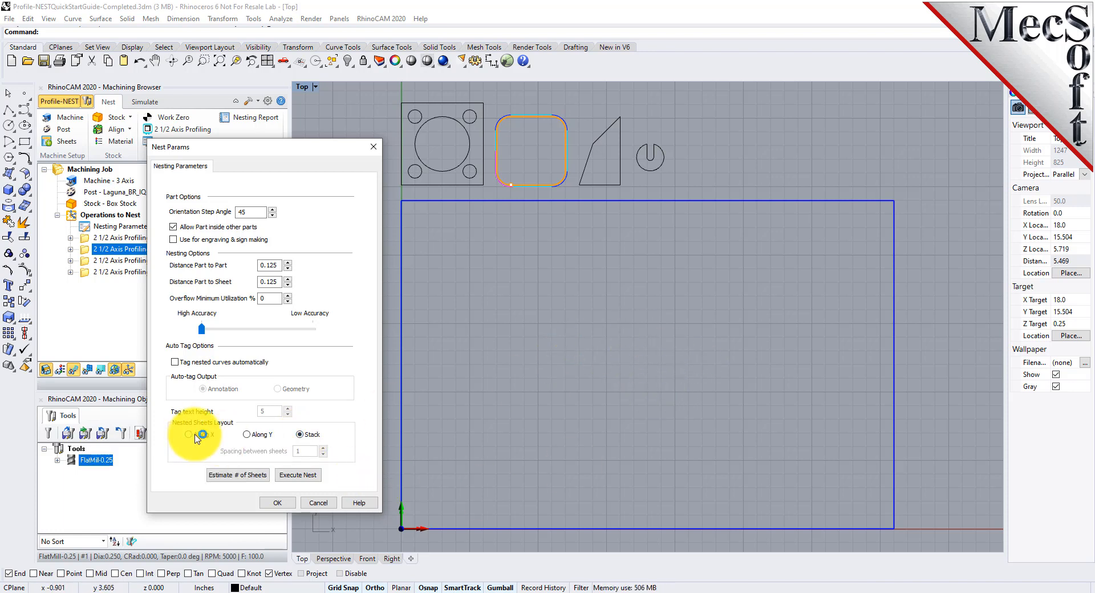
pyautogui.click(249, 435)
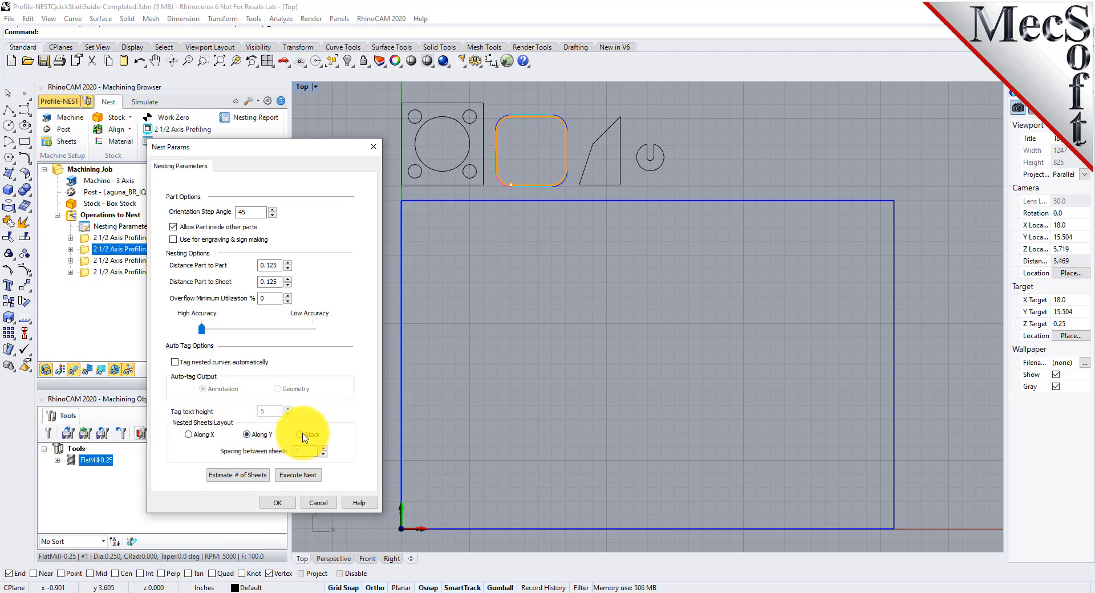
pyautogui.click(302, 437)
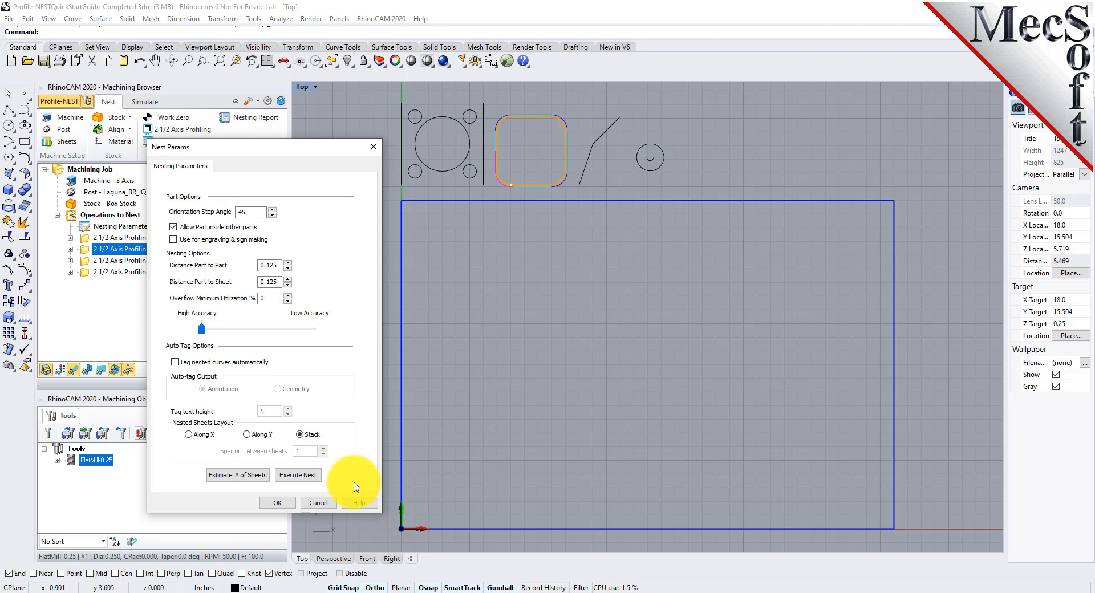
# - Estimate the number of sheets needed for the nest and update the sheet count from the estimate
pyautogui.click(237, 475)
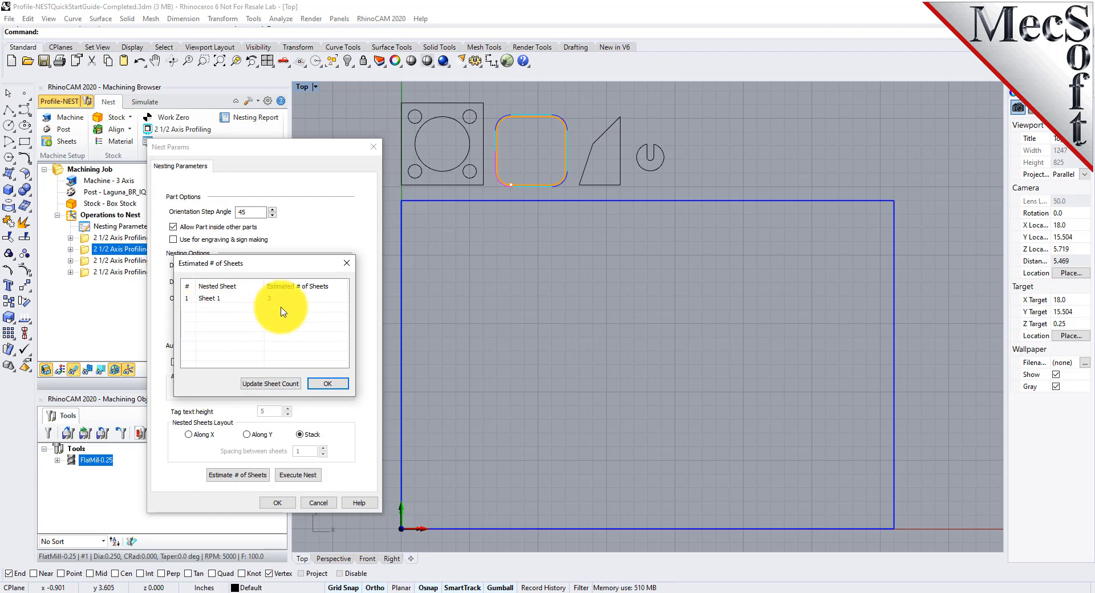
pyautogui.click(270, 383)
pyautogui.click(592, 344)
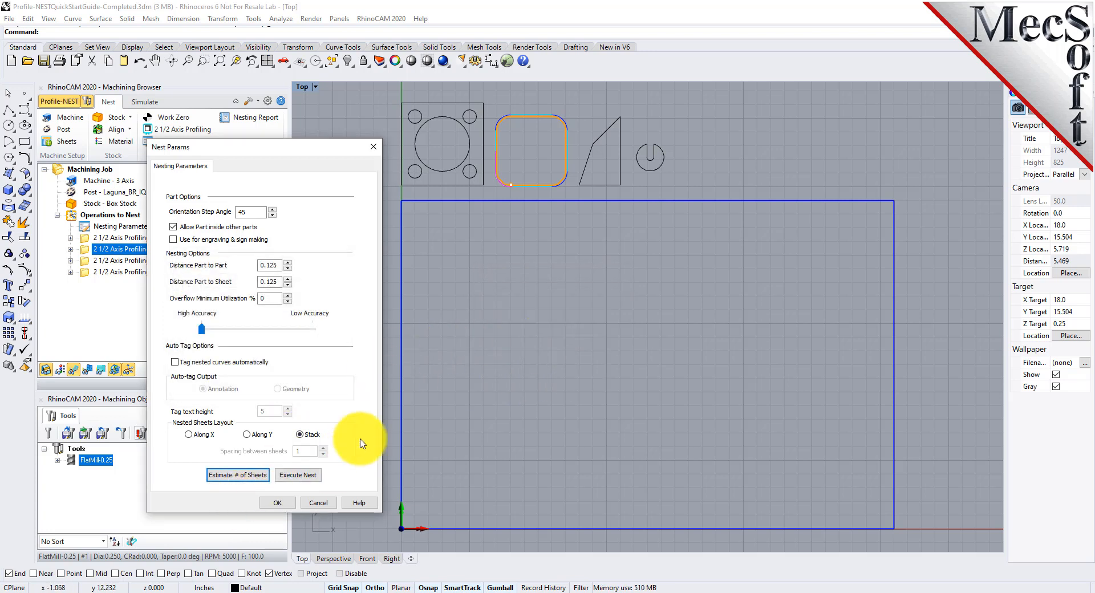
# - Execute the nest of the four parts and accept the nesting parameters
pyautogui.moveTo(266, 152); pyautogui.dragTo(313, 138)
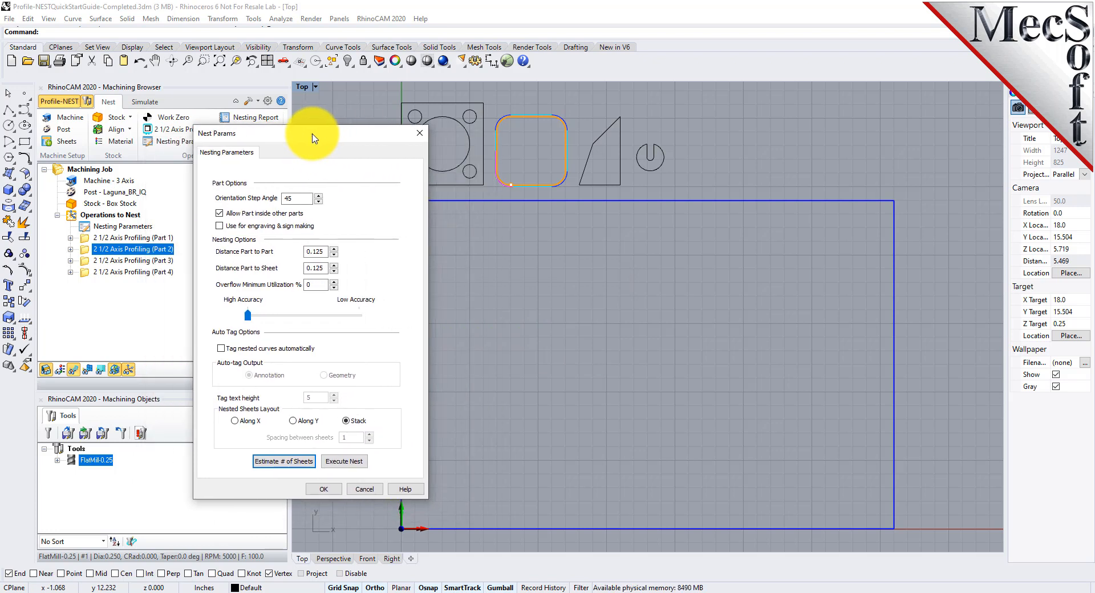
pyautogui.click(343, 462)
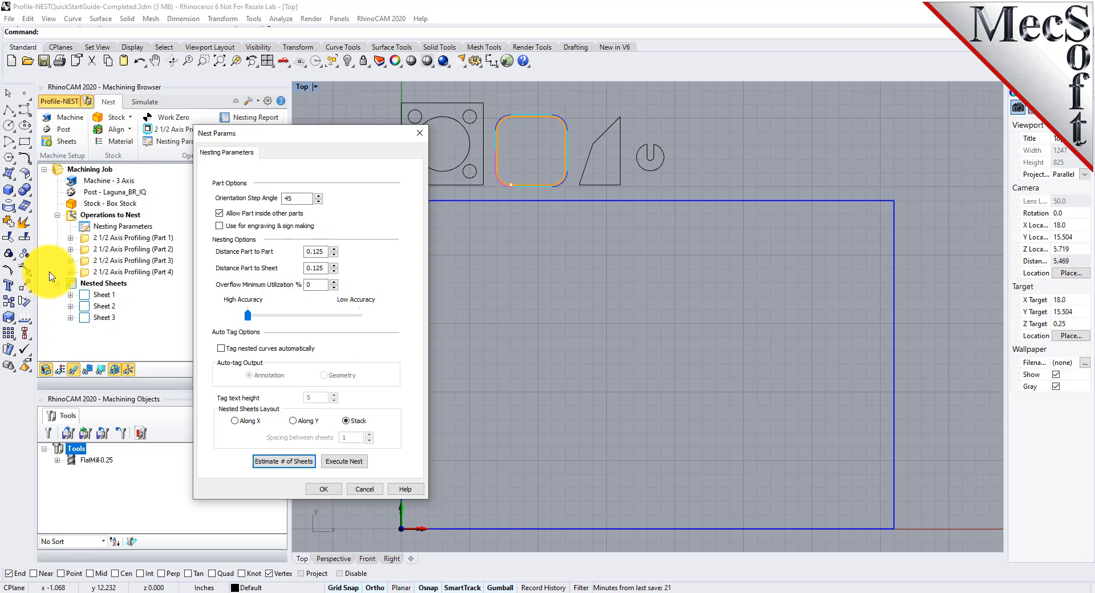
pyautogui.click(73, 288)
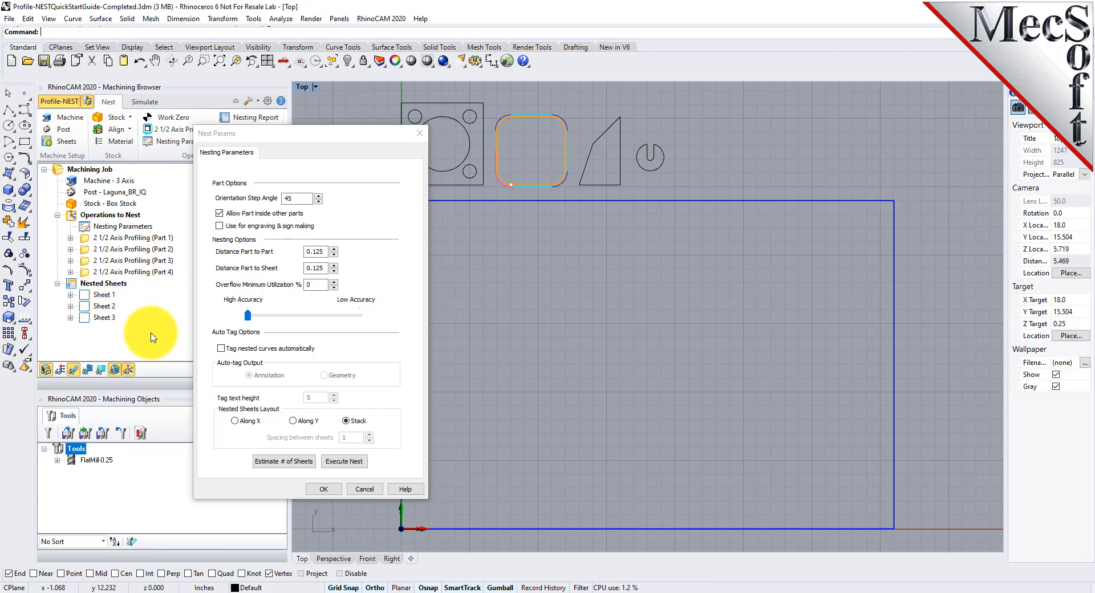
pyautogui.click(321, 489)
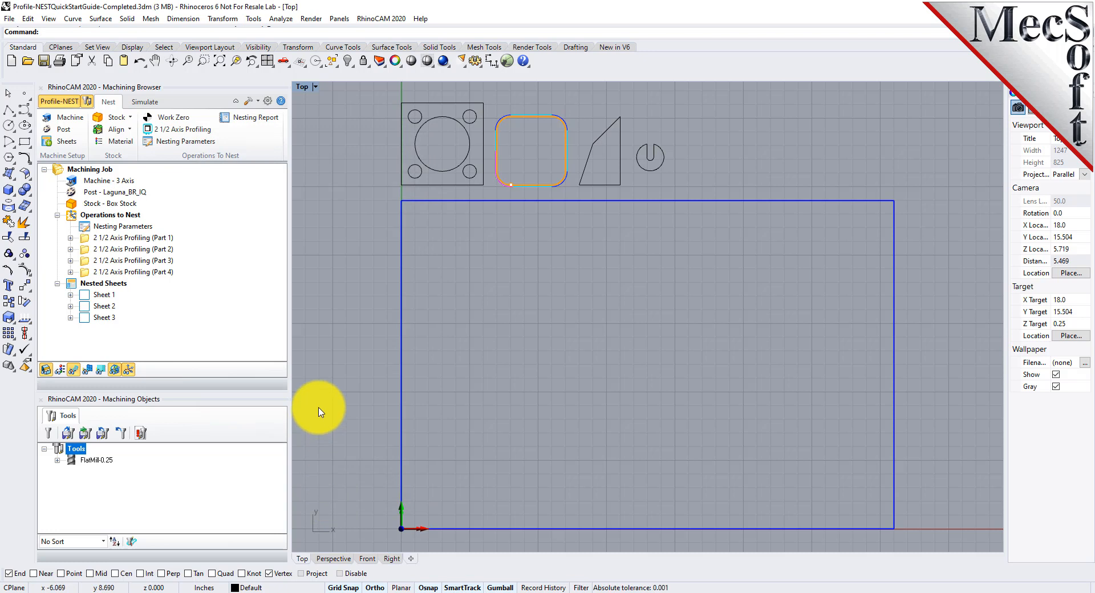
# - Examine the nested toolpaths on Sheet 1, Sheet 2 and Sheet 3, and return to Sheet 1
pyautogui.click(85, 294)
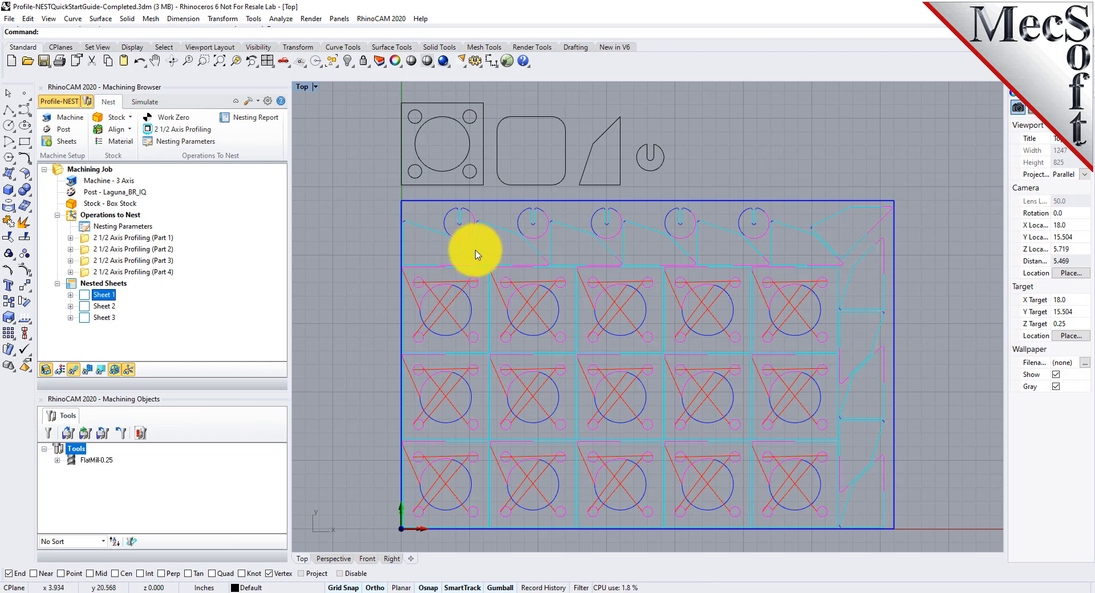
pyautogui.click(86, 308)
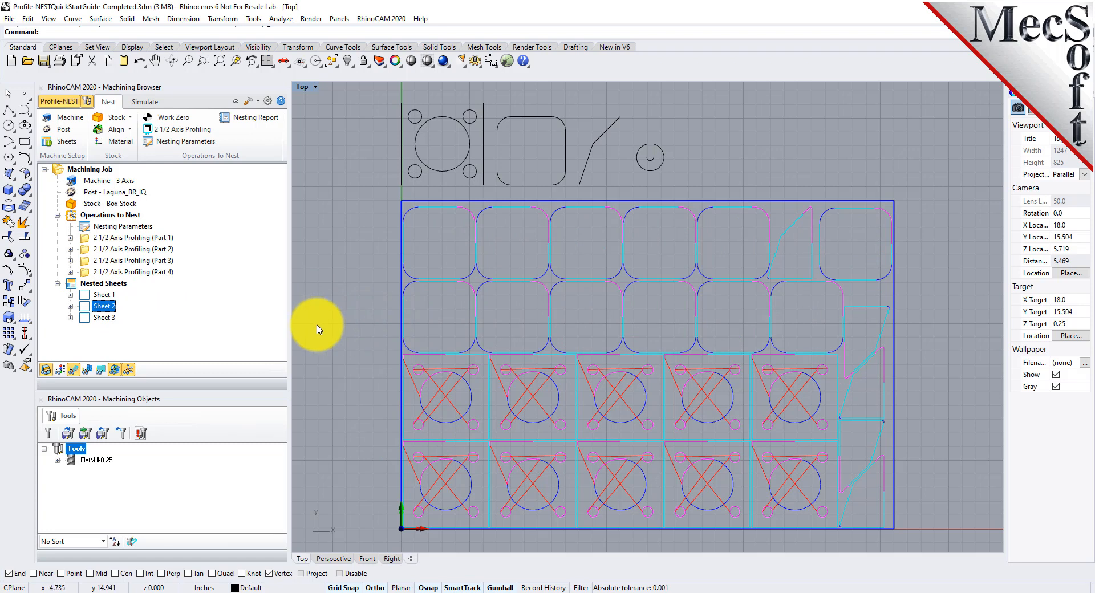
pyautogui.click(88, 317)
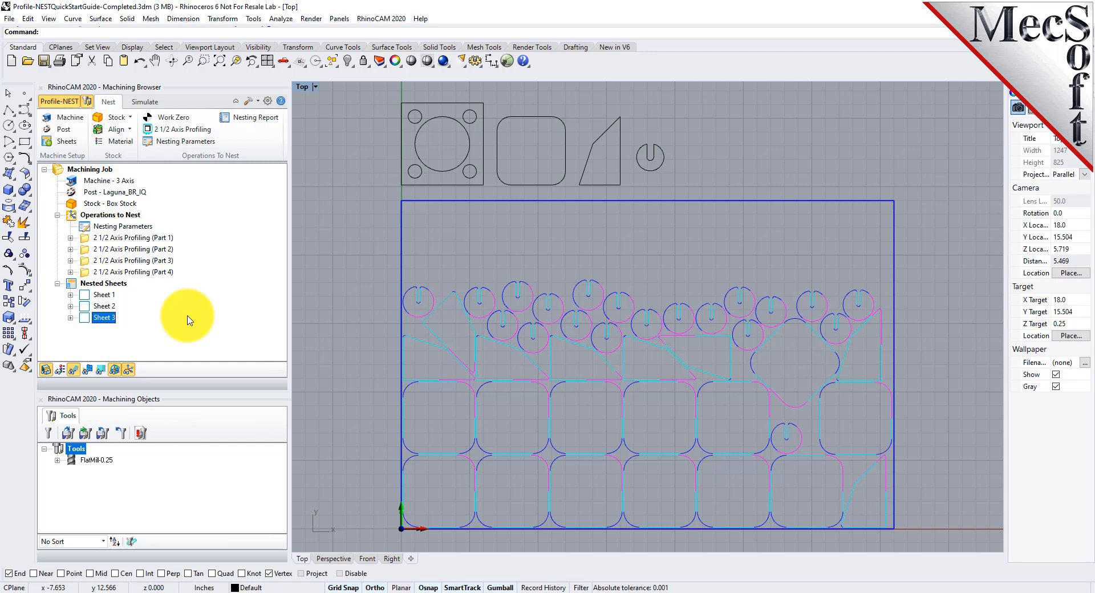
pyautogui.click(103, 295)
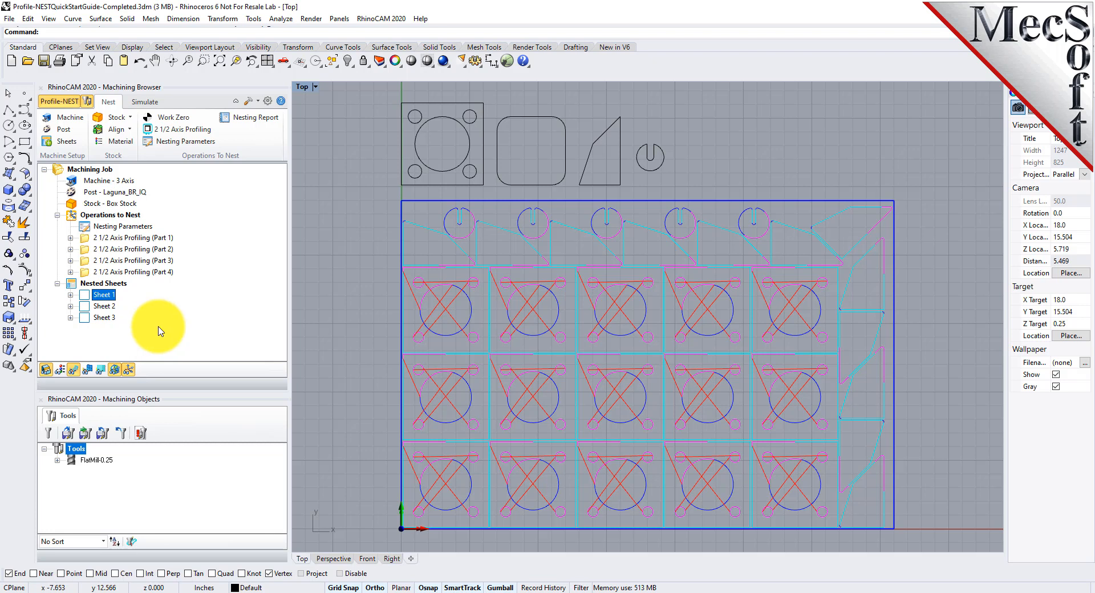
# - Review the nesting report for each sheet's utilization and part quantities, and close it
pyautogui.click(253, 122)
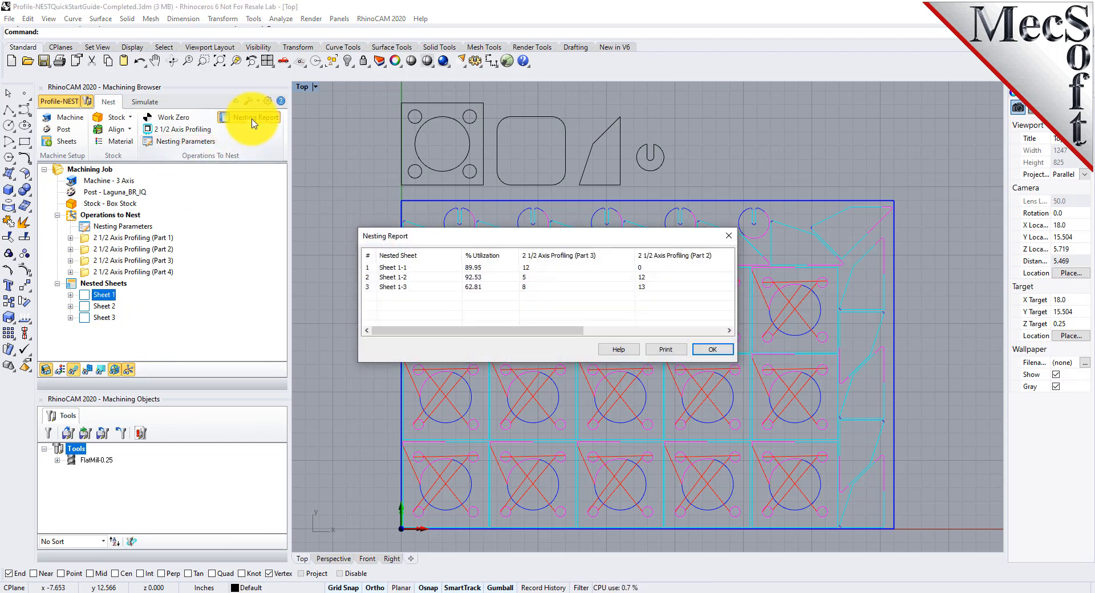
pyautogui.click(390, 267)
pyautogui.click(390, 279)
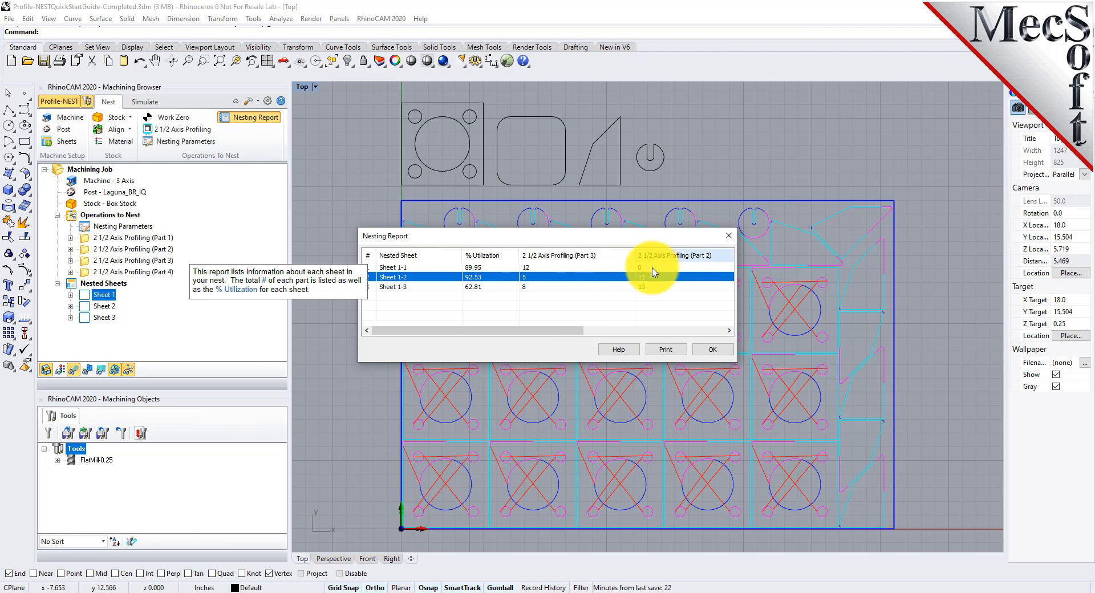
pyautogui.click(712, 349)
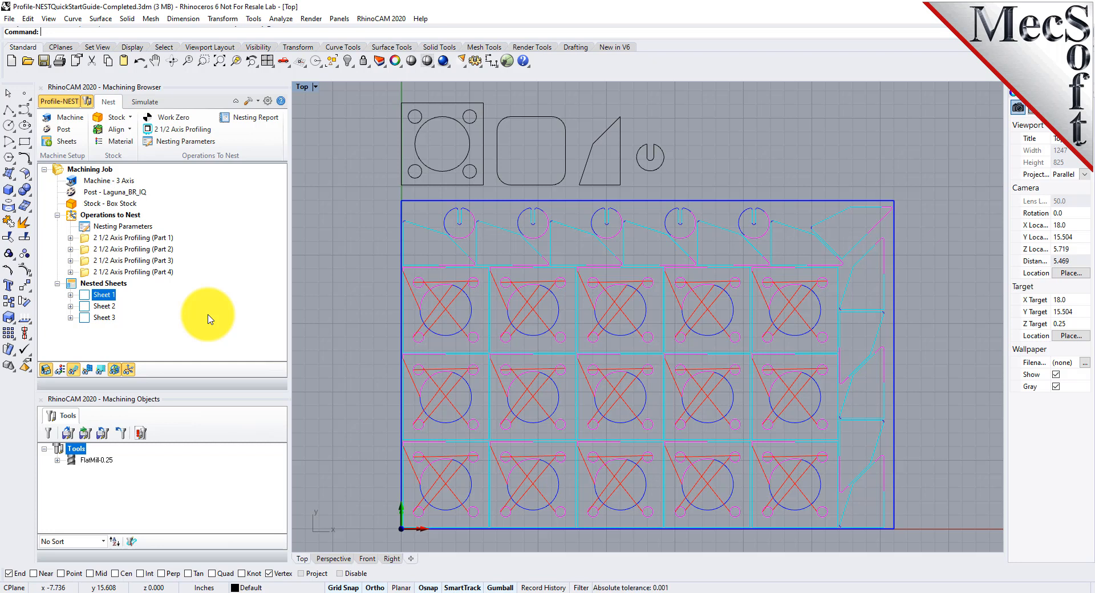
# - Fix the nesting orientation of the Part 3 wedge in its profiling operation and regenerate the operation
pyautogui.click(91, 249)
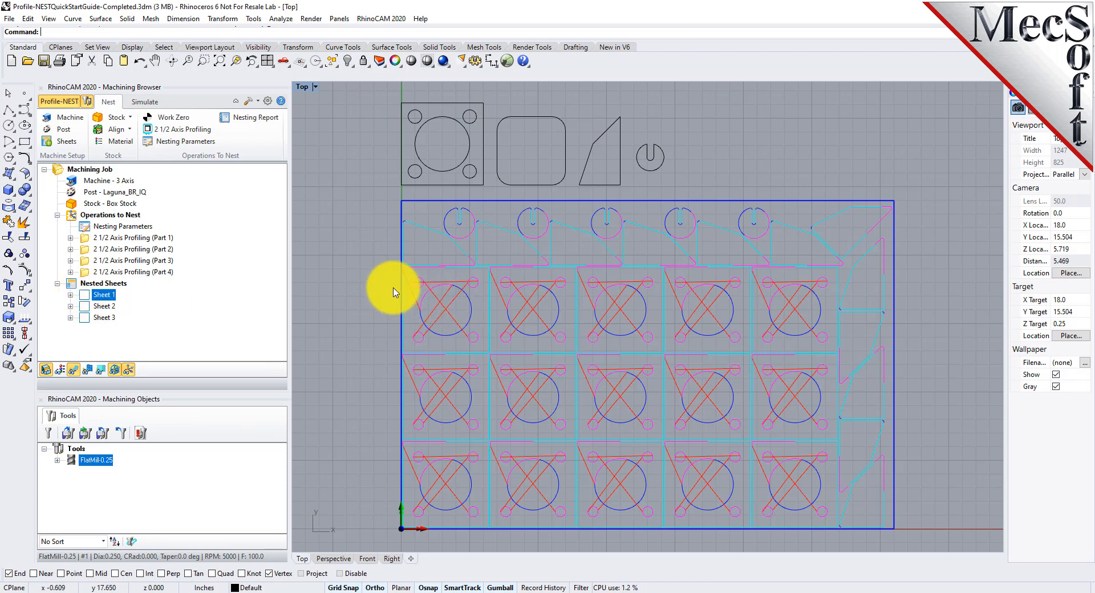
pyautogui.click(608, 136)
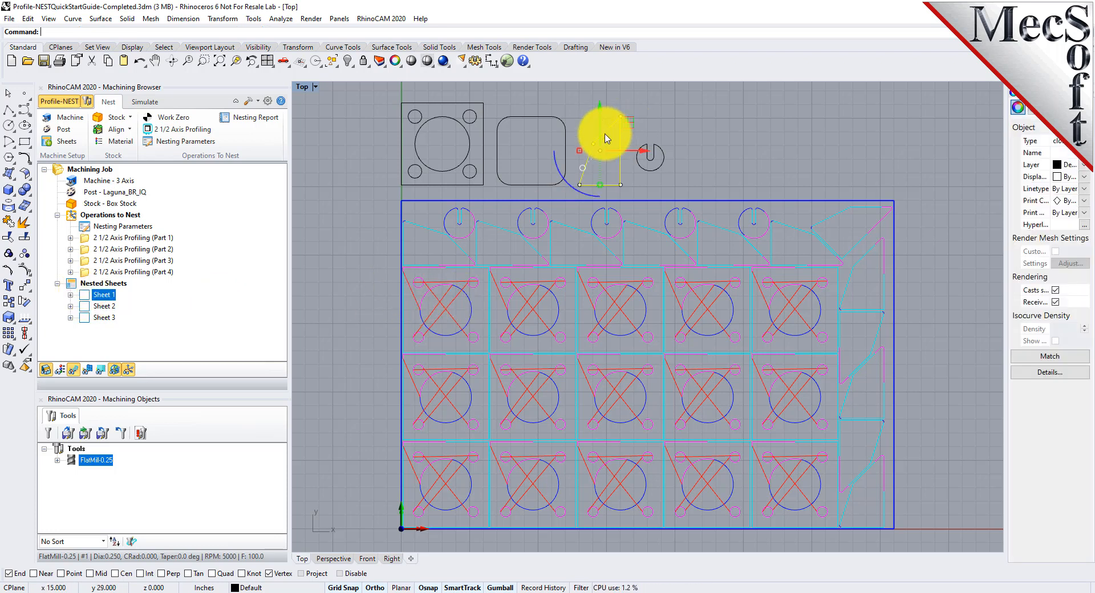
pyautogui.click(727, 150)
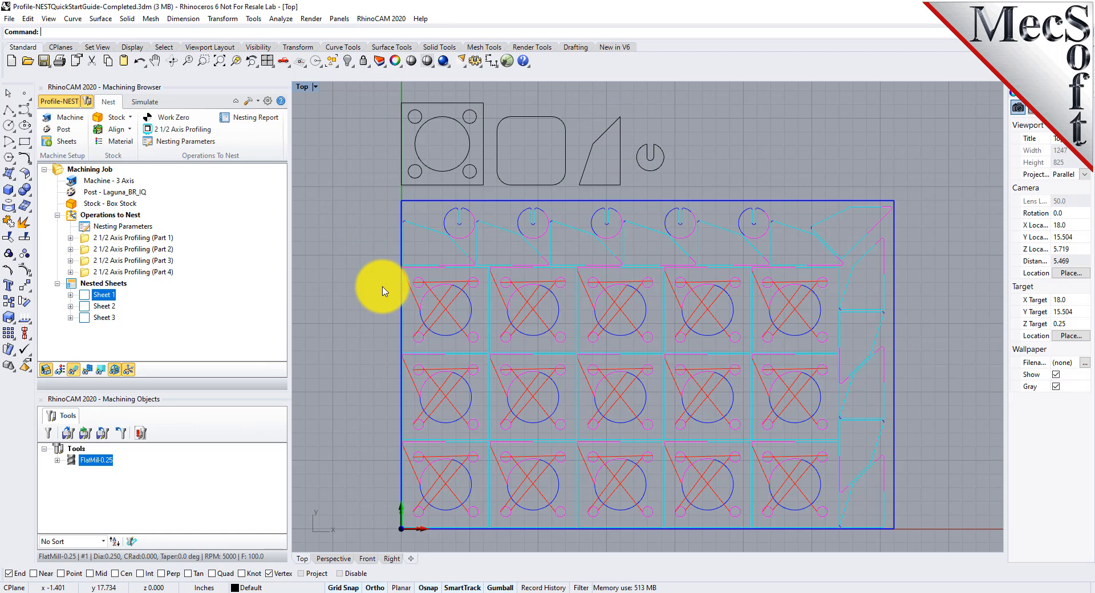
pyautogui.doubleClick(84, 261)
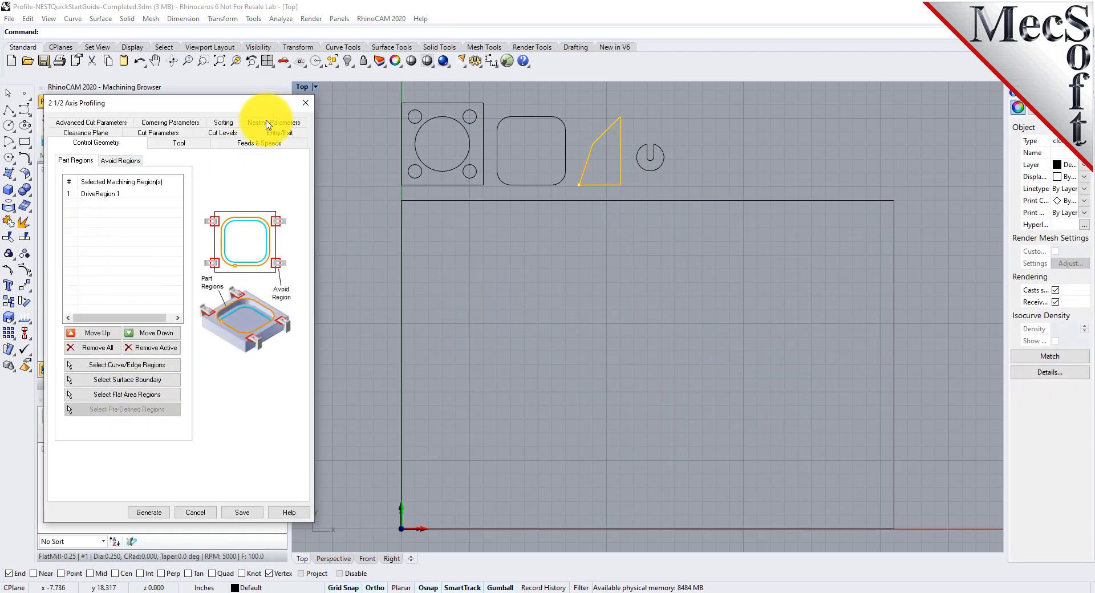
pyautogui.click(273, 121)
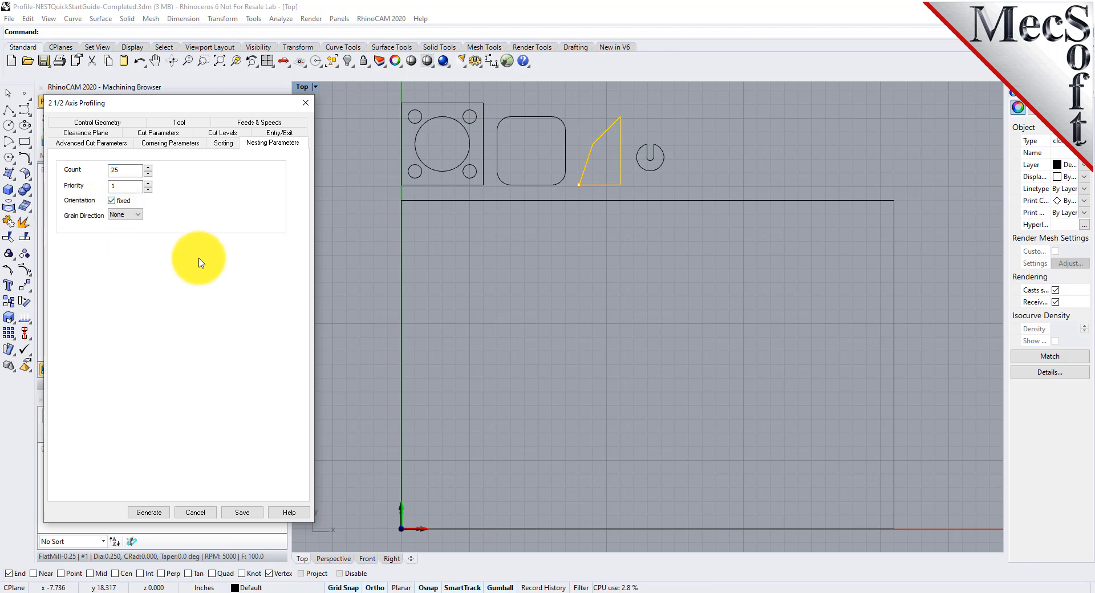
pyautogui.moveTo(192, 108); pyautogui.dragTo(270, 110)
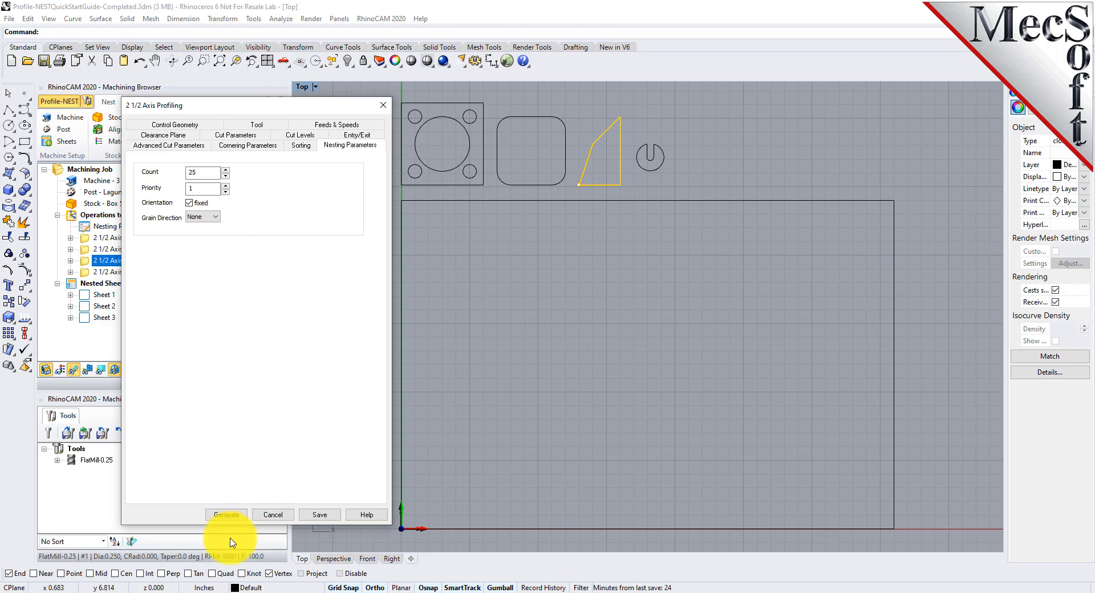
pyautogui.click(226, 515)
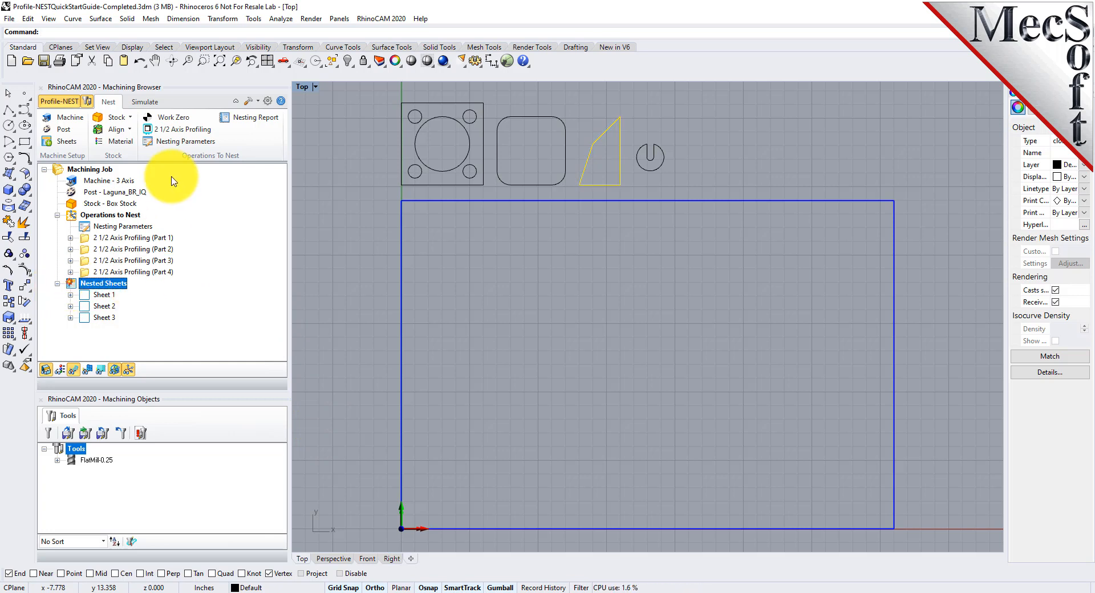
# - Execute the nest again with the current nesting parameters and display the nested layouts of Sheet 1 and Sheet 2
pyautogui.click(207, 145)
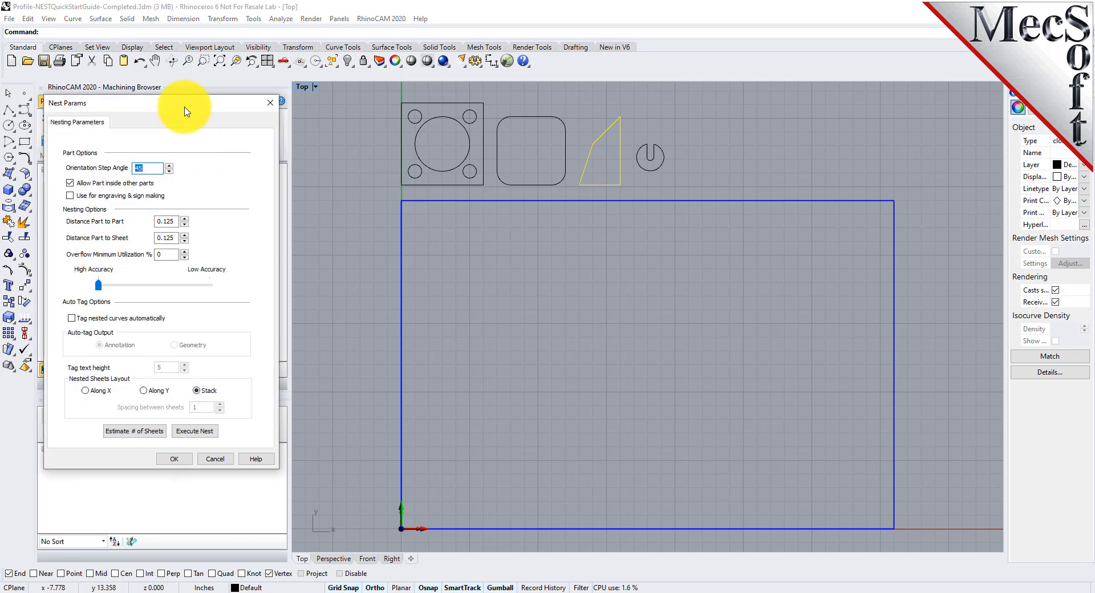
pyautogui.moveTo(203, 71); pyautogui.dragTo(293, 114)
pyautogui.click(304, 438)
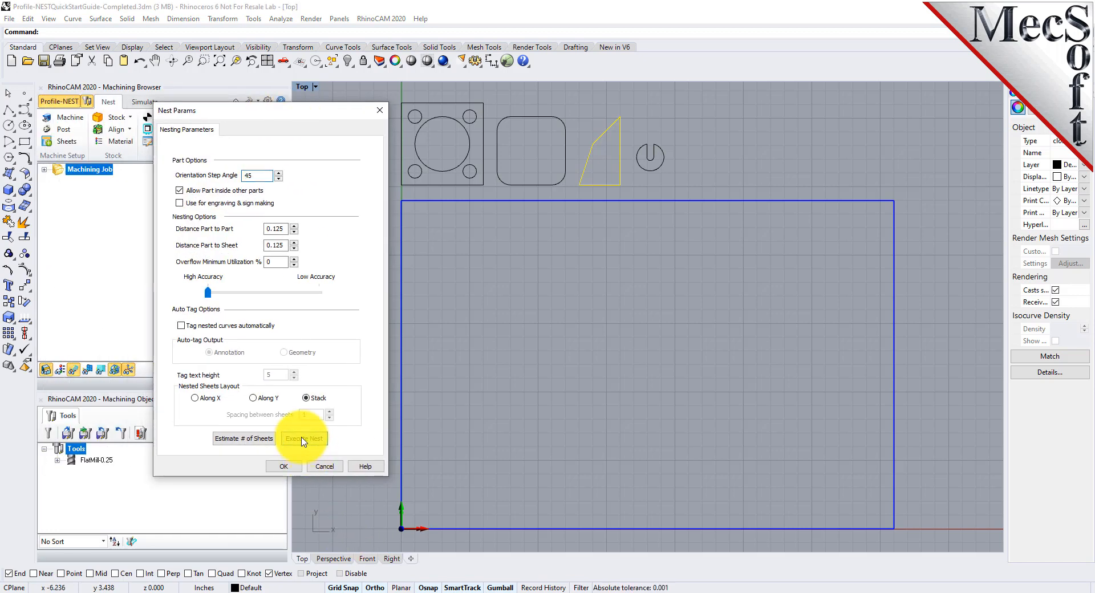
pyautogui.click(283, 466)
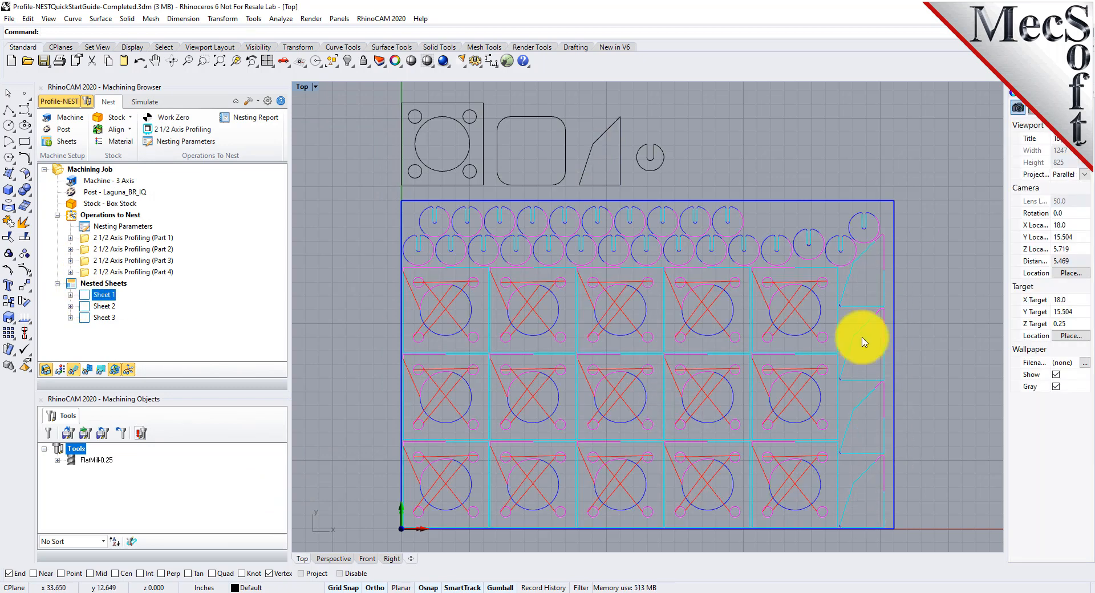
pyautogui.click(104, 306)
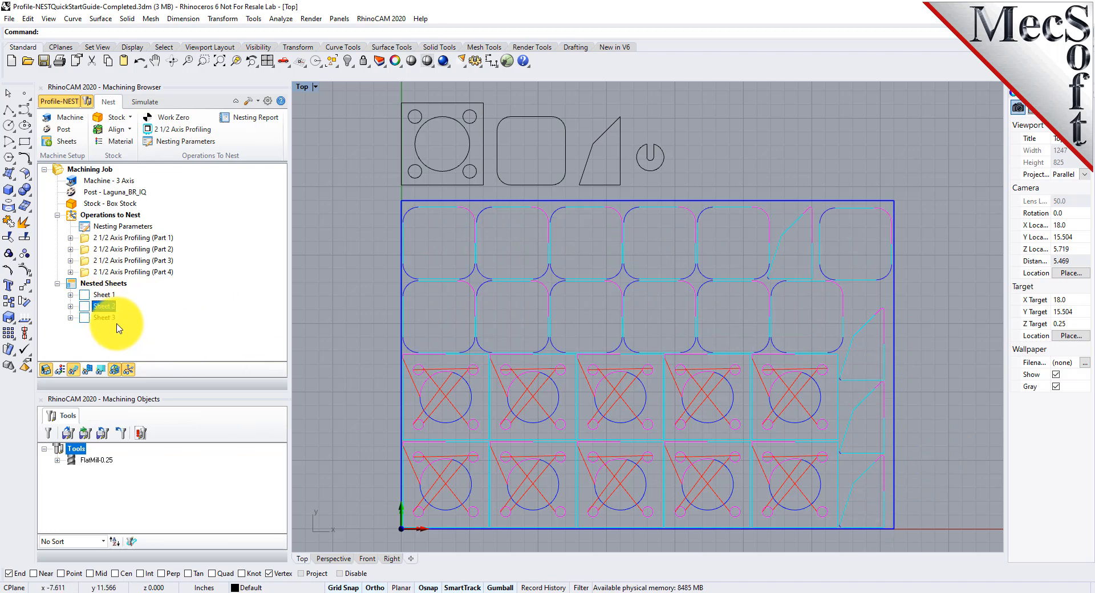
# - Examine the nested layout of Sheet 3 and return to Sheet 1
pyautogui.click(103, 317)
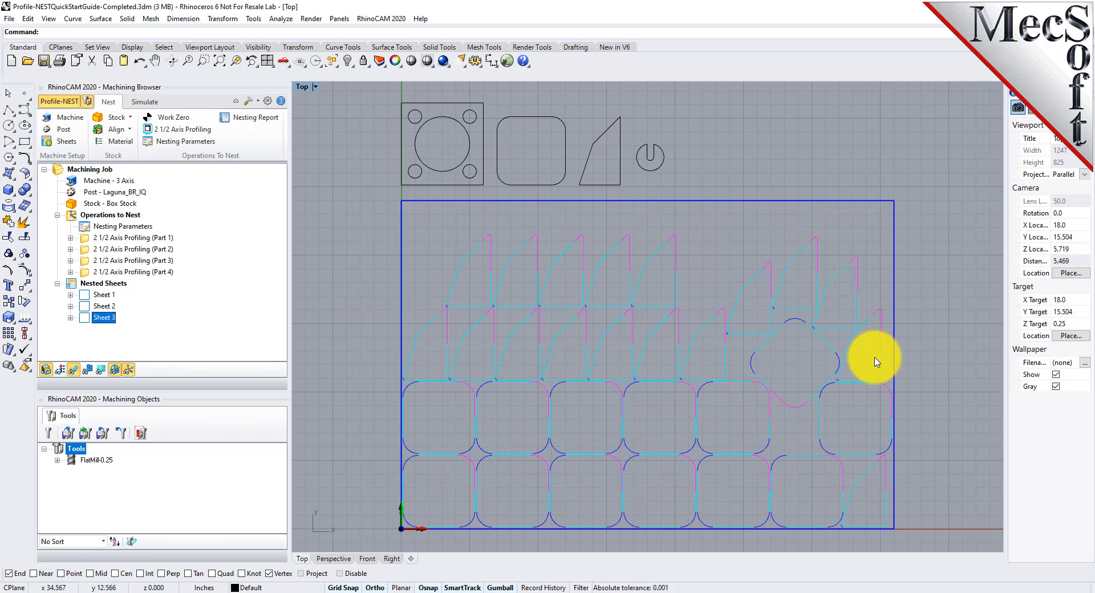
pyautogui.click(102, 294)
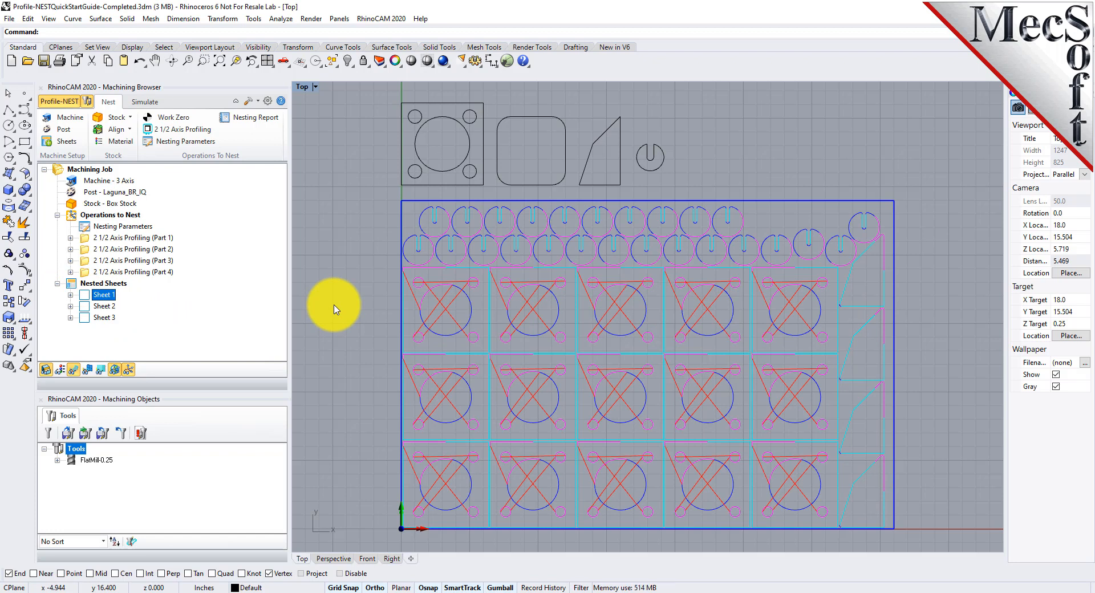
pyautogui.click(84, 239)
pyautogui.click(94, 295)
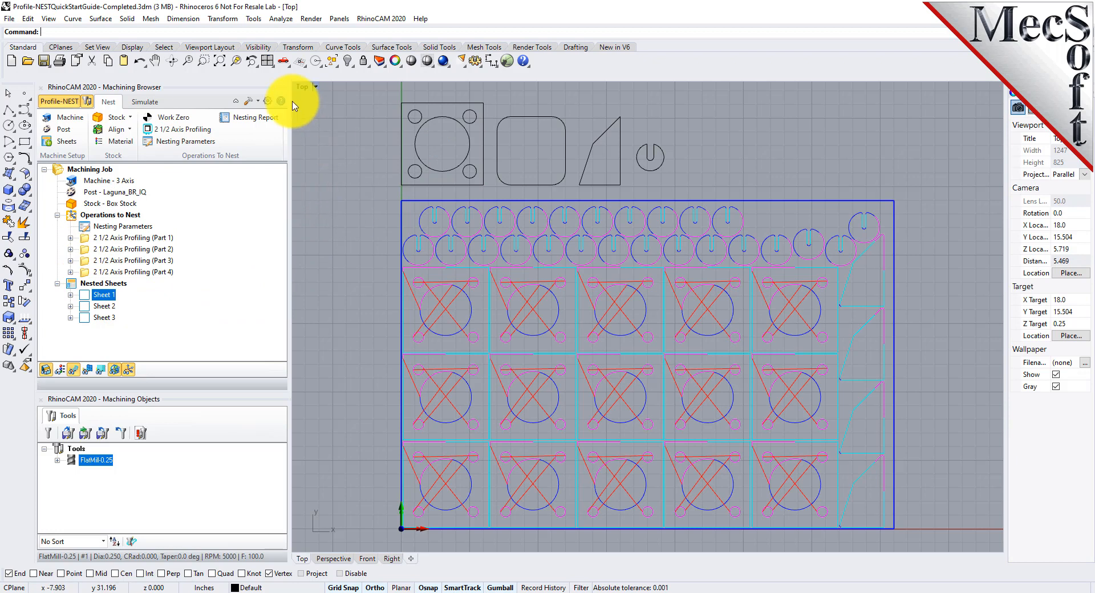
# - Set the box stock's width to 32, with length 36 and height 0.25, in the perspective view
pyautogui.click(289, 65)
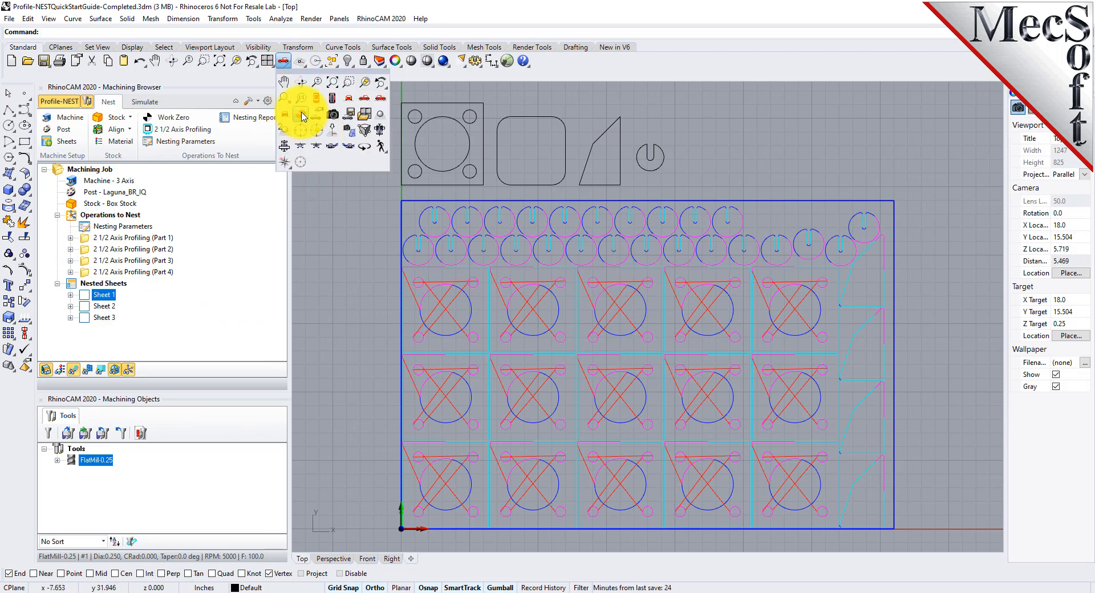
pyautogui.click(302, 117)
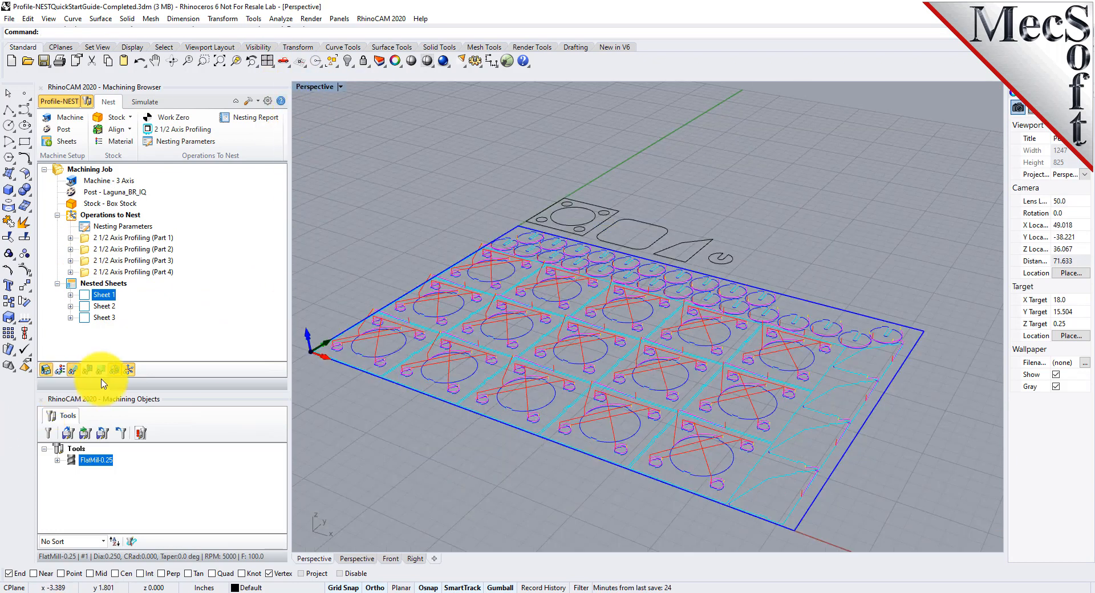
pyautogui.doubleClick(78, 209)
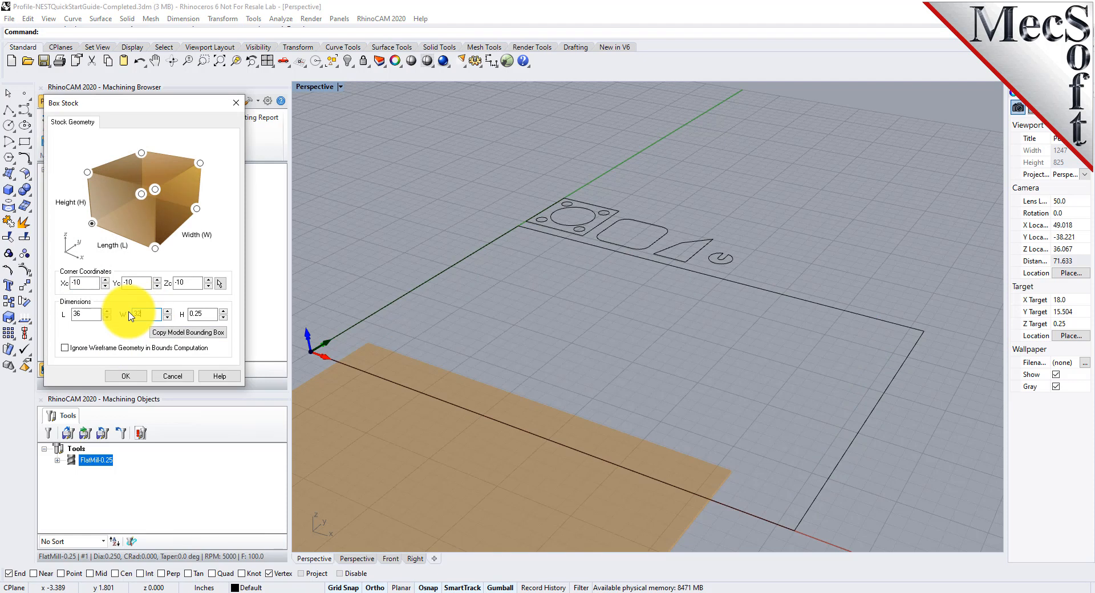
pyautogui.click(124, 376)
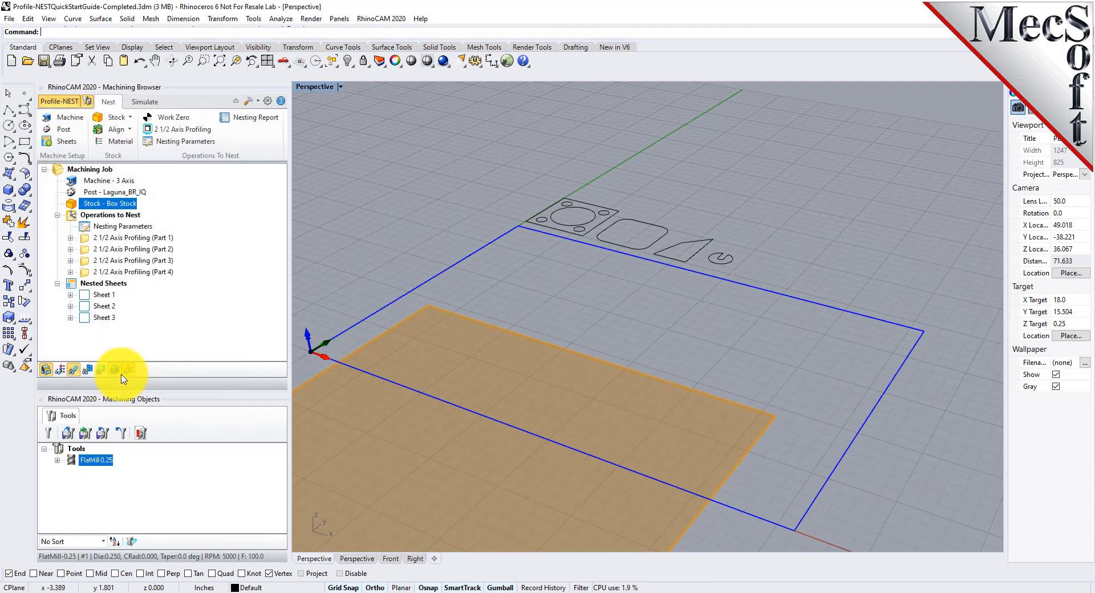
# - Align the stock about the part with Bottom Z alignment and South West XY alignment
pyautogui.click(129, 129)
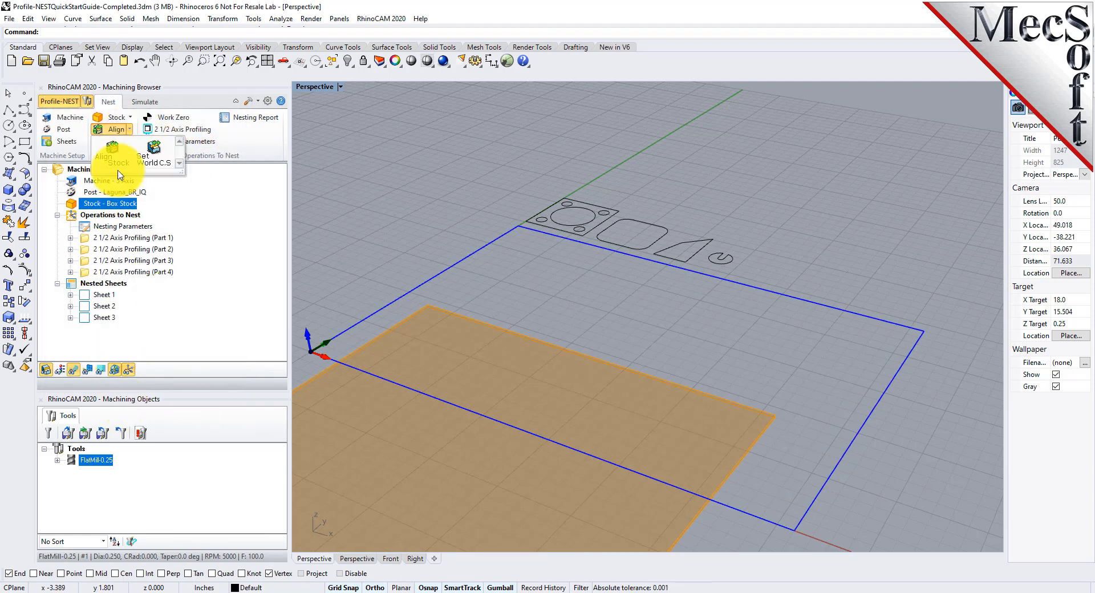
pyautogui.click(140, 196)
pyautogui.click(167, 265)
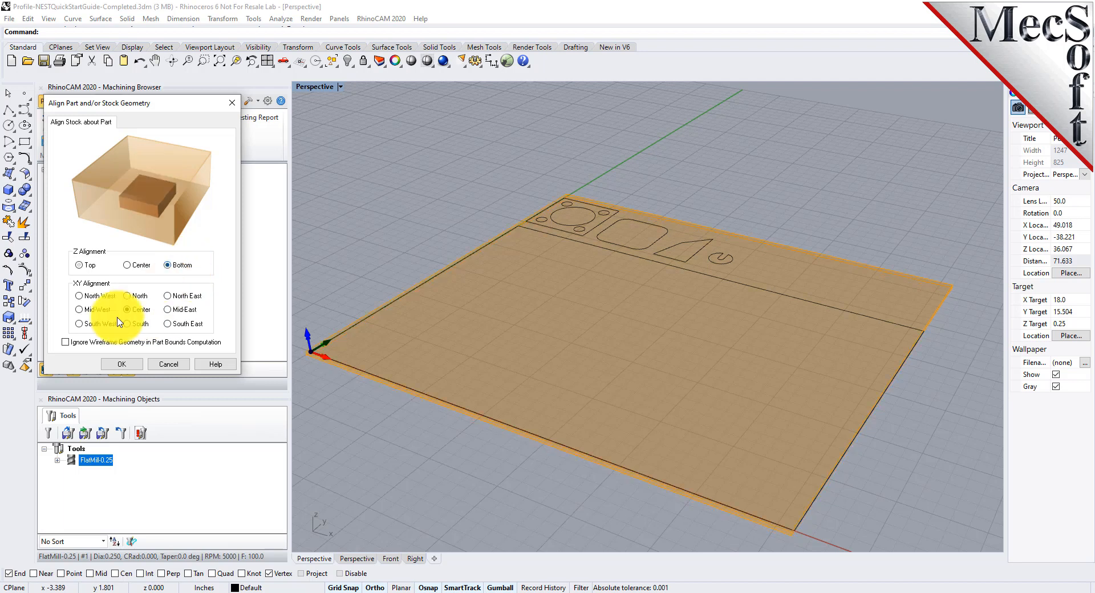
pyautogui.click(78, 324)
pyautogui.click(121, 364)
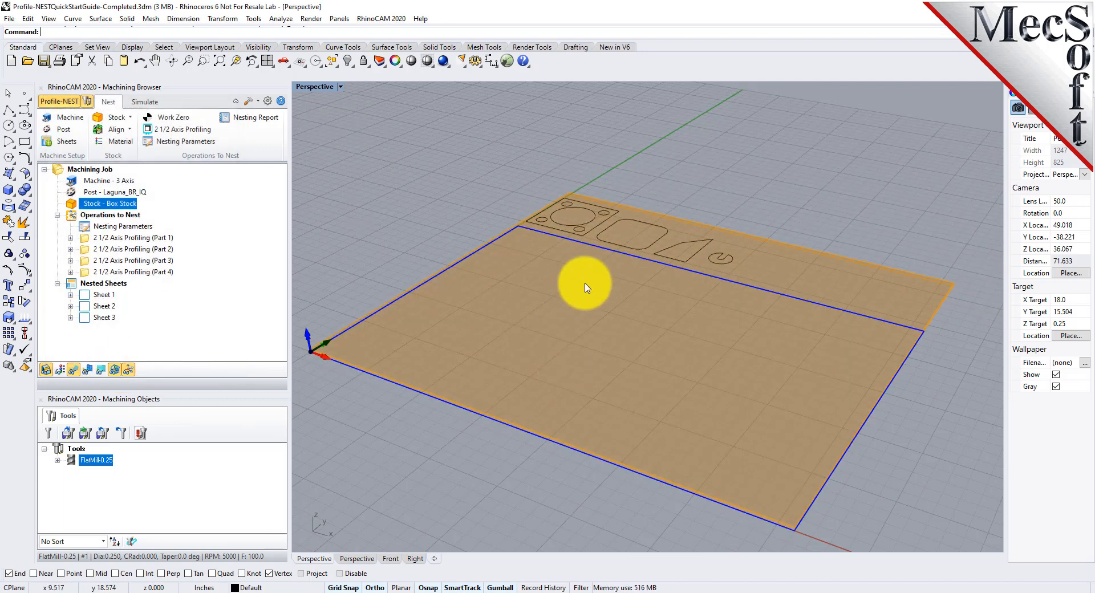
# - Run the cut material simulation of the four profiling operations under Operations to Nest
pyautogui.scroll(5, 487, 196)
pyautogui.scroll(2, 713, 217)
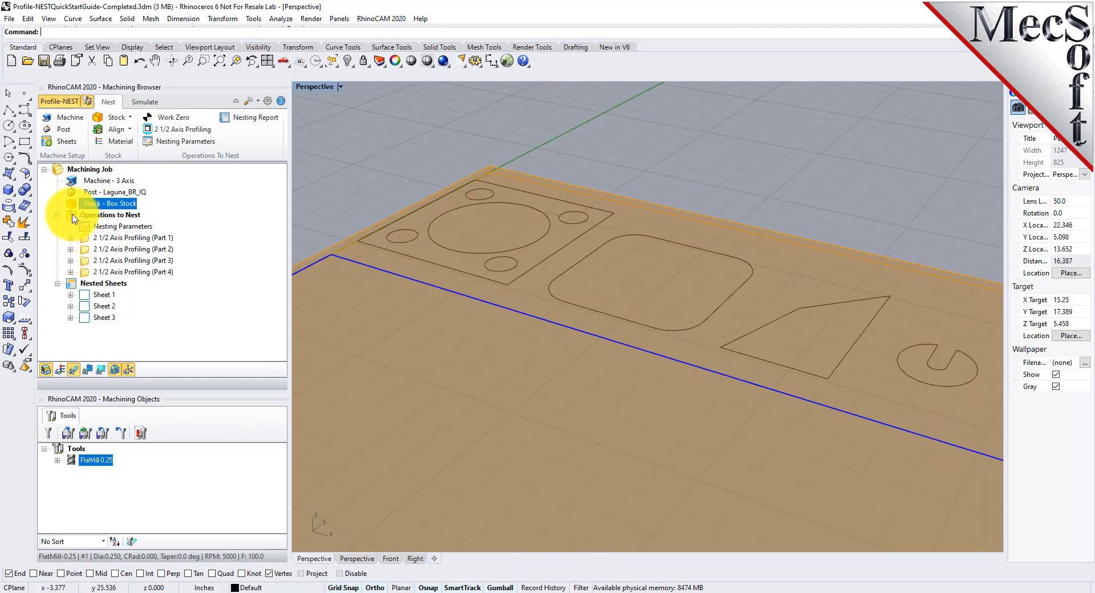
pyautogui.click(145, 101)
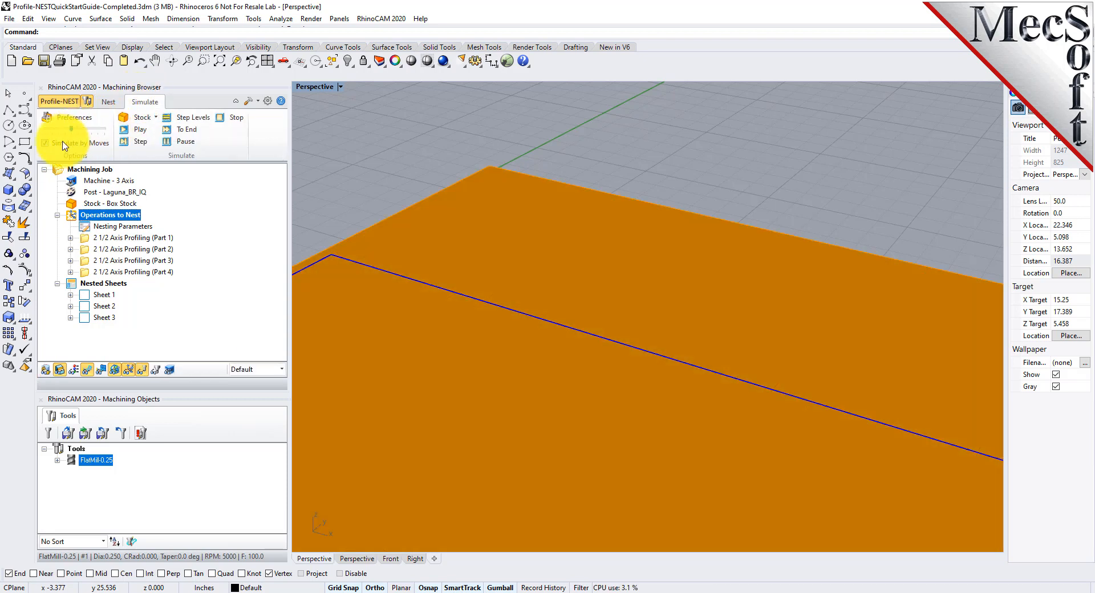
pyautogui.click(141, 130)
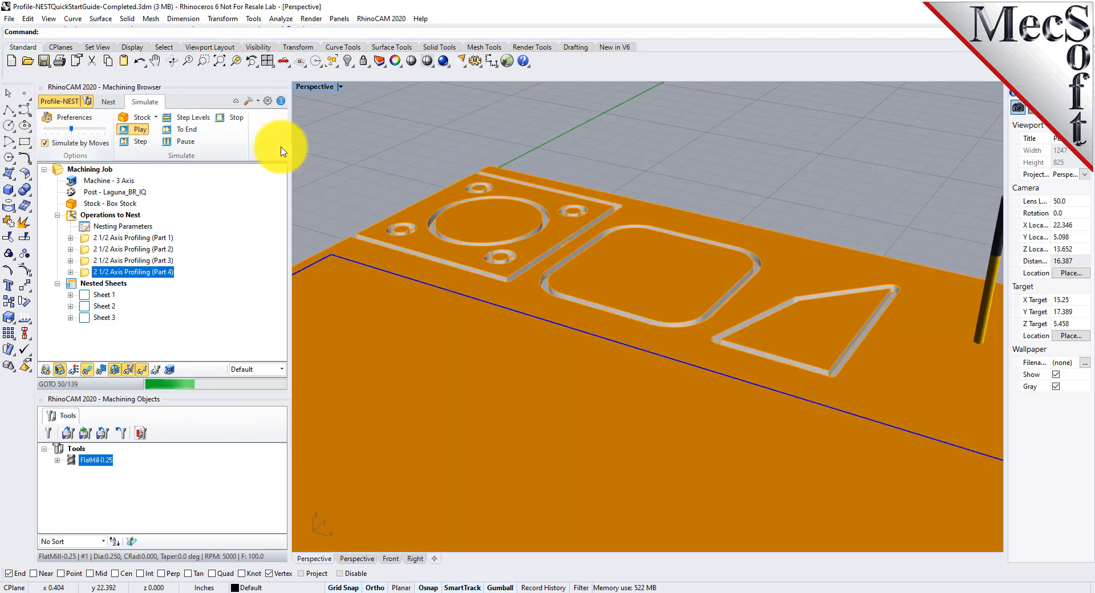
# - Inspect the simulated cuts and bridges of the original parts from the top view
pyautogui.click(285, 61)
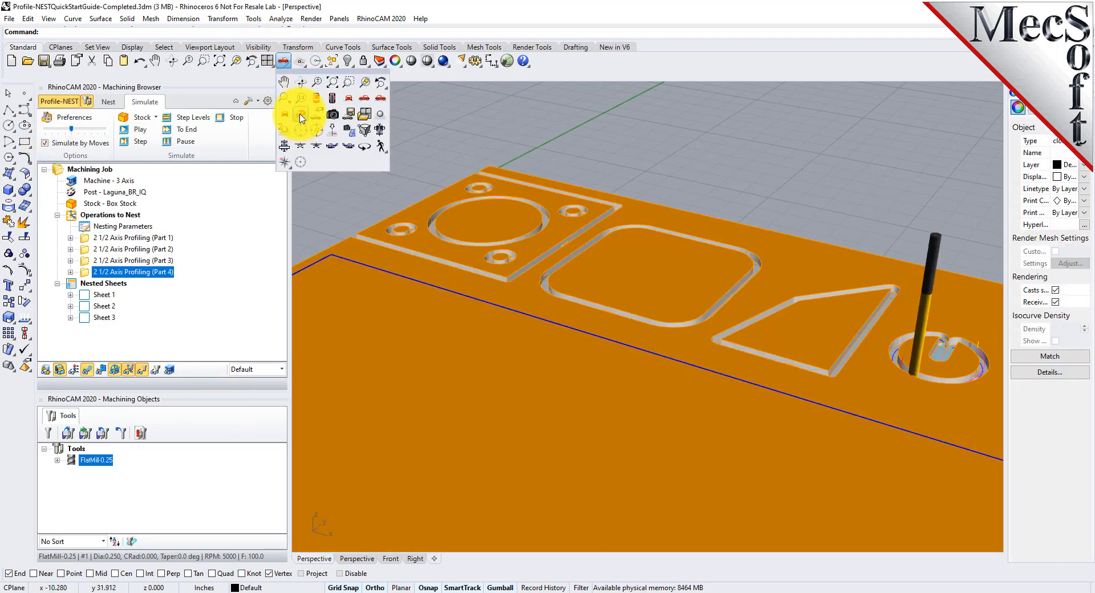
pyautogui.click(301, 117)
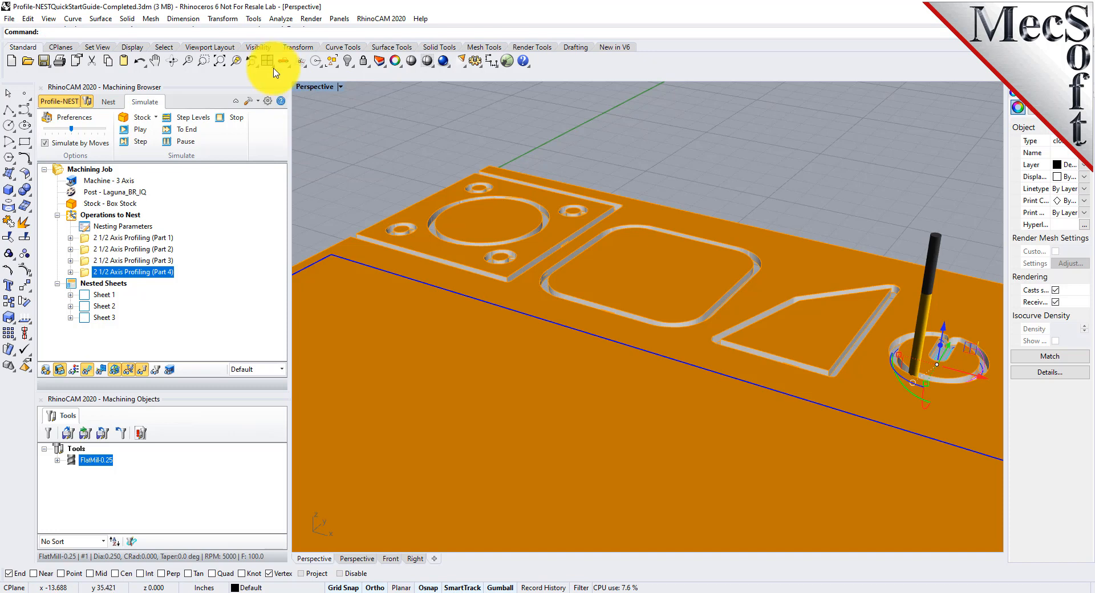
pyautogui.click(290, 68)
pyautogui.click(314, 102)
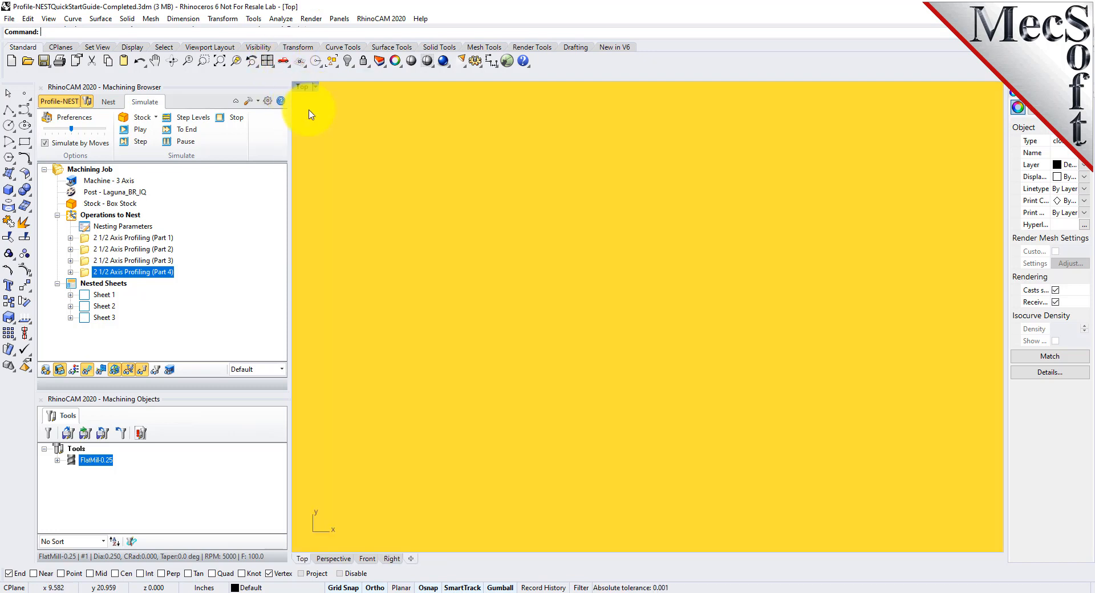
pyautogui.scroll(5, 314, 204)
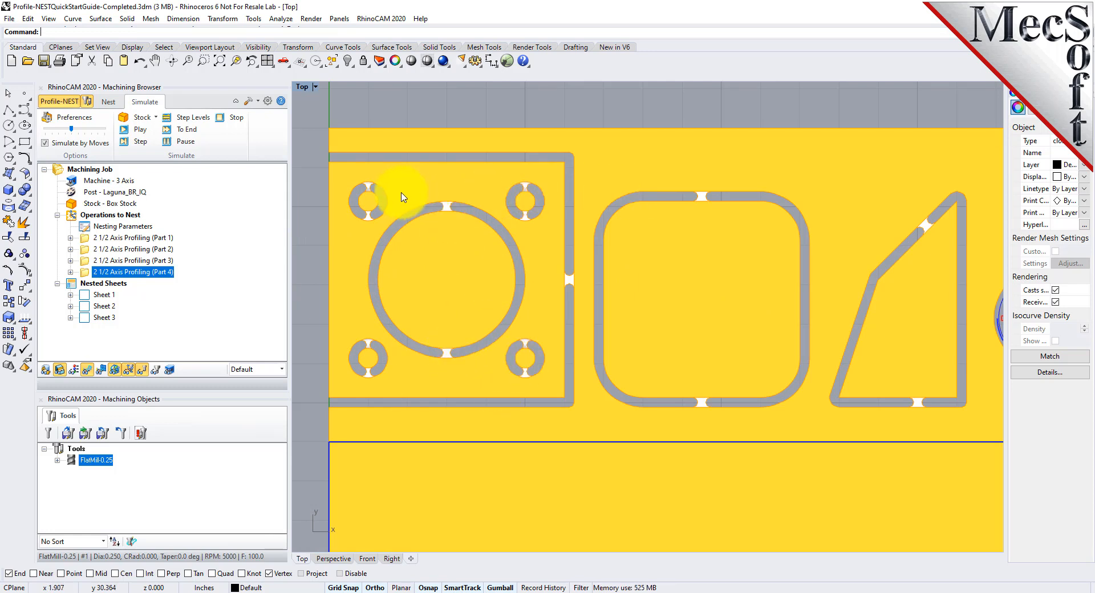
pyautogui.scroll(-5, 379, 176)
pyautogui.scroll(-1, 486, 143)
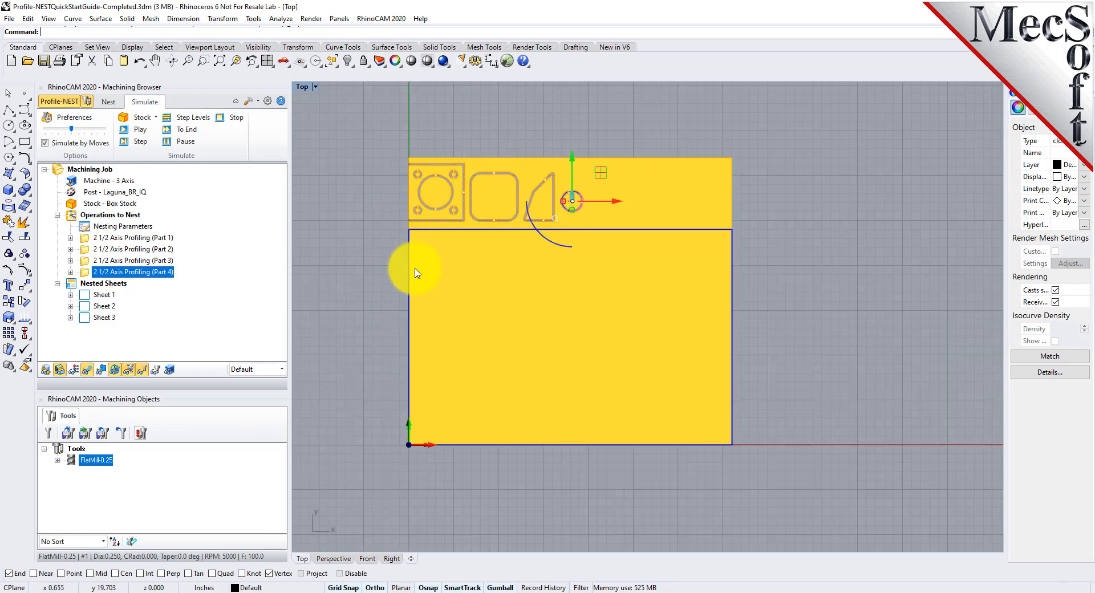
# - Simulate the nested toolpaths of Sheet 1 in the perspective view at the highest simulation speed
pyautogui.click(284, 61)
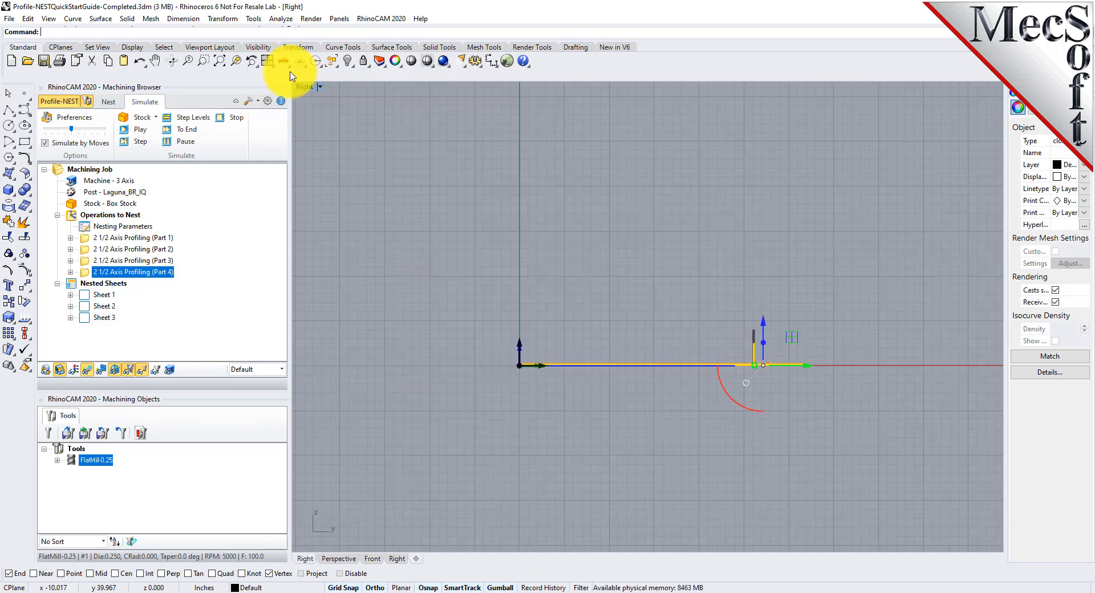
pyautogui.click(283, 61)
pyautogui.click(304, 119)
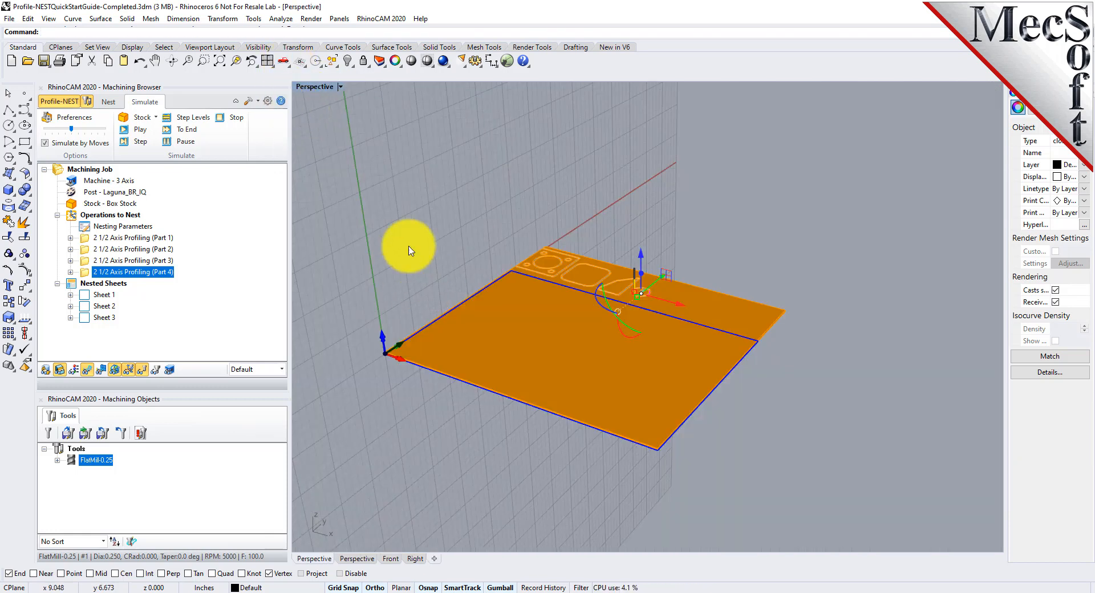
pyautogui.click(284, 61)
pyautogui.click(311, 99)
pyautogui.click(283, 60)
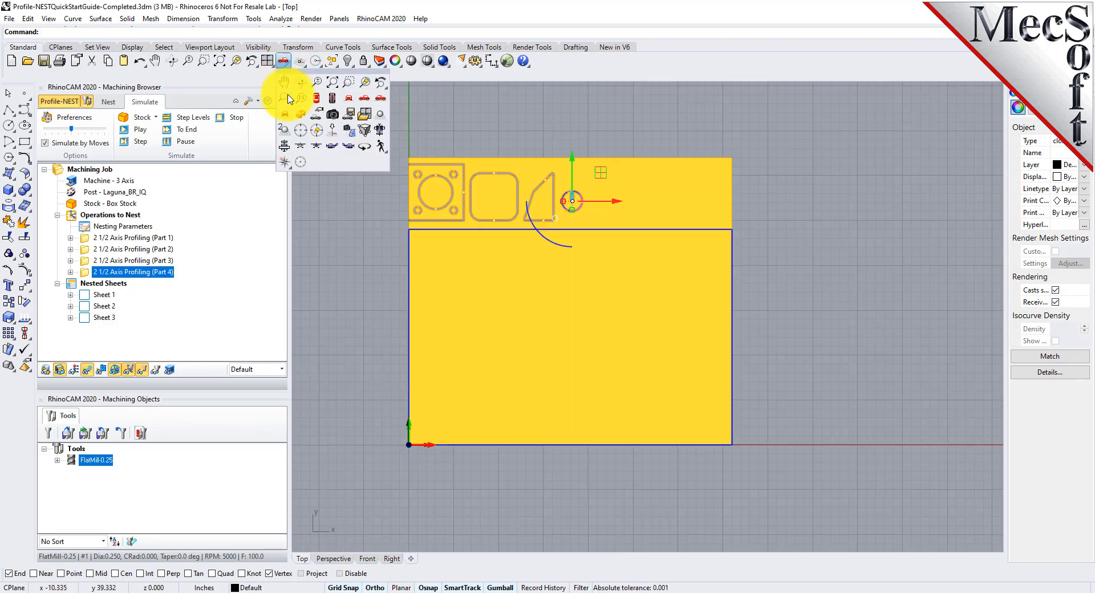
pyautogui.click(302, 118)
pyautogui.scroll(3, 536, 300)
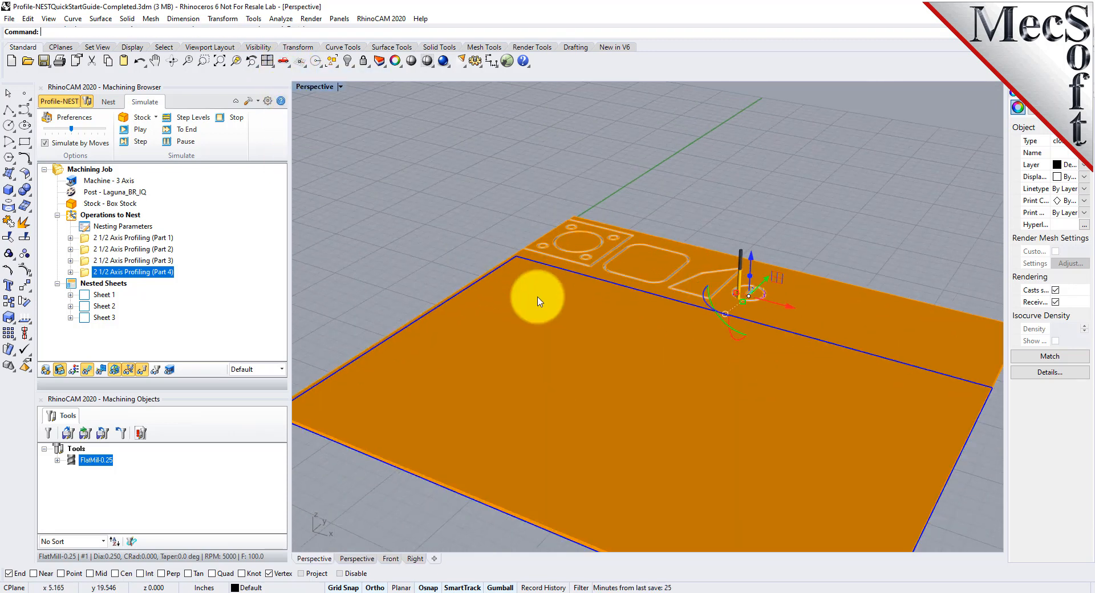
pyautogui.scroll(2, 498, 281)
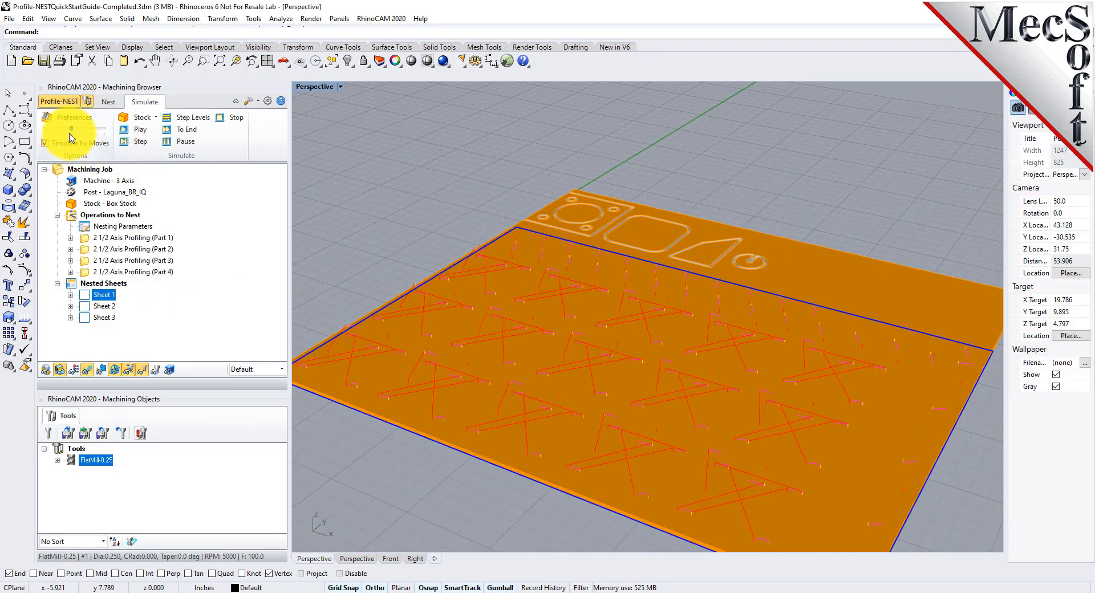
pyautogui.click(128, 135)
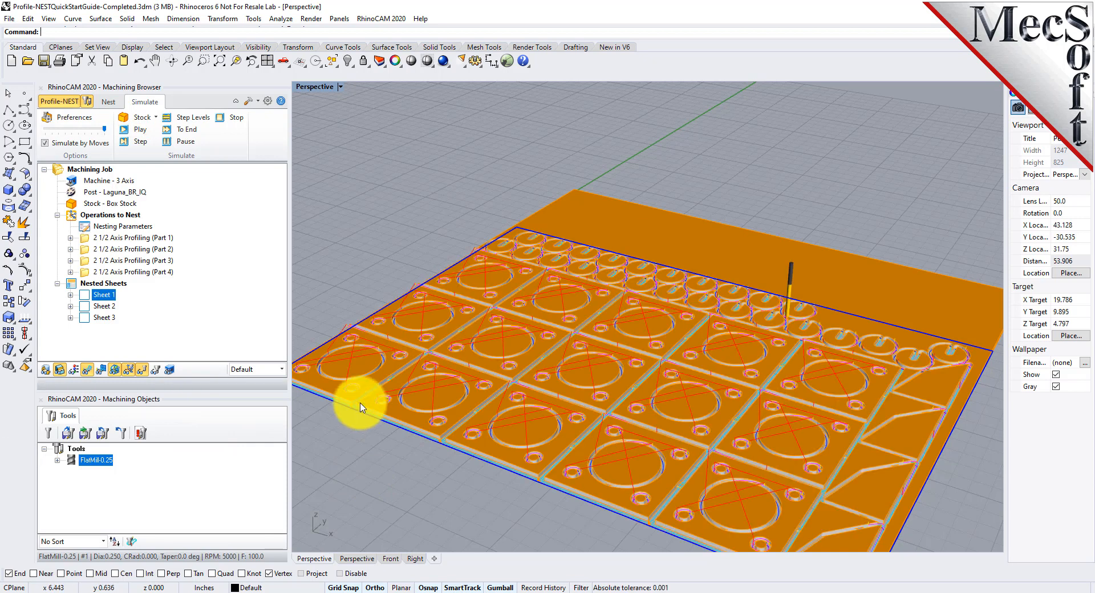
# - Examine the simulated Sheet 1 nest from a steeper perspective angle and from the top view
pyautogui.moveTo(564, 235); pyautogui.dragTo(564, 276, button='right')
pyautogui.click(289, 65)
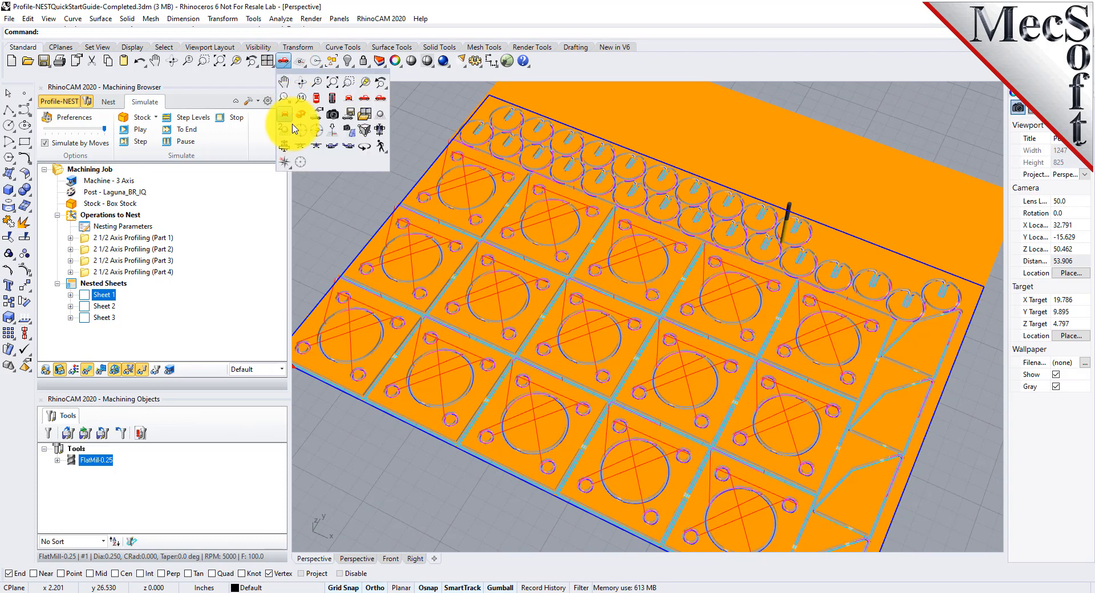
pyautogui.click(317, 93)
pyautogui.scroll(-4, 604, 415)
pyautogui.scroll(3, 647, 220)
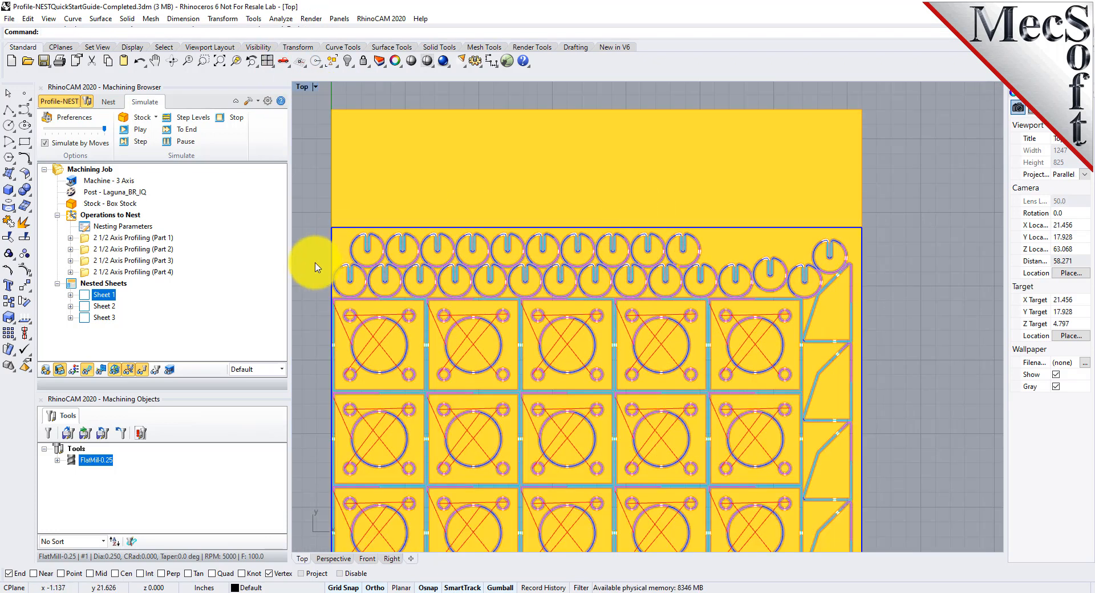
# - Define a flat mill with 0.125 shank and tool diameters, named FlatMill-0.125
pyautogui.click(50, 435)
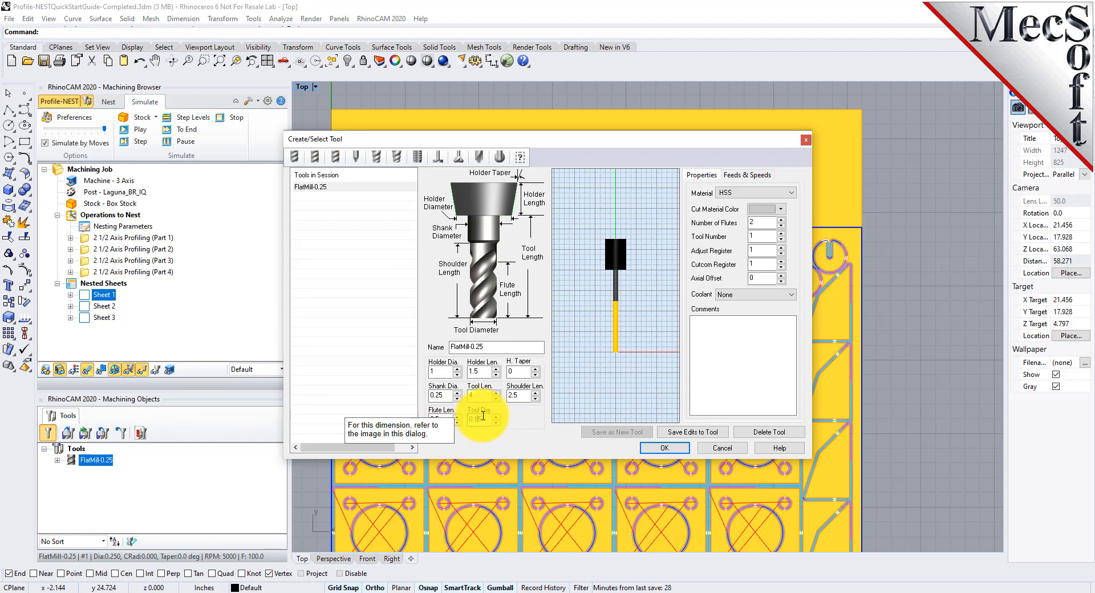
pyautogui.write('12')
pyautogui.click(442, 419)
pyautogui.click(480, 347)
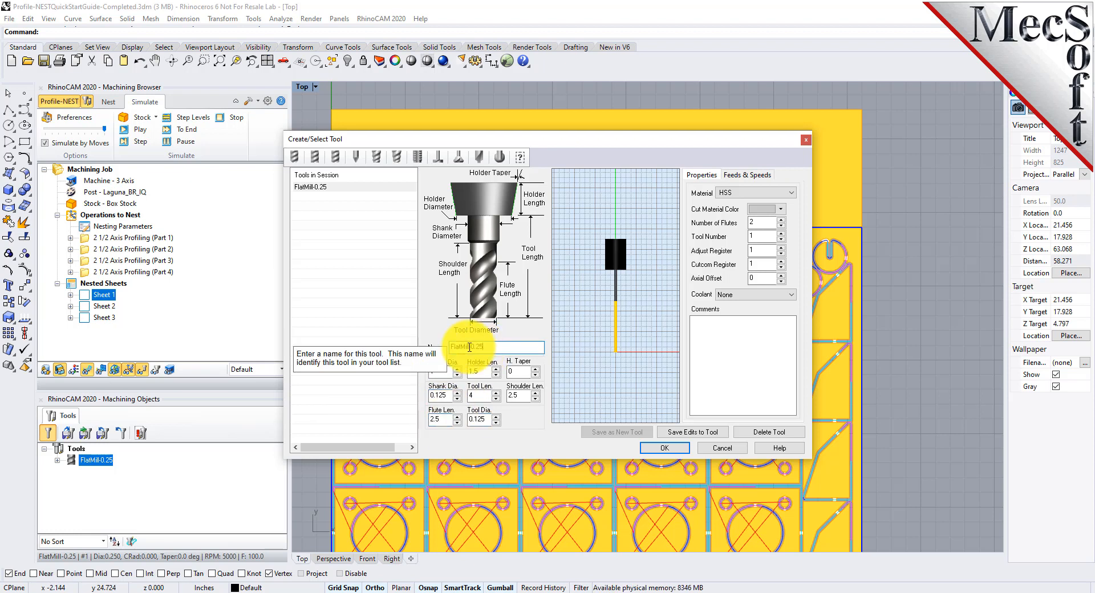
pyautogui.write('1')
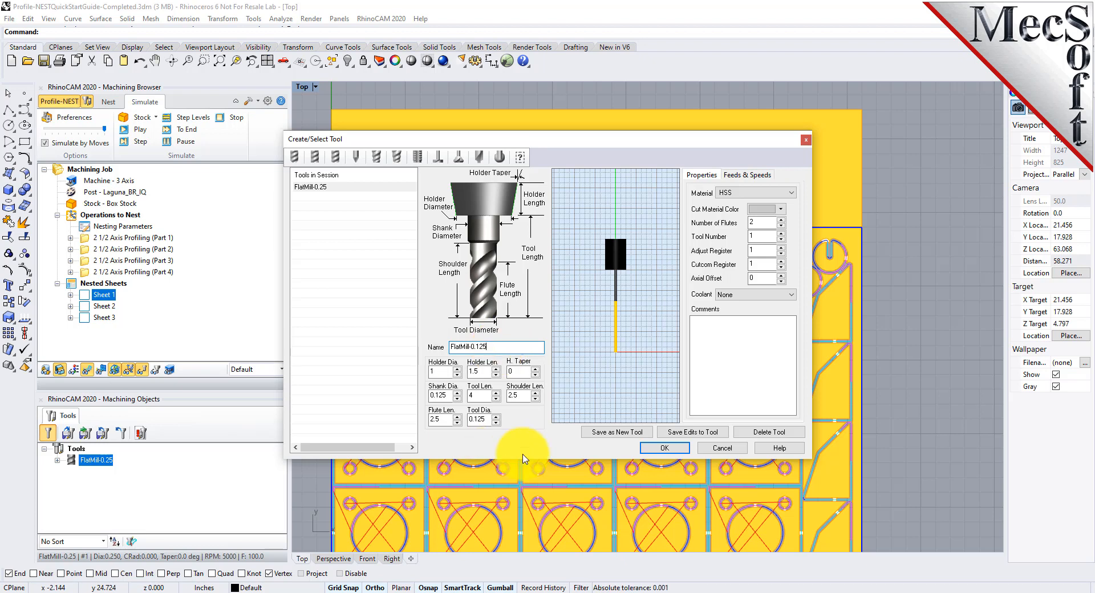
# - Save FlatMill-0.125 as a new tool with a non-repeated tool number and accept the tool definitions
pyautogui.click(623, 432)
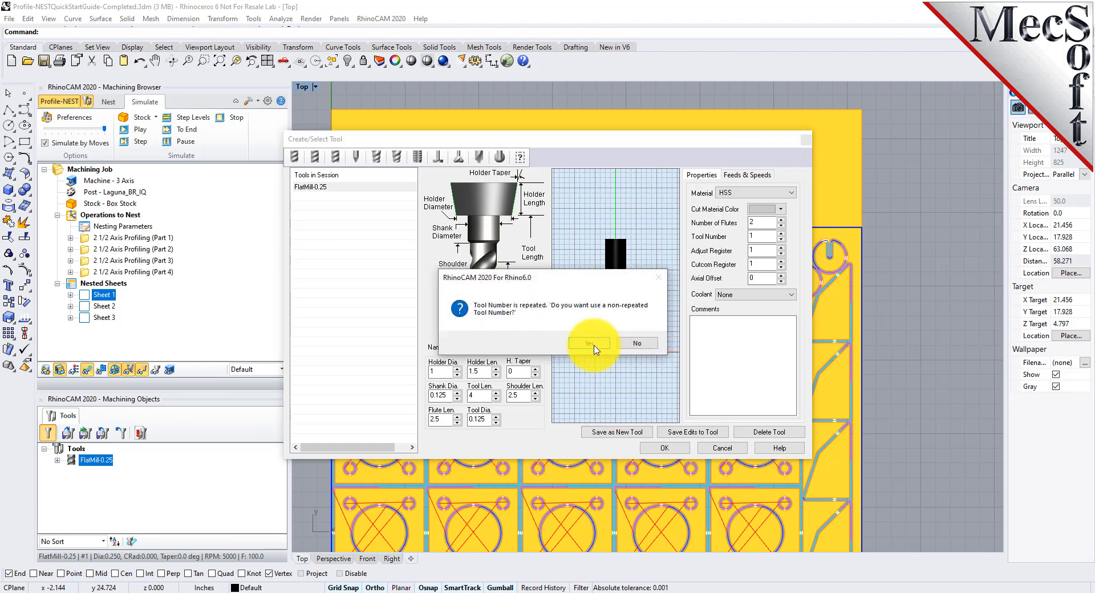
pyautogui.click(520, 342)
pyautogui.click(316, 196)
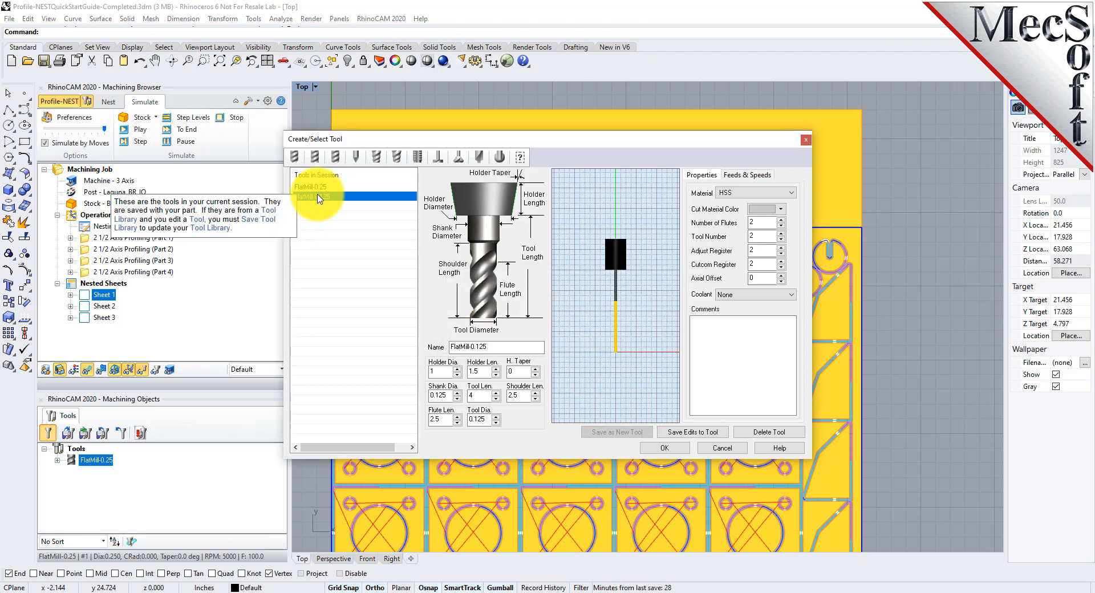
pyautogui.click(665, 448)
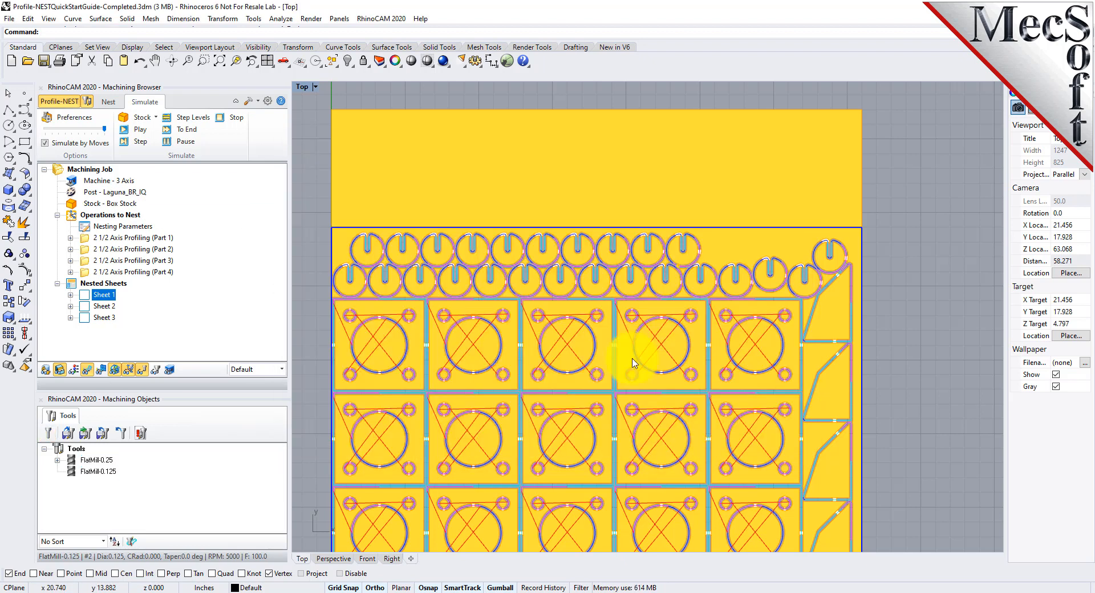
# - Assign FlatMill-0.125 to the 2 1/2 Axis Profiling operation for Part 1 and regenerate it
pyautogui.scroll(-3, 626, 250)
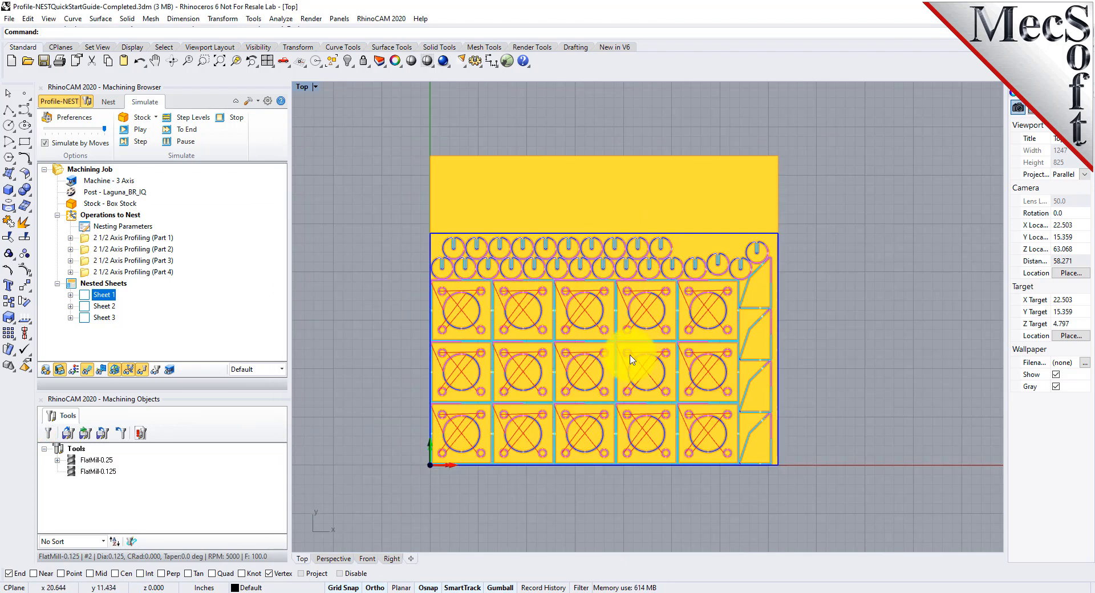
pyautogui.scroll(2, 650, 249)
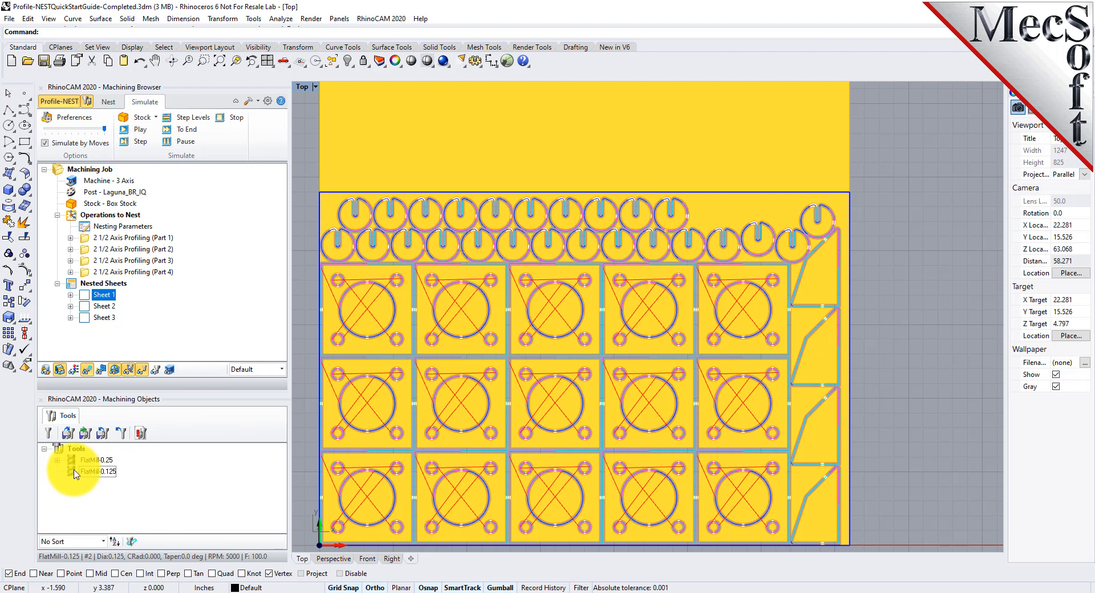
pyautogui.click(86, 239)
pyautogui.doubleClick(86, 240)
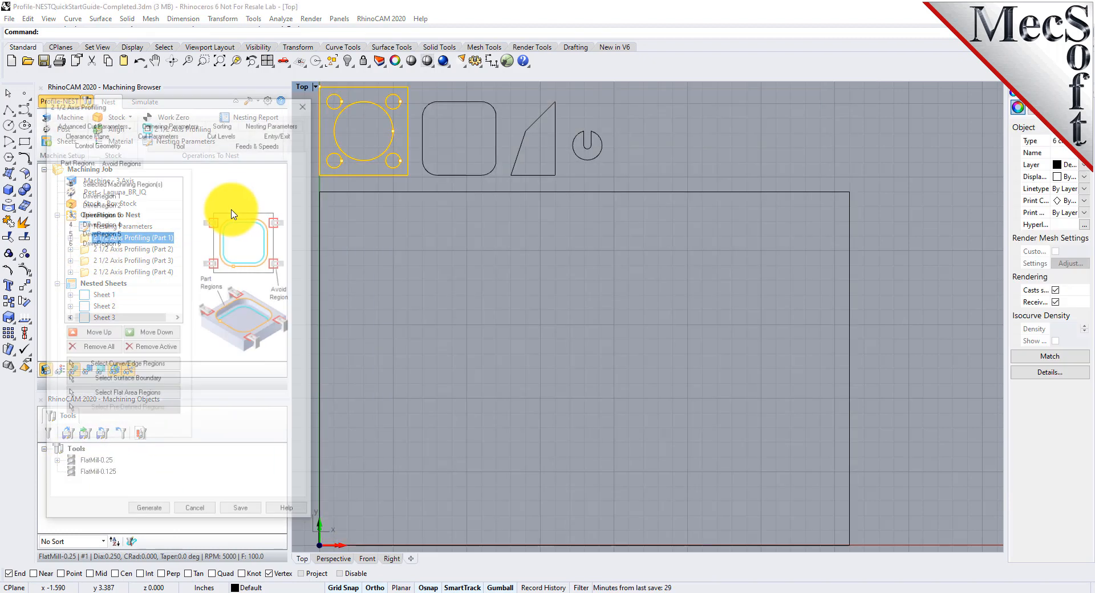
pyautogui.click(178, 122)
pyautogui.click(117, 187)
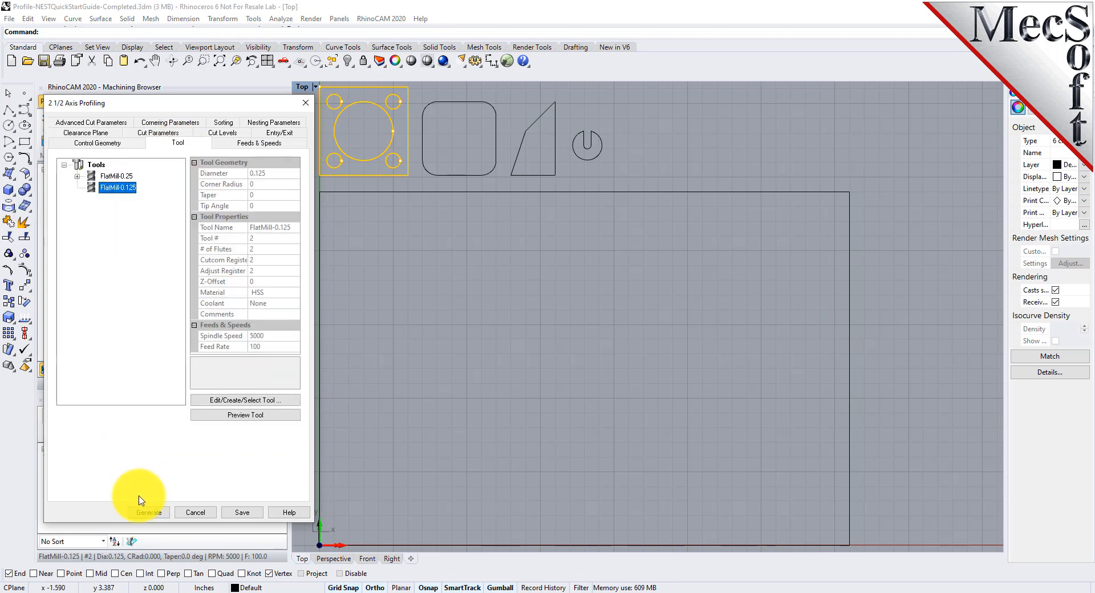
pyautogui.click(148, 512)
# - Assign FlatMill-0.125 to the 2 1/2 Axis Profiling operation for Part 2 and regenerate it
pyautogui.doubleClick(94, 250)
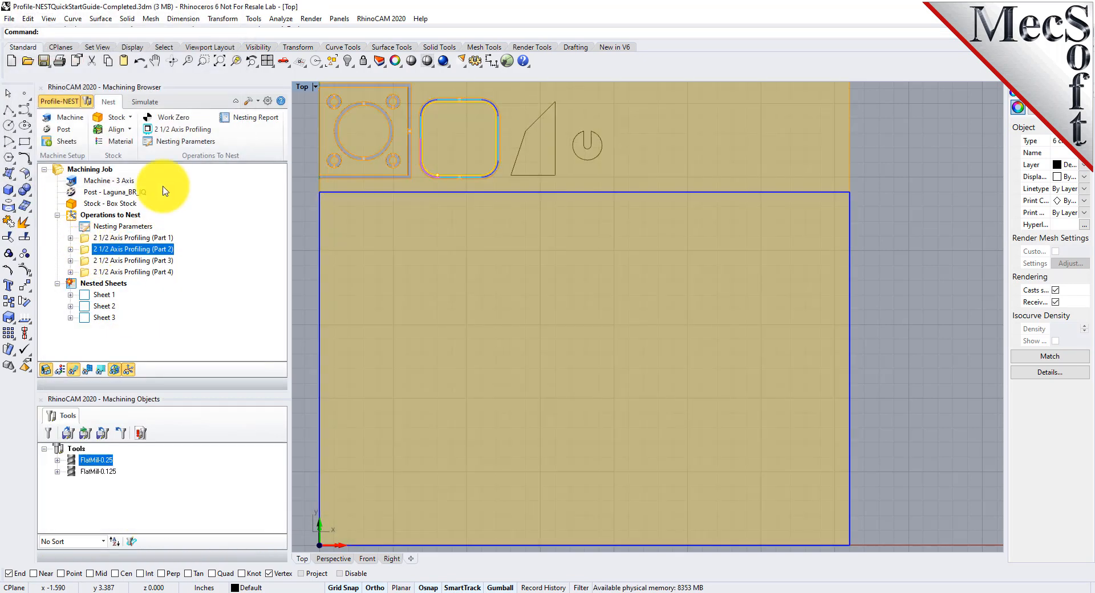
pyautogui.click(178, 142)
pyautogui.click(117, 187)
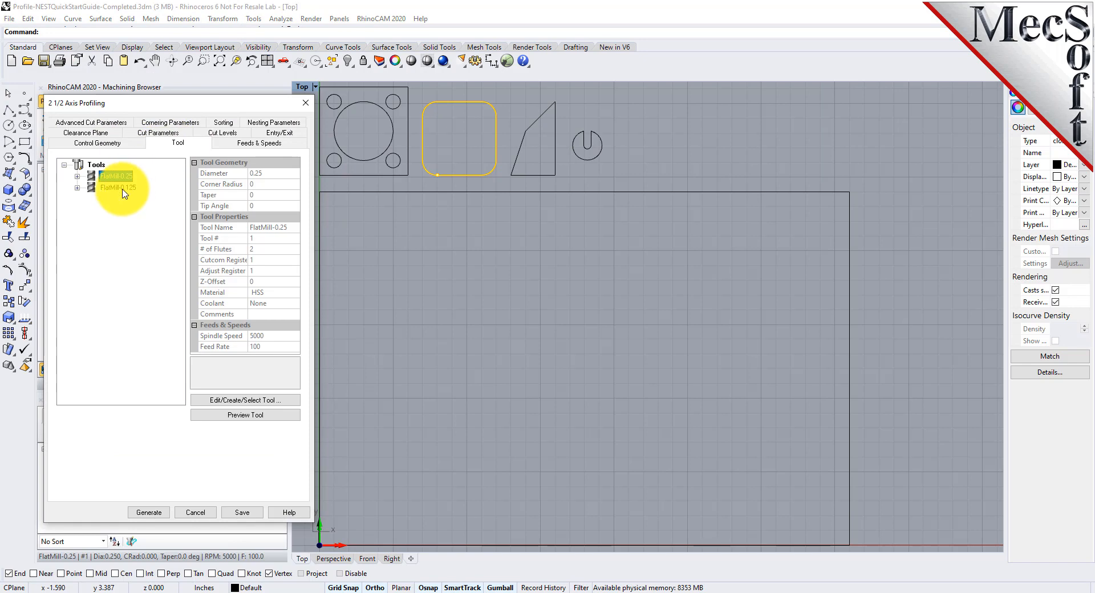
pyautogui.click(148, 512)
# - Assign FlatMill-0.125 to the 2 1/2 Axis Profiling operation for Part 3 and regenerate it
pyautogui.doubleClick(95, 266)
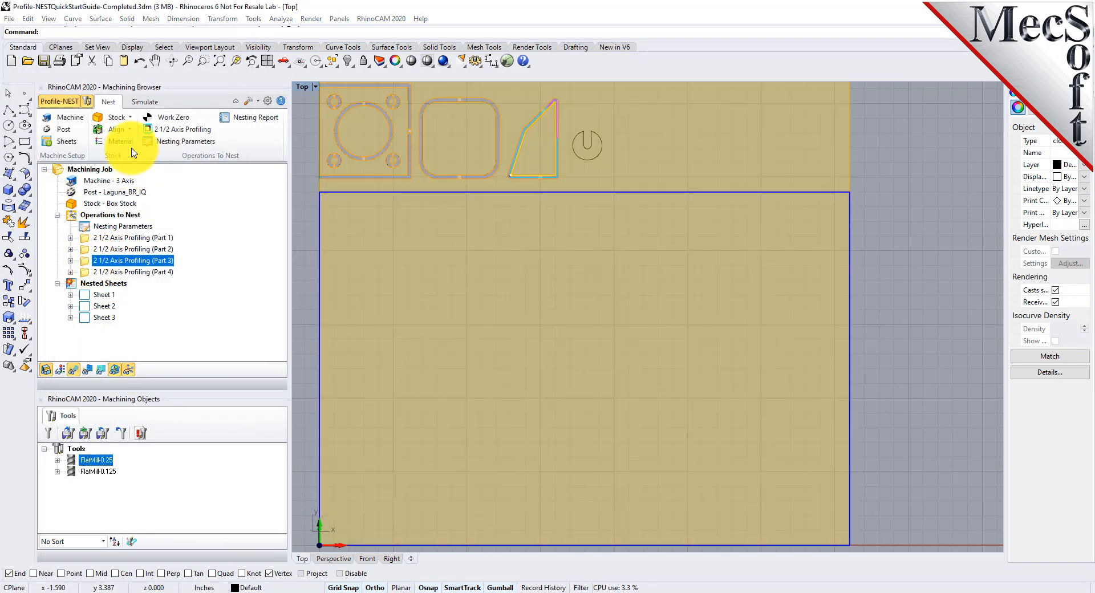
pyautogui.click(175, 144)
pyautogui.click(117, 187)
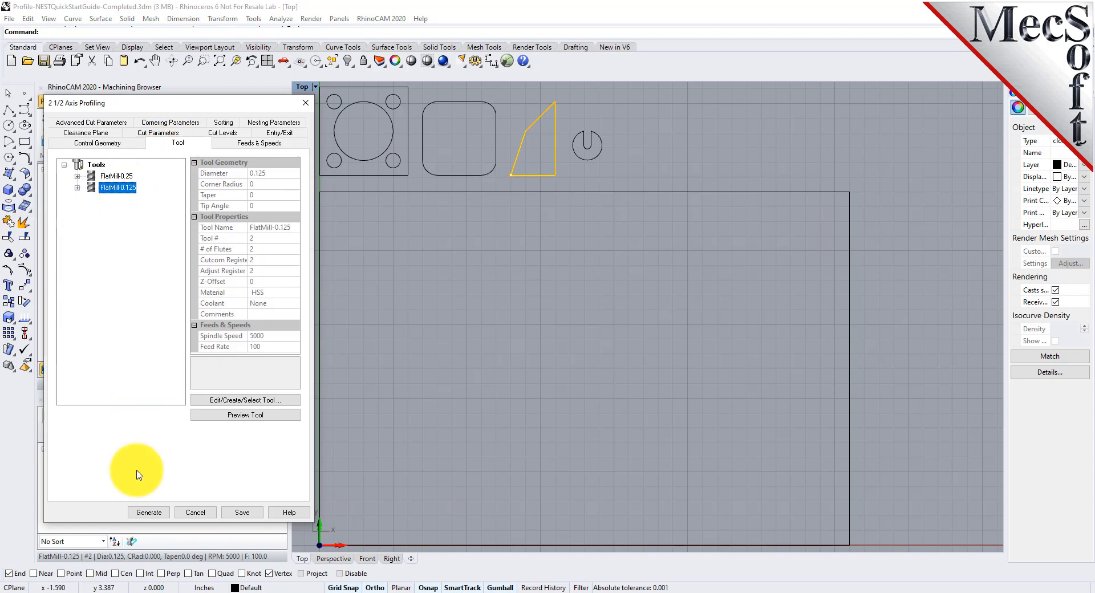
pyautogui.click(149, 512)
# - Assign FlatMill-0.125 to the 2 1/2 Axis Profiling operation for Part 4 and regenerate it
pyautogui.doubleClick(131, 271)
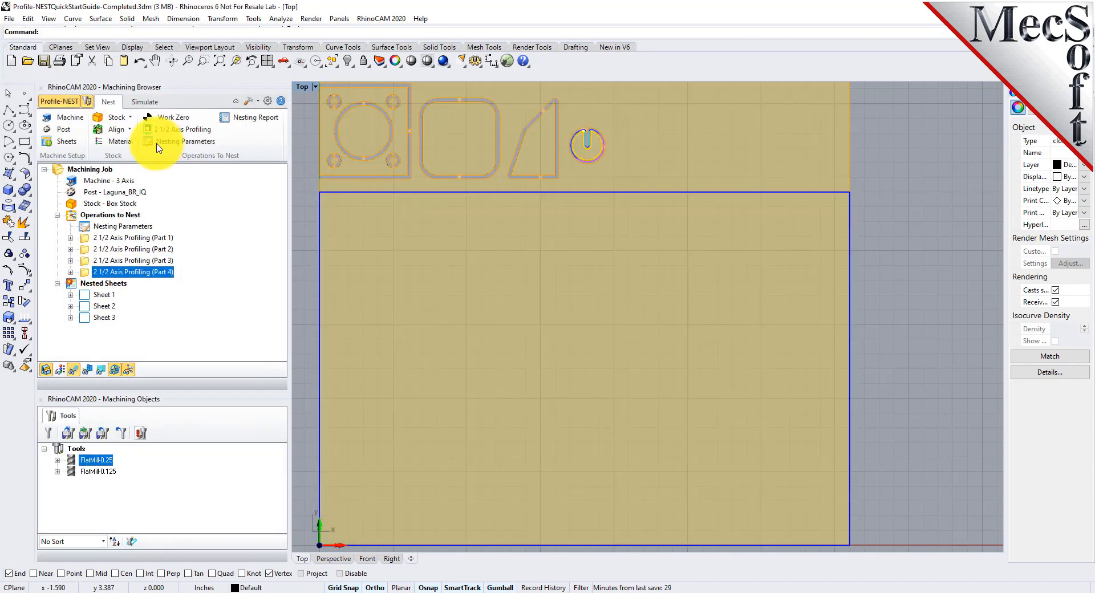
pyautogui.click(179, 144)
pyautogui.click(117, 187)
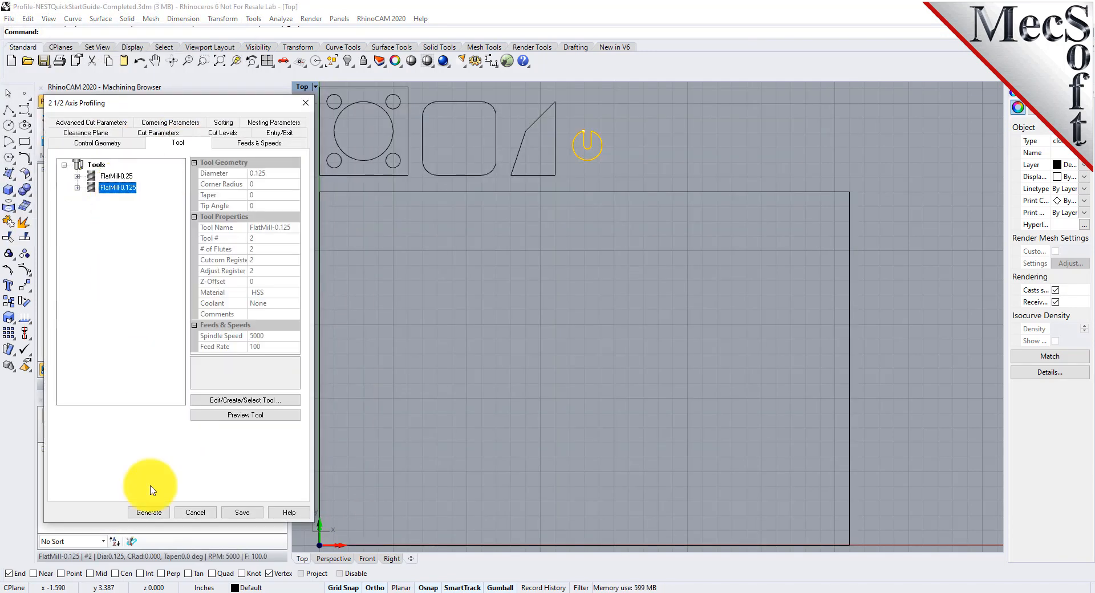
pyautogui.click(149, 512)
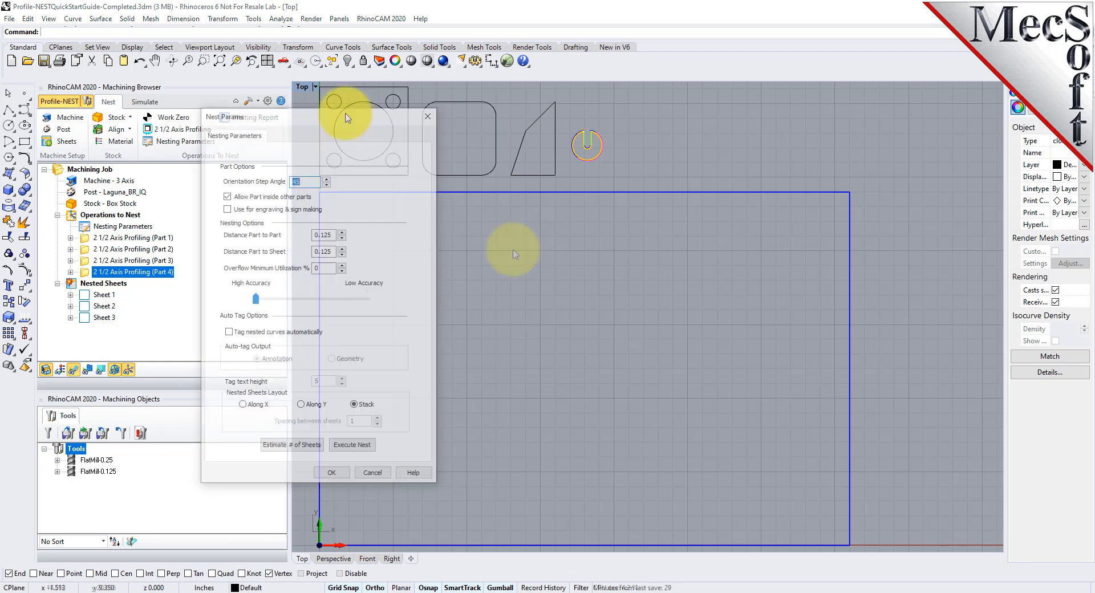
# - Estimate the number of sheets needed and execute the nest with the current nesting parameters
pyautogui.moveTo(355, 124); pyautogui.dragTo(358, 132)
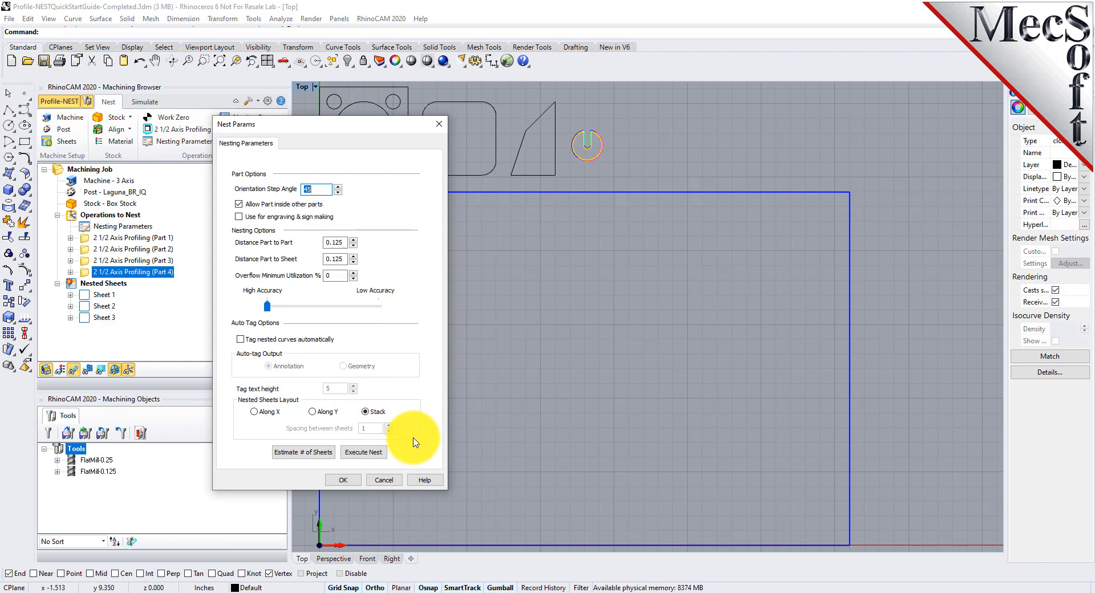
pyautogui.click(363, 453)
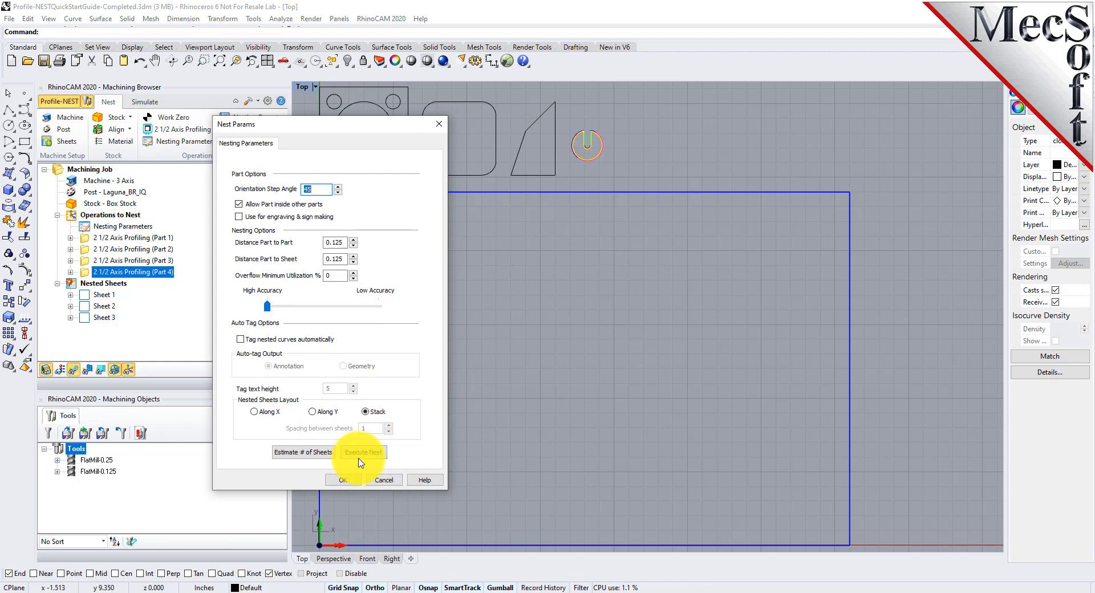
pyautogui.click(304, 454)
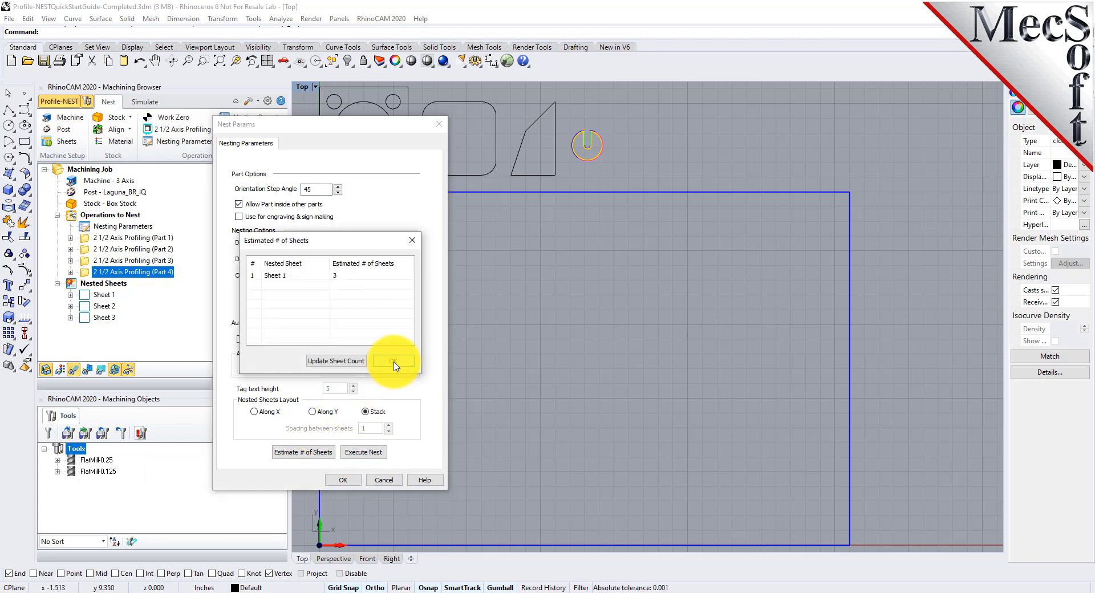
pyautogui.click(393, 362)
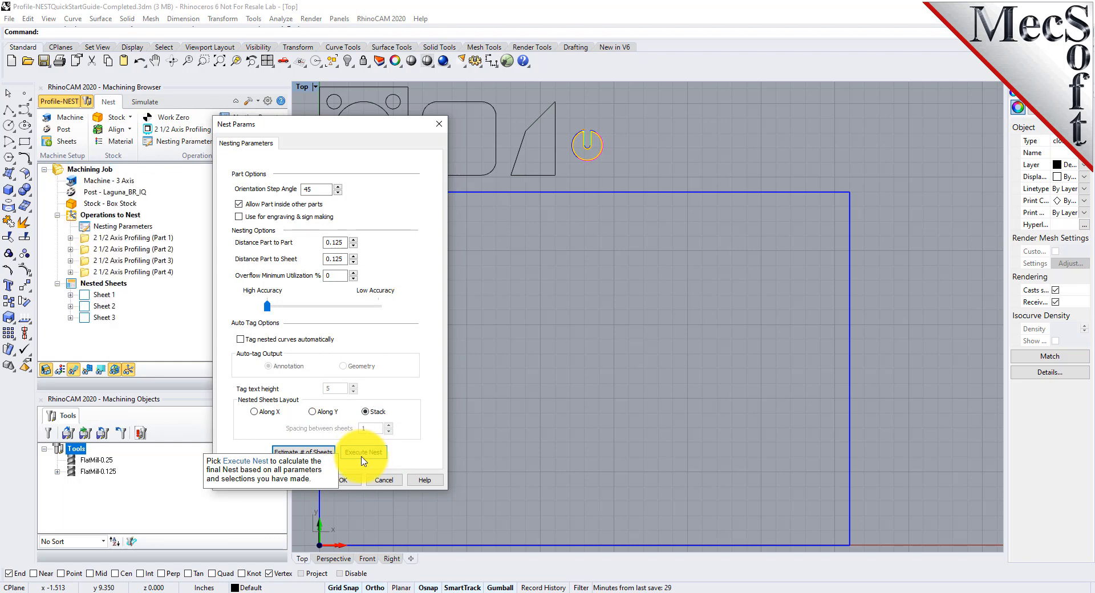
pyautogui.click(362, 453)
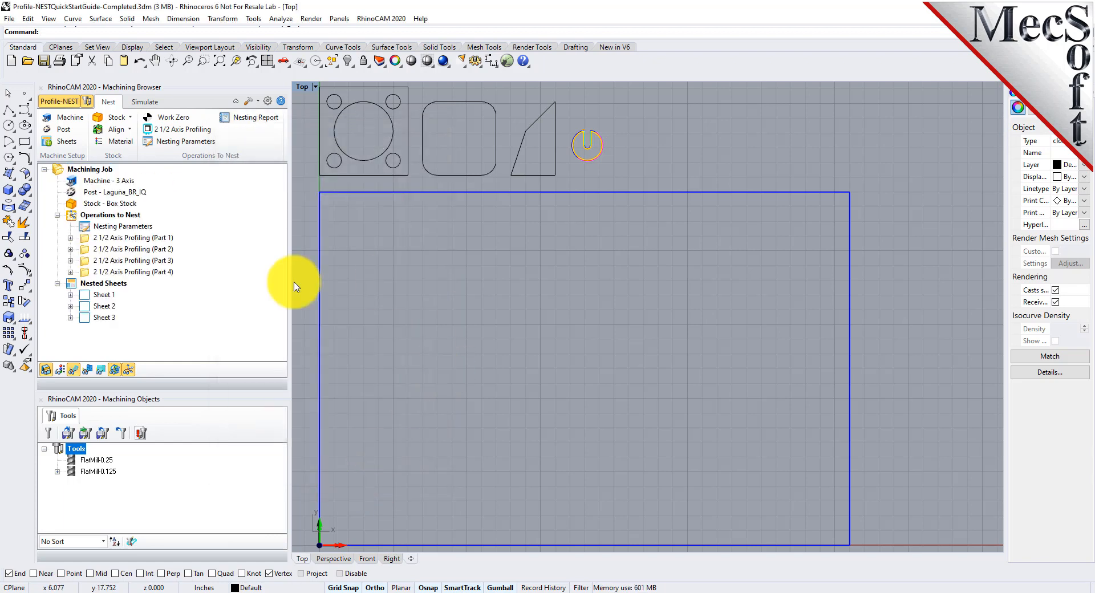
# - Examine the newly nested toolpaths on Sheet 1, Sheet 2 and Sheet 3
pyautogui.click(102, 294)
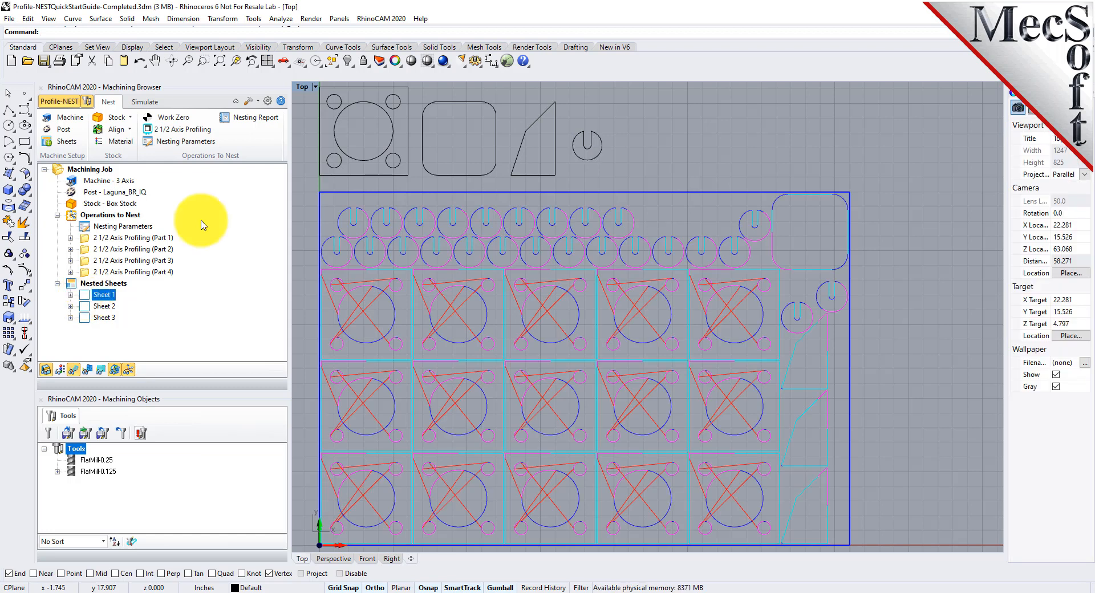
pyautogui.click(103, 307)
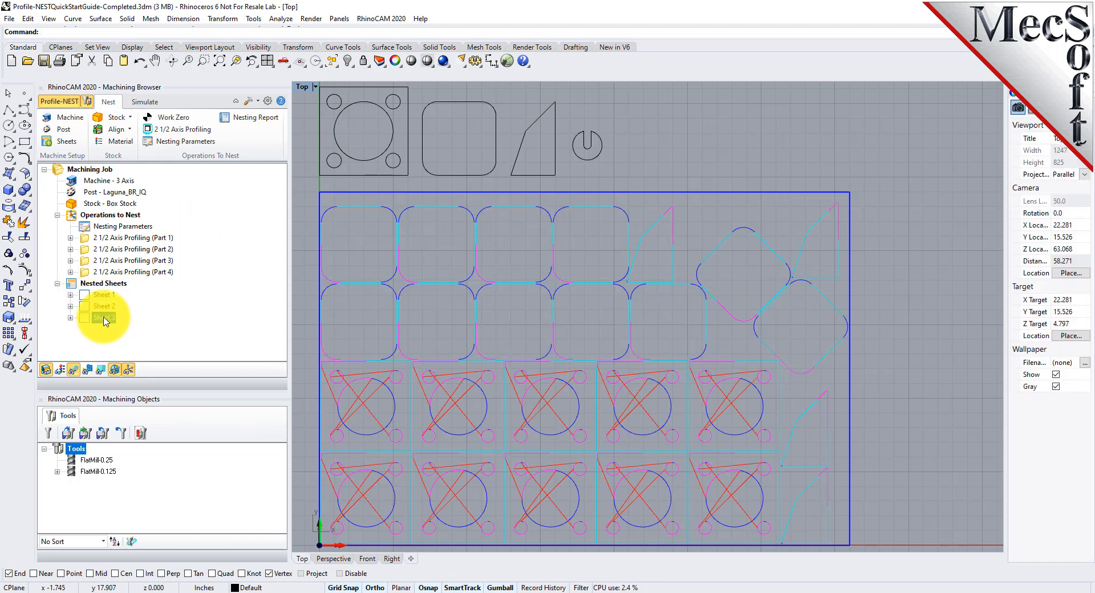
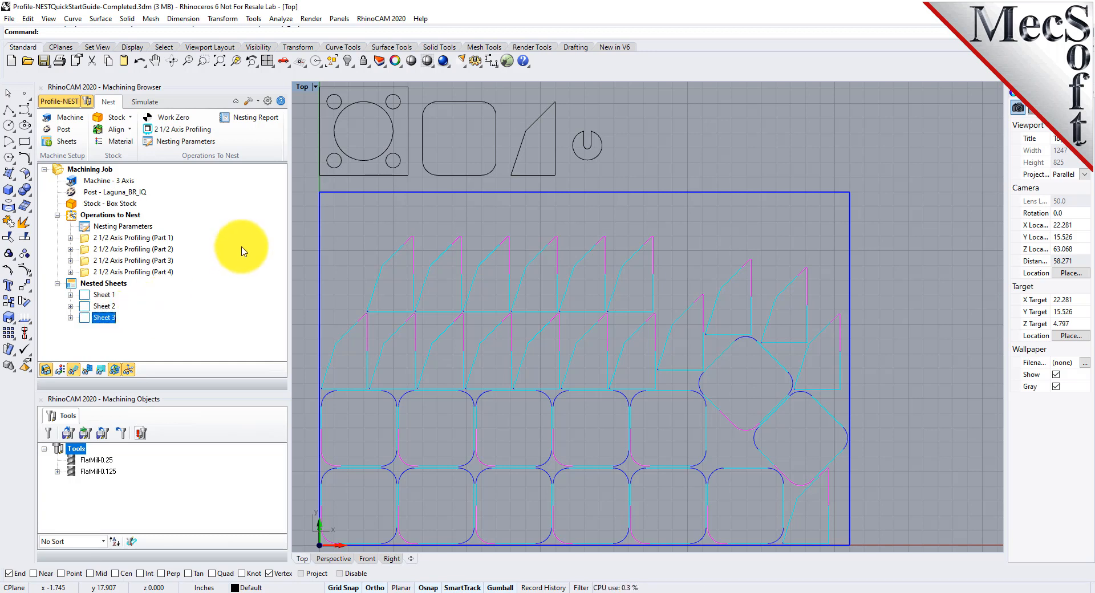
pyautogui.click(185, 142)
pyautogui.click(204, 435)
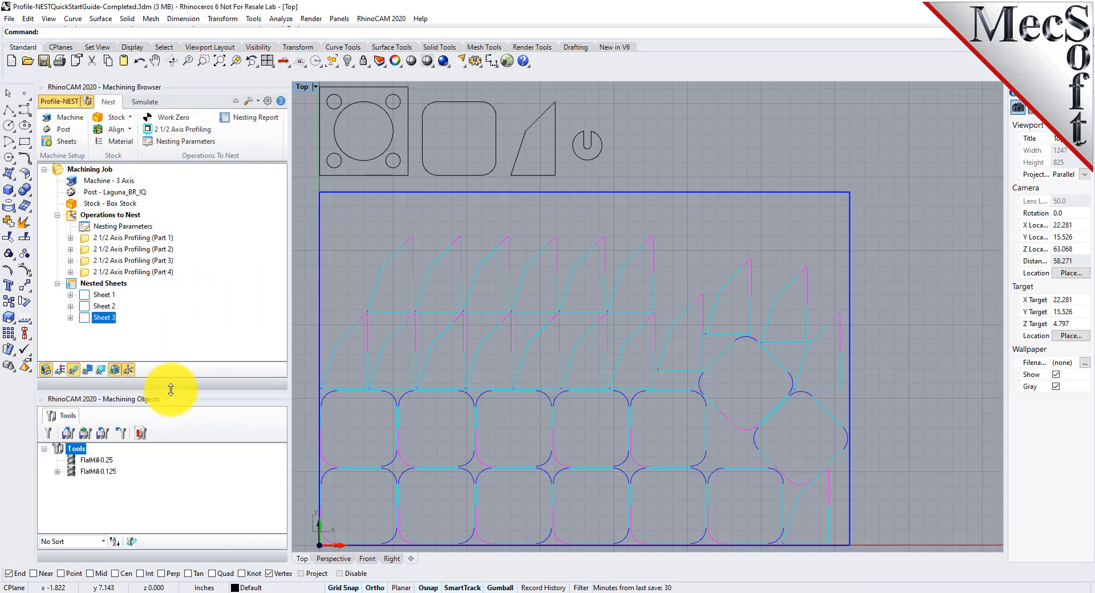
# - Enlarge the machining browser, expand Sheet 1 and inspect individual nested toolpaths of Part 4, Part 3 and Part 1
pyautogui.moveTo(173, 391); pyautogui.dragTo(174, 440)
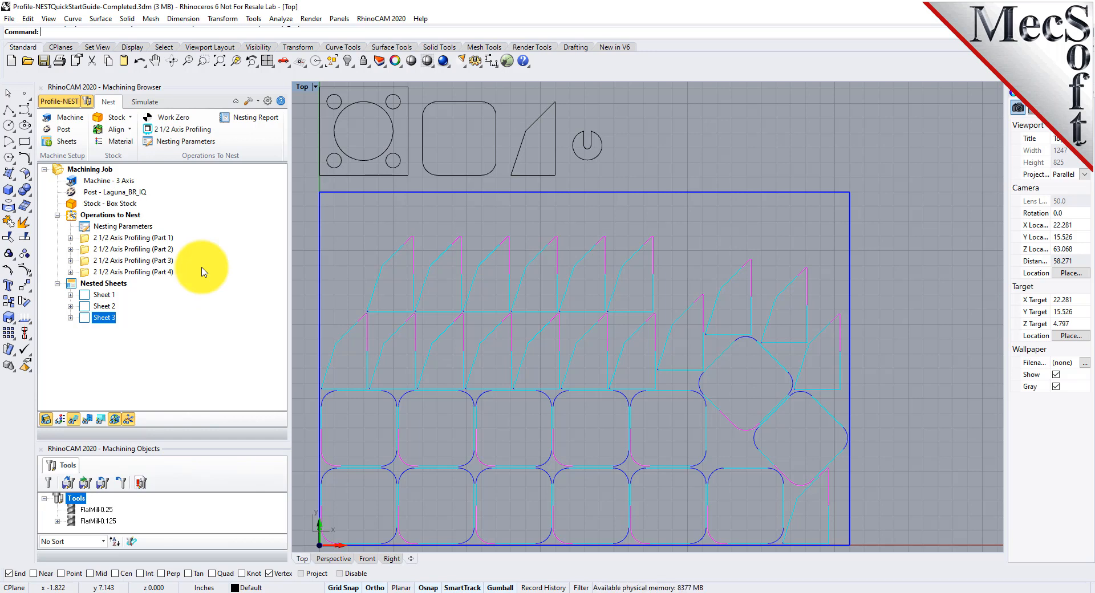
pyautogui.click(70, 295)
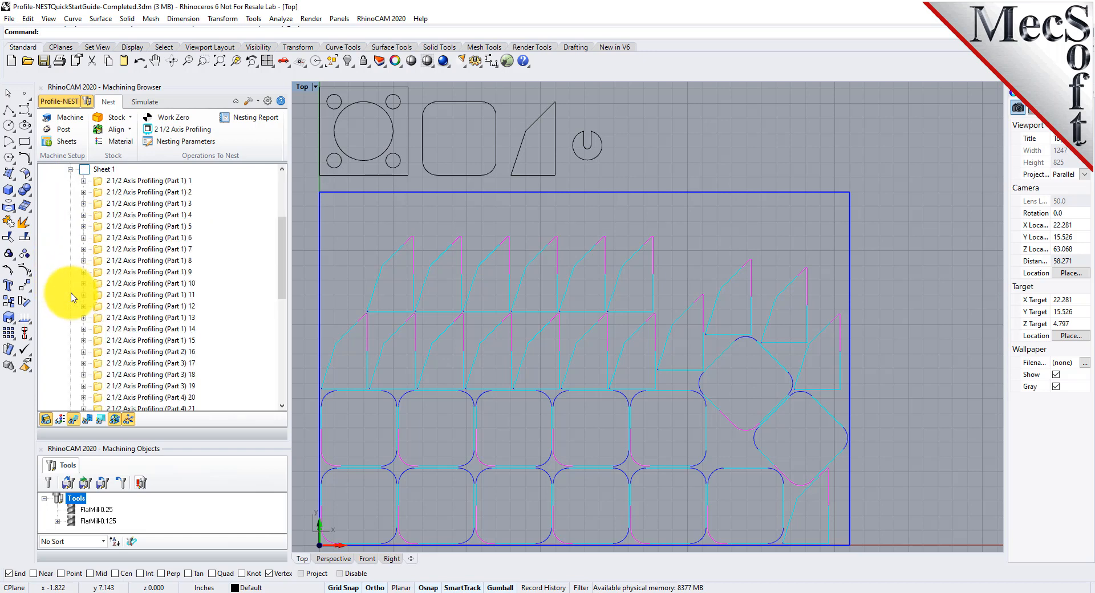
pyautogui.moveTo(281, 276); pyautogui.dragTo(276, 333)
pyautogui.click(123, 237)
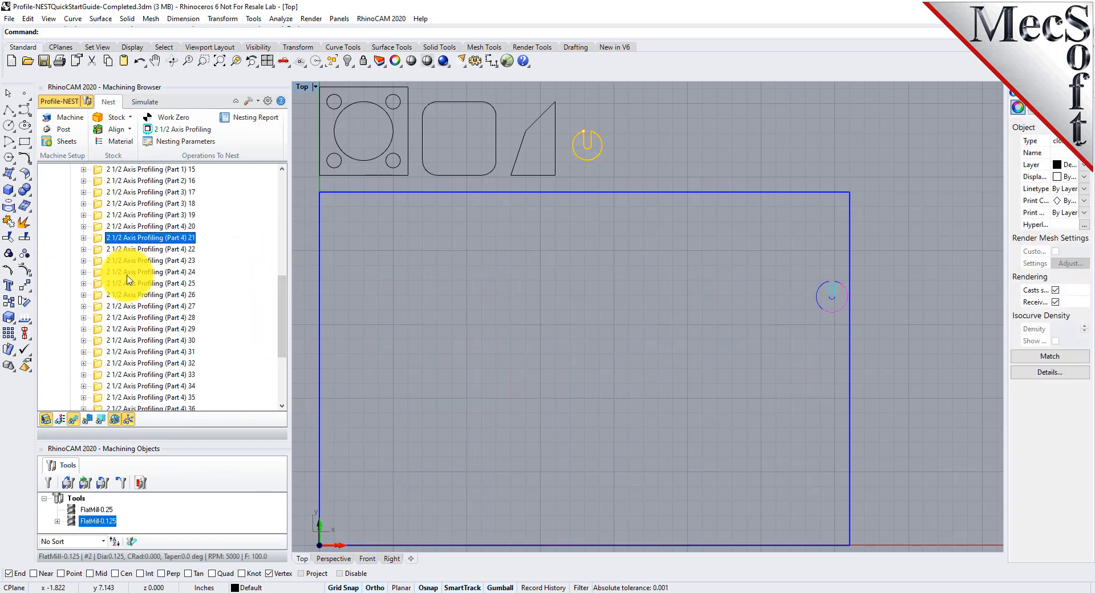
pyautogui.click(128, 272)
pyautogui.click(123, 329)
pyautogui.click(122, 363)
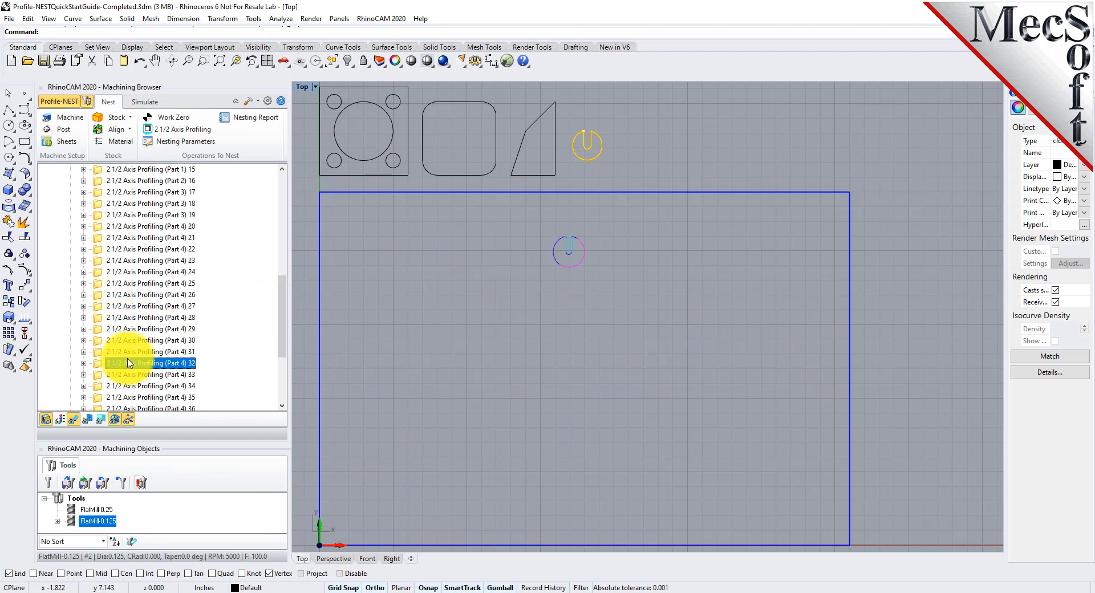
pyautogui.click(127, 204)
pyautogui.scroll(5, 128, 205)
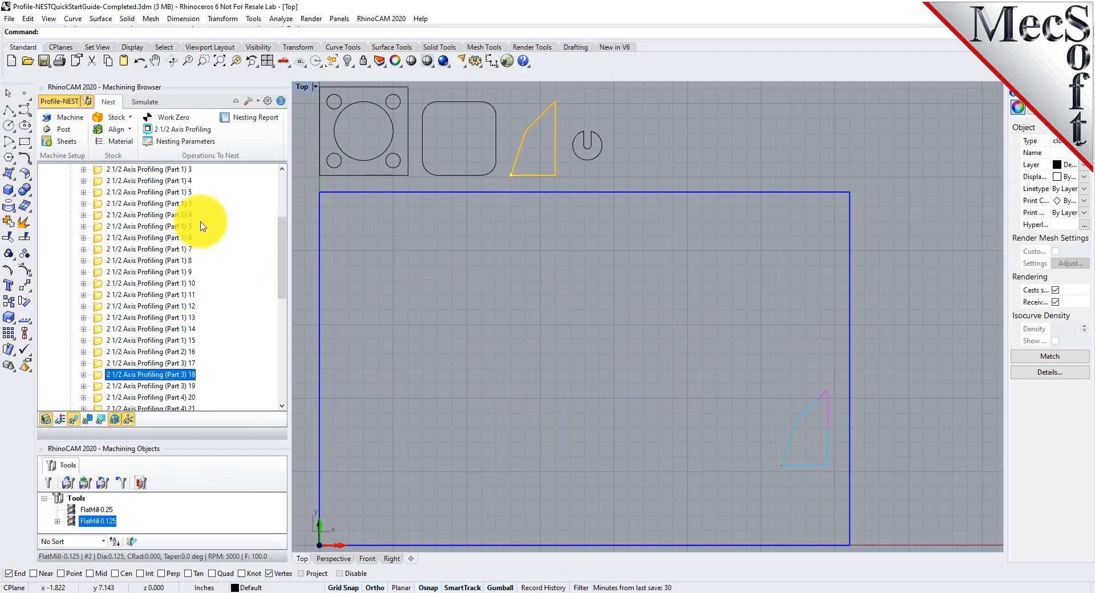
pyautogui.click(127, 205)
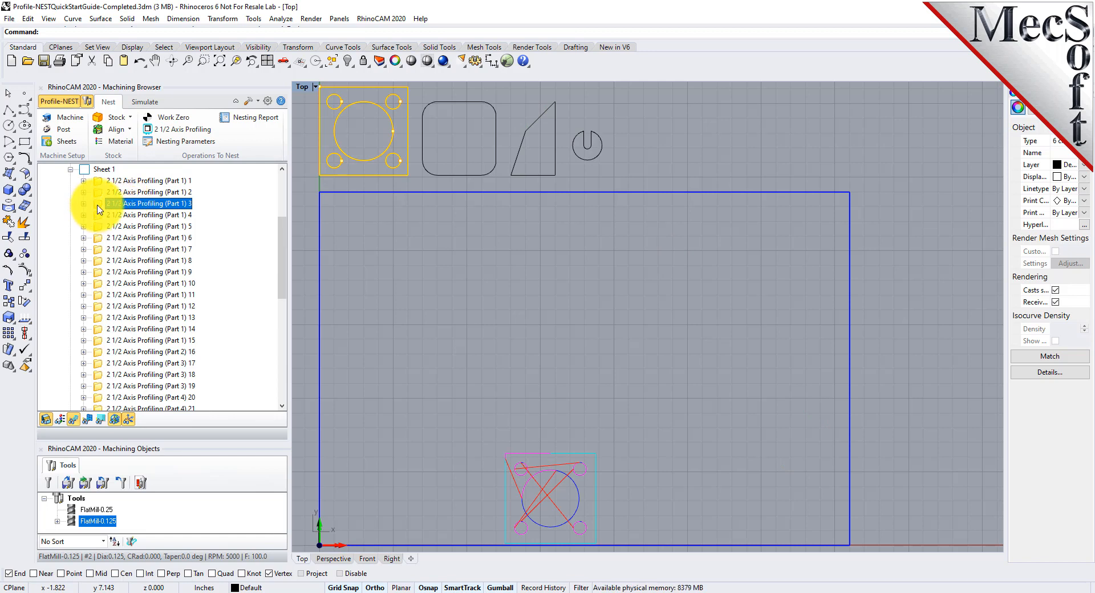
# - Review the feeds, clearance plane and advanced cut parameters of Sheet 1's operation 3 (Part 1) and regenerate it
pyautogui.doubleClick(99, 210)
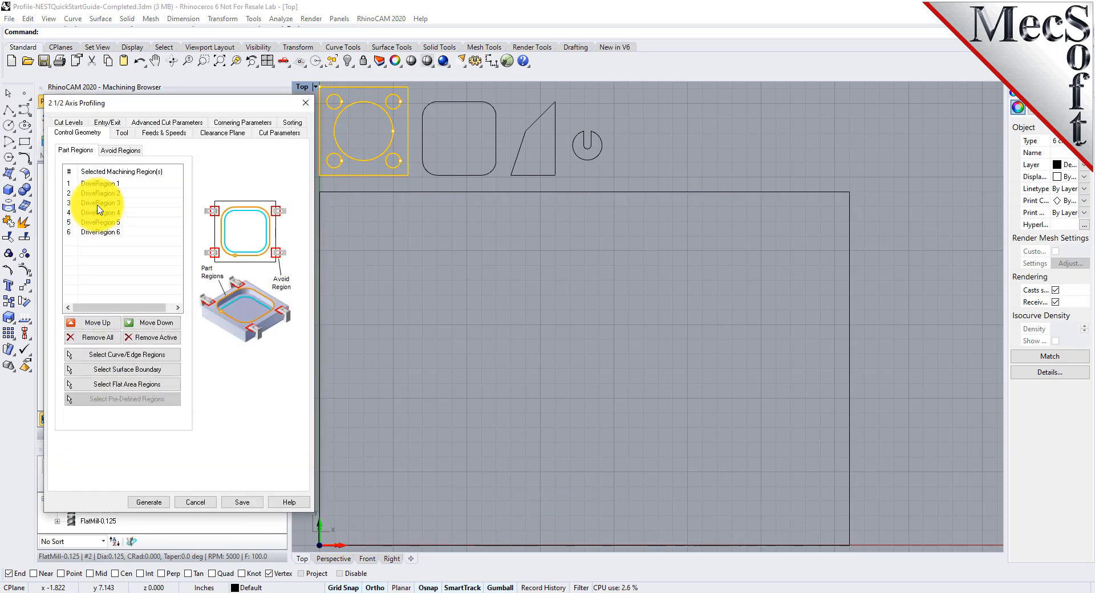
pyautogui.click(164, 132)
pyautogui.click(222, 133)
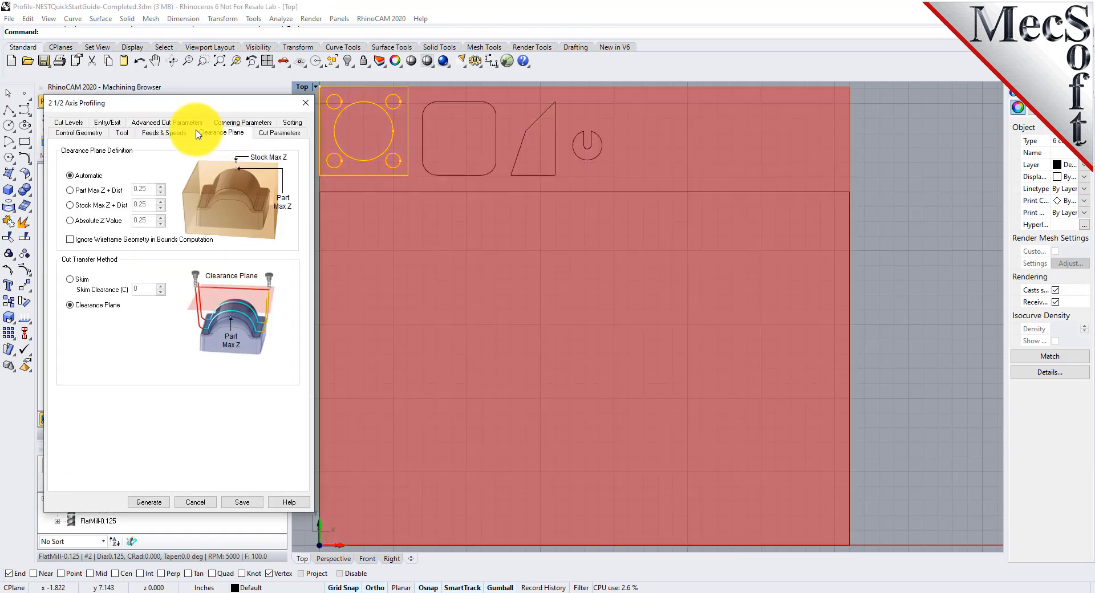
pyautogui.click(167, 122)
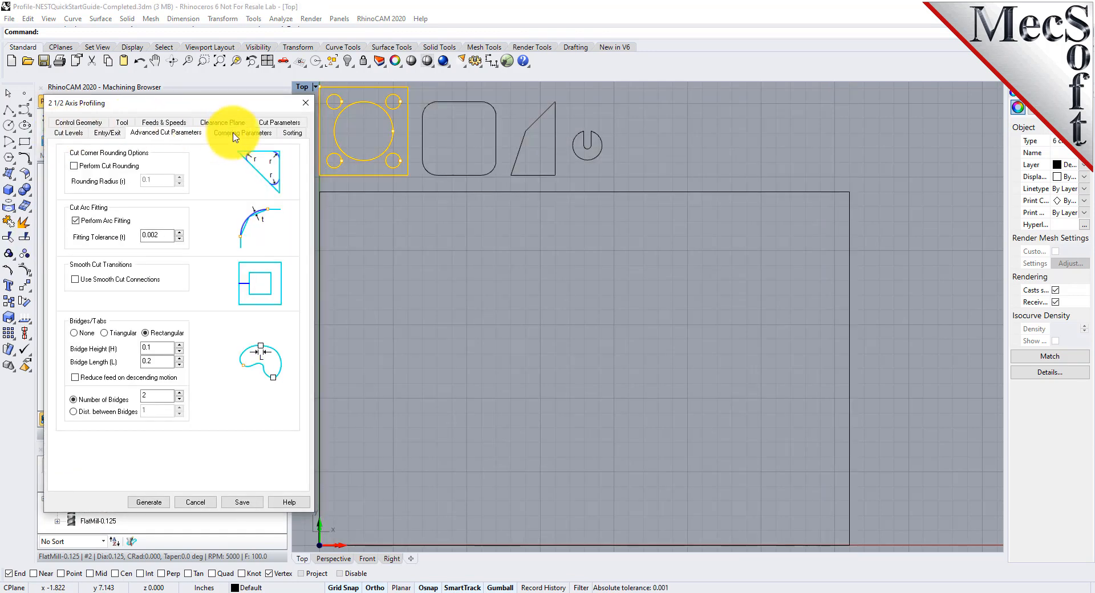
pyautogui.click(156, 503)
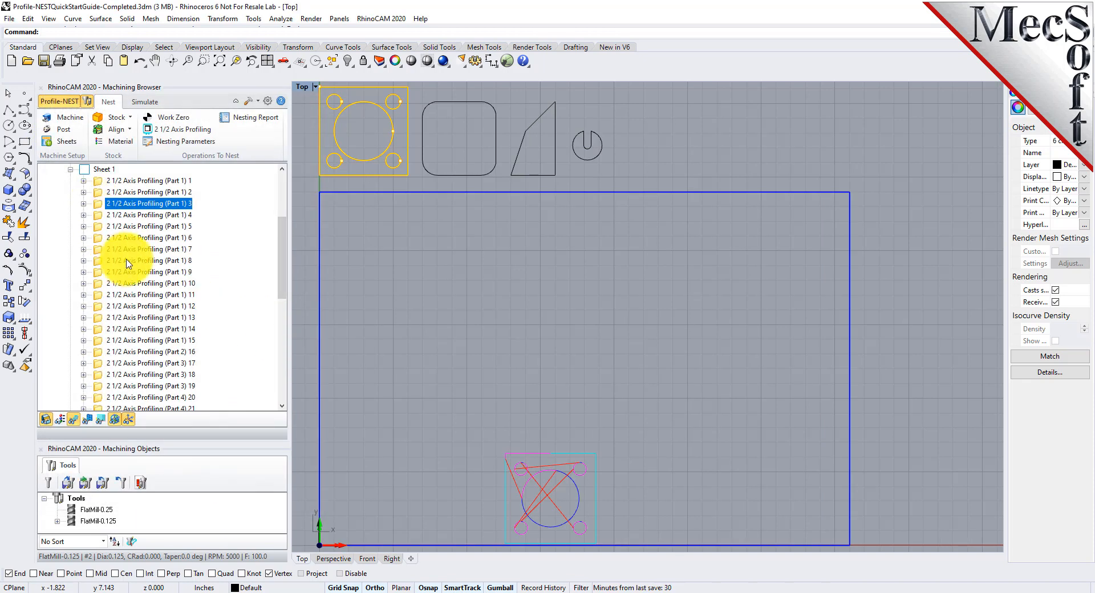
# - Collapse Sheet 1, examine the operations listed under Sheet 2 and Sheet 3, and collapse both sheets
pyautogui.scroll(2, 80, 234)
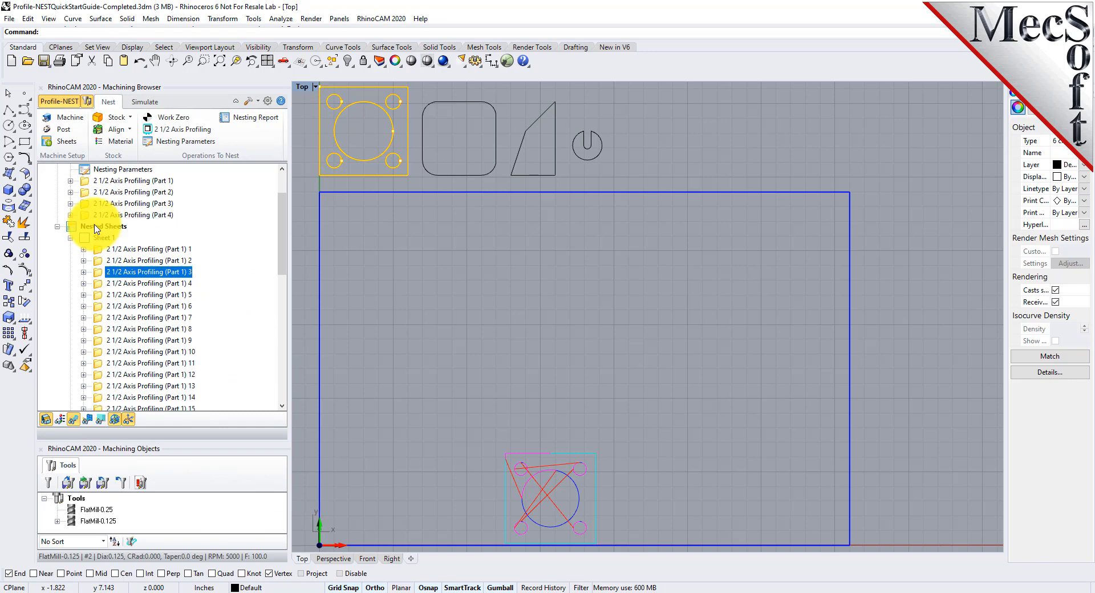
pyautogui.click(71, 238)
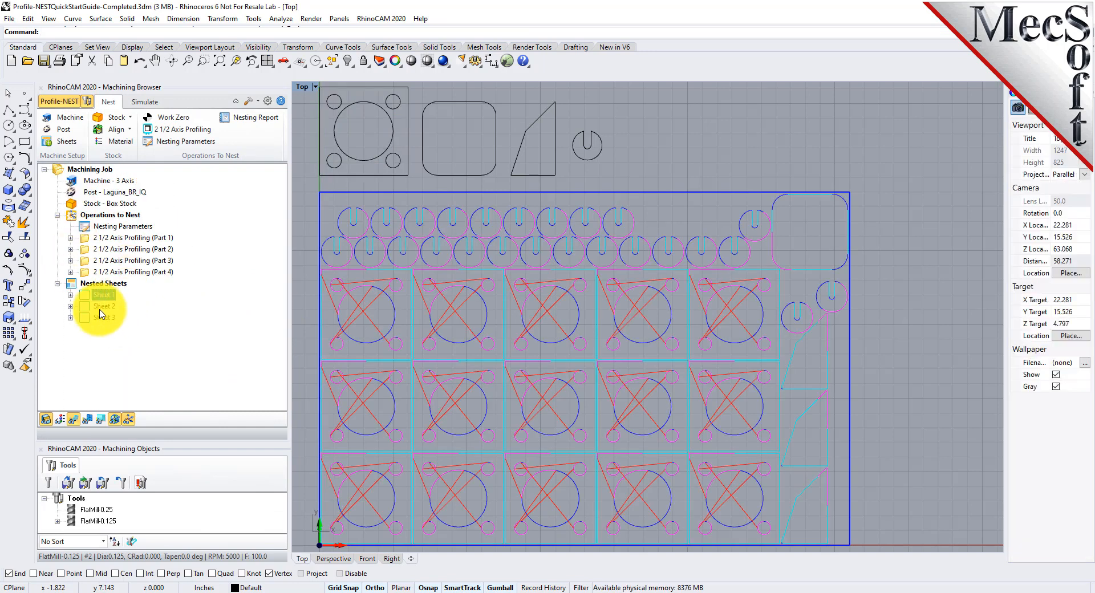
pyautogui.click(71, 295)
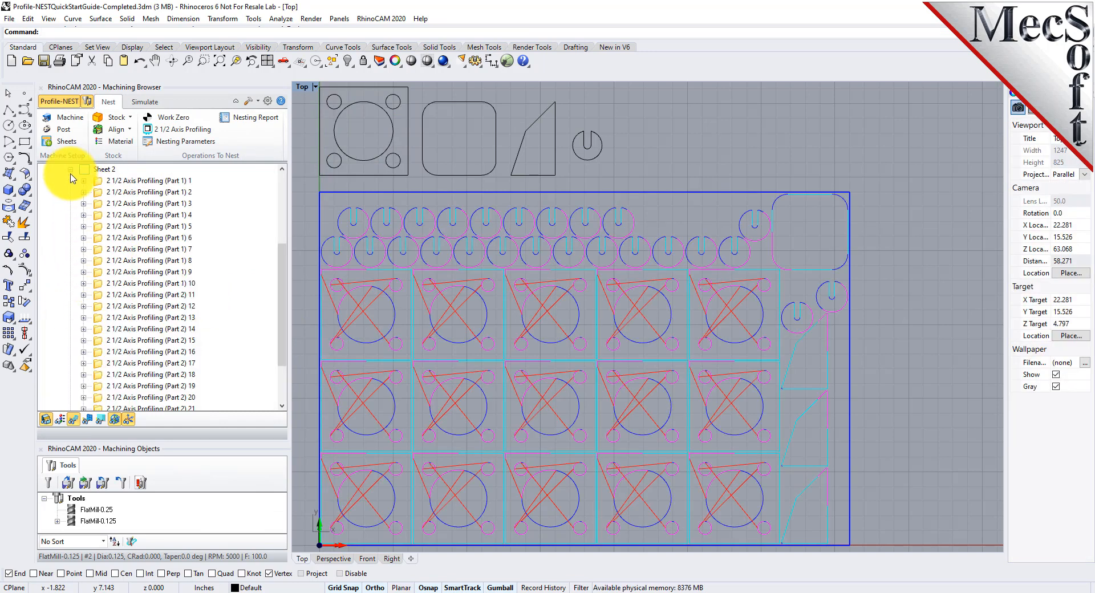
pyautogui.click(71, 170)
pyautogui.click(70, 317)
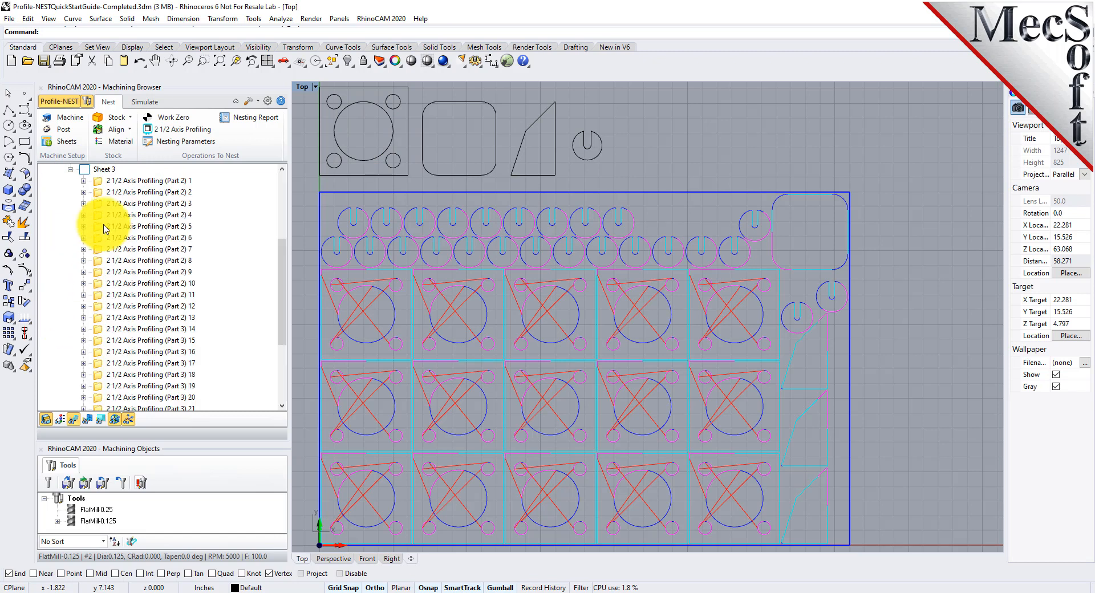
pyautogui.click(71, 169)
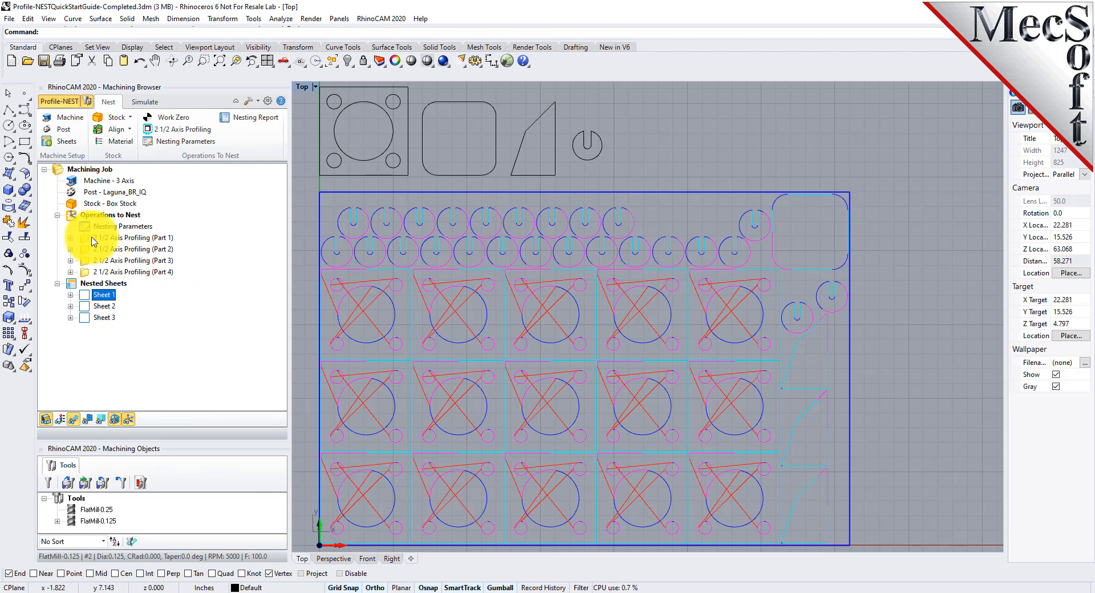
# - Review the machining operation information for the Part 1 profiling operation under Operations to Nest
pyautogui.rightClick(143, 237)
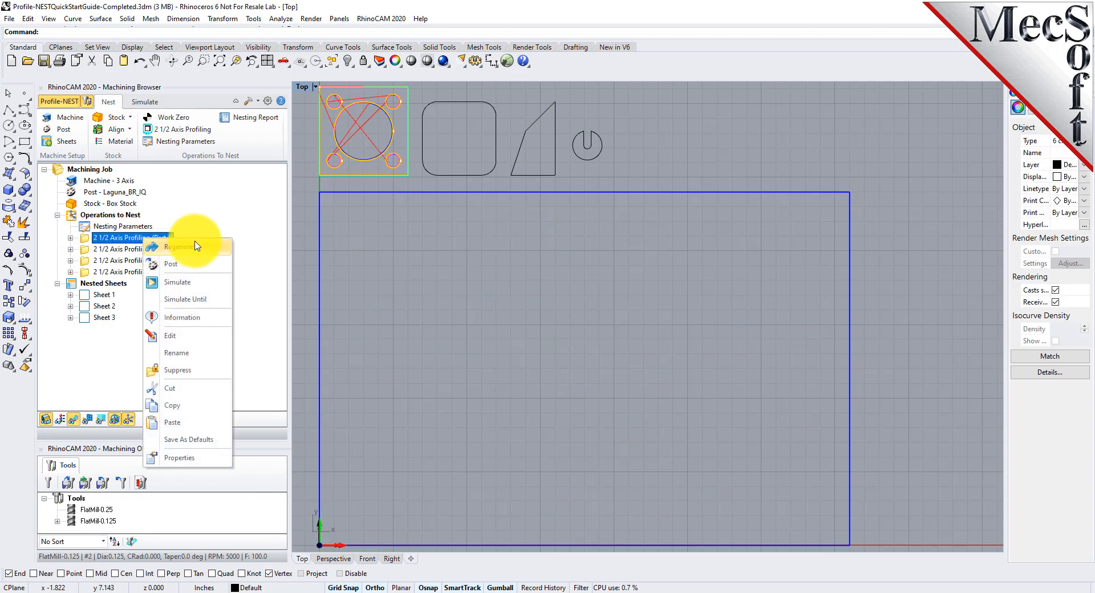
pyautogui.click(205, 315)
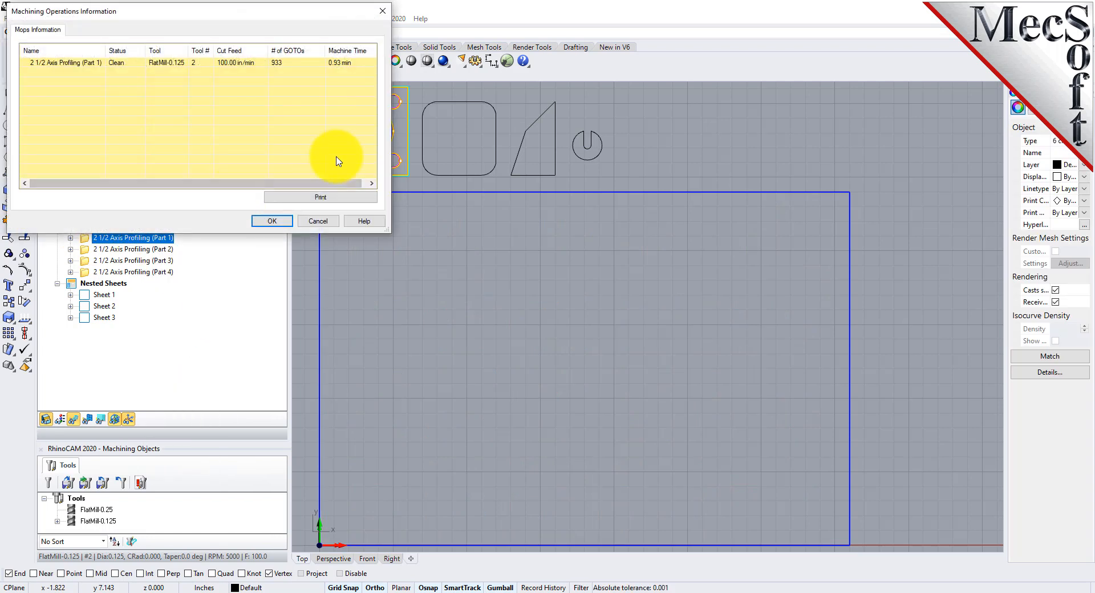
pyautogui.click(279, 221)
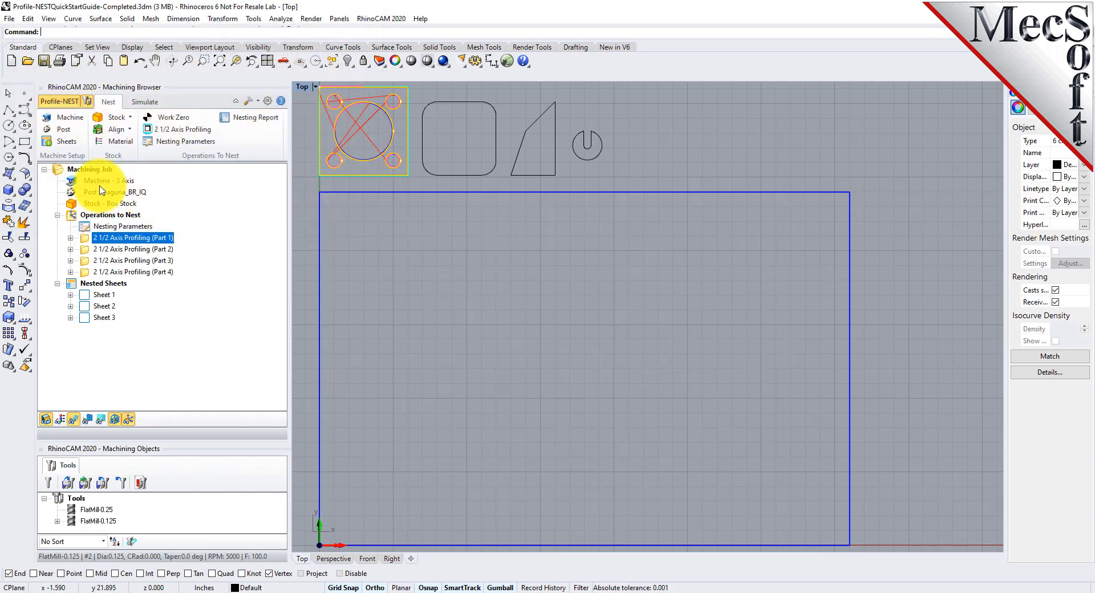
# - Review the machining operation information for all Nested Sheets in an enlarged list and clear the selection
pyautogui.rightClick(108, 284)
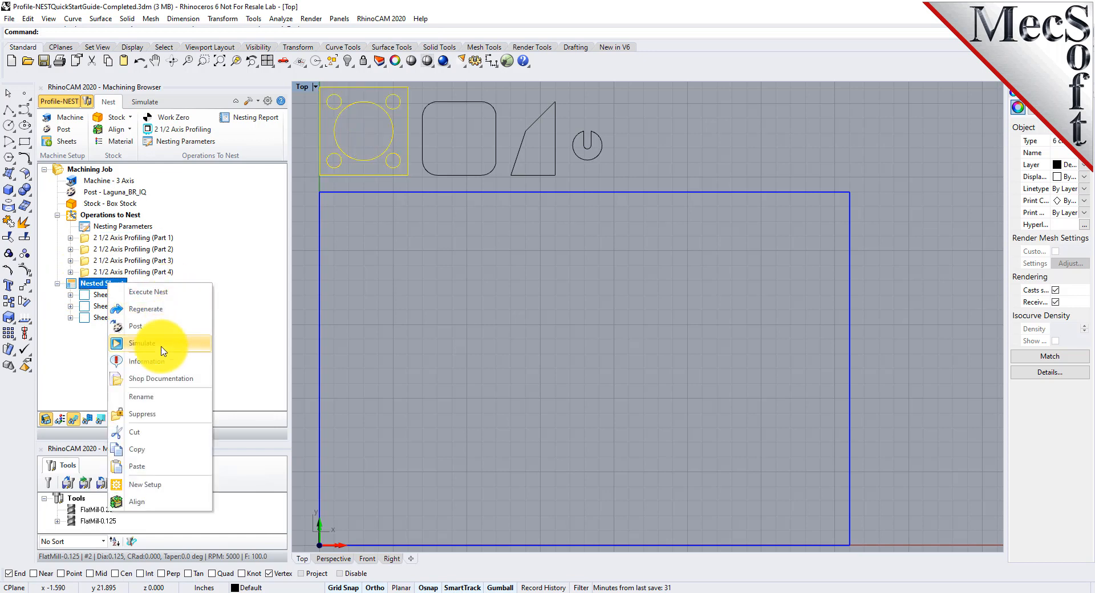
pyautogui.click(150, 361)
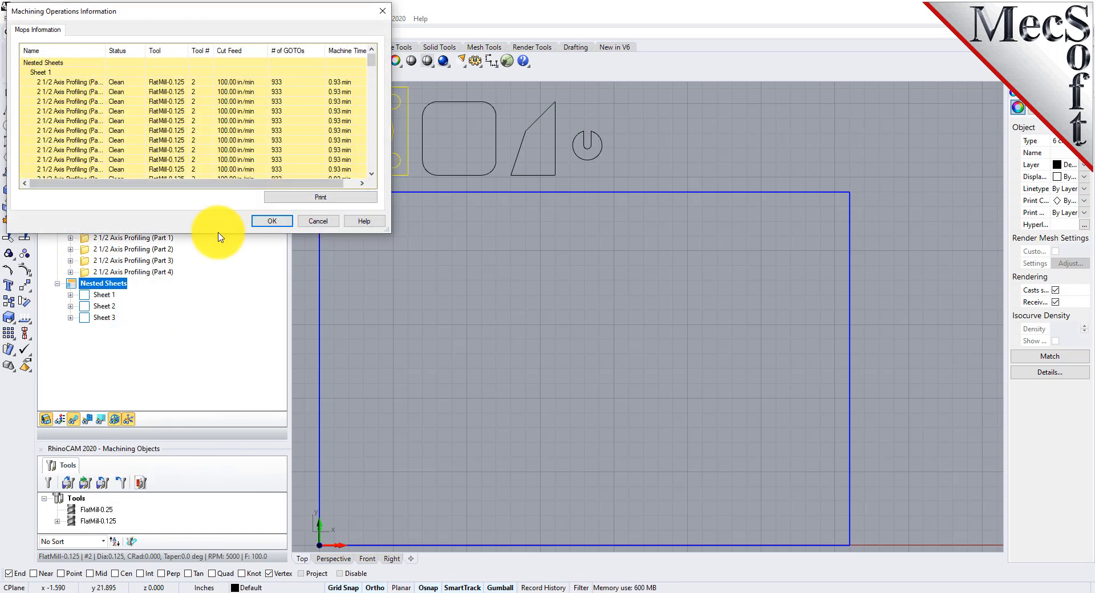
pyautogui.moveTo(219, 242); pyautogui.dragTo(217, 507)
pyautogui.scroll(-1, 374, 121)
pyautogui.moveTo(375, 123)
pyautogui.mouseDown()
pyautogui.moveTo(361, 288)
pyautogui.moveTo(373, 380)
pyautogui.moveTo(391, 210)
pyautogui.moveTo(380, 113)
pyautogui.mouseUp()
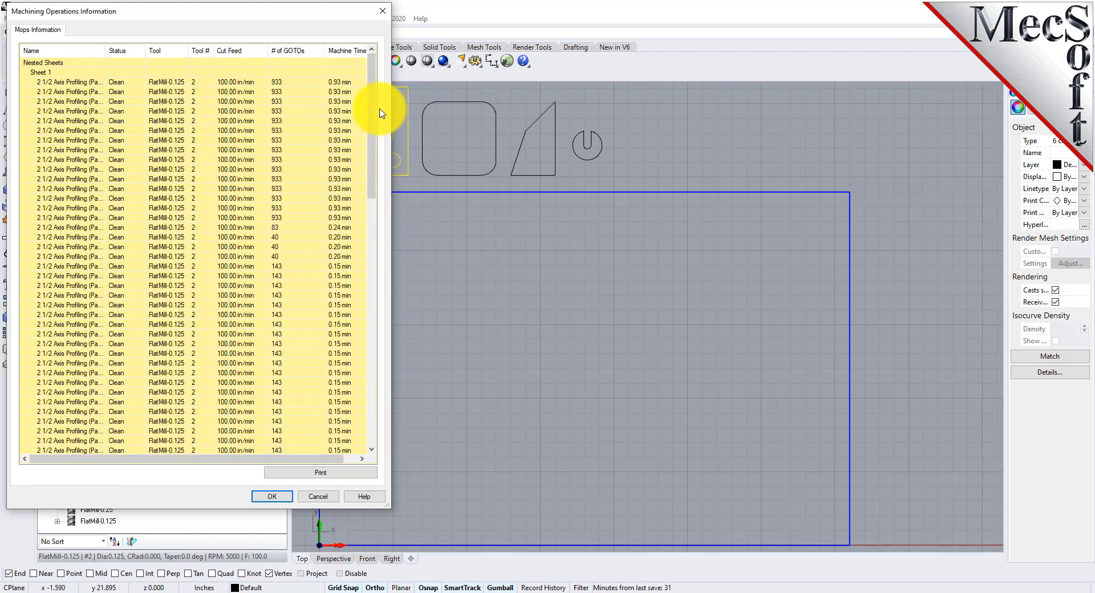
pyautogui.click(318, 496)
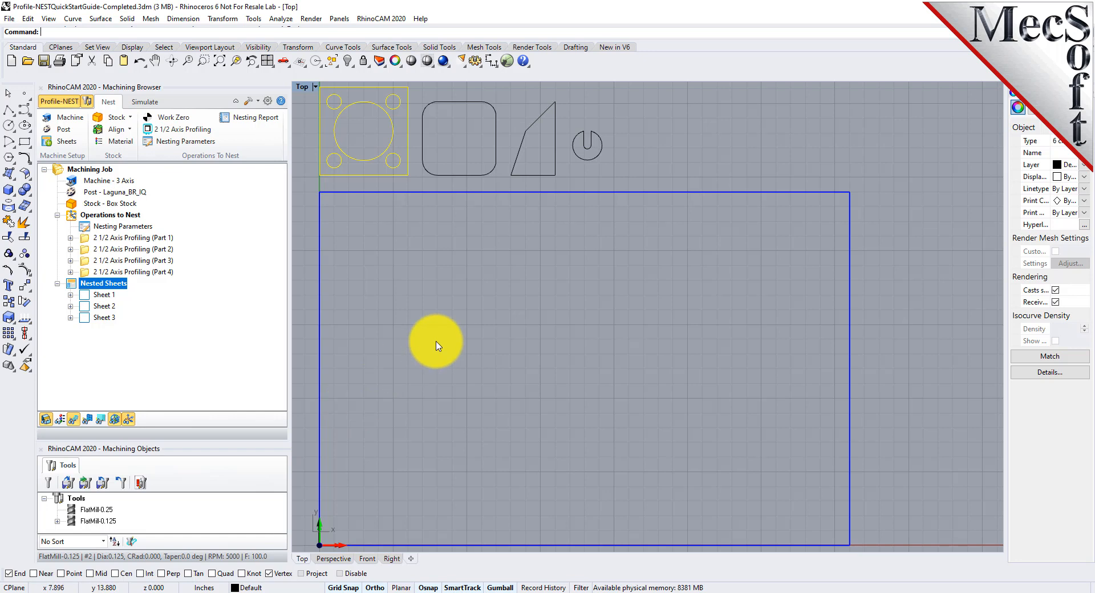
pyautogui.click(438, 346)
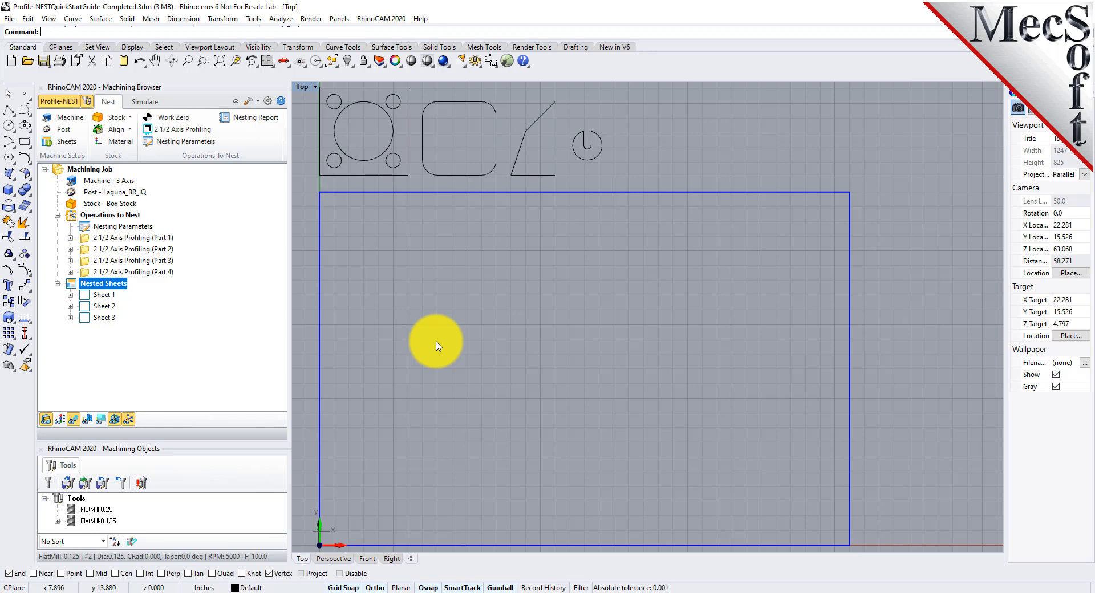
# - Select the Operations to Nest setup and review the commands available for it
pyautogui.click(108, 214)
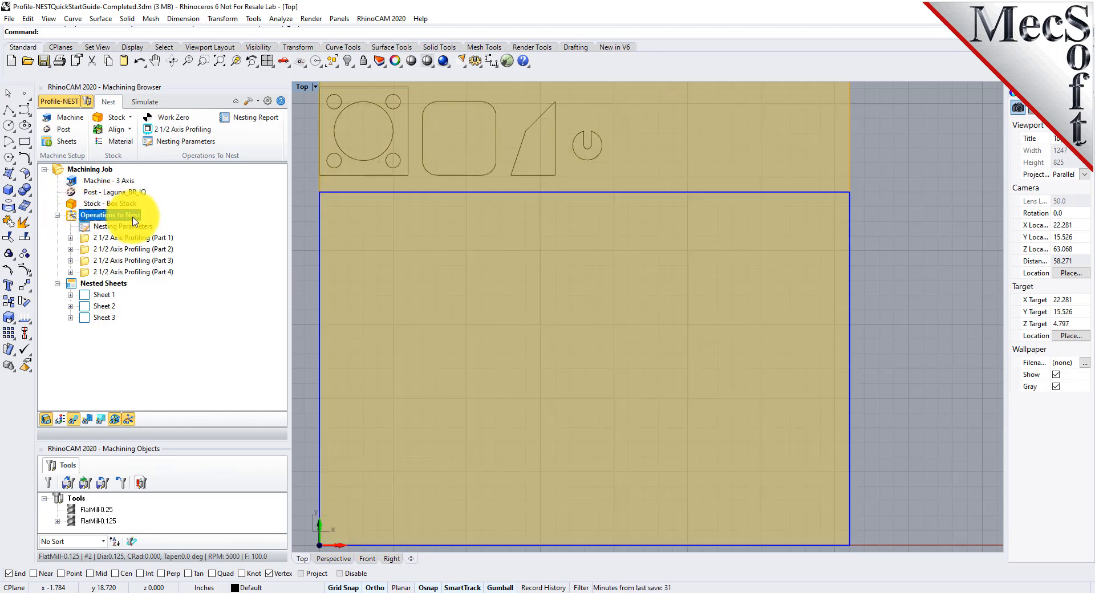
pyautogui.rightClick(135, 219)
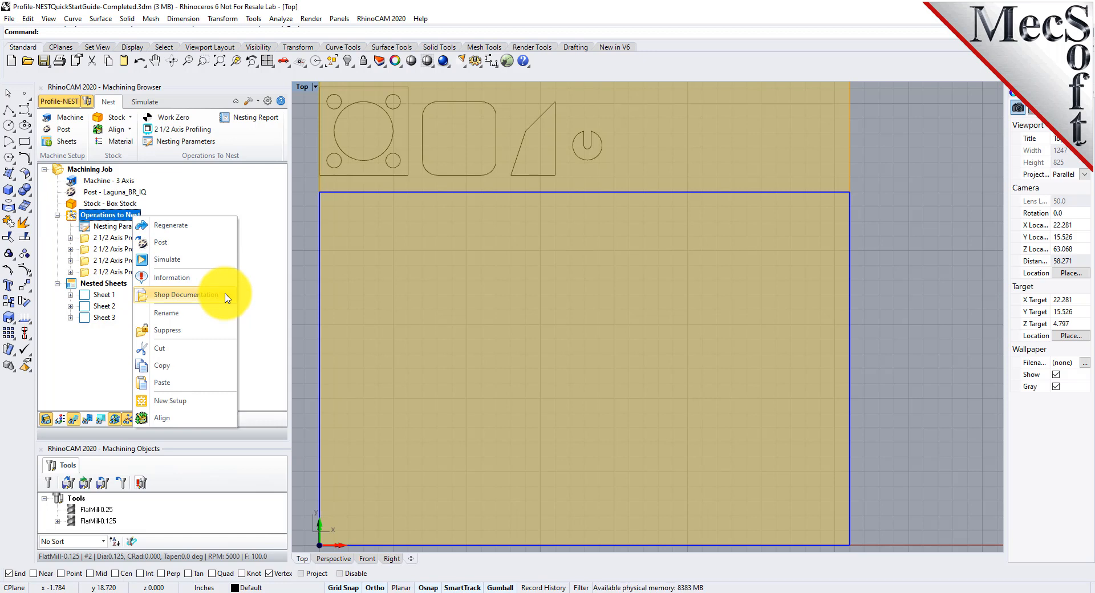
pyautogui.click(273, 221)
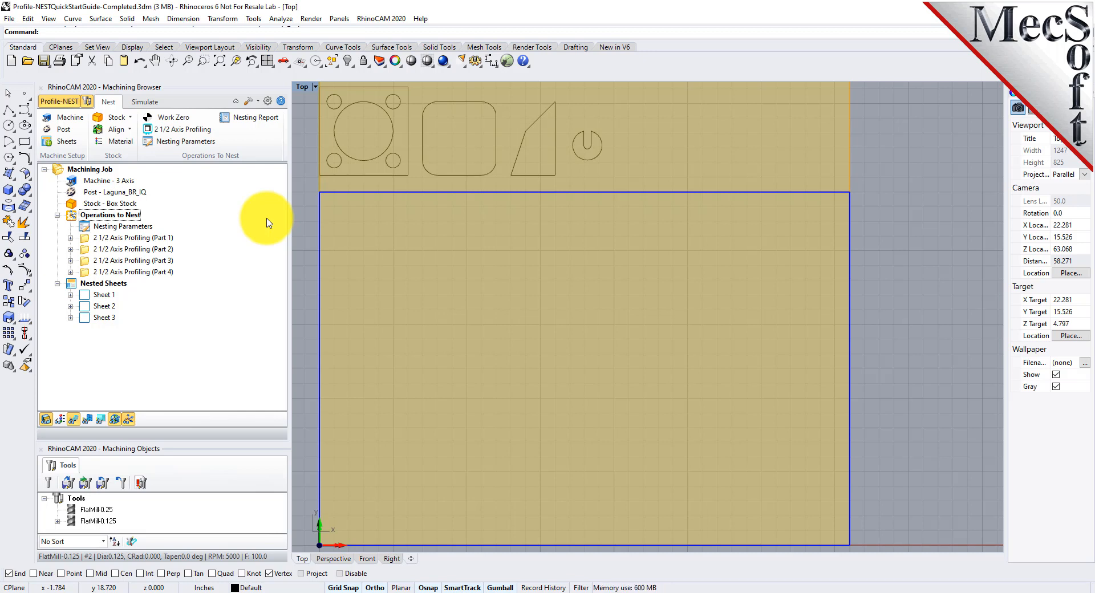
# - Examine the toolpaths of the four profiling operations and of Sheet 1, and check the commands available for the sheet
pyautogui.click(86, 240)
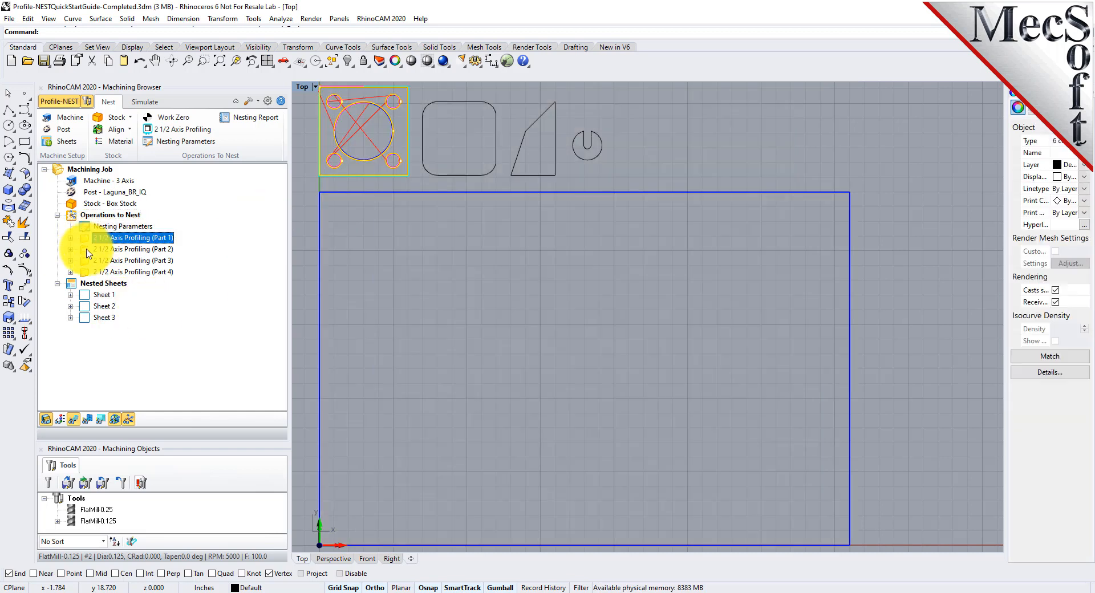
pyautogui.click(86, 249)
pyautogui.click(87, 261)
pyautogui.click(91, 272)
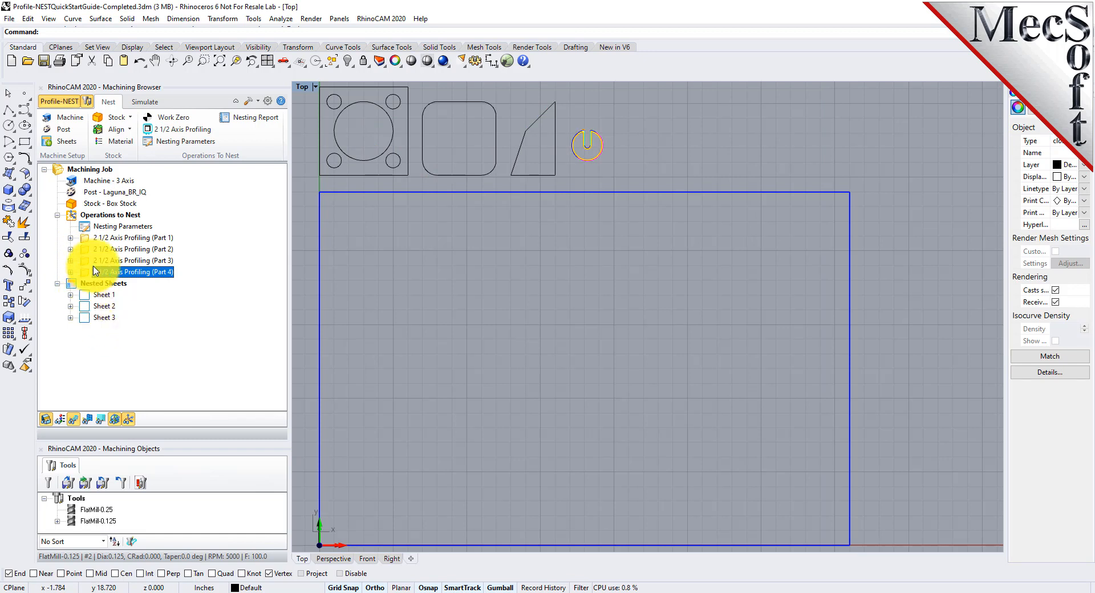
pyautogui.click(106, 296)
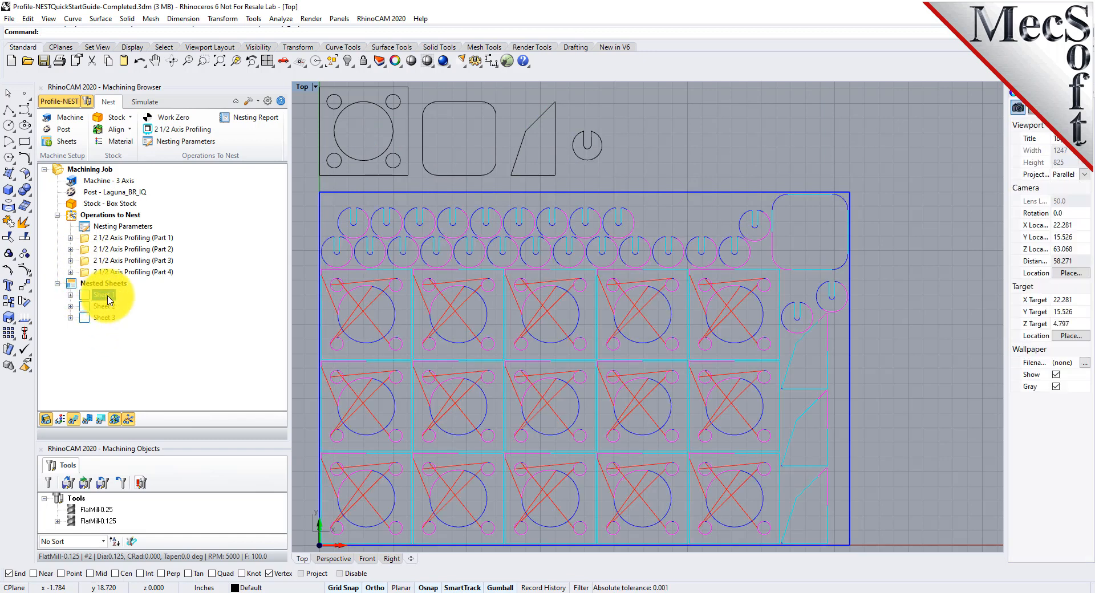
pyautogui.rightClick(108, 300)
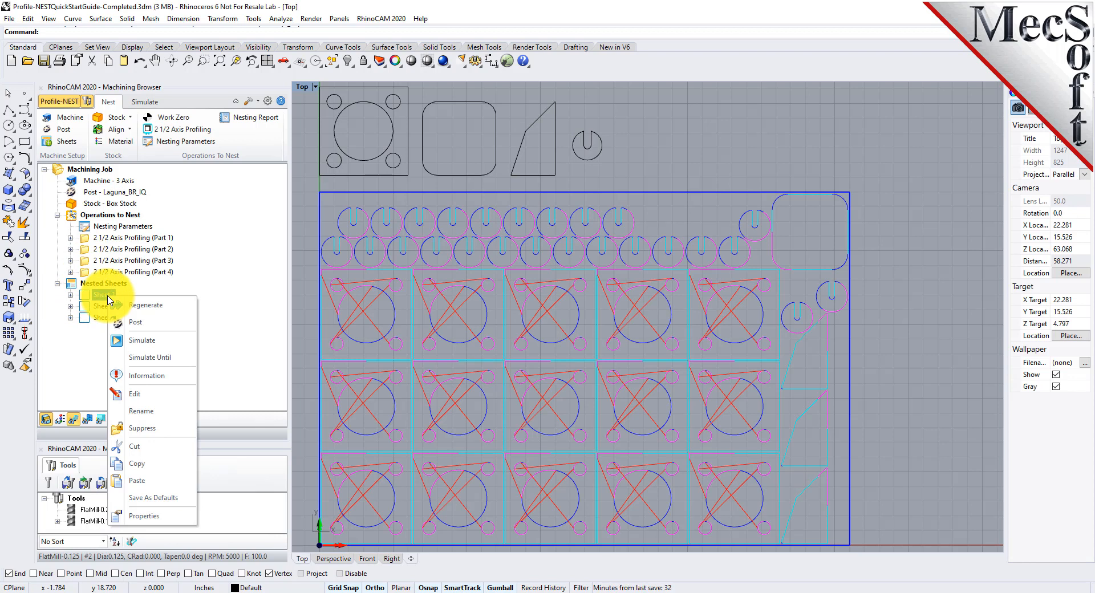
pyautogui.click(87, 238)
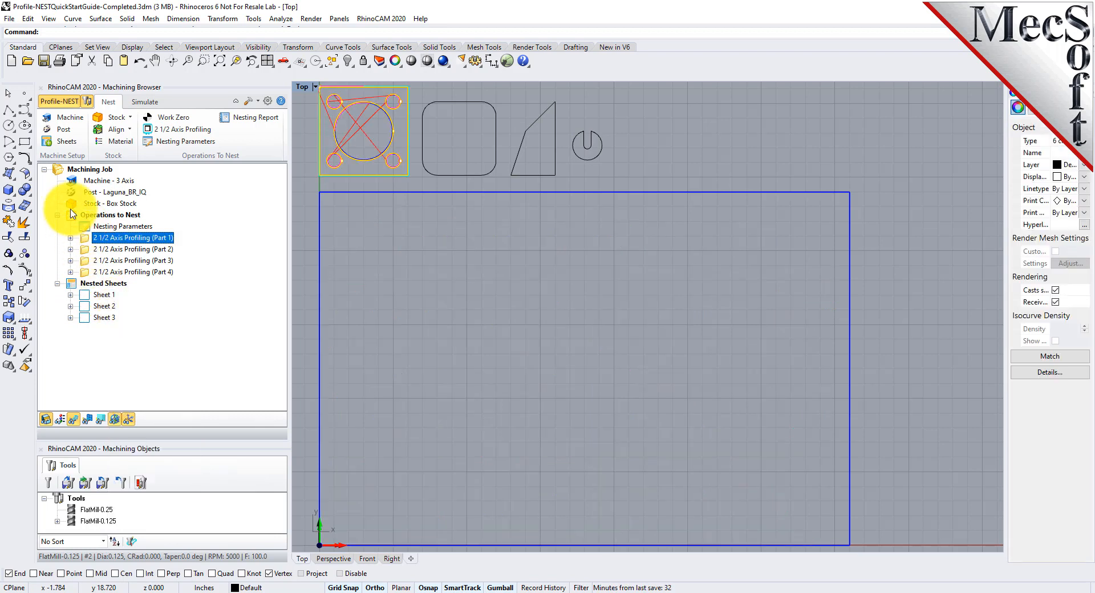
# - Post the whole Operations to Nest setup as Profile-NESTQuickStartGuide-Completed_Operations to Nest.nc and close the resulting G-code
pyautogui.rightClick(118, 216)
pyautogui.click(183, 239)
pyautogui.click(680, 371)
pyautogui.moveTo(795, 80)
pyautogui.mouseDown()
pyautogui.moveTo(786, 545)
pyautogui.moveTo(787, 67)
pyautogui.mouseUp()
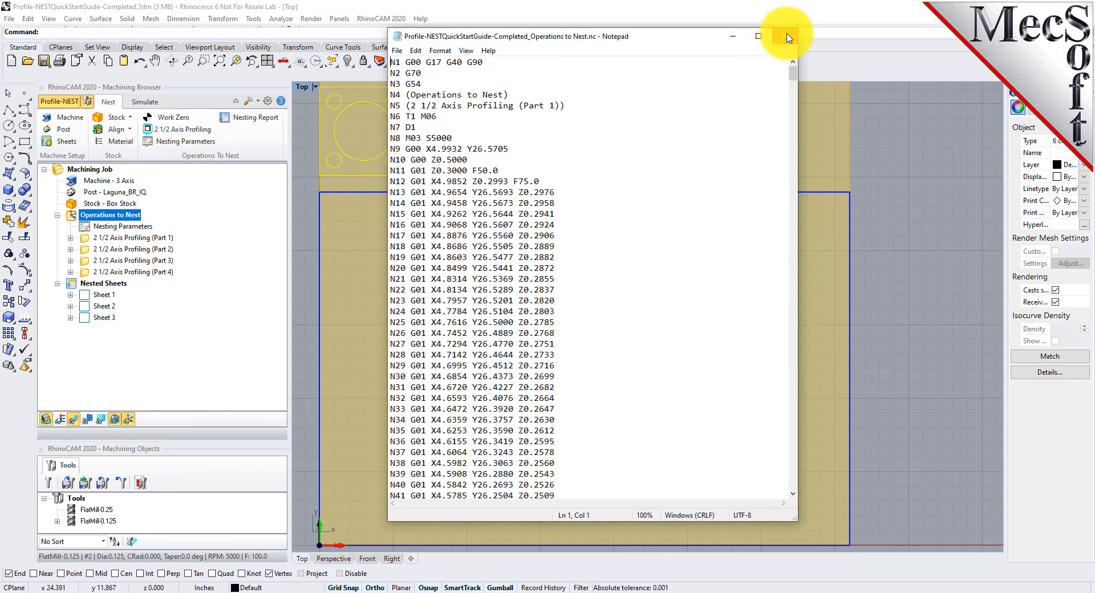
pyautogui.click(788, 37)
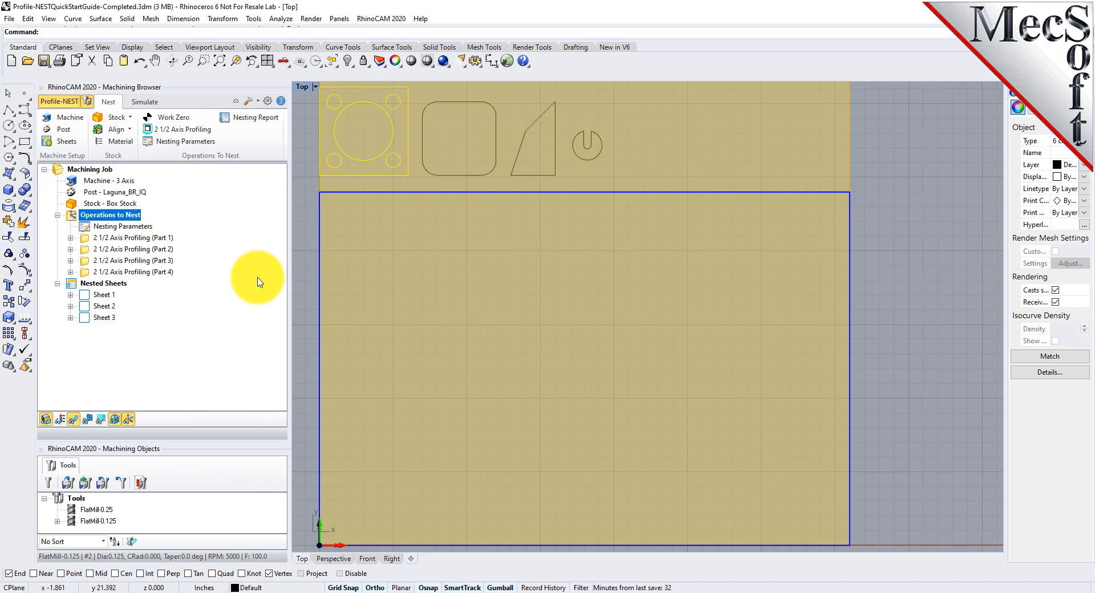
# - Post only the Part 1 profiling operation with the Laguna_BR_IQ post to the suggested .nc file, and close its G-code
pyautogui.click(85, 238)
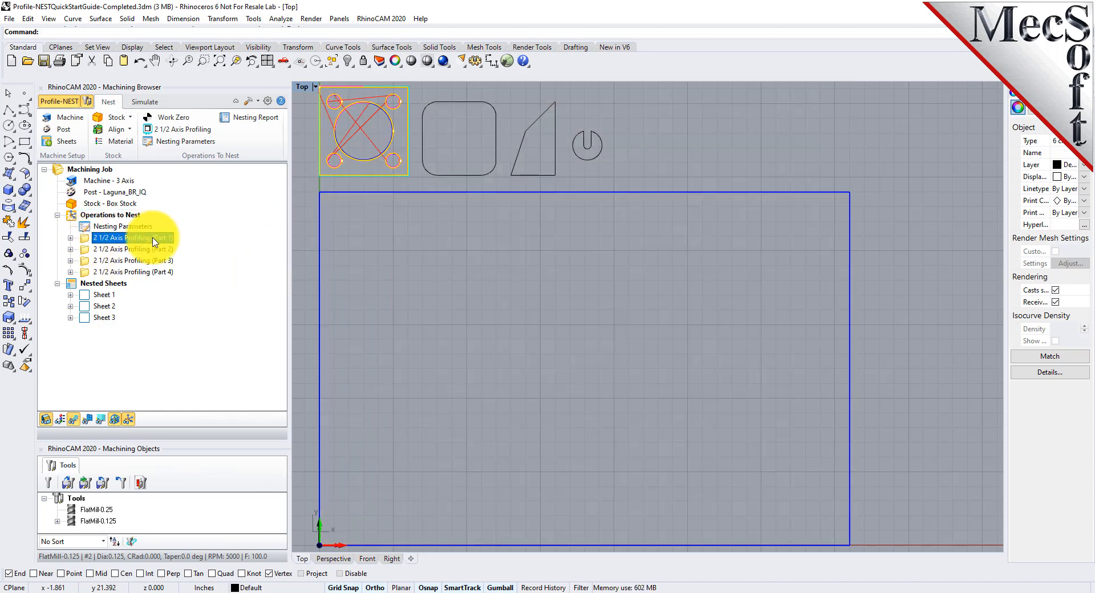
pyautogui.rightClick(152, 237)
pyautogui.click(586, 330)
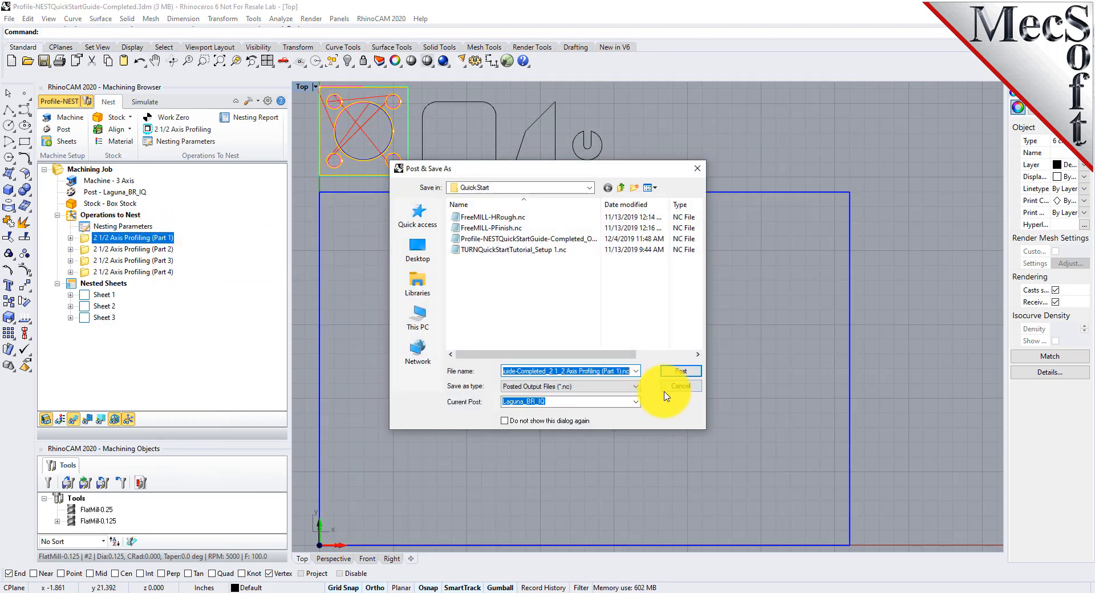
pyautogui.click(676, 368)
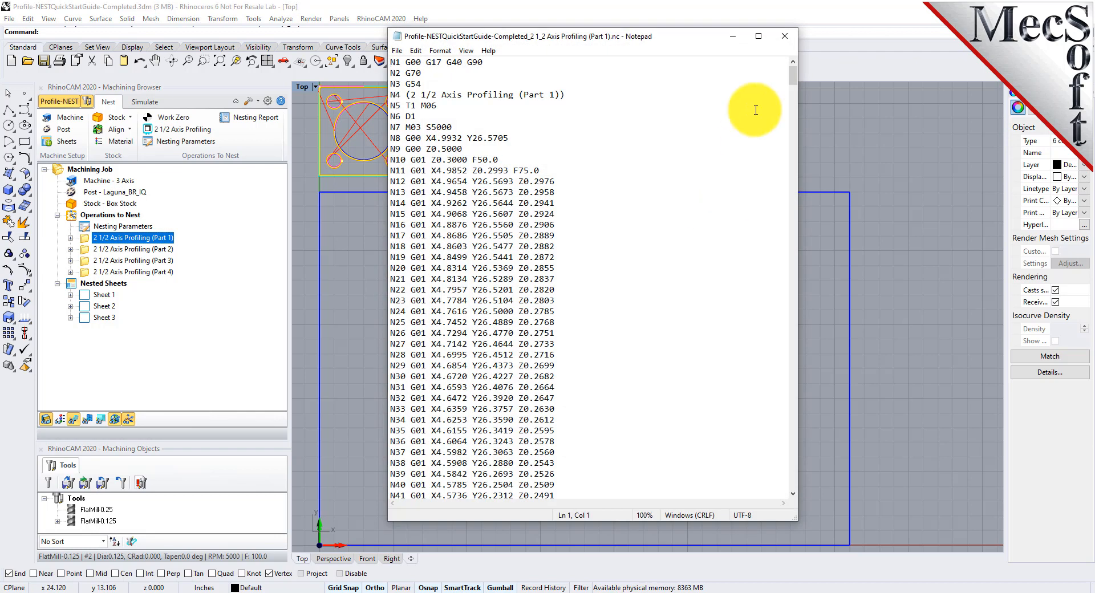
pyautogui.click(785, 36)
# - Post Sheet 1 with the Laguna_BR_IQ post as Profile-NESTQuickStartGuide-Completed_Sheet 1.nc, look through the G-code and close it
pyautogui.rightClick(101, 295)
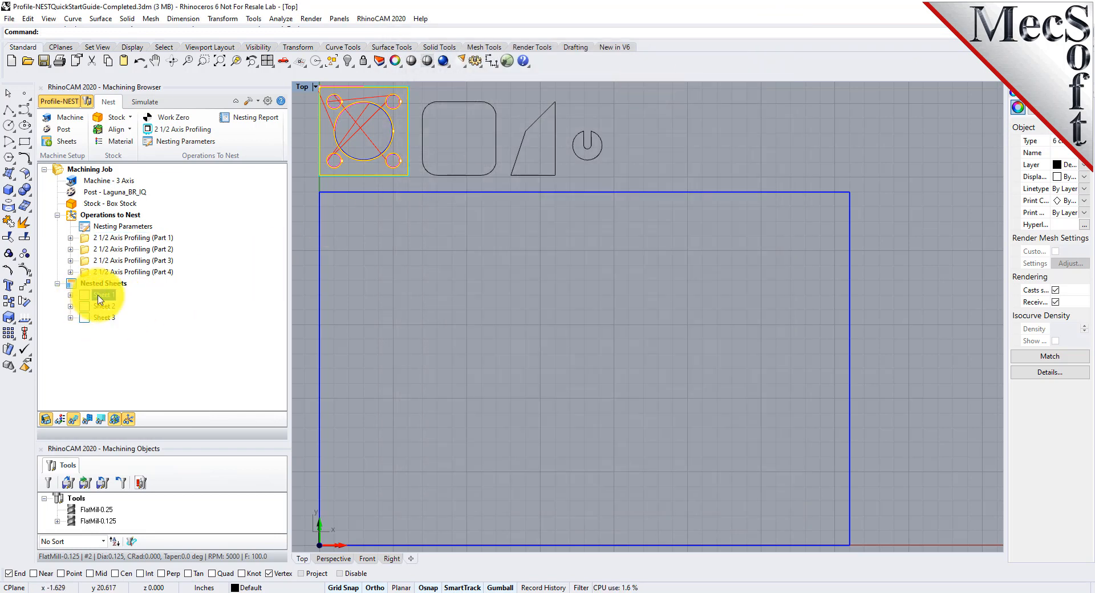
pyautogui.click(162, 321)
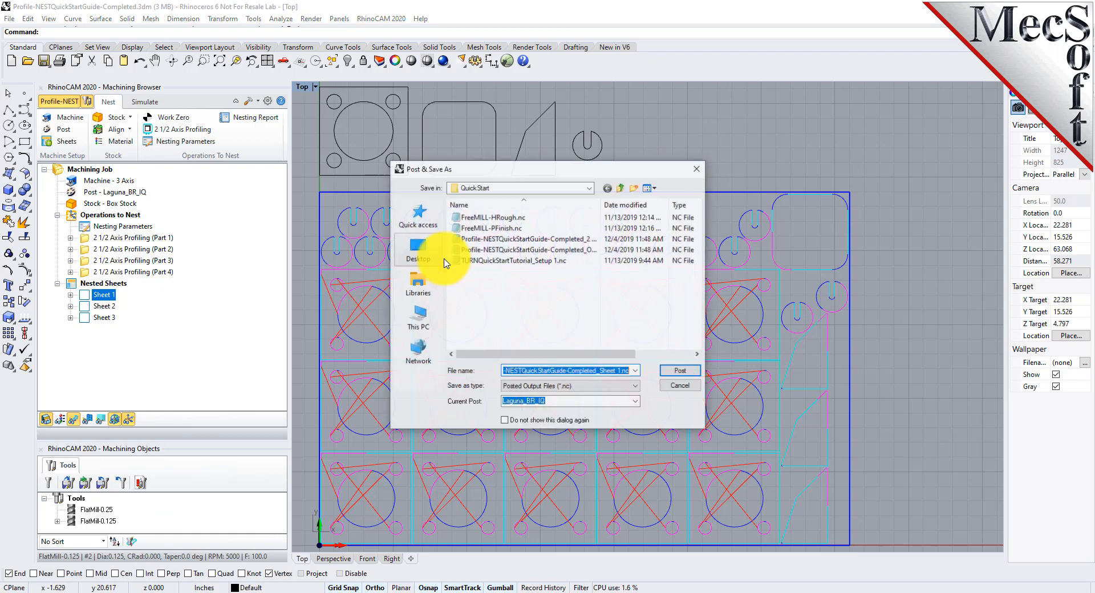
pyautogui.click(675, 368)
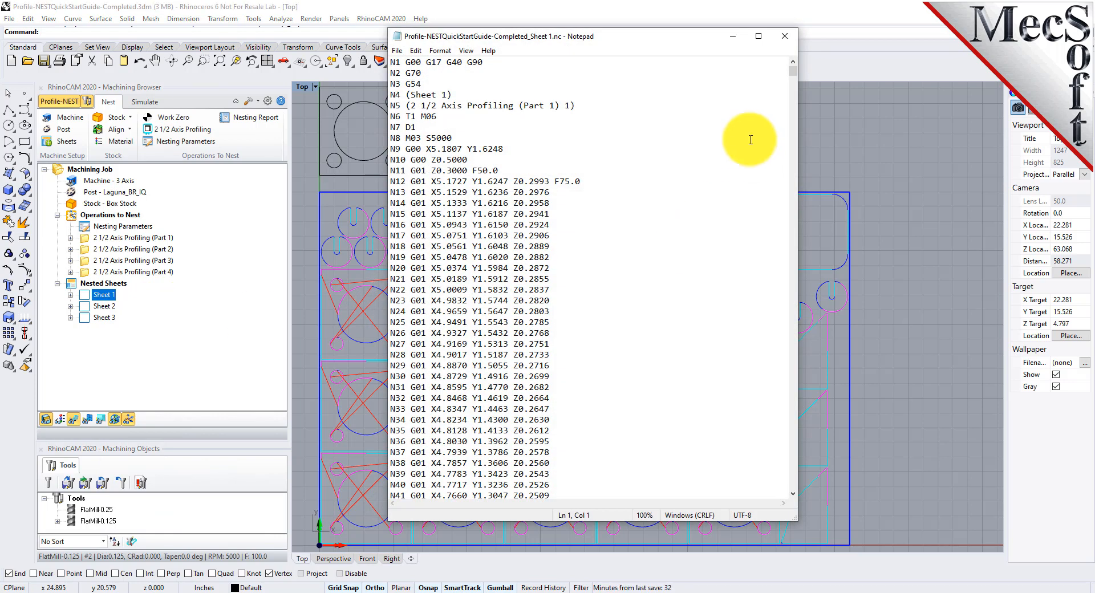
pyautogui.scroll(-7, 583, 122)
pyautogui.scroll(7, 583, 196)
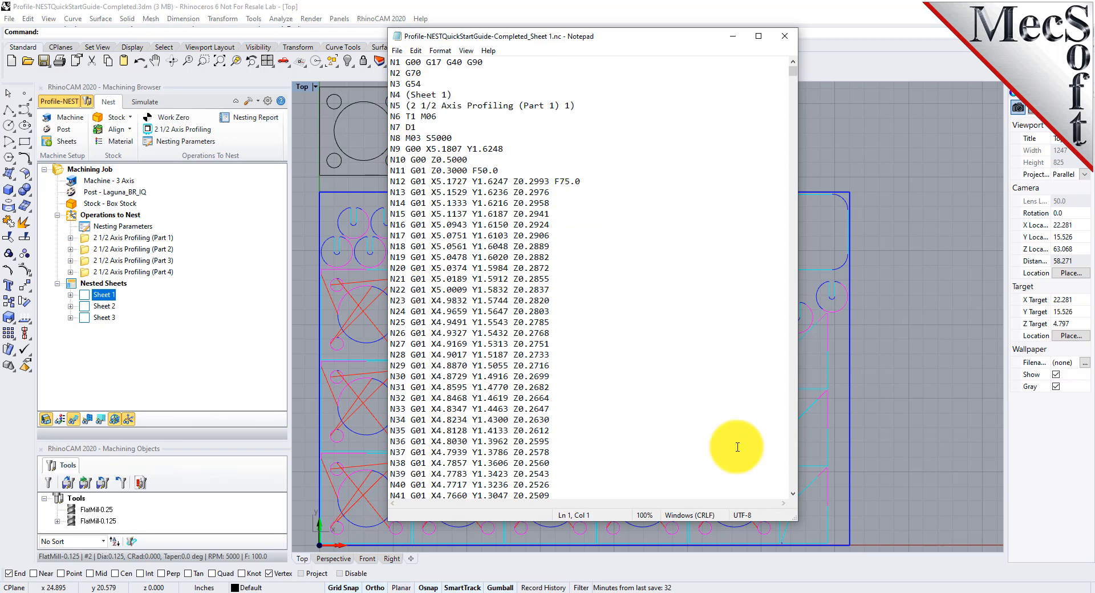
pyautogui.click(784, 36)
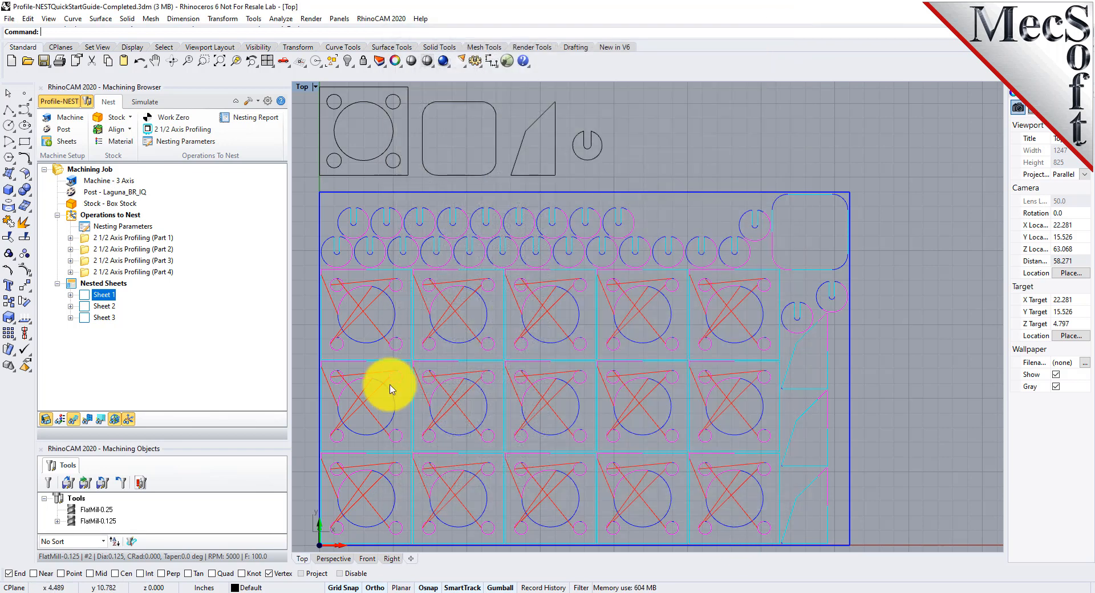
# - Expand Sheet 1, post only its 2 1/2 Axis Profiling (Part 1) 12 operation, and collapse the sheet
pyautogui.click(71, 260)
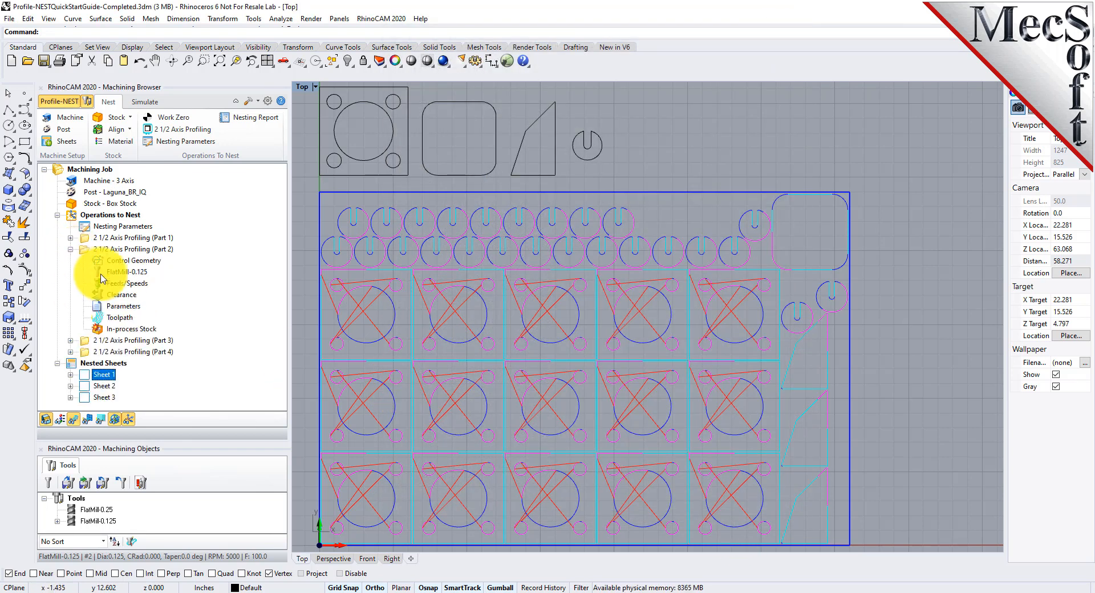
pyautogui.click(71, 261)
pyautogui.click(70, 295)
pyautogui.click(116, 306)
pyautogui.rightClick(117, 313)
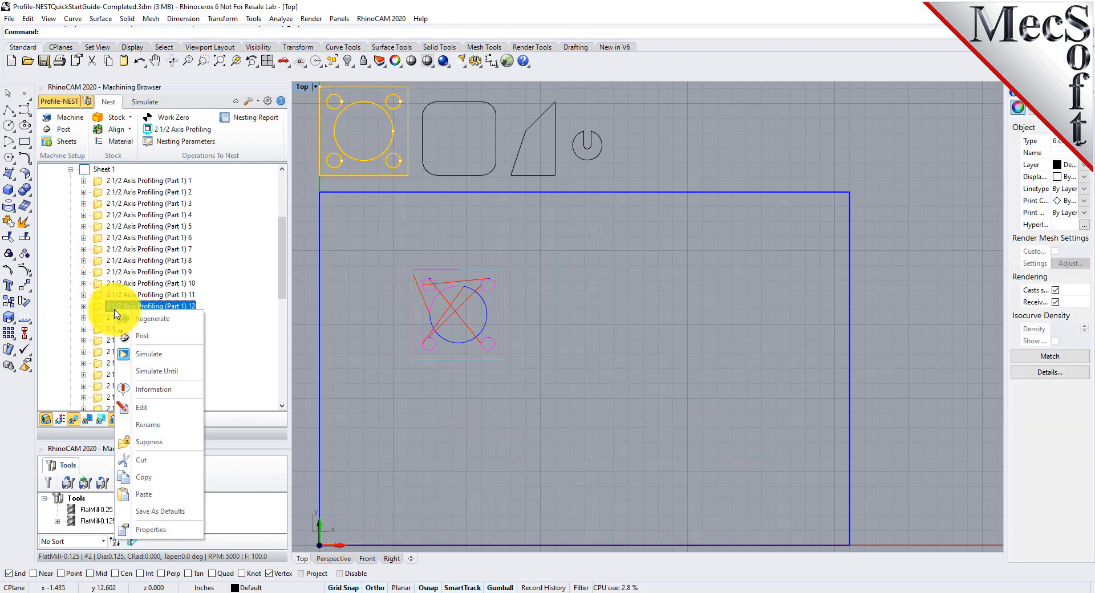
pyautogui.click(152, 336)
pyautogui.click(680, 371)
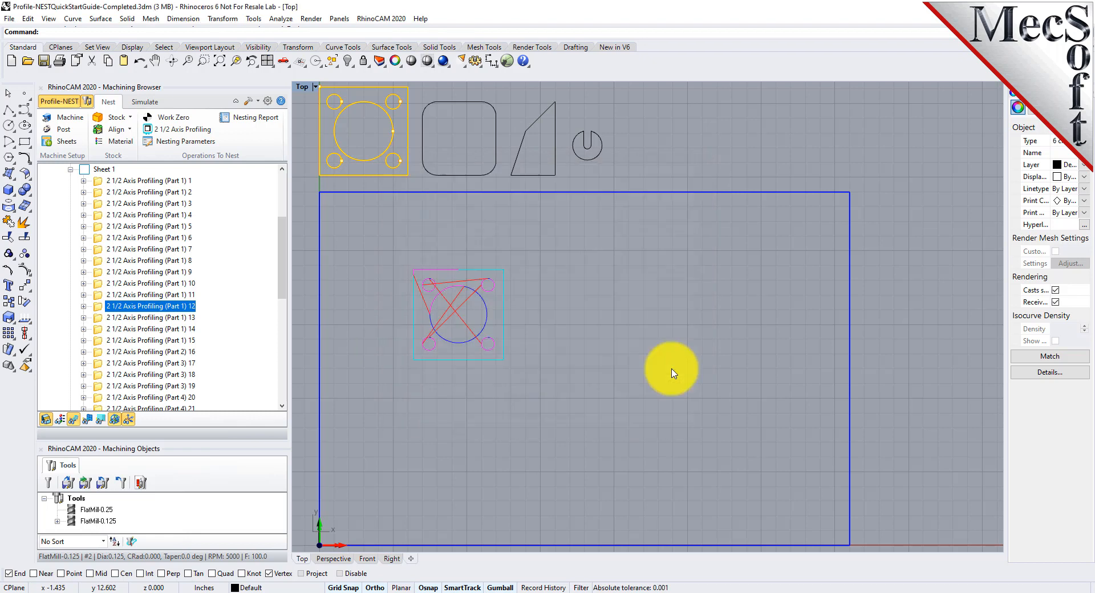
pyautogui.click(784, 35)
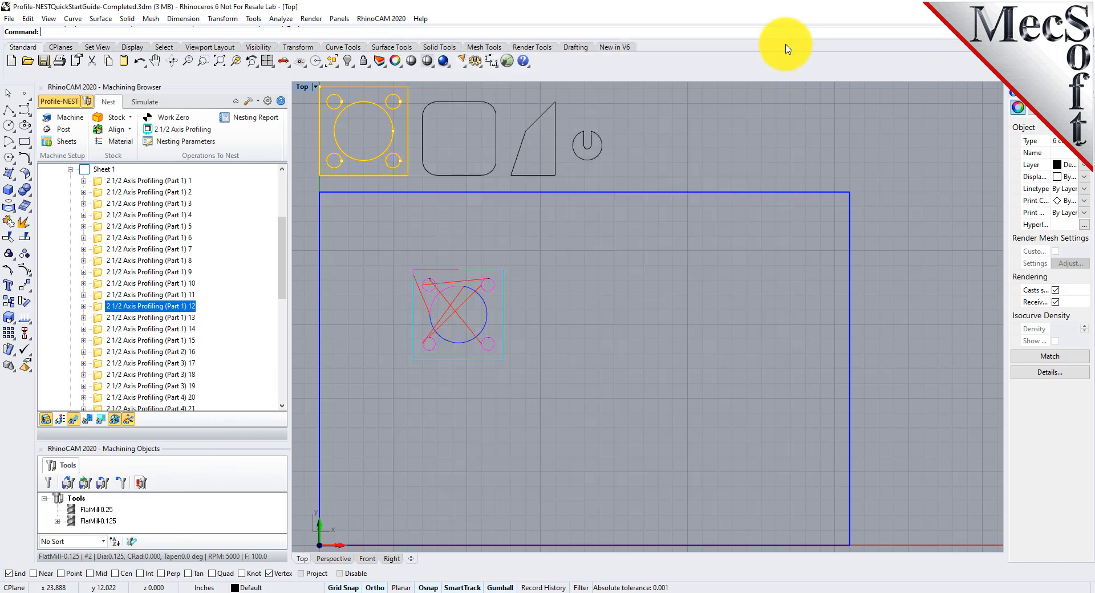
pyautogui.click(70, 170)
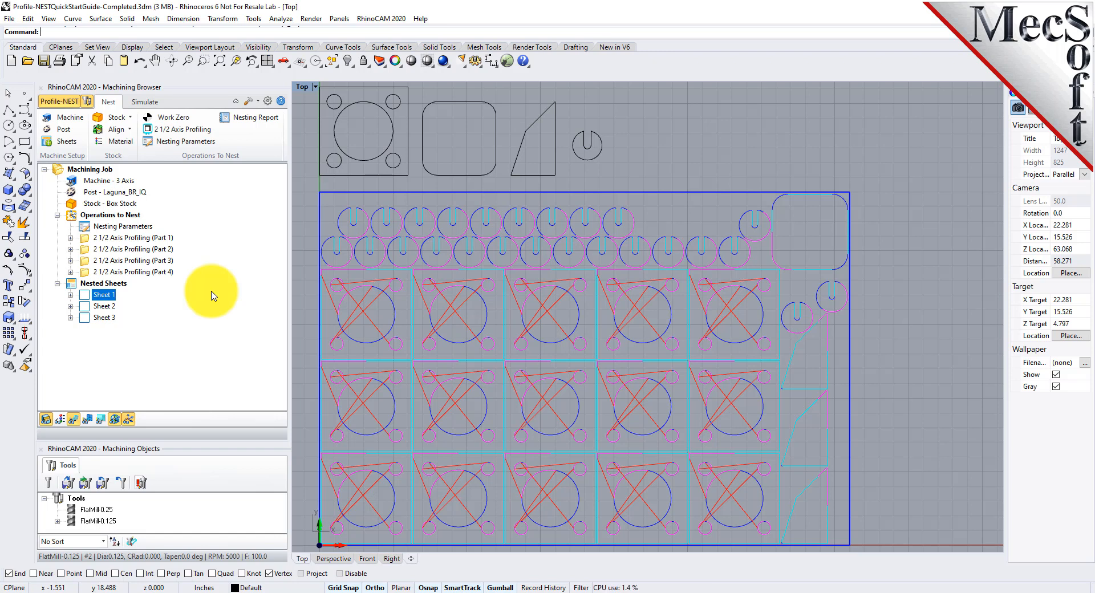
# - Open the Profile-NEST online help and bring up the RhinoCAM 2020 Resource Guide from its printed documentation link in a narrower browser window
pyautogui.click(280, 101)
pyautogui.moveTo(481, 53); pyautogui.dragTo(599, 84)
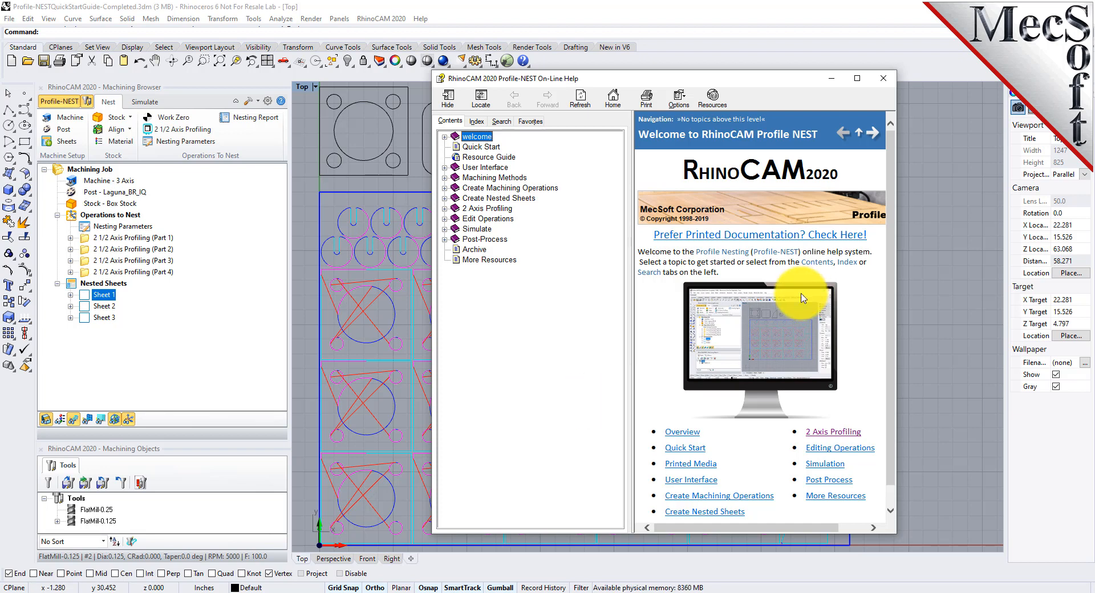
pyautogui.click(763, 241)
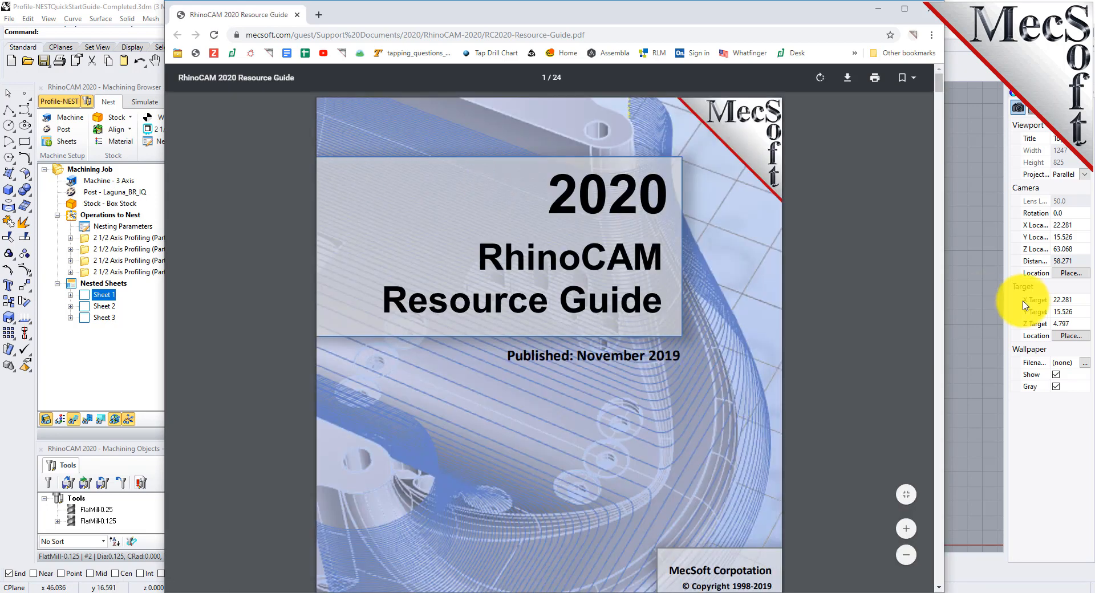
pyautogui.moveTo(942, 288); pyautogui.dragTo(764, 292)
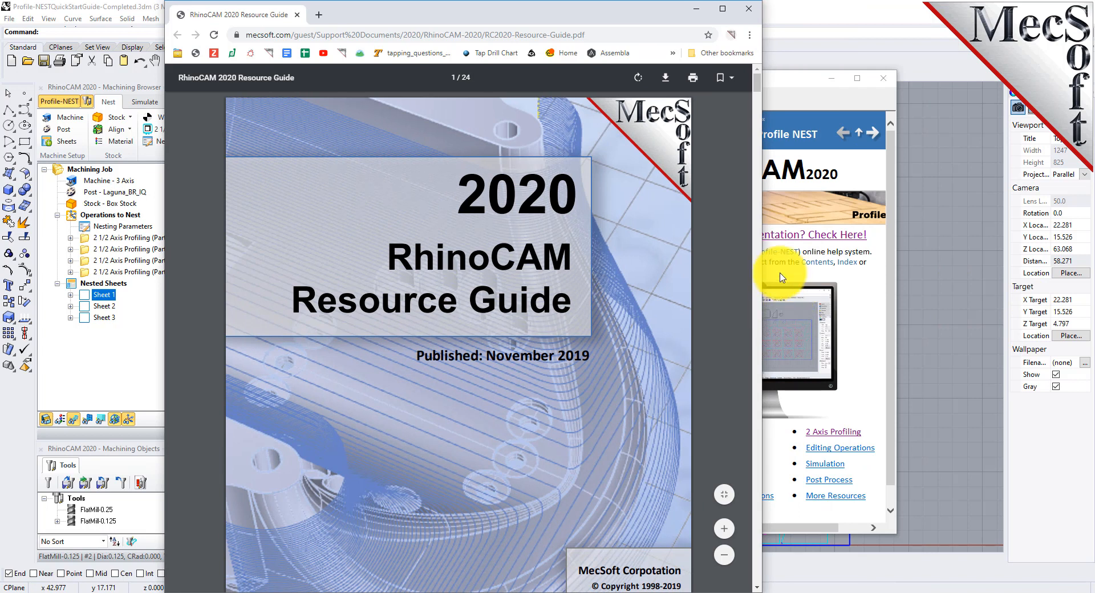
# - Open the Profile-NEST Quick Start Guide from the Resource Guide, browse to The Nested Sheets chapter, and return to the Resource Guide
pyautogui.scroll(-10, 473, 233)
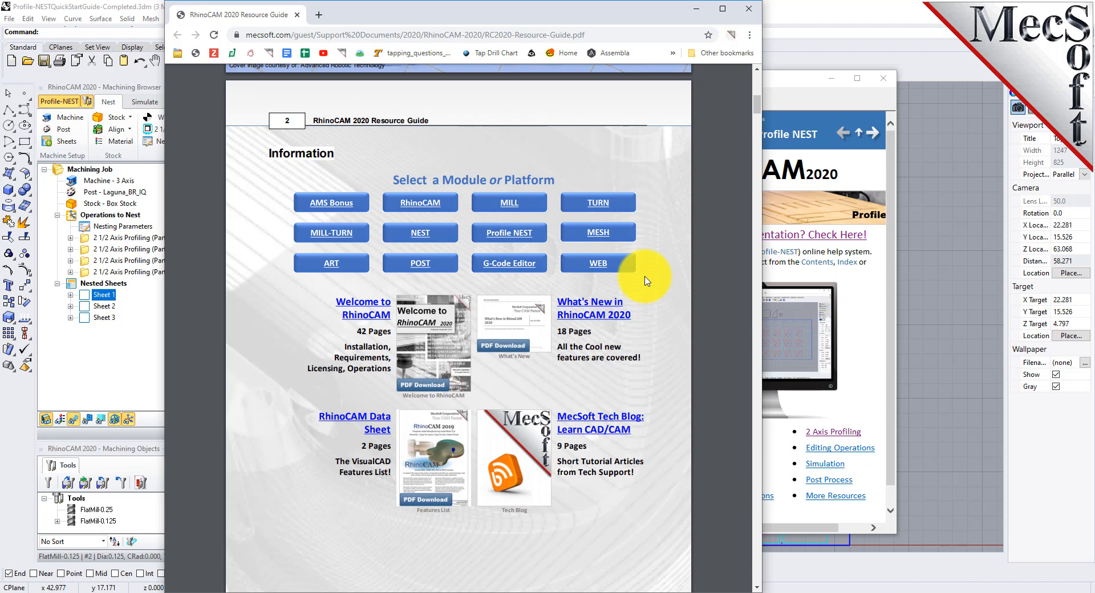
pyautogui.click(509, 232)
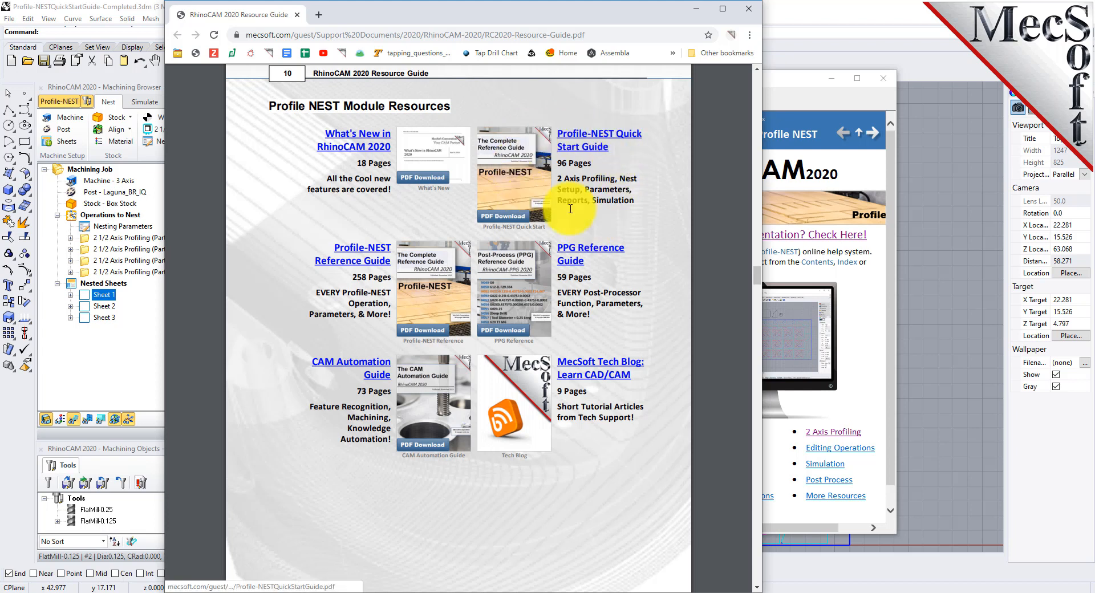
pyautogui.click(578, 141)
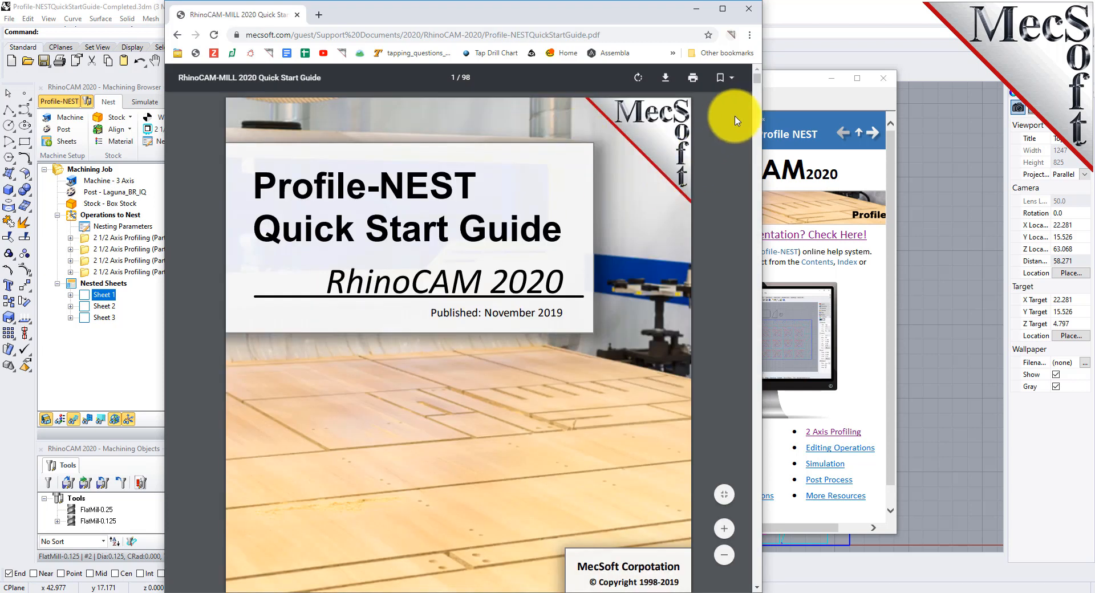
pyautogui.moveTo(758, 86); pyautogui.dragTo(770, 457)
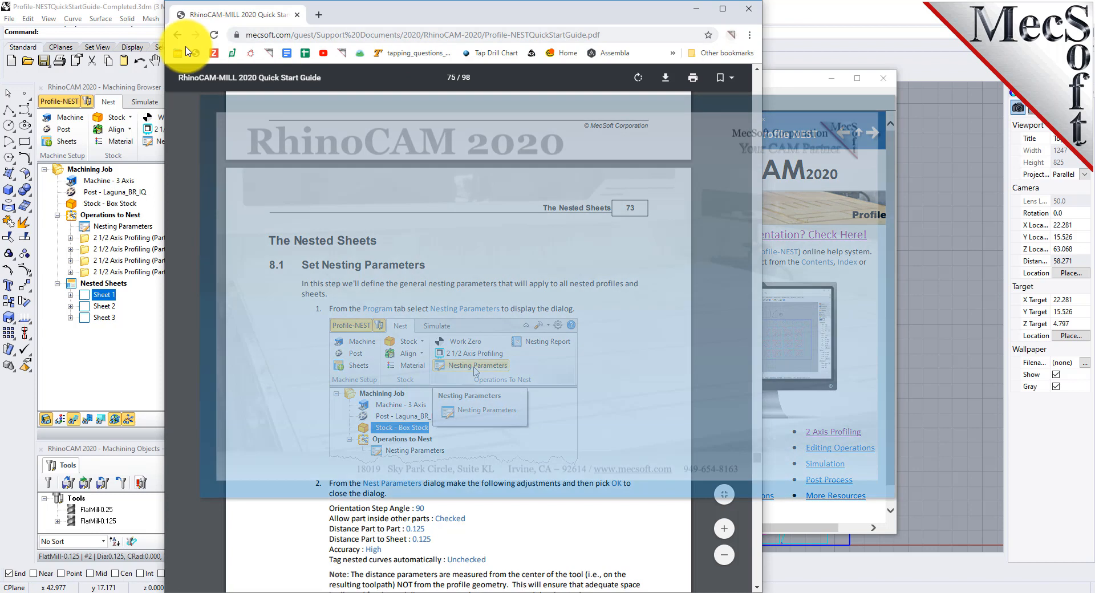
pyautogui.click(177, 35)
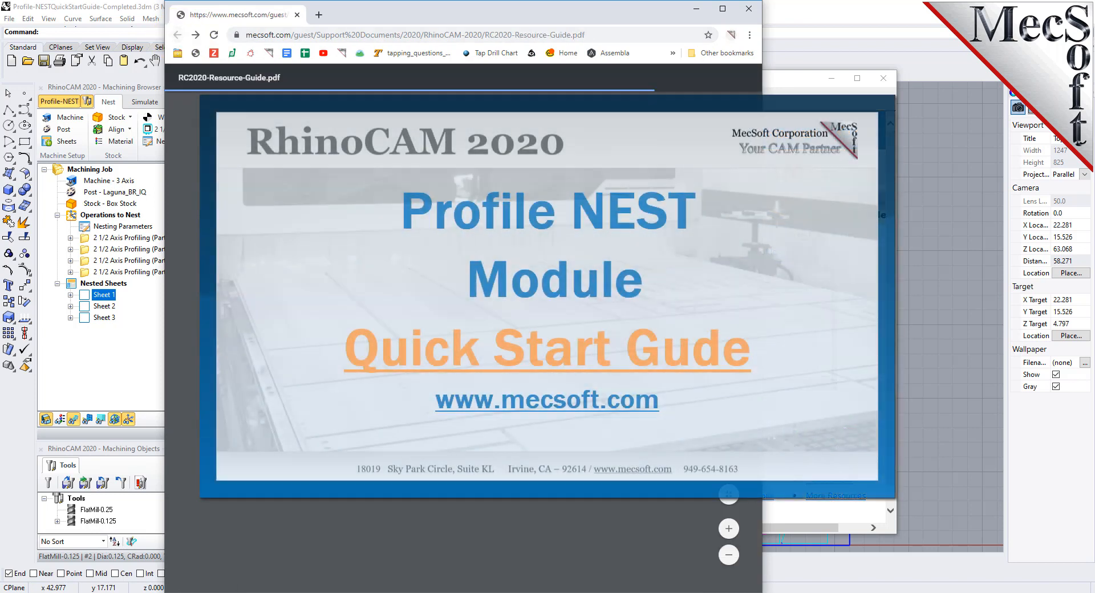